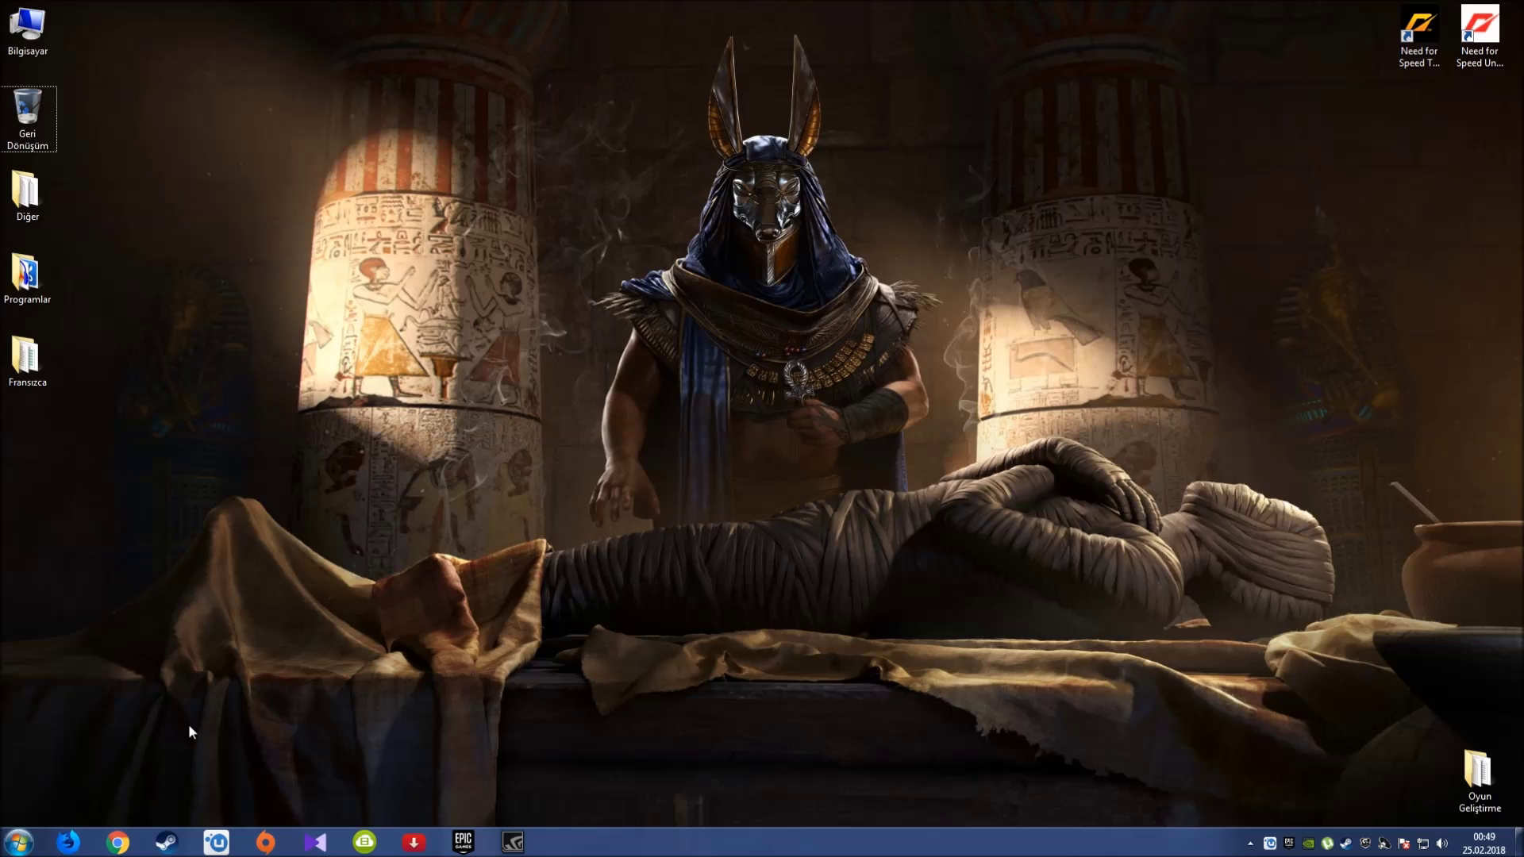
Launch Firefox and run a Google search for 'epic games'.
click(70, 843)
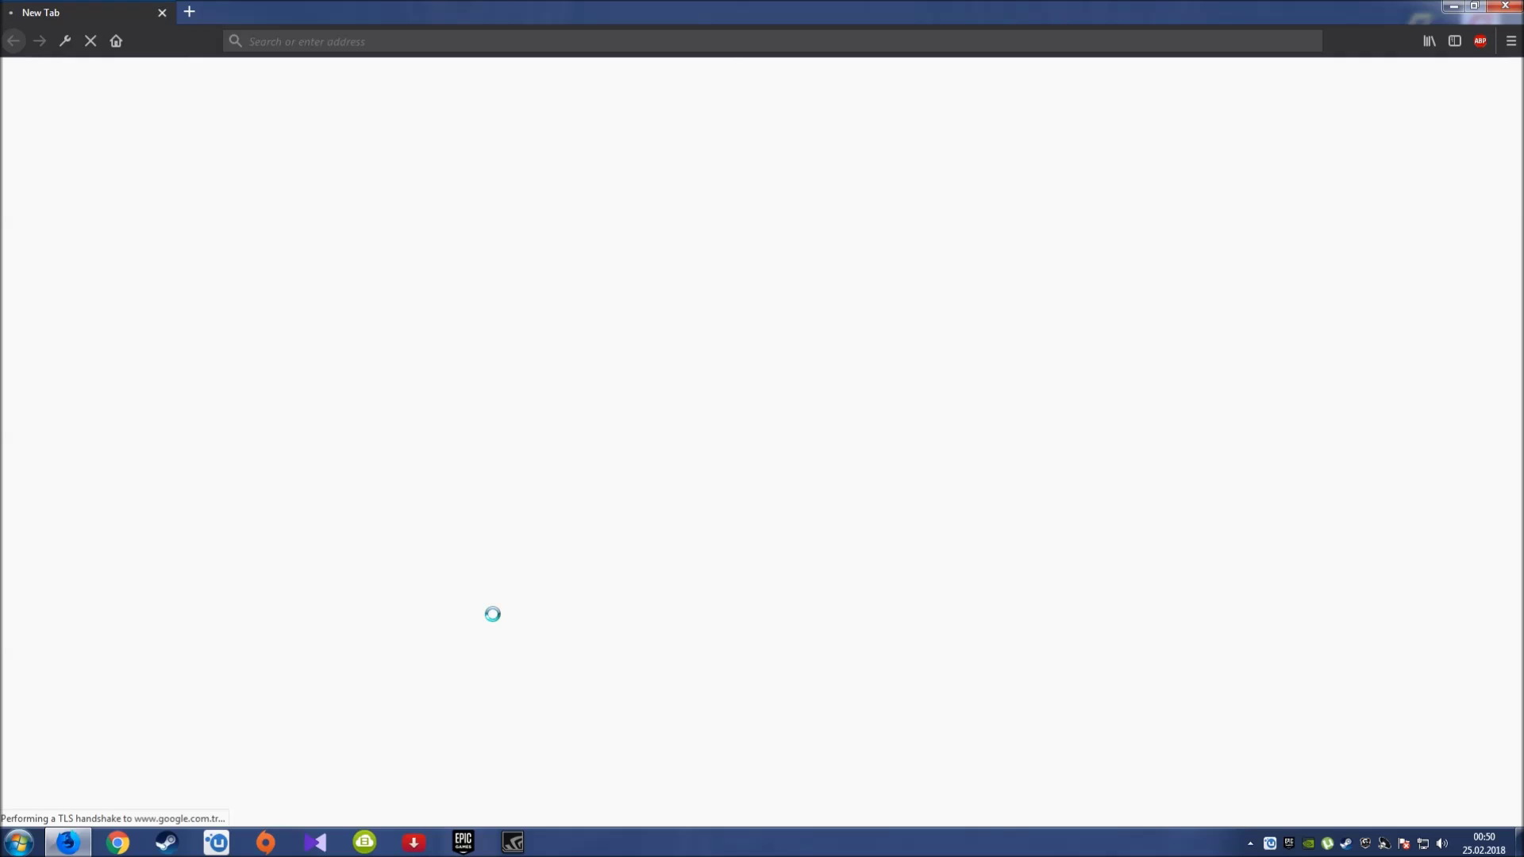
text(epic)
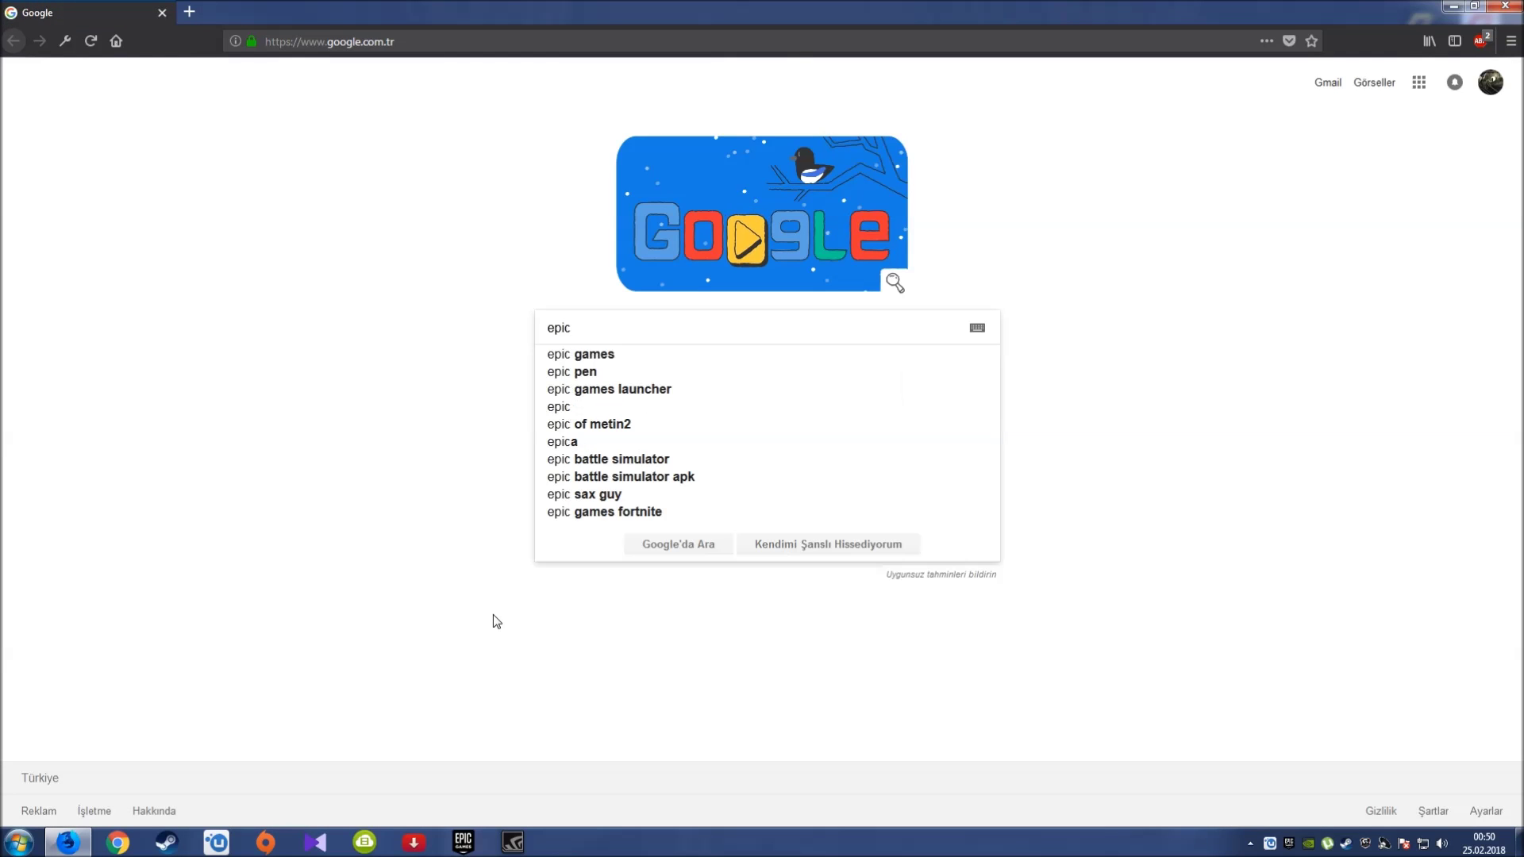
text( games)
key(Return)
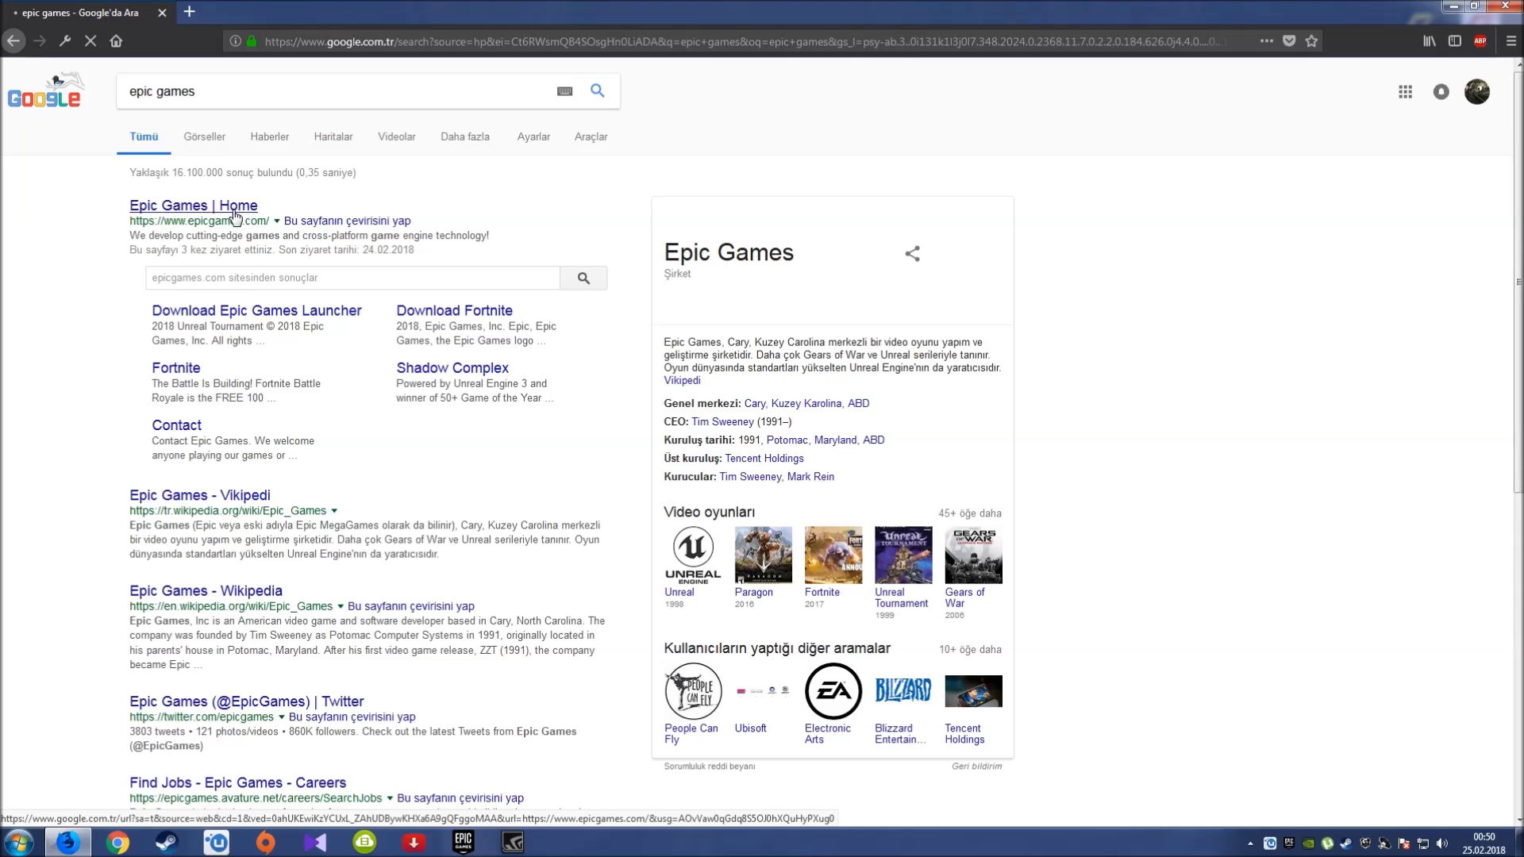
Visit the Epic Games home page, cancel the EpicInstaller-7.4.0.msi download, and close Firefox.
click(273, 317)
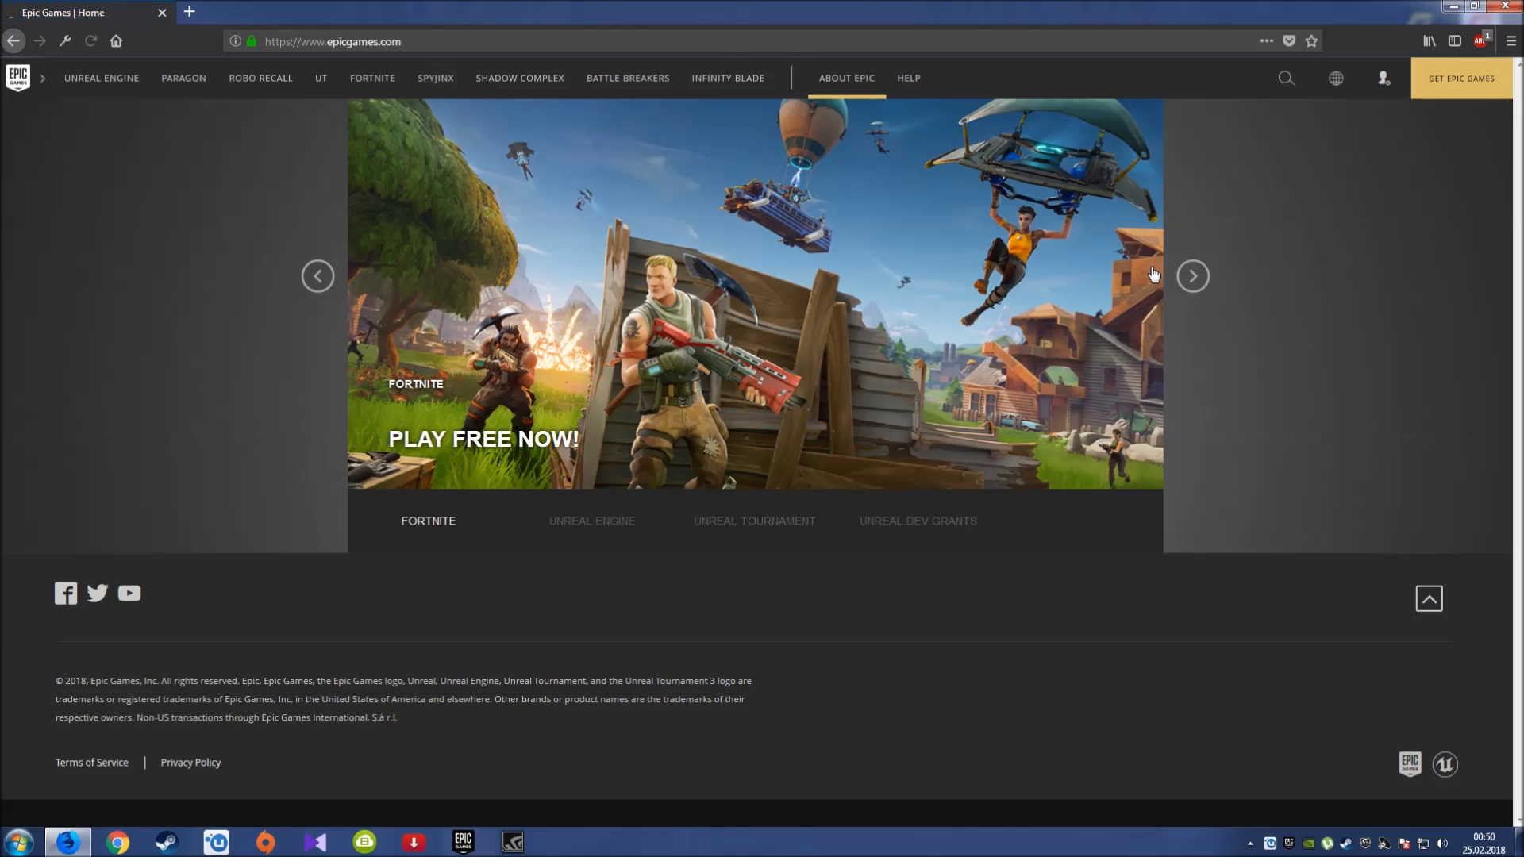
click(1468, 82)
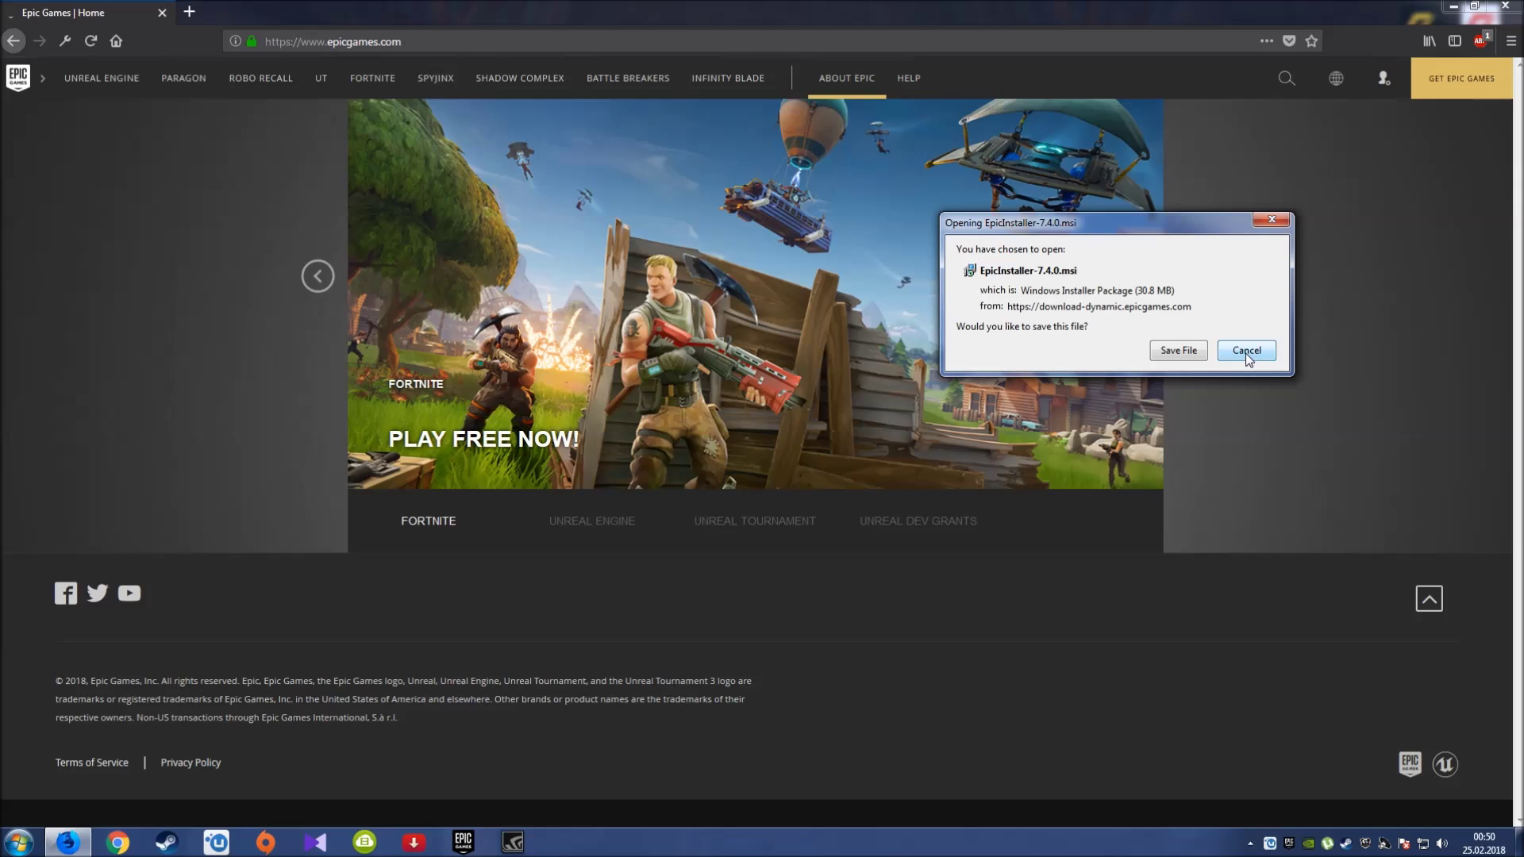
click(1245, 354)
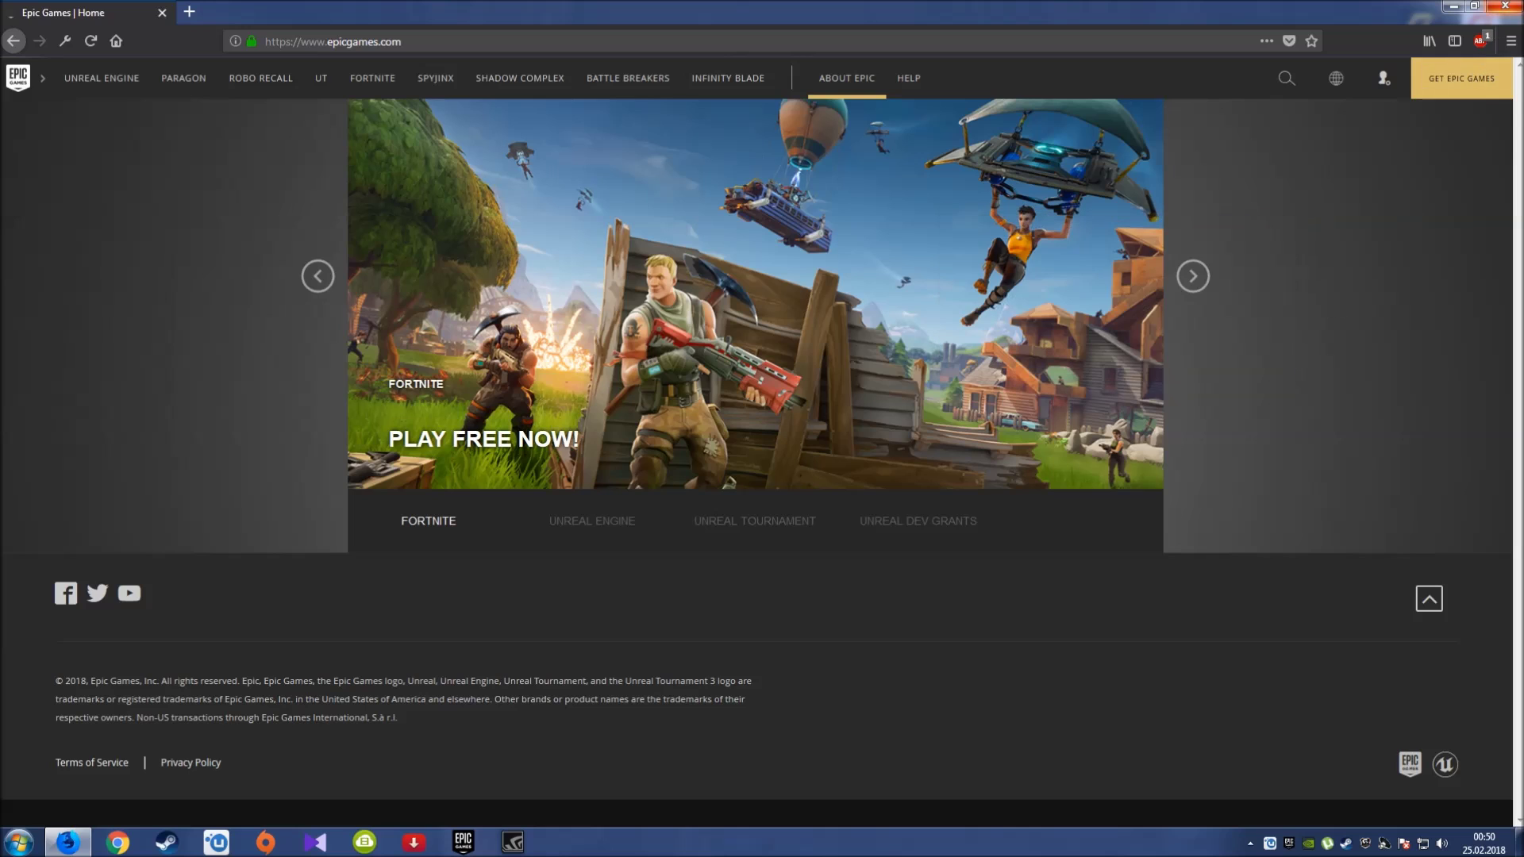
key(super+d)
Restore the Epic Games Launcher, maximize it, and scroll through the Community news.
click(463, 842)
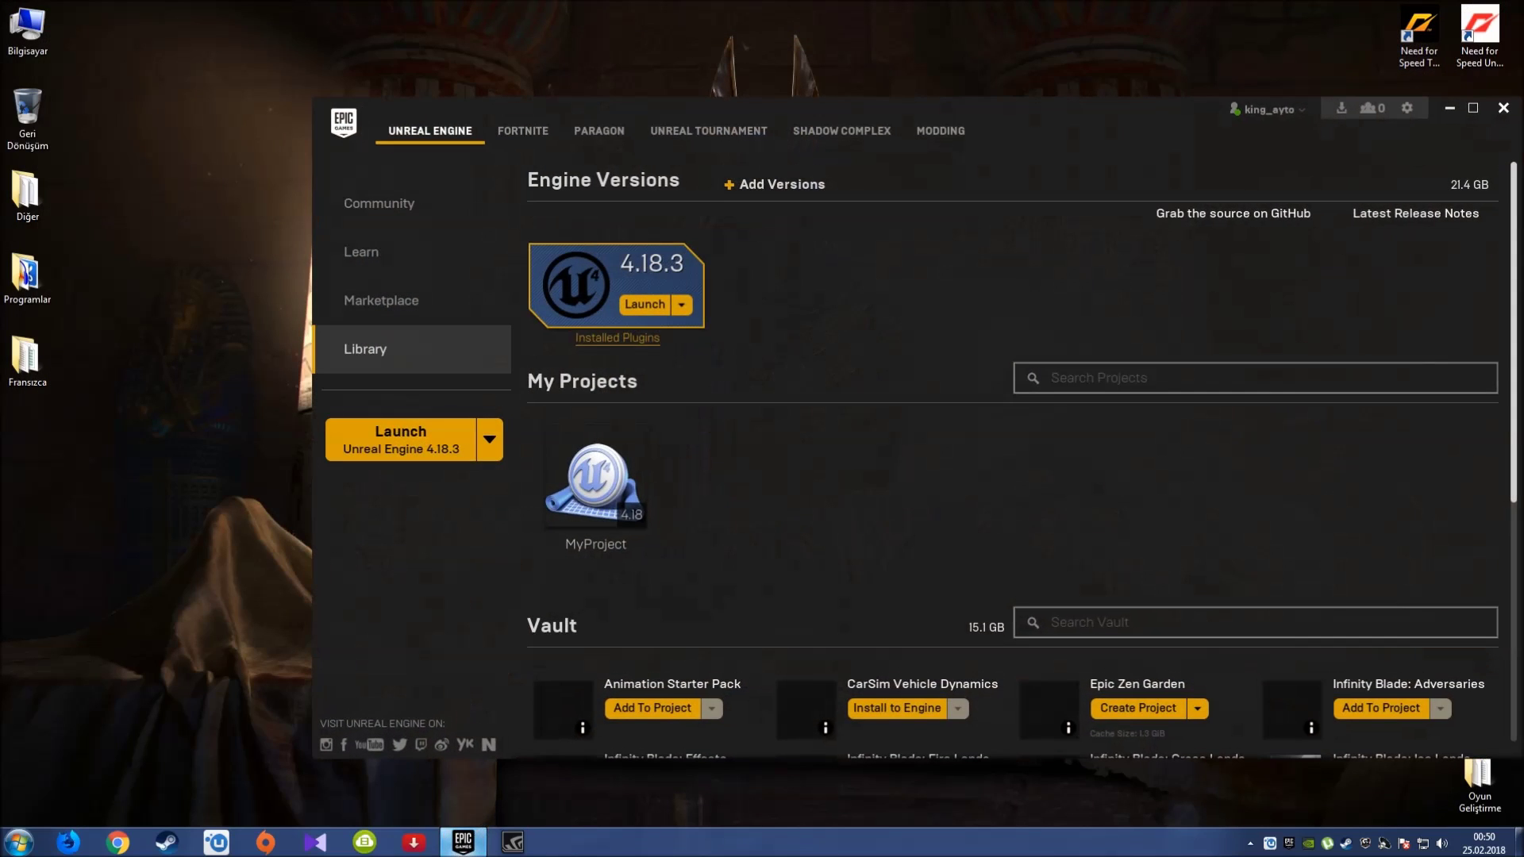
click(413, 203)
click(1472, 108)
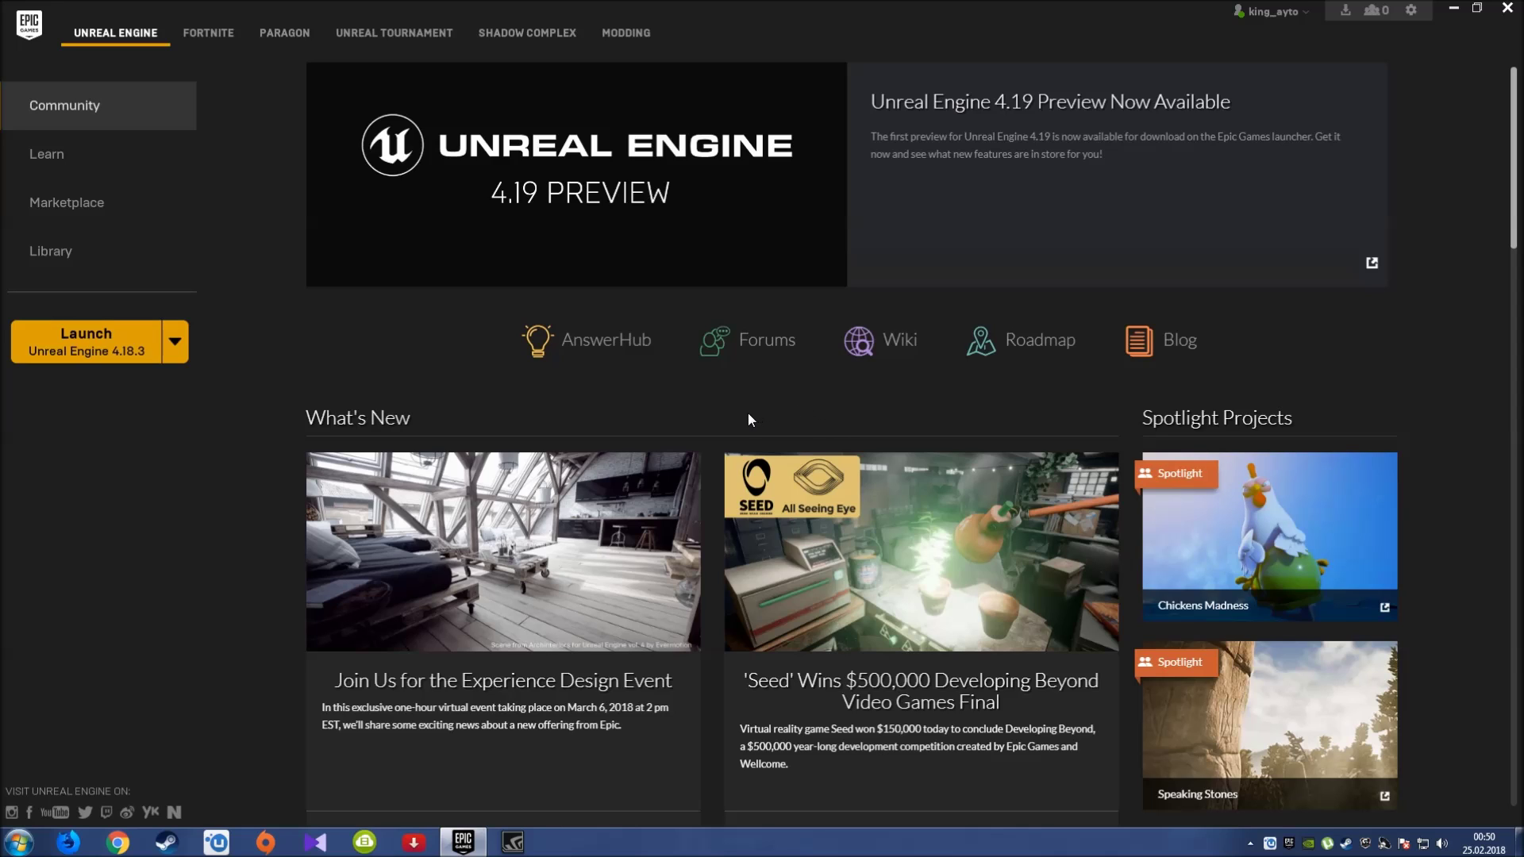
scroll(740, 413, down, 3)
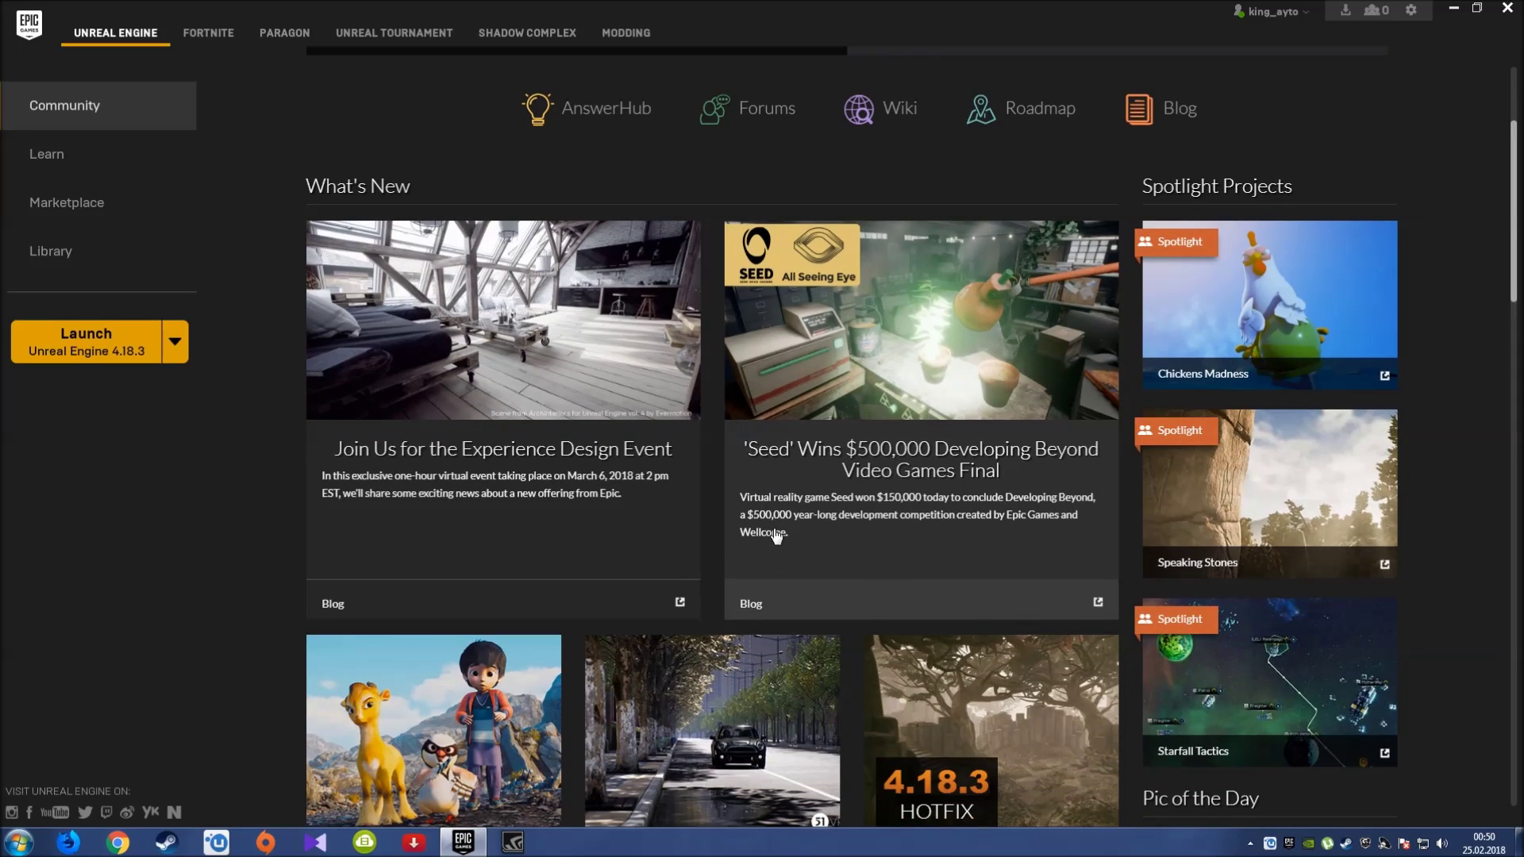
scroll(803, 591, down, 2)
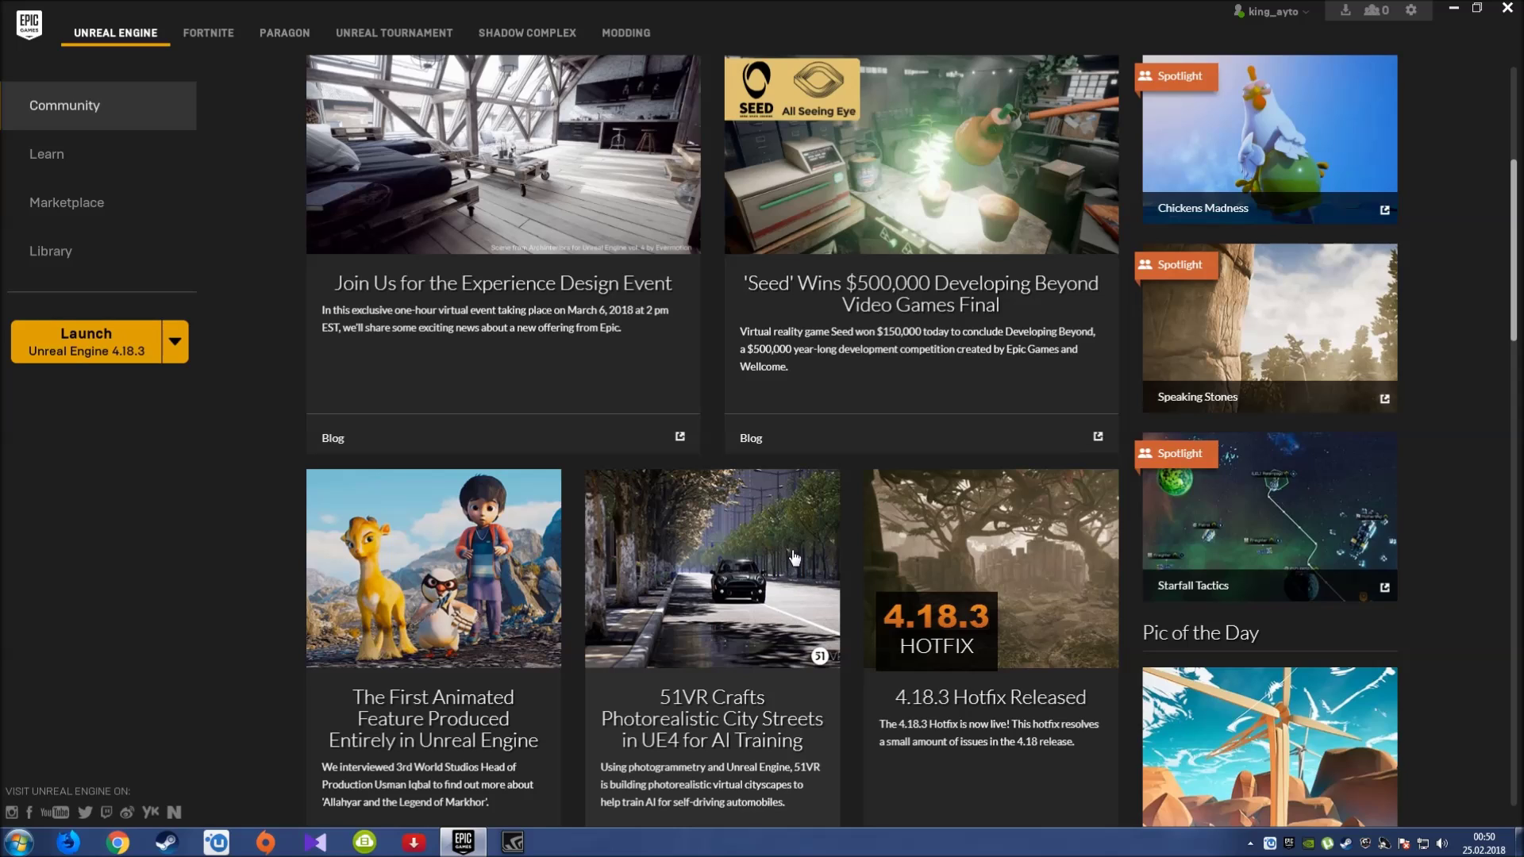
Browse the Learn and Marketplace pages, then return to the Library.
click(143, 161)
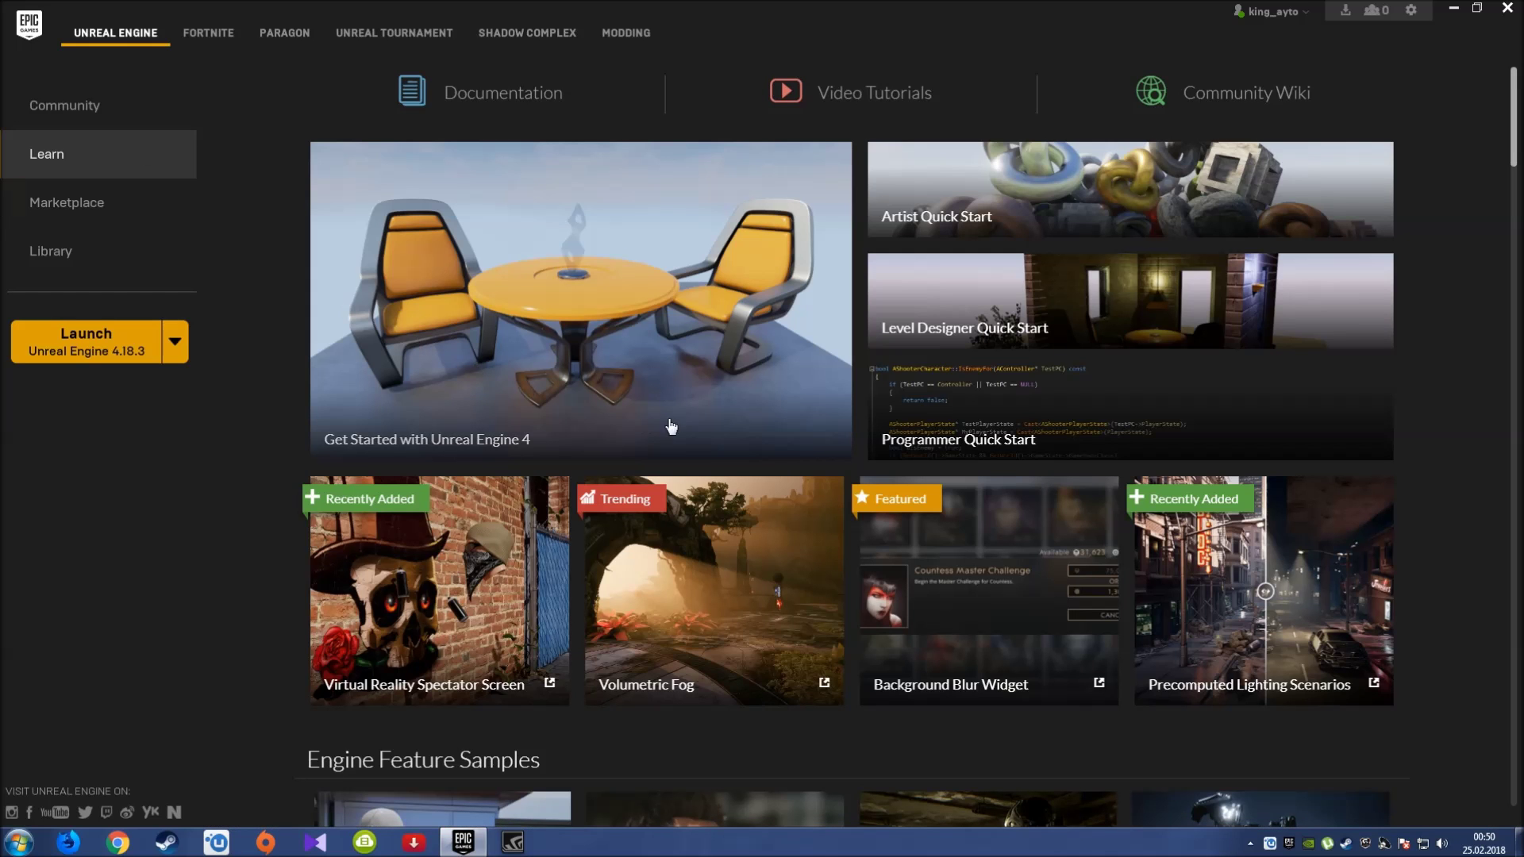
click(79, 201)
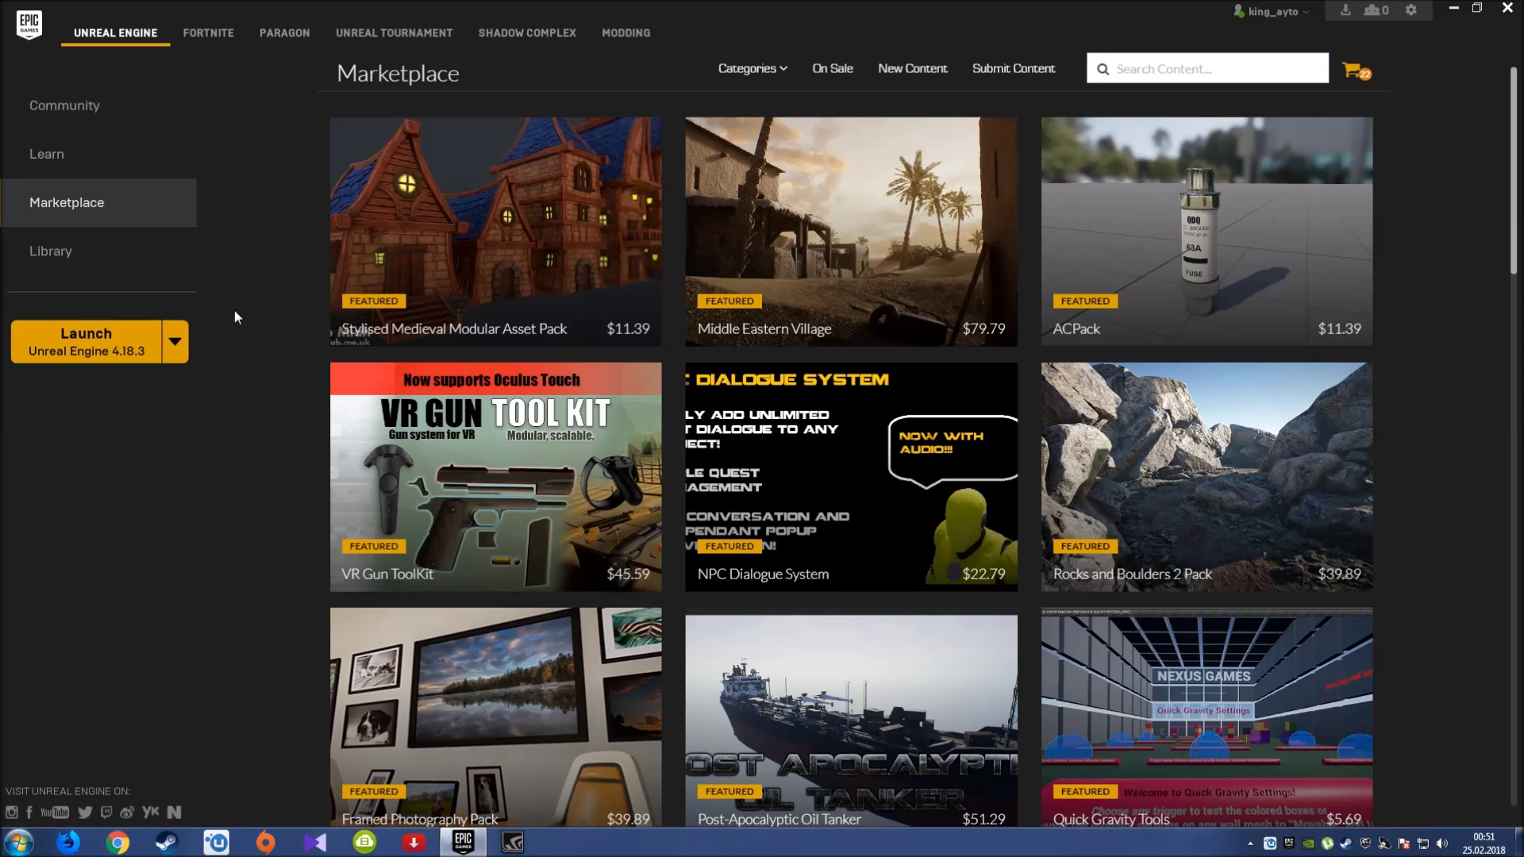
click(106, 257)
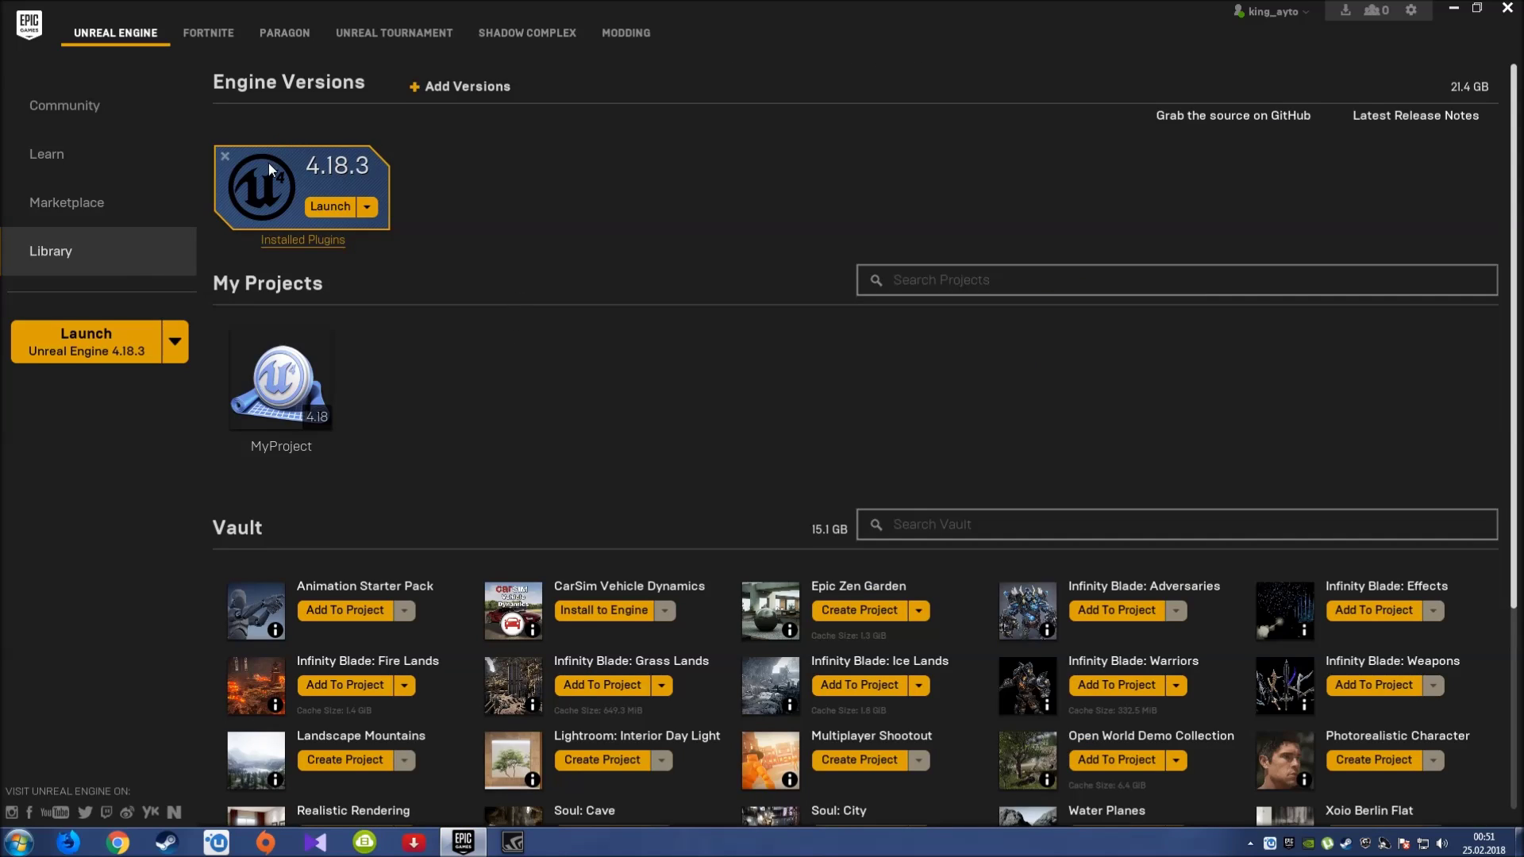
Delete the MyProject project from the Library and confirm its removal.
mouse_move(292, 392)
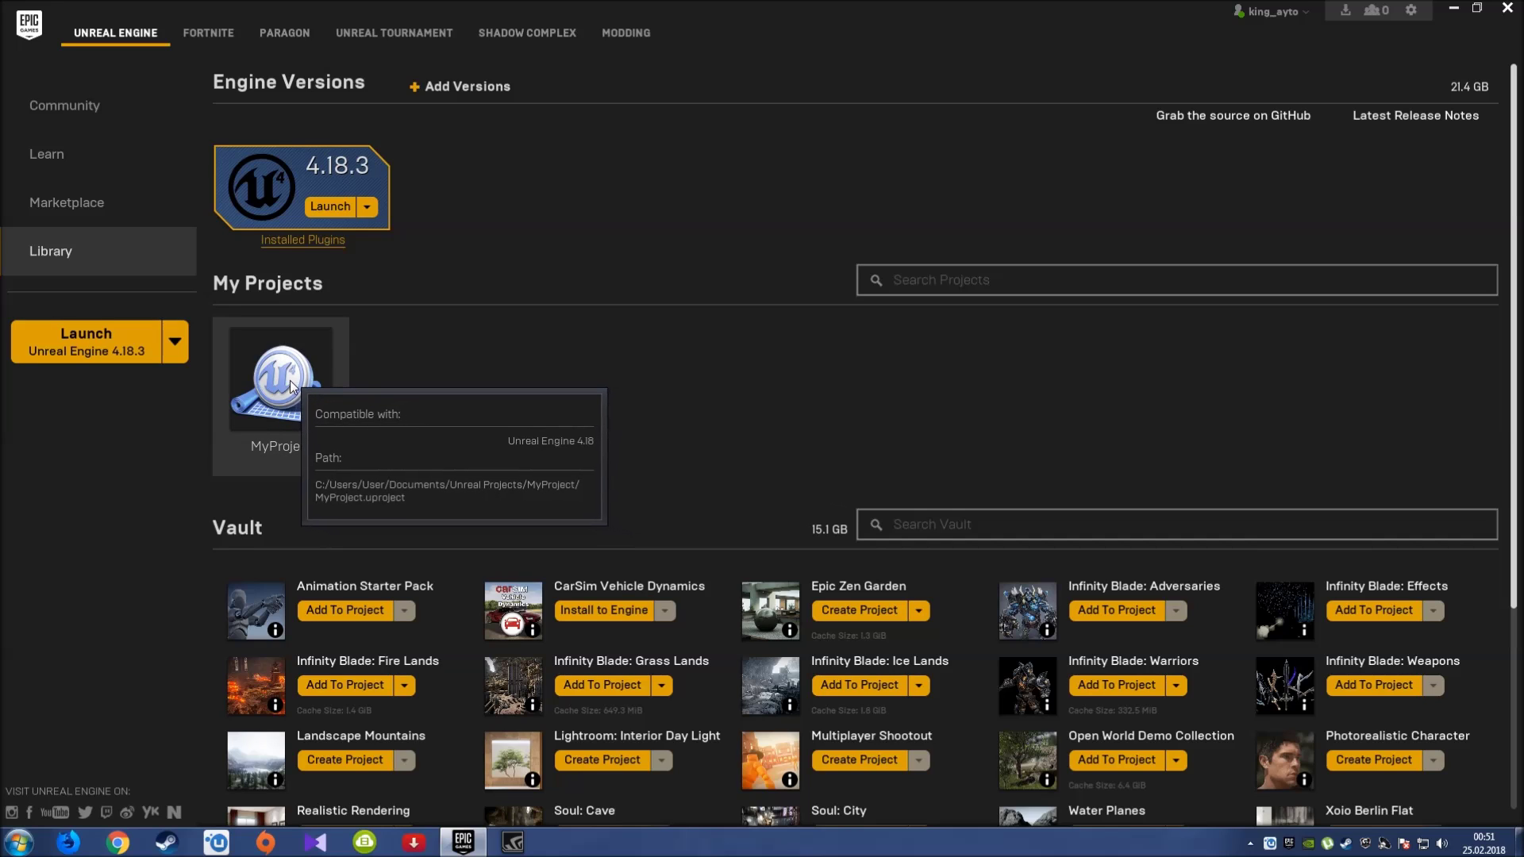
right_click(292, 384)
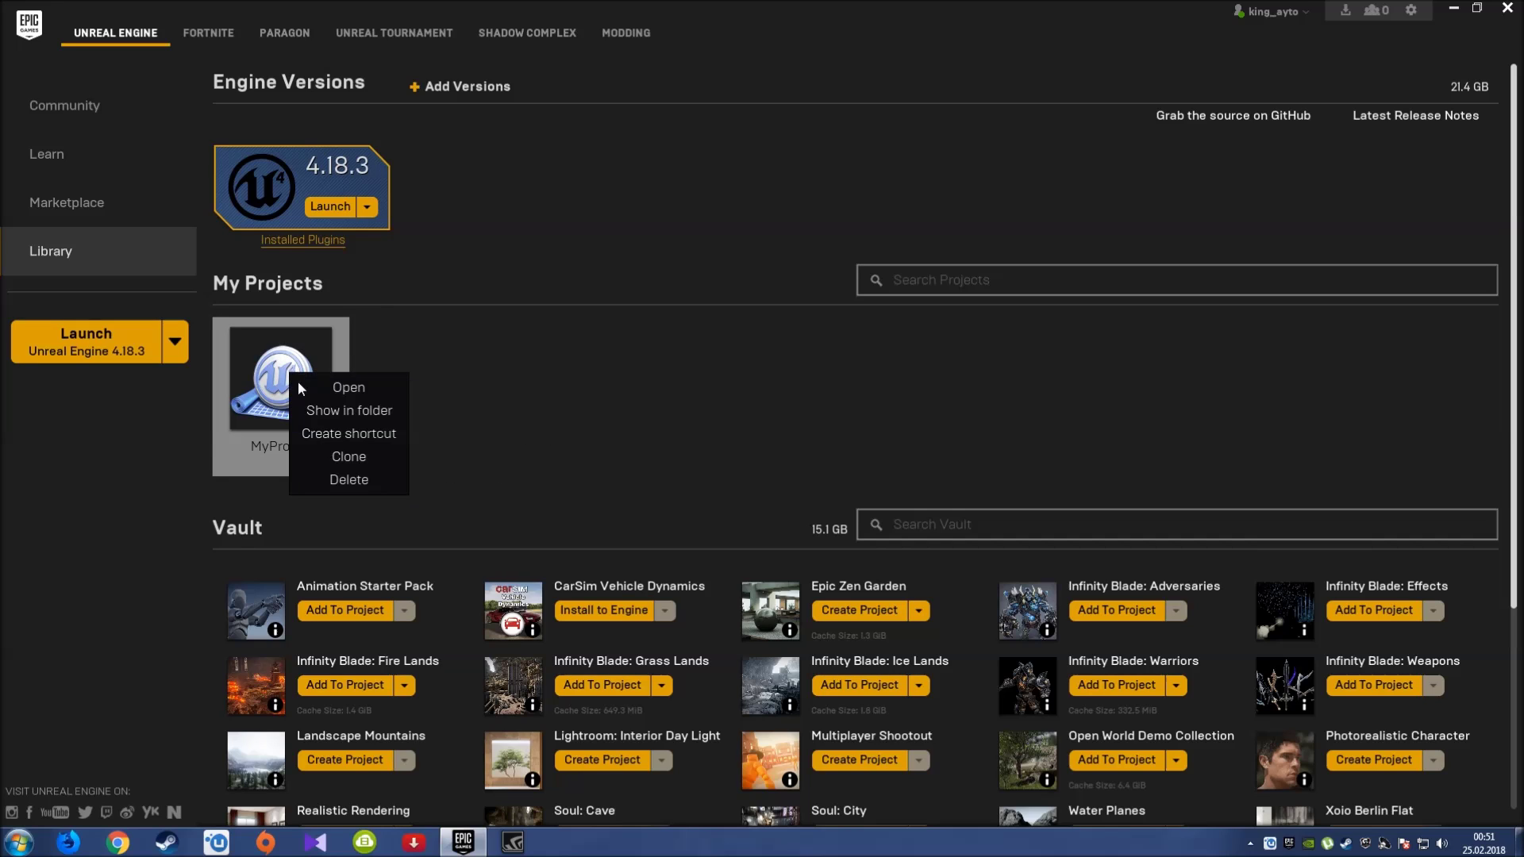
click(349, 473)
click(729, 480)
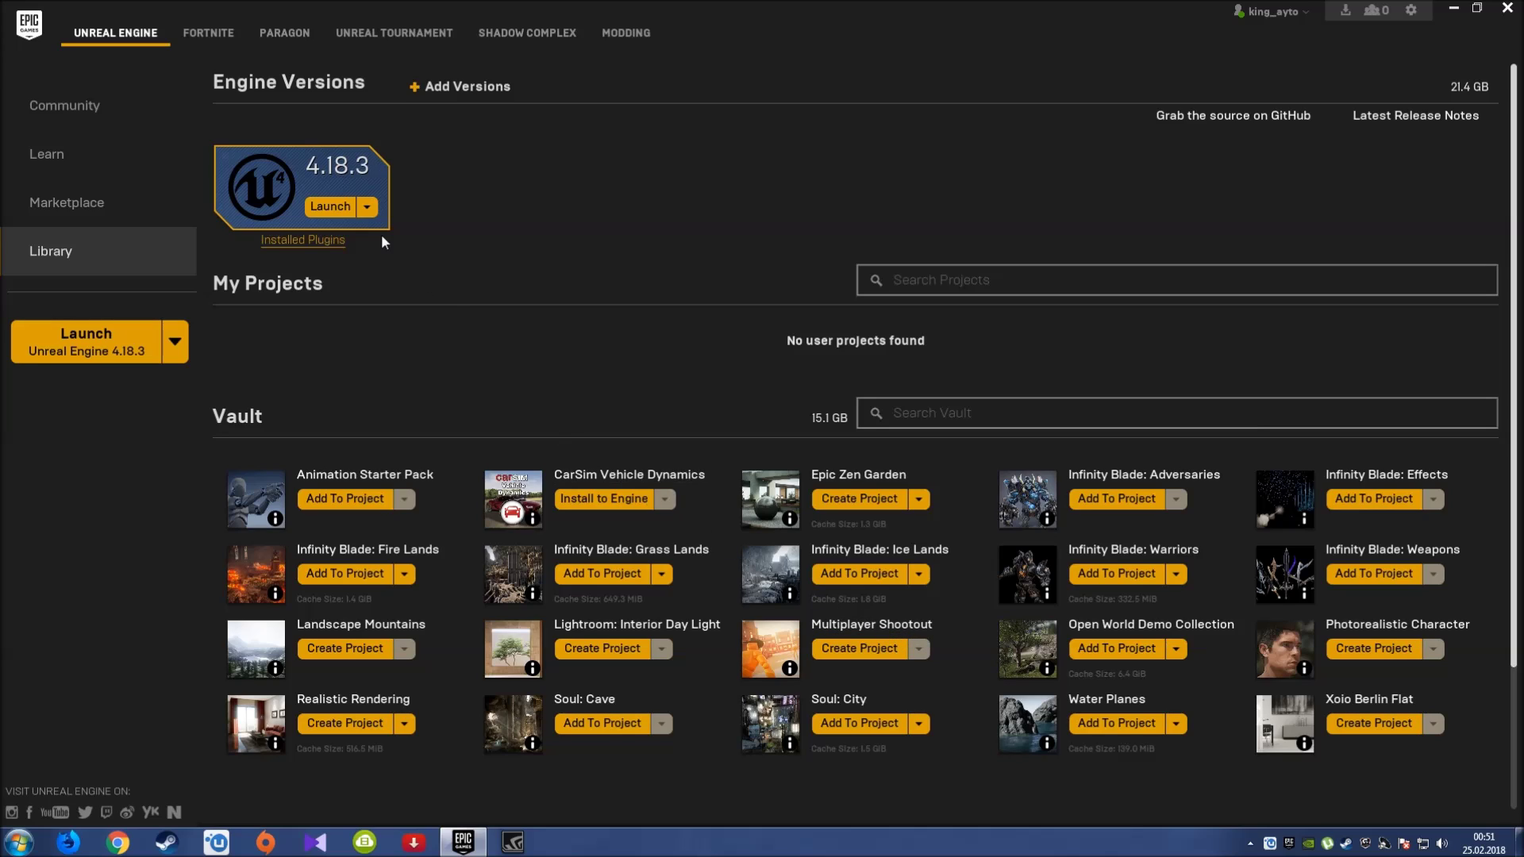
Launch Unreal Engine 4.18.3 and compare the C++ and Blueprint project templates.
click(331, 208)
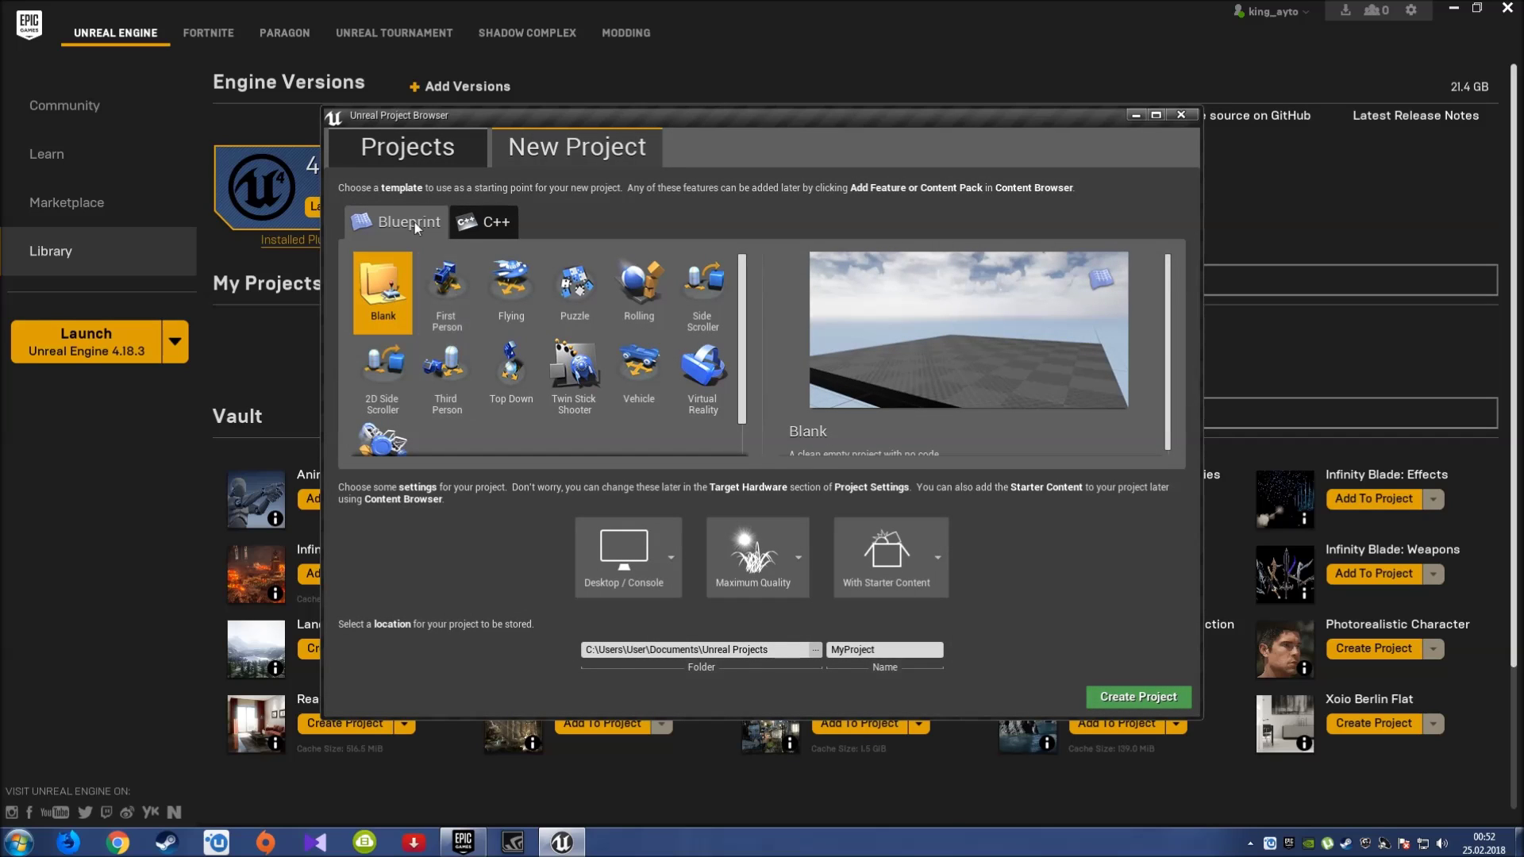
click(474, 224)
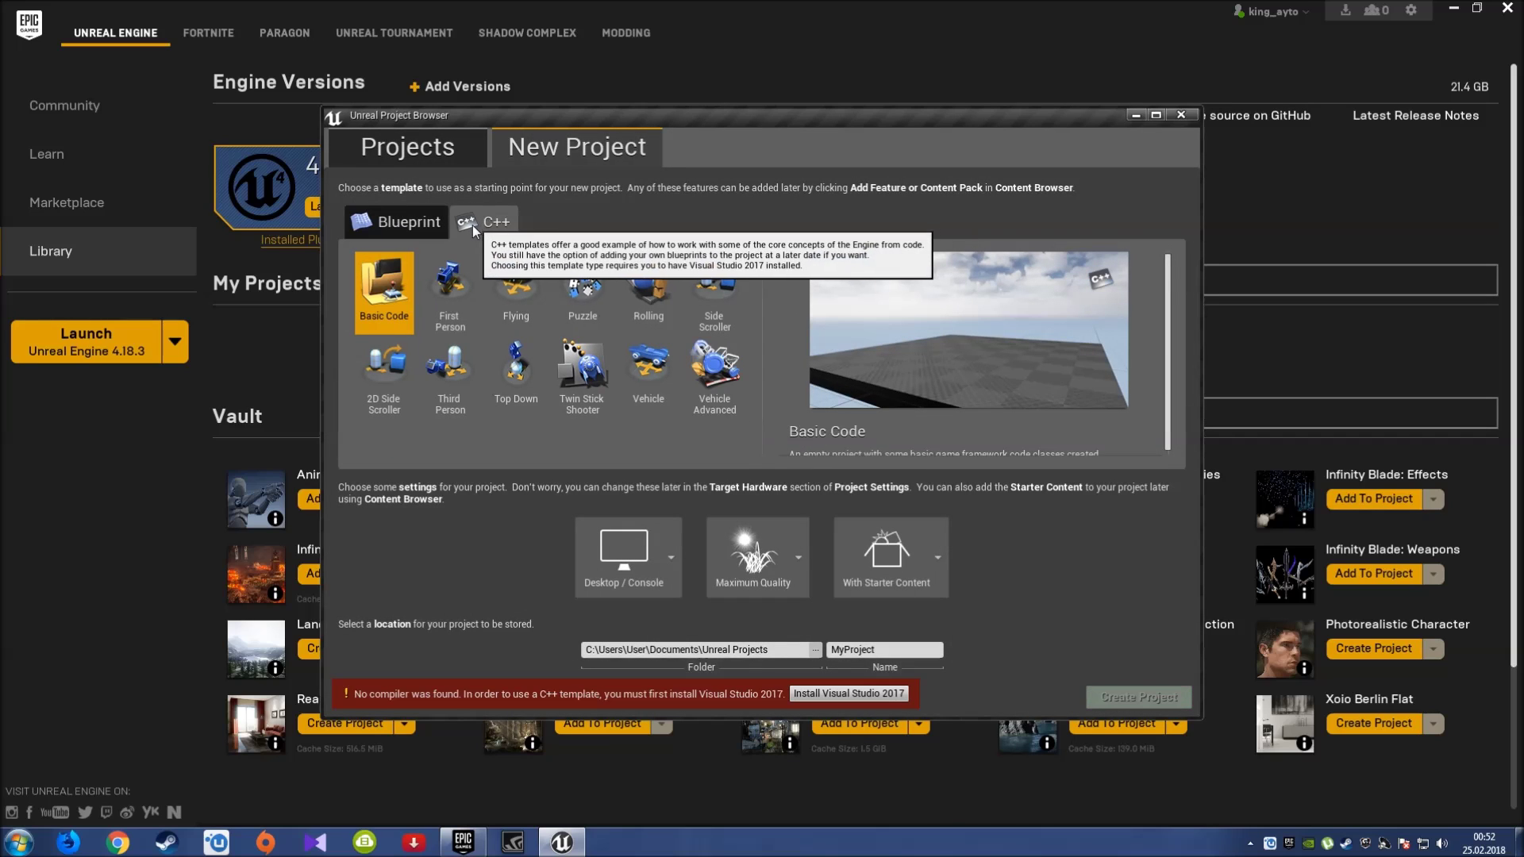
click(407, 228)
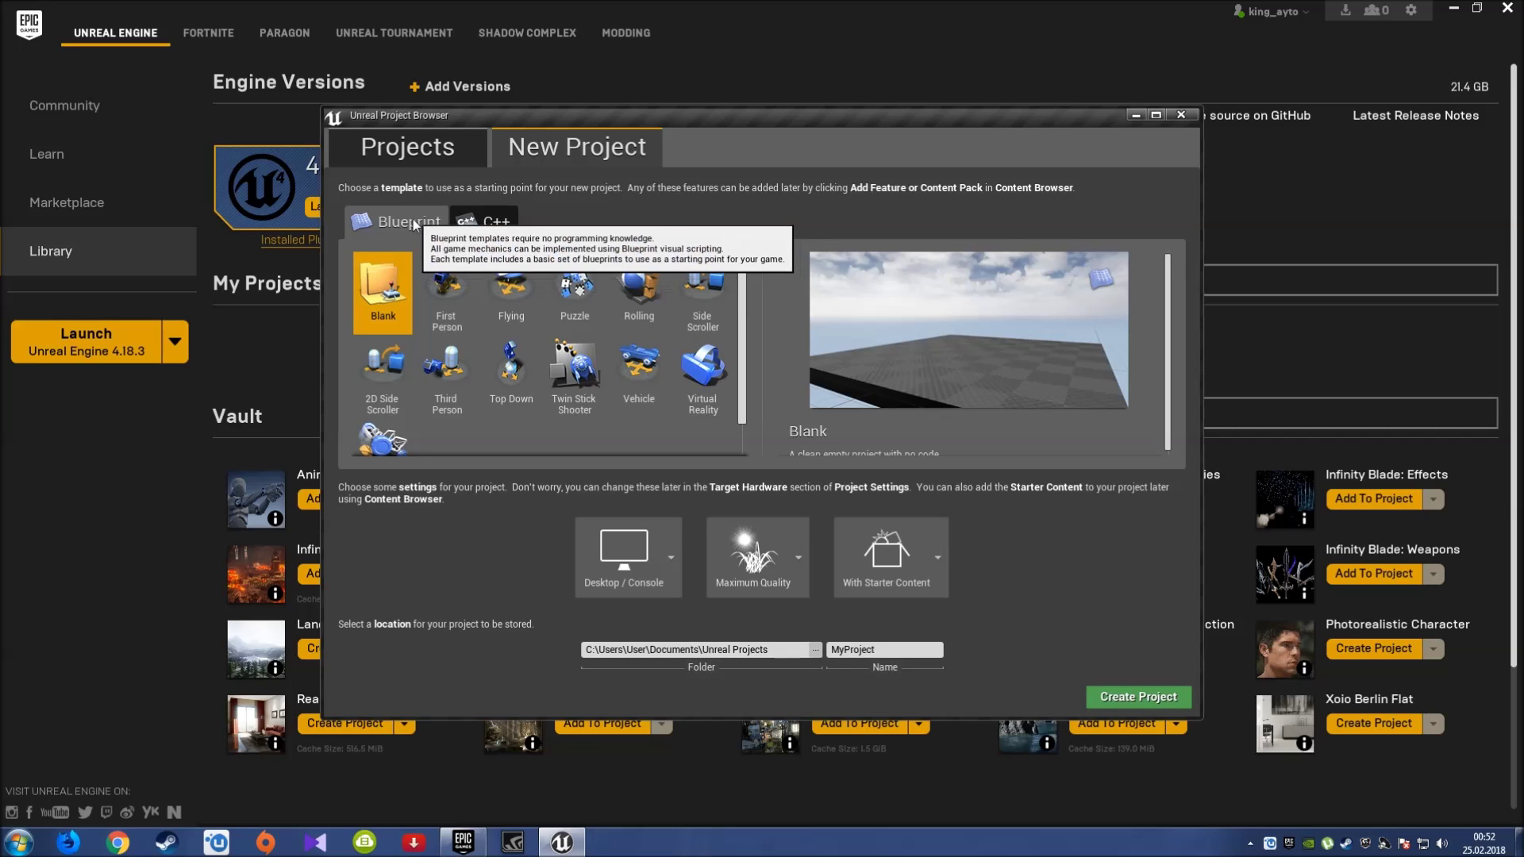
click(480, 222)
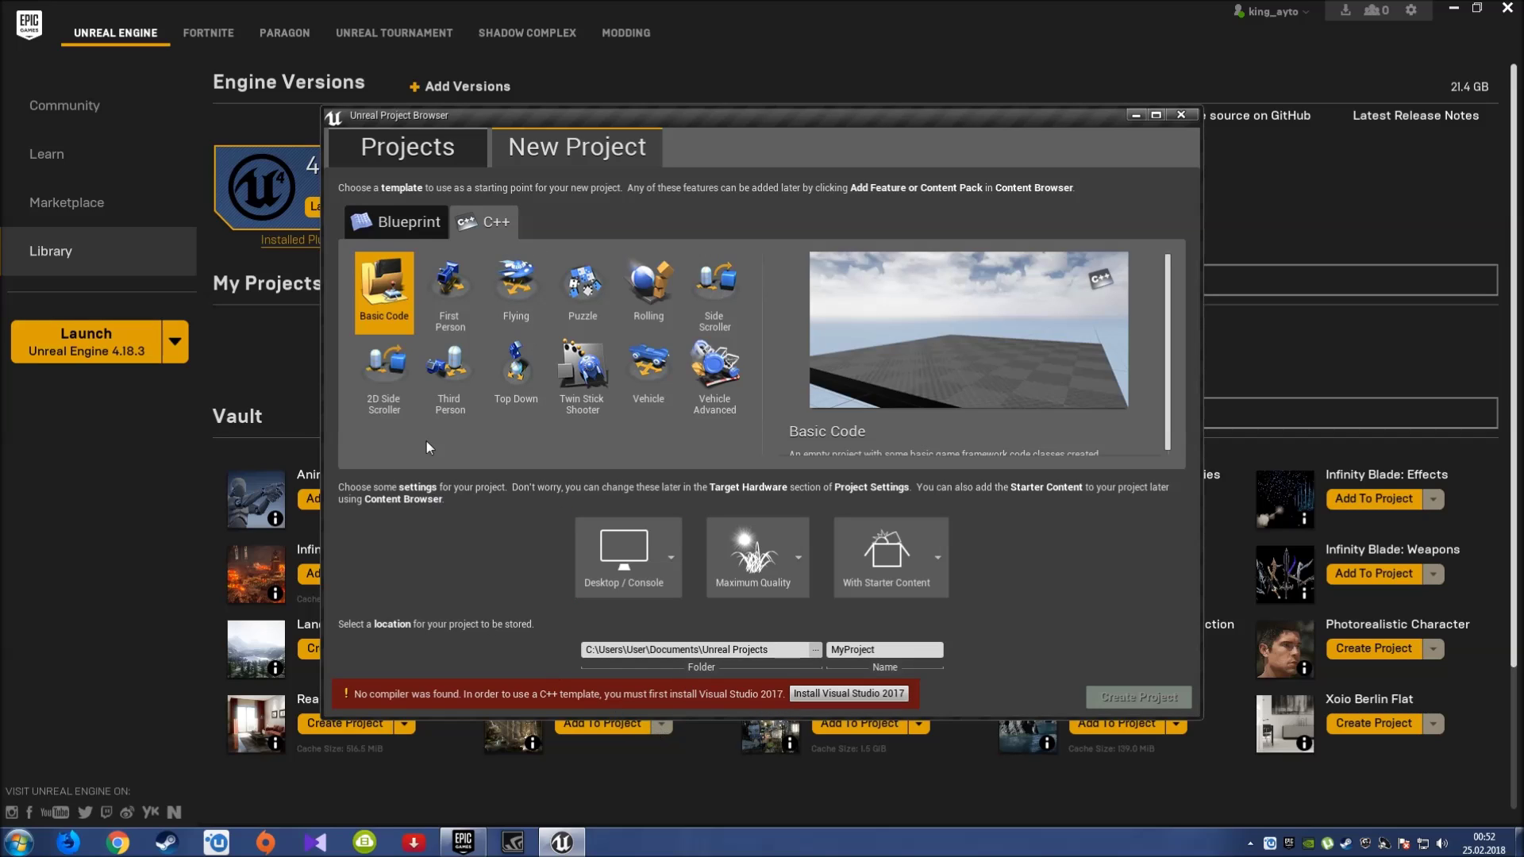
click(403, 223)
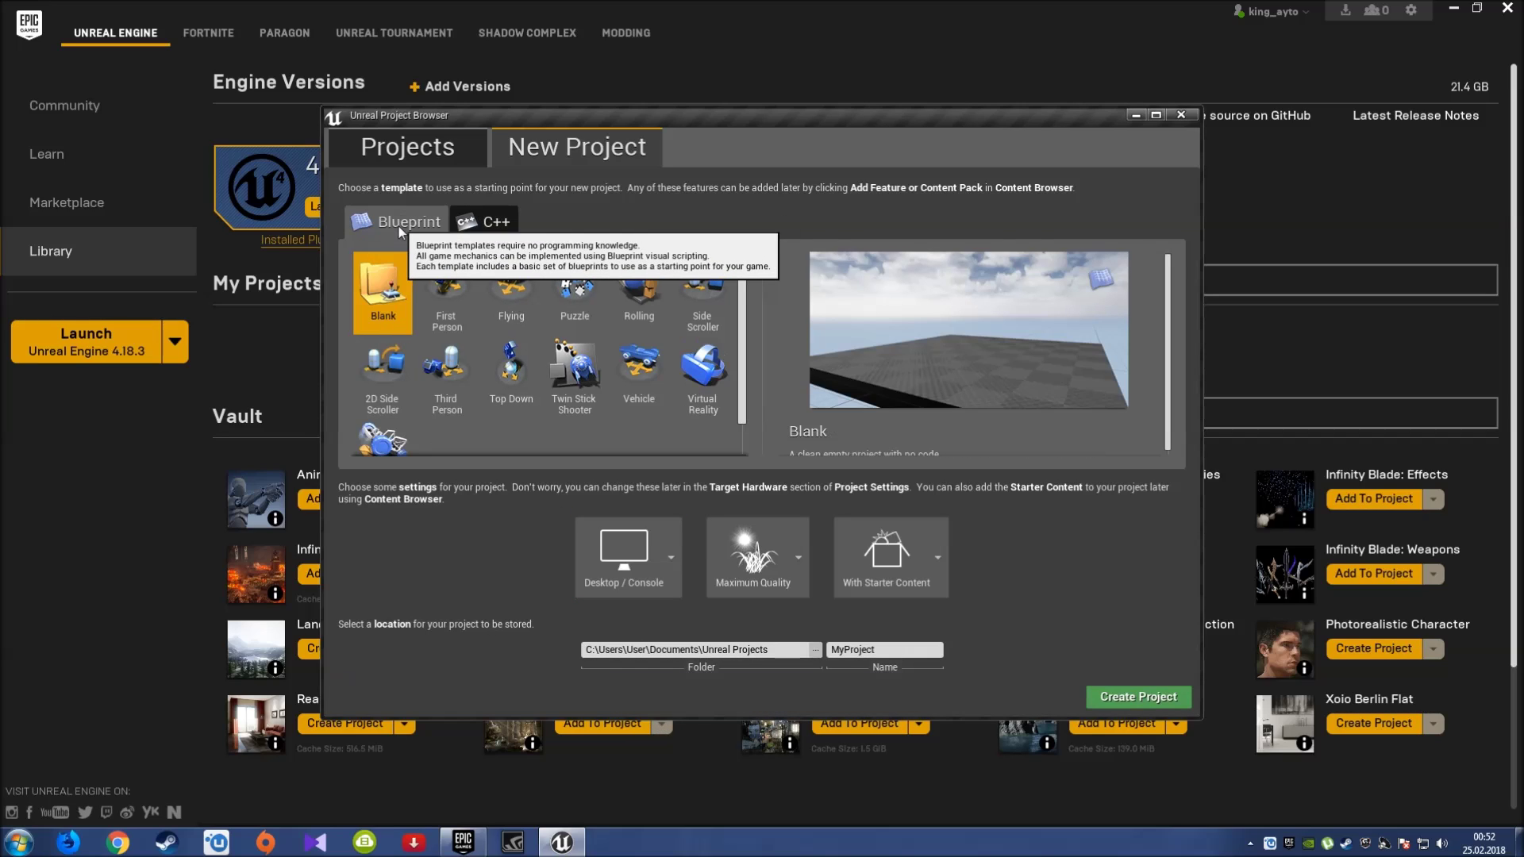
Create a Blueprint Third Person project named MyProject for Desktop/Console with Starter Content.
click(448, 366)
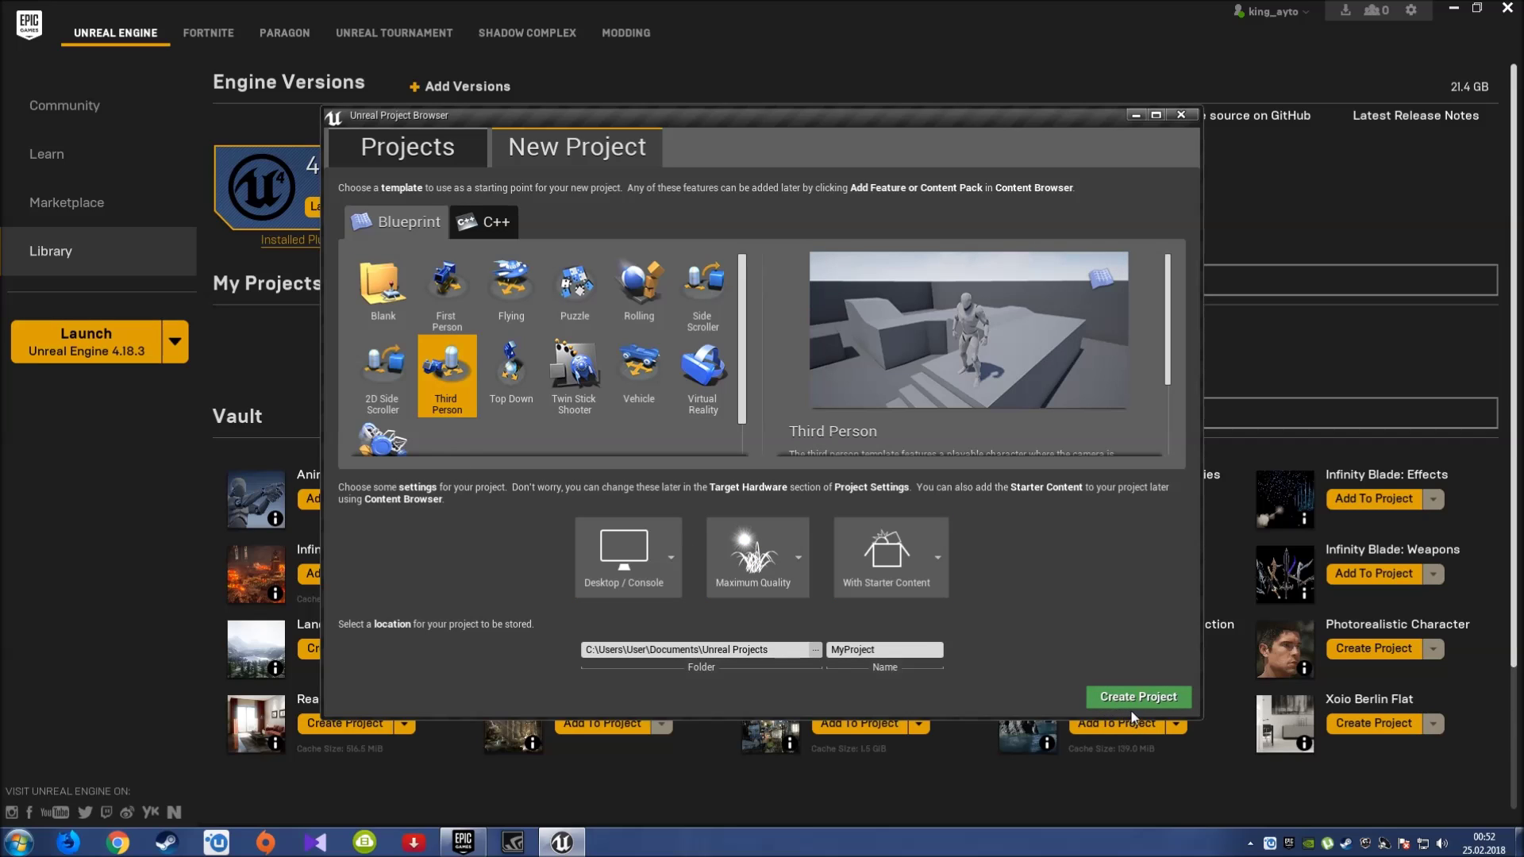
click(881, 650)
double_click(865, 649)
click(888, 652)
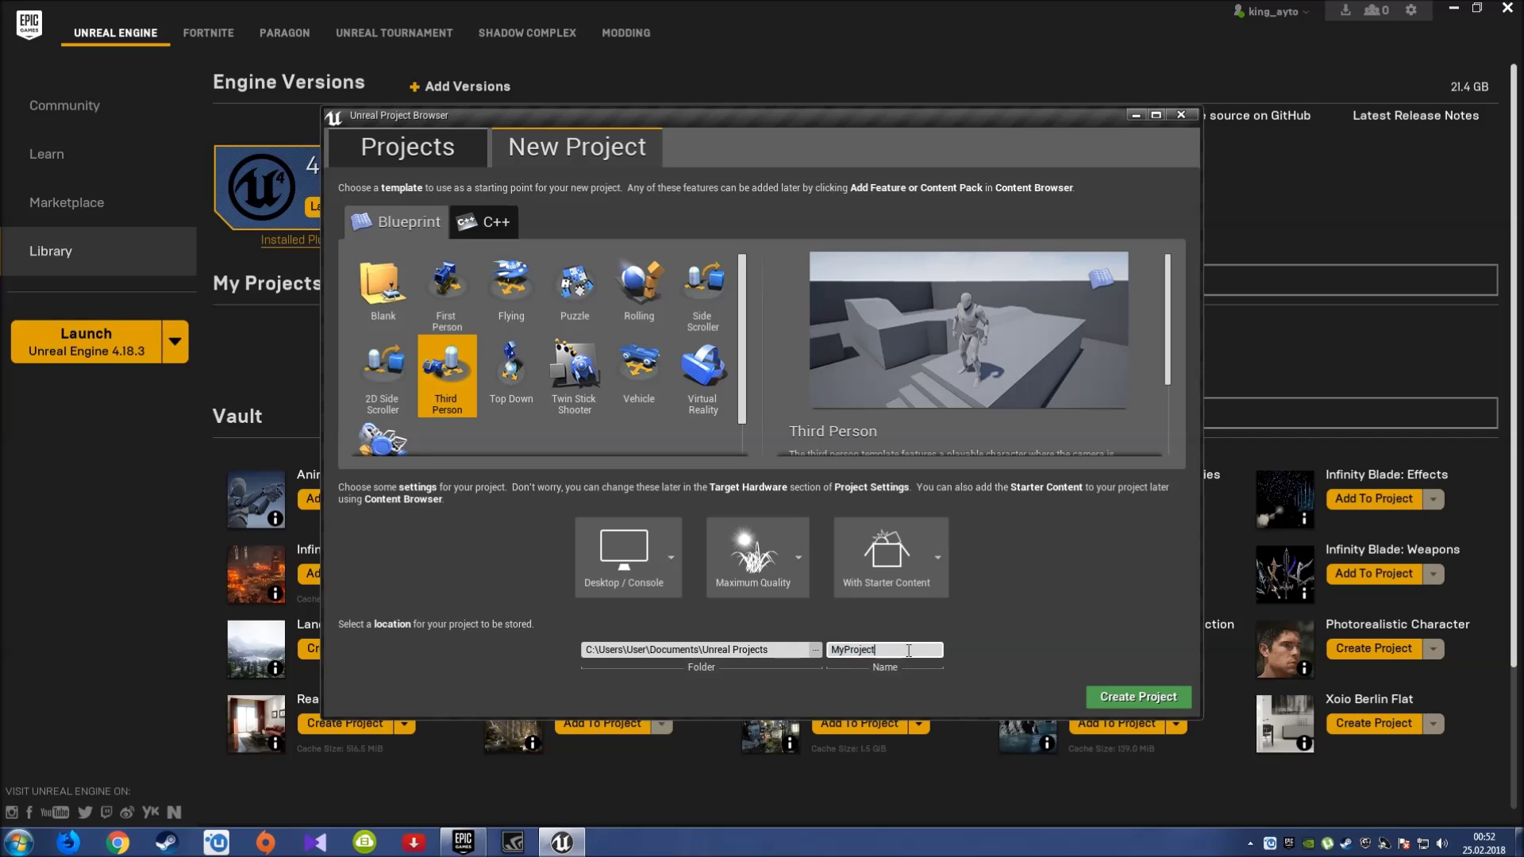
click(788, 647)
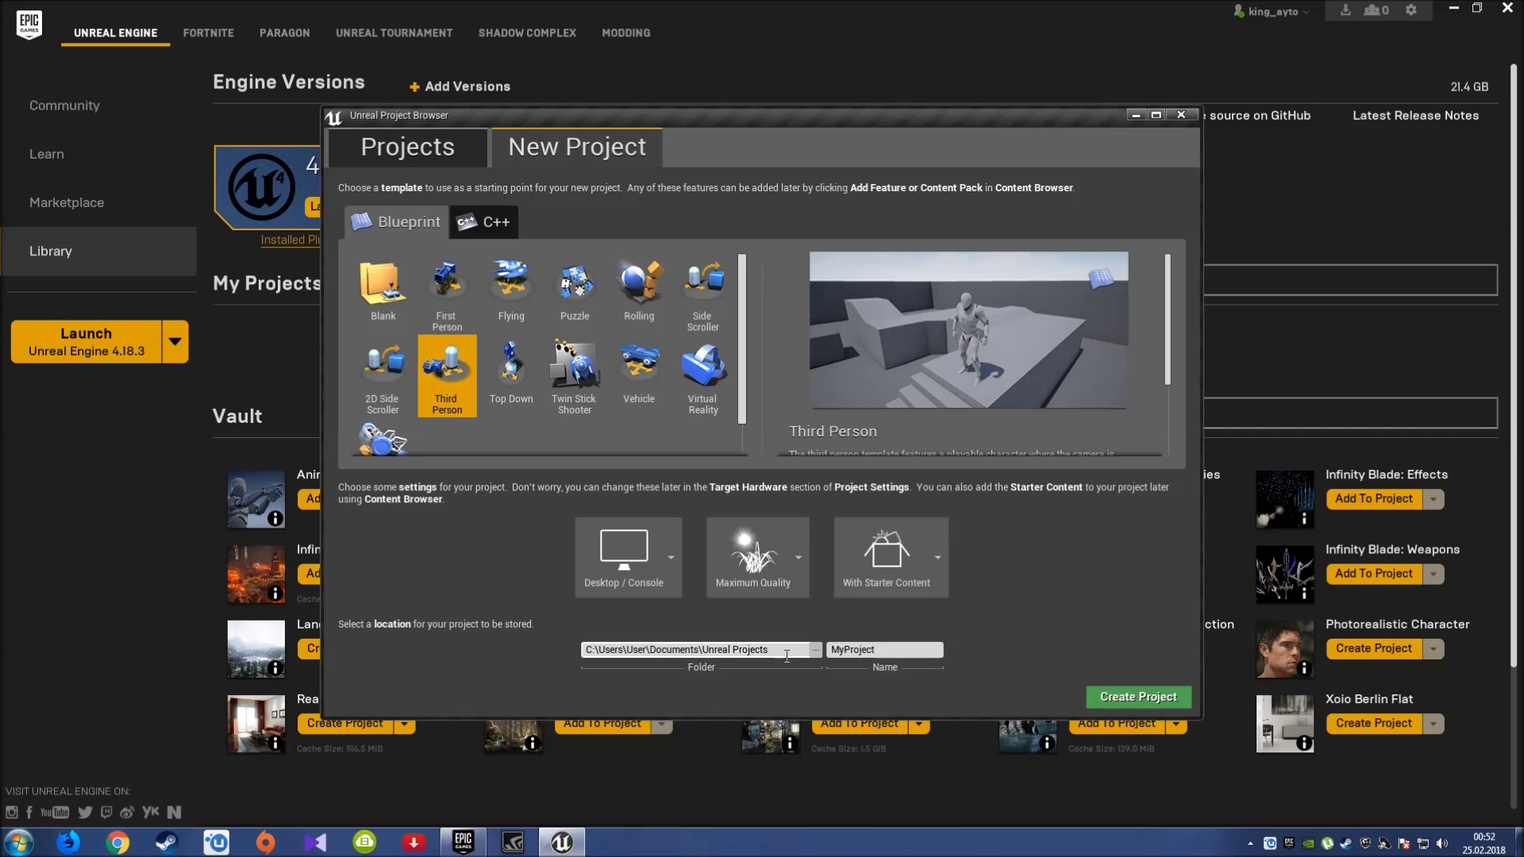
click(632, 553)
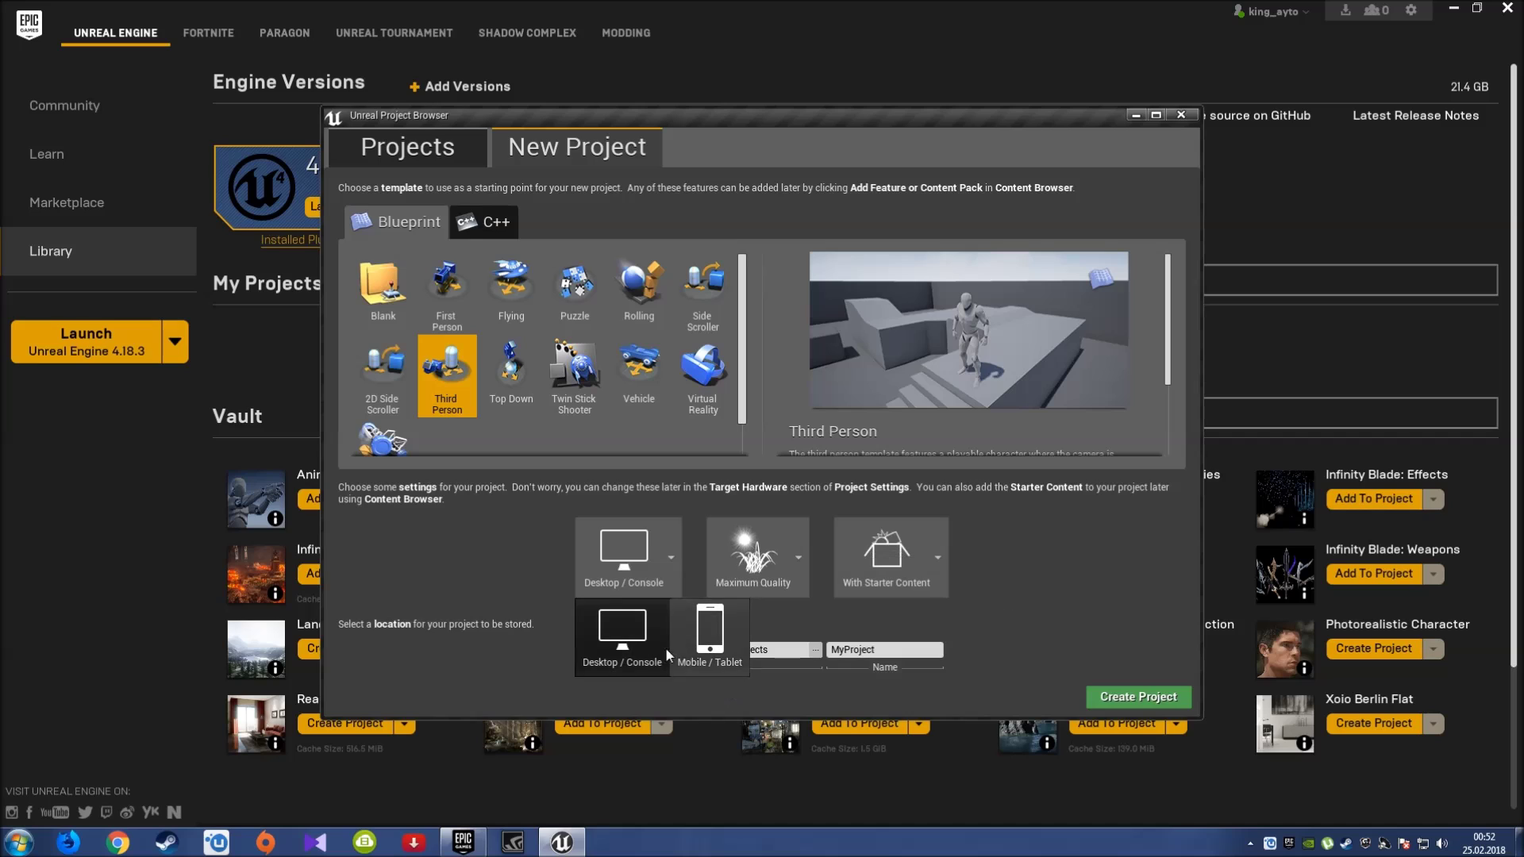
click(648, 569)
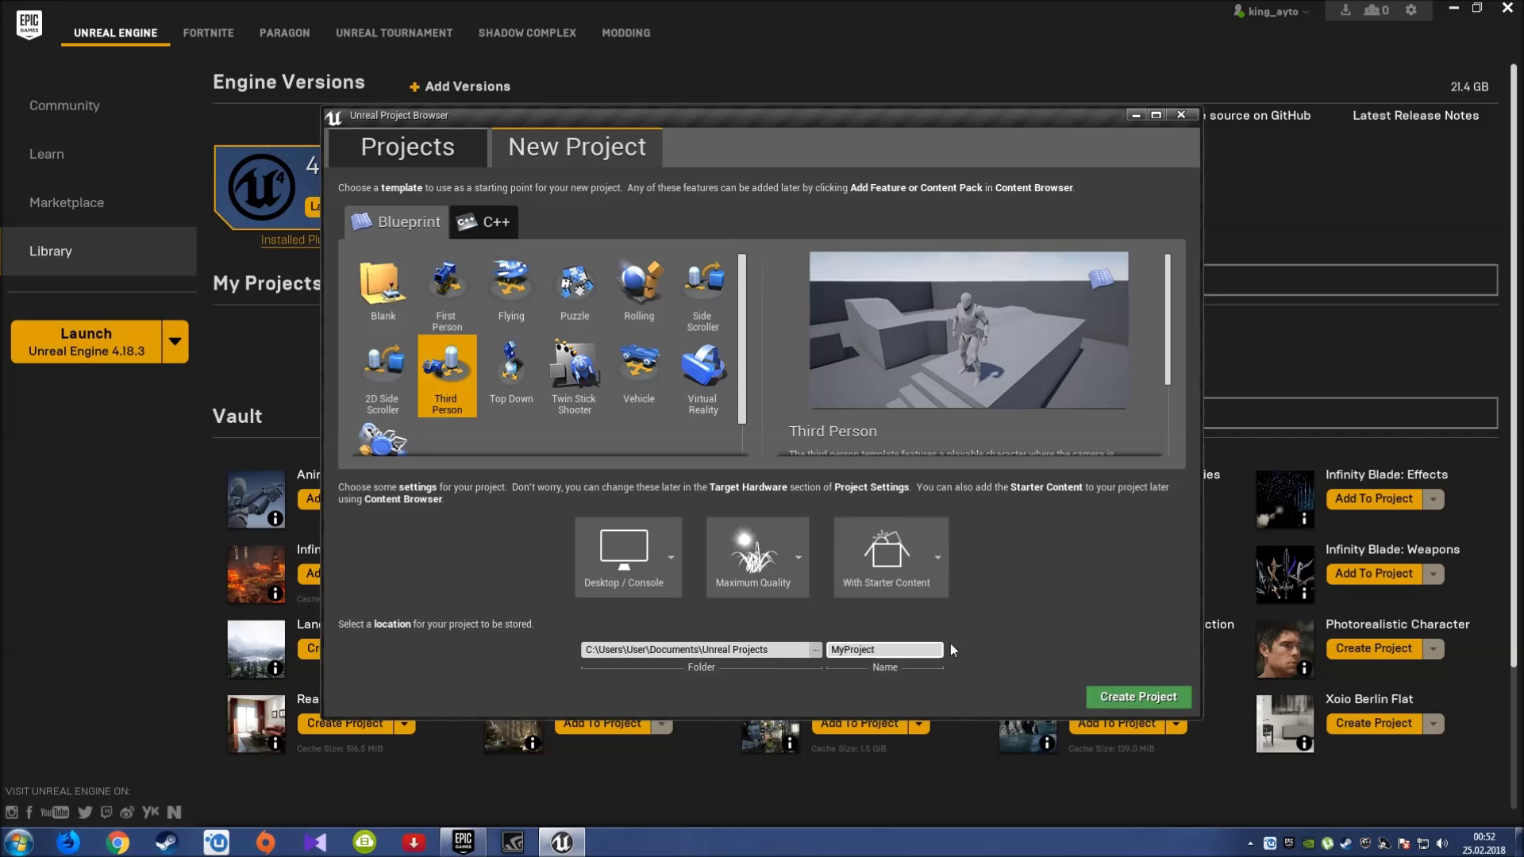
click(1125, 698)
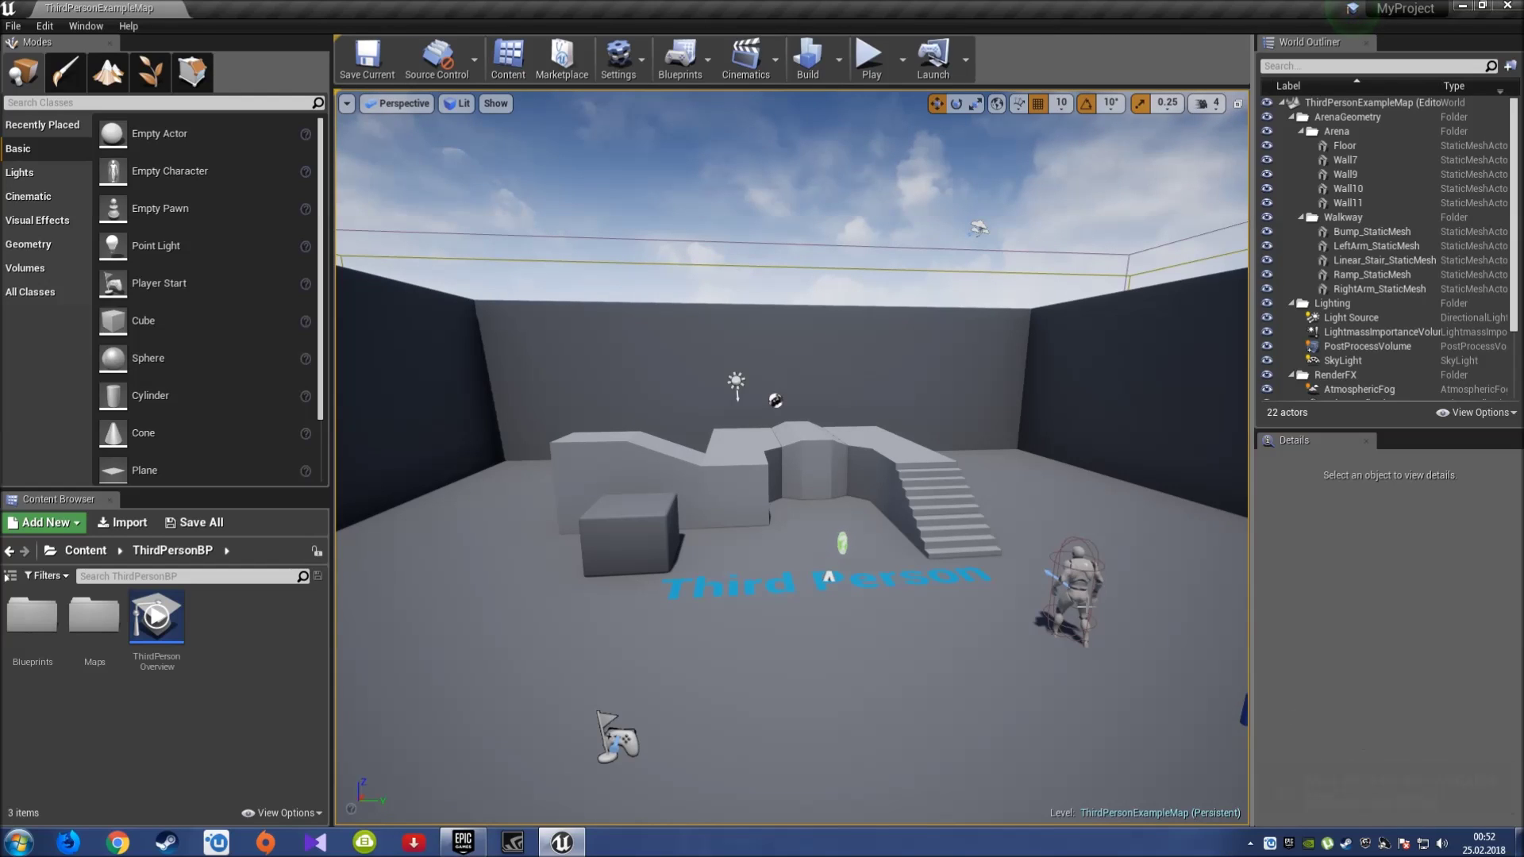
Pull the viewport camera back over the whole ThirdPersonExampleMap arena.
mouse_move(1075, 432)
right_down()
mouse_move(1064, 420)
mouse_move(933, 570)
right_up()
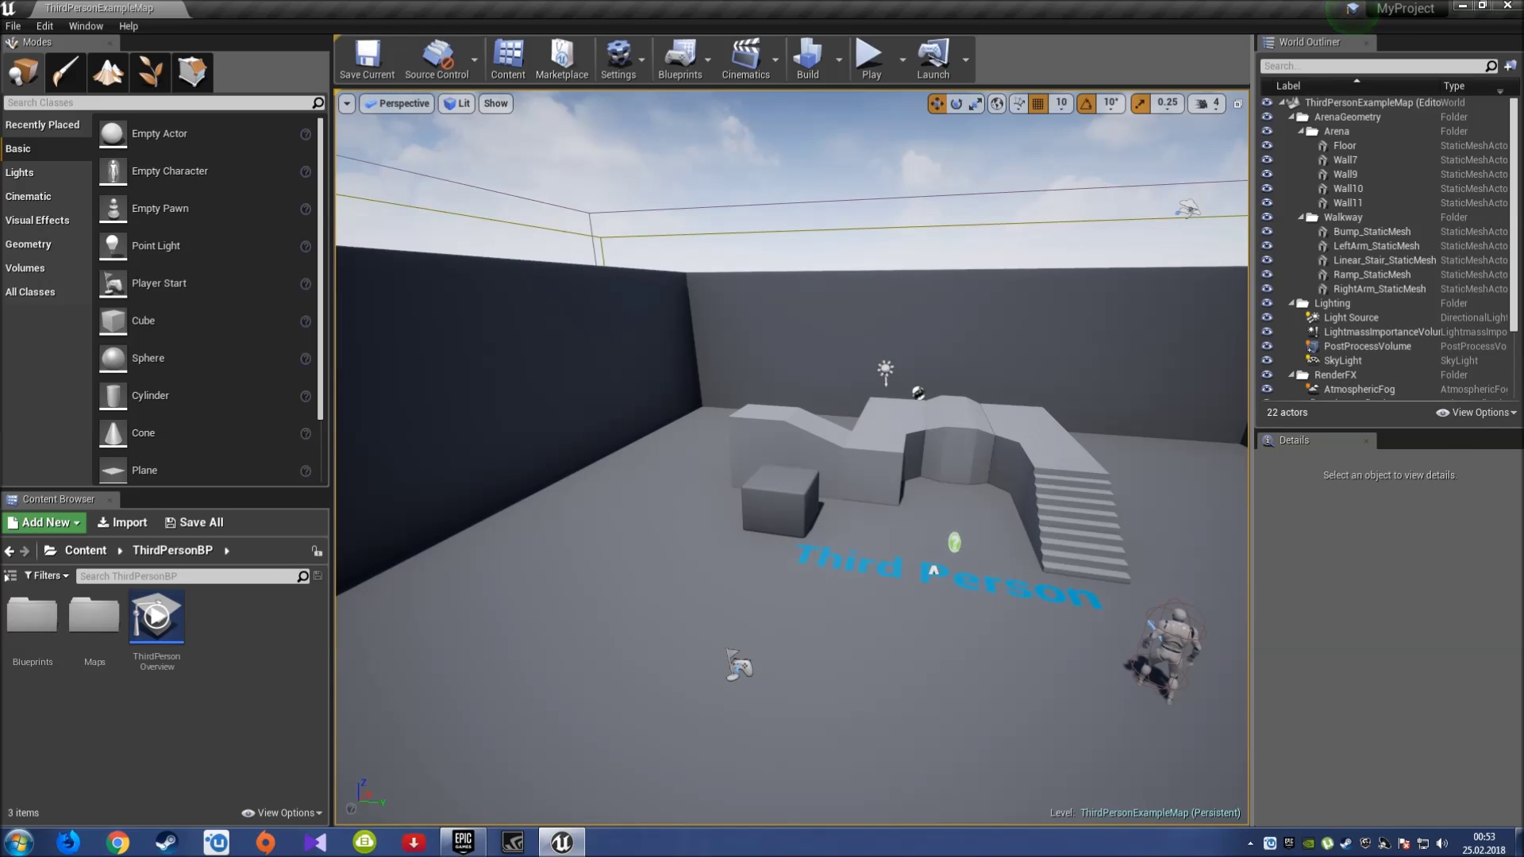
Select the stair, bump and ramp meshes while flying the view over the arena.
click(1071, 515)
click(944, 421)
click(786, 444)
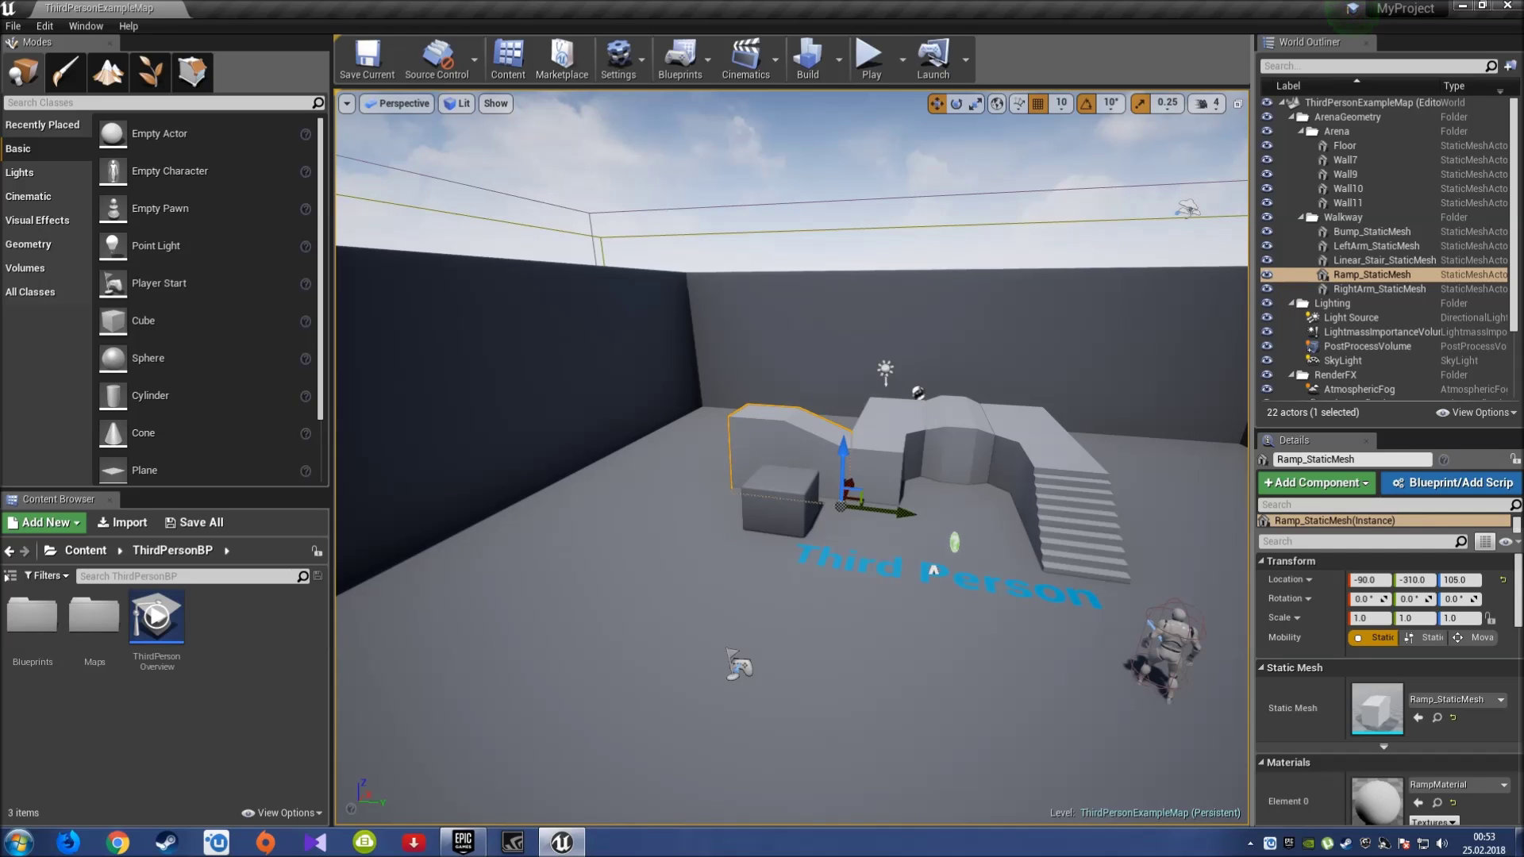
right_drag(791, 457, 791, 458)
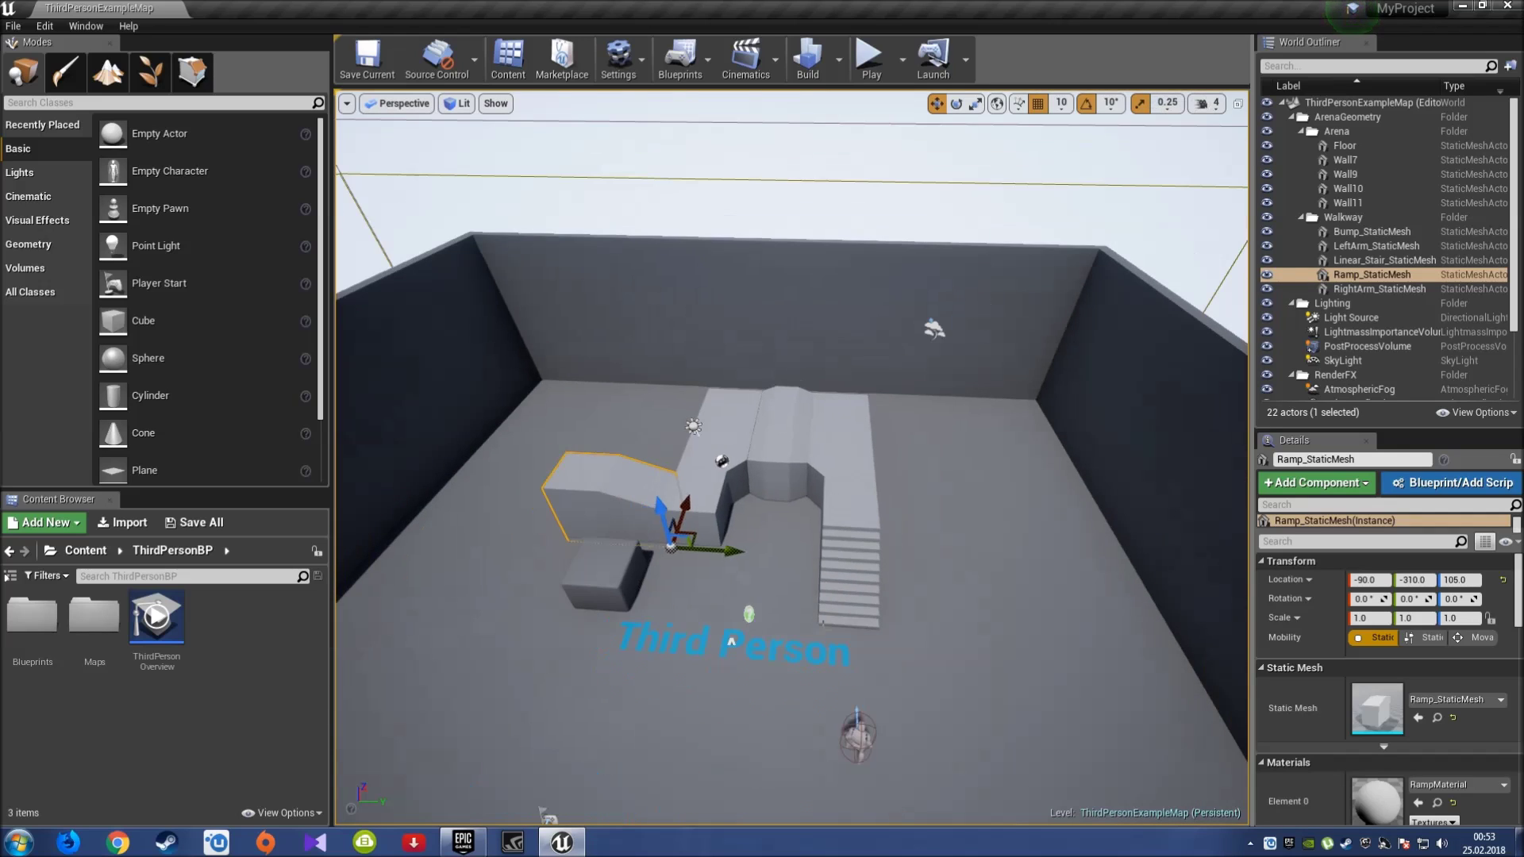
right_drag(701, 729, 702, 728)
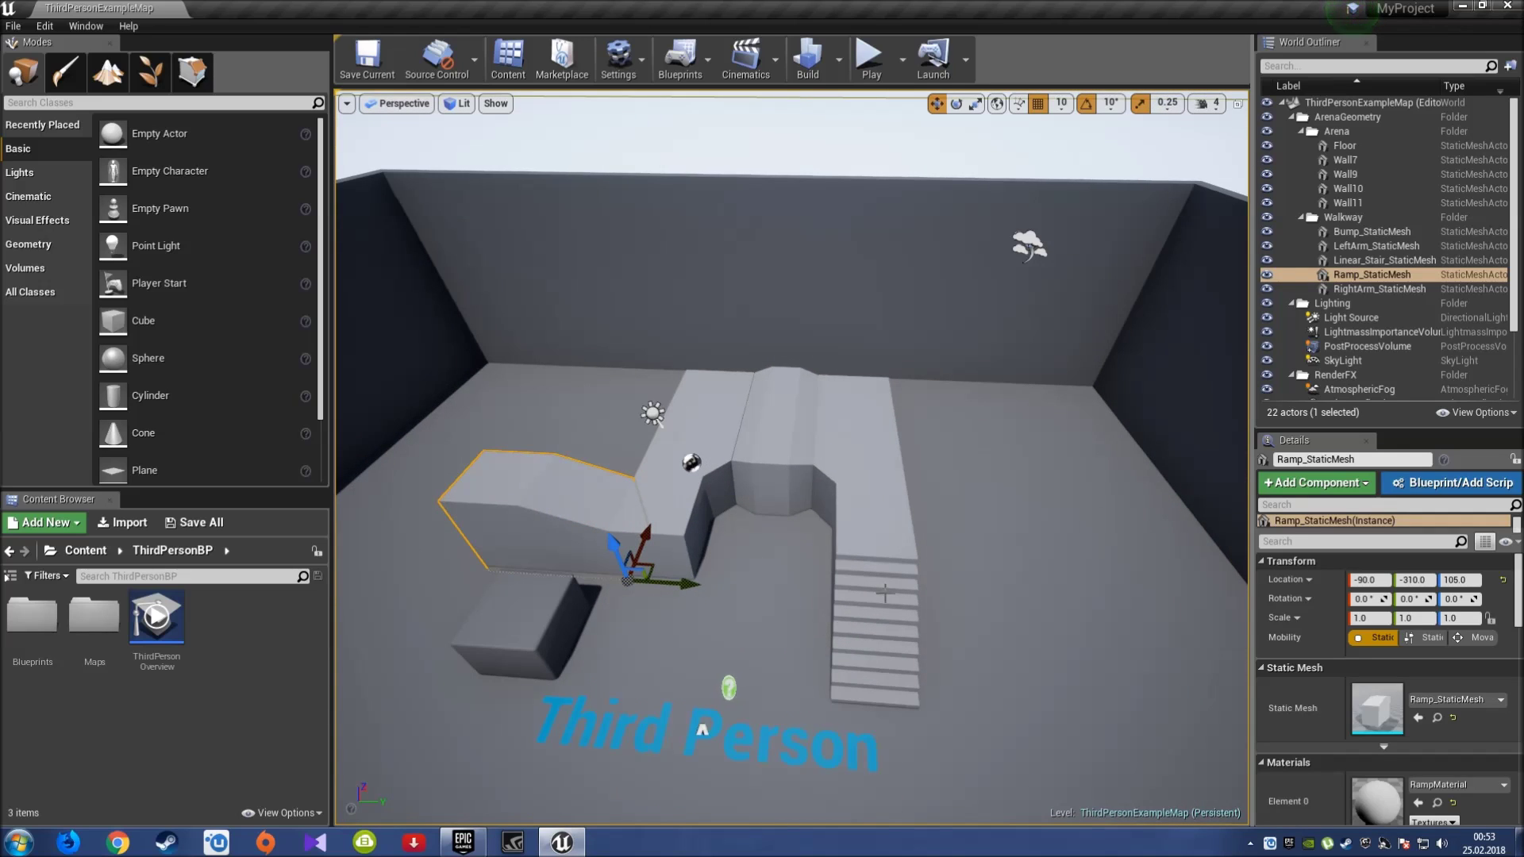
mouse_move(885, 592)
right_down()
mouse_move(985, 511)
mouse_move(890, 673)
right_up()
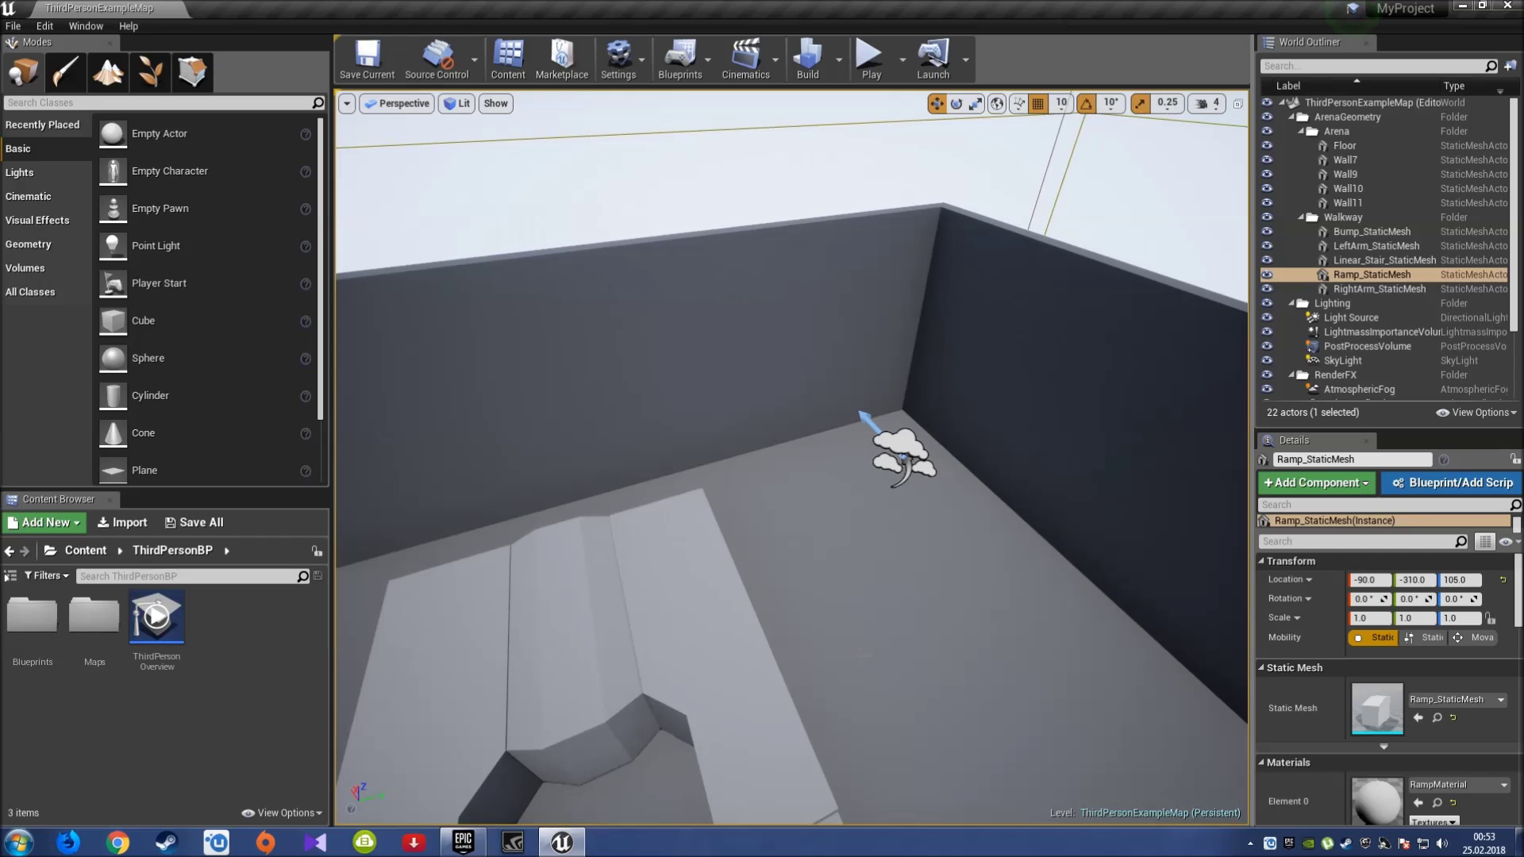
Delete the Floor, Wall7 and Wall11, leaving Wall9 and Wall10.
click(908, 626)
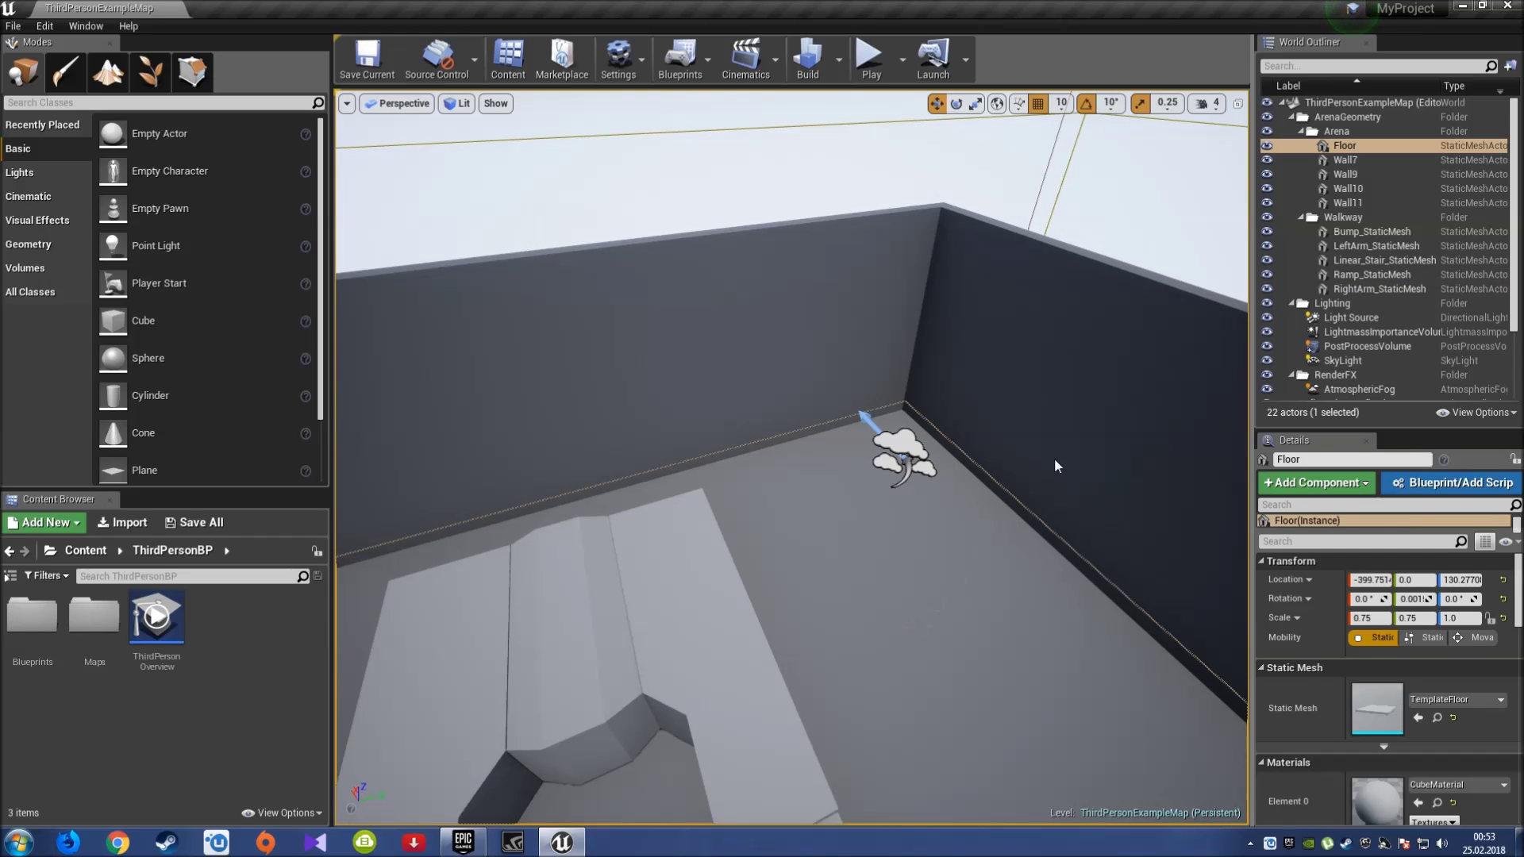
mouse_move(1055, 466)
ctrl+alt+mouse_down()
mouse_move(666, 612)
mouse_move(707, 640)
ctrl+alt+mouse_up()
key(Delete)
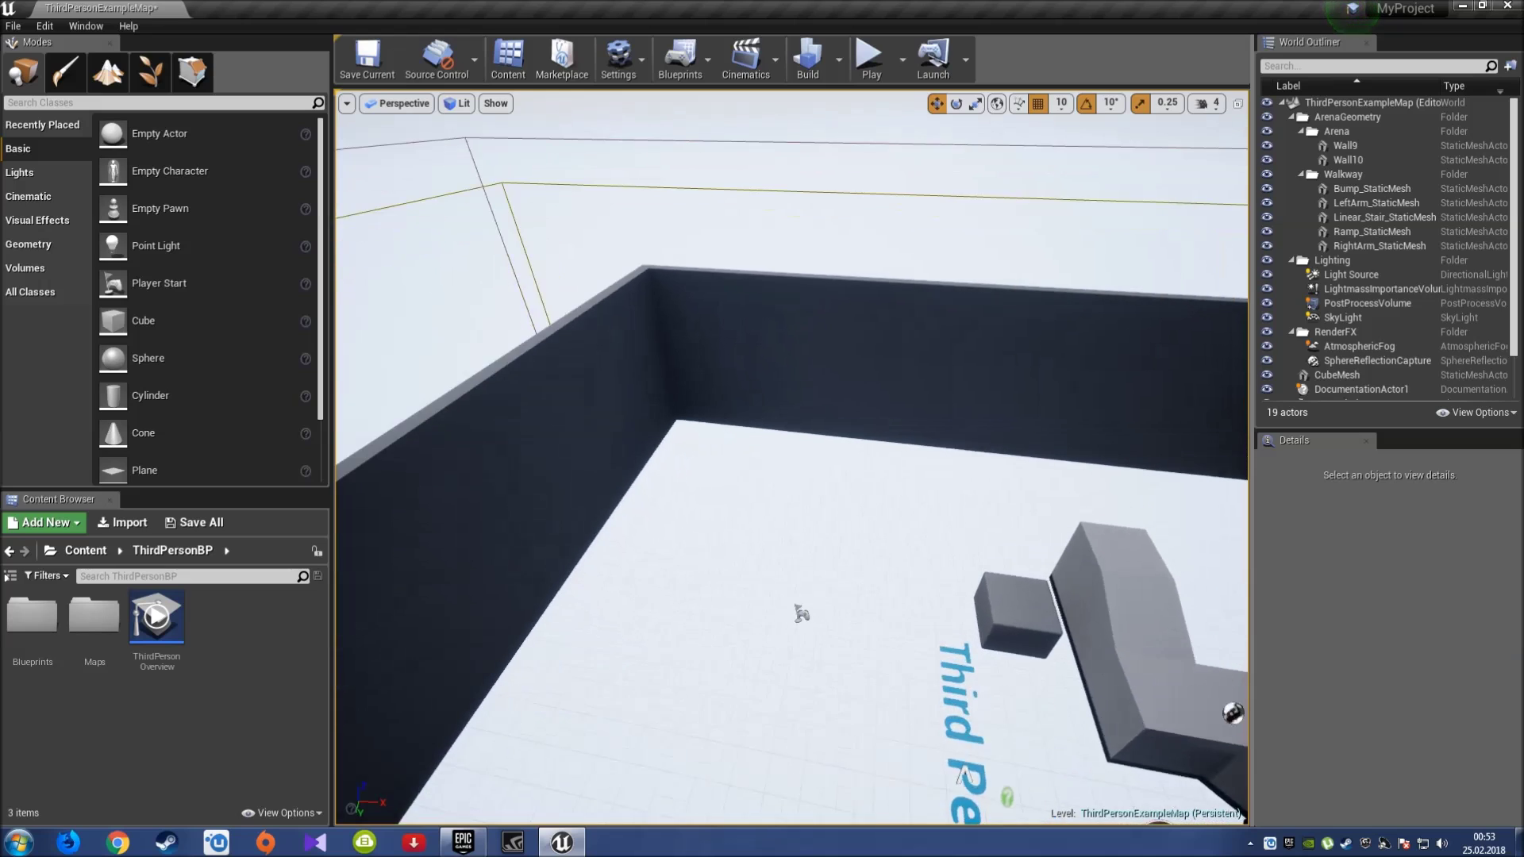
drag(463, 431, 463, 432)
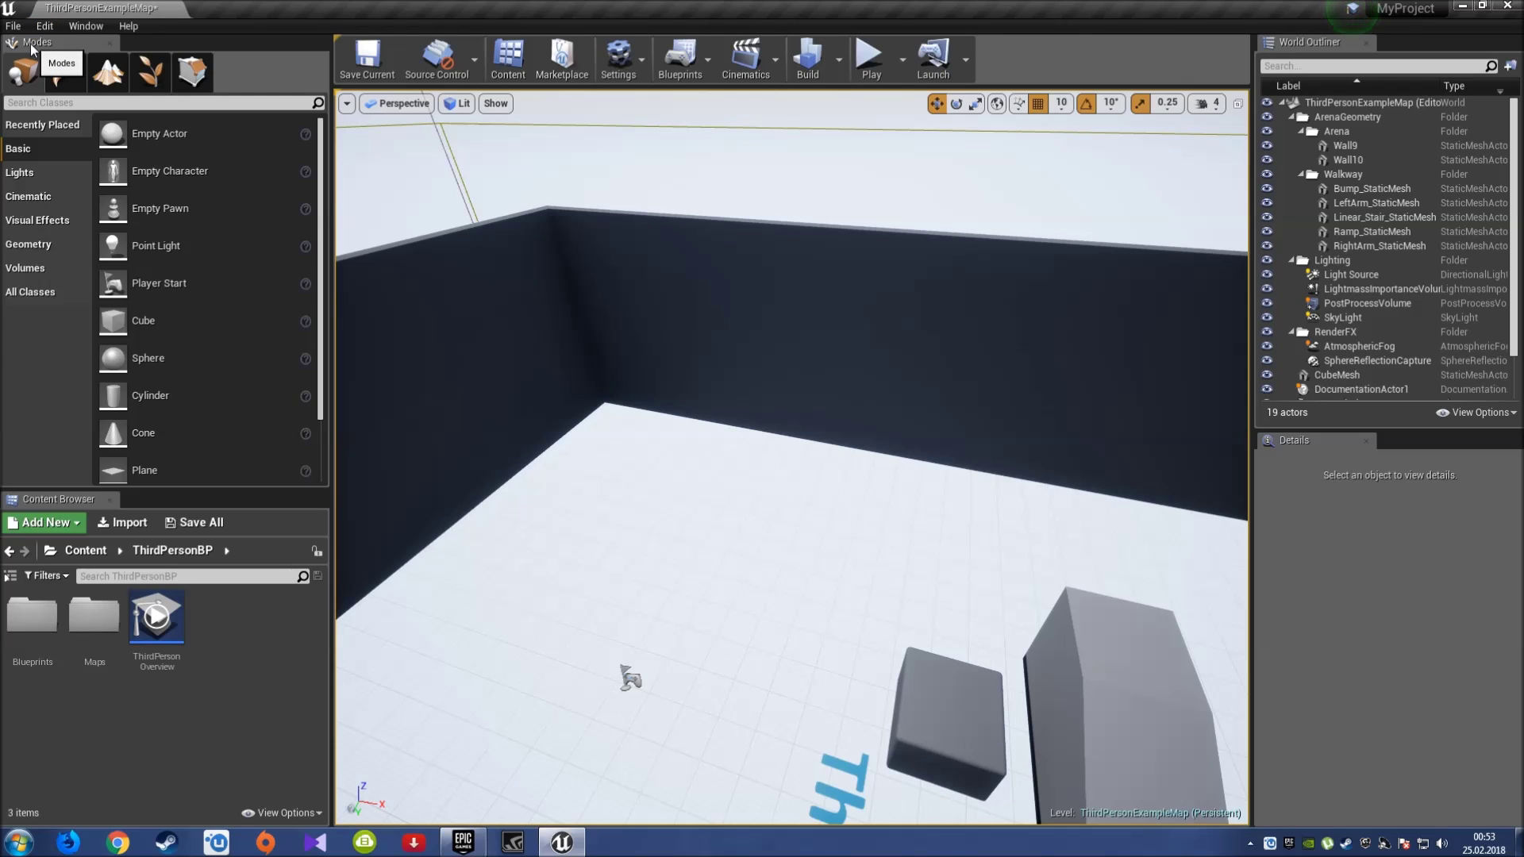
drag(32, 43, 608, 765)
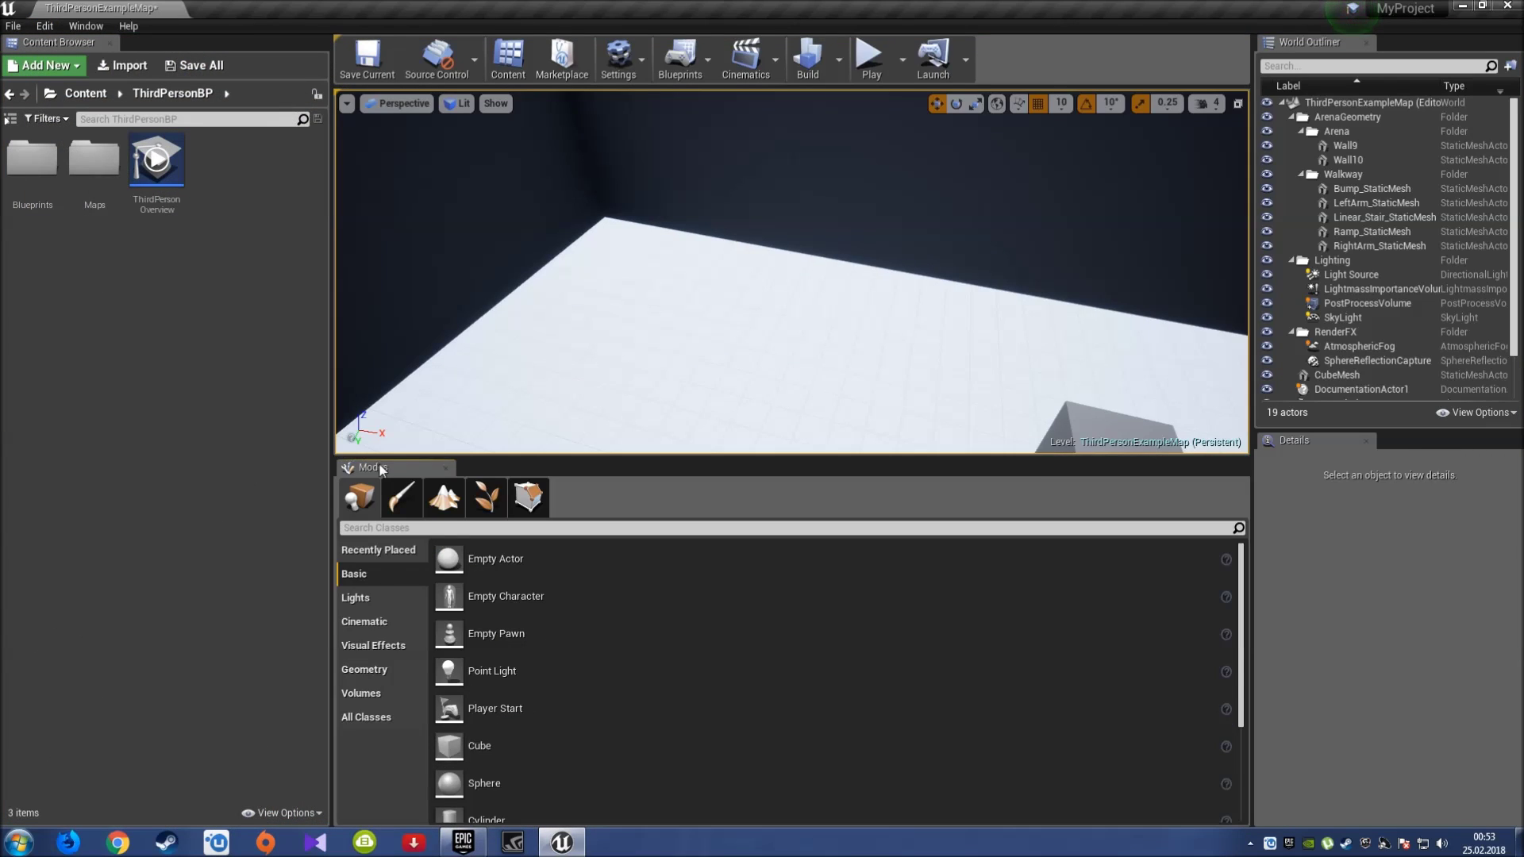
drag(373, 467, 1496, 588)
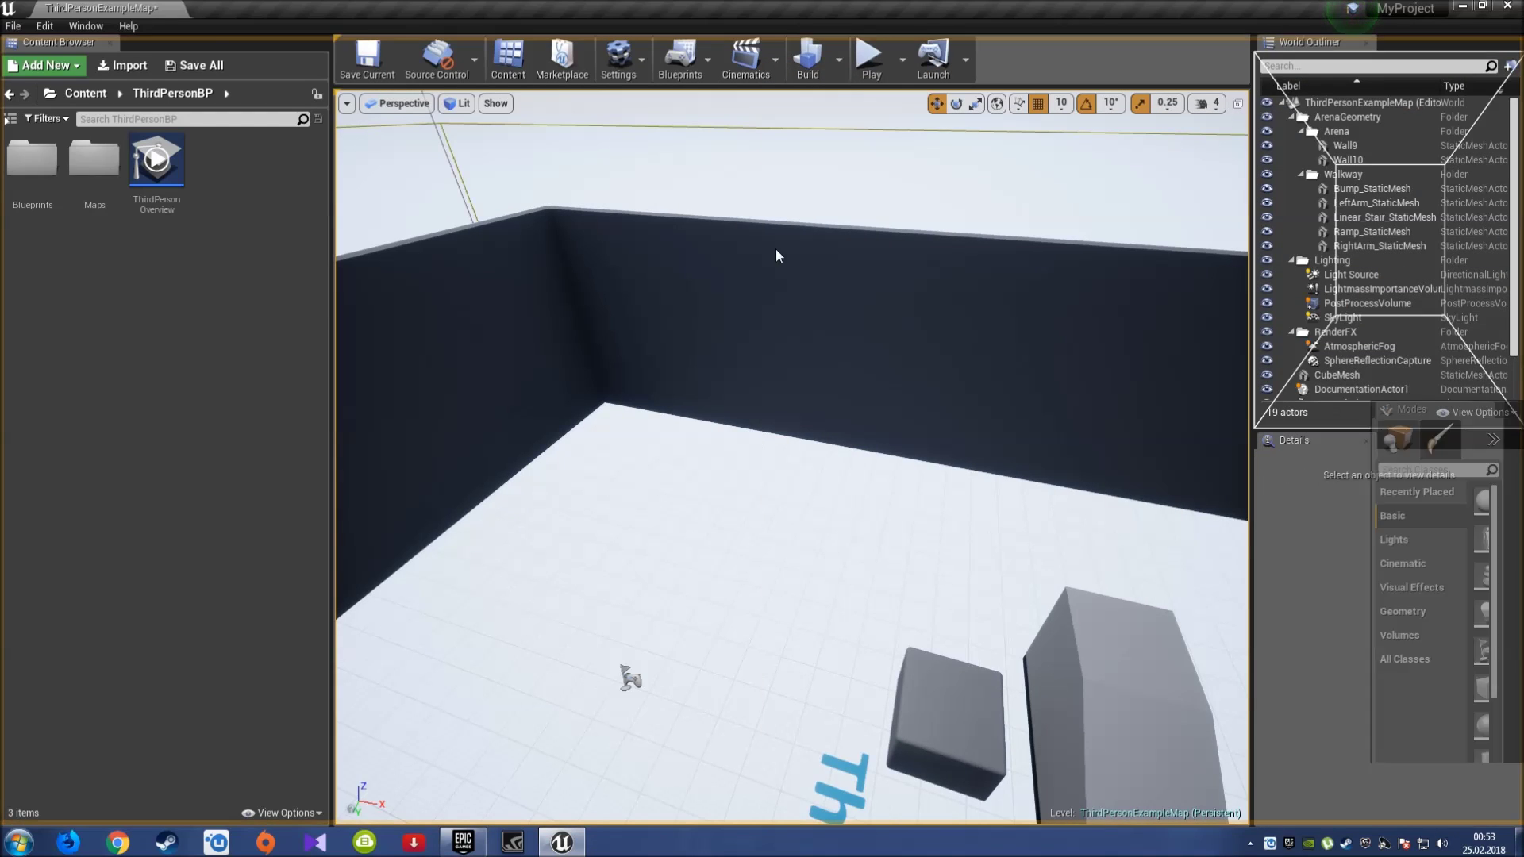
drag(1446, 445, 185, 90)
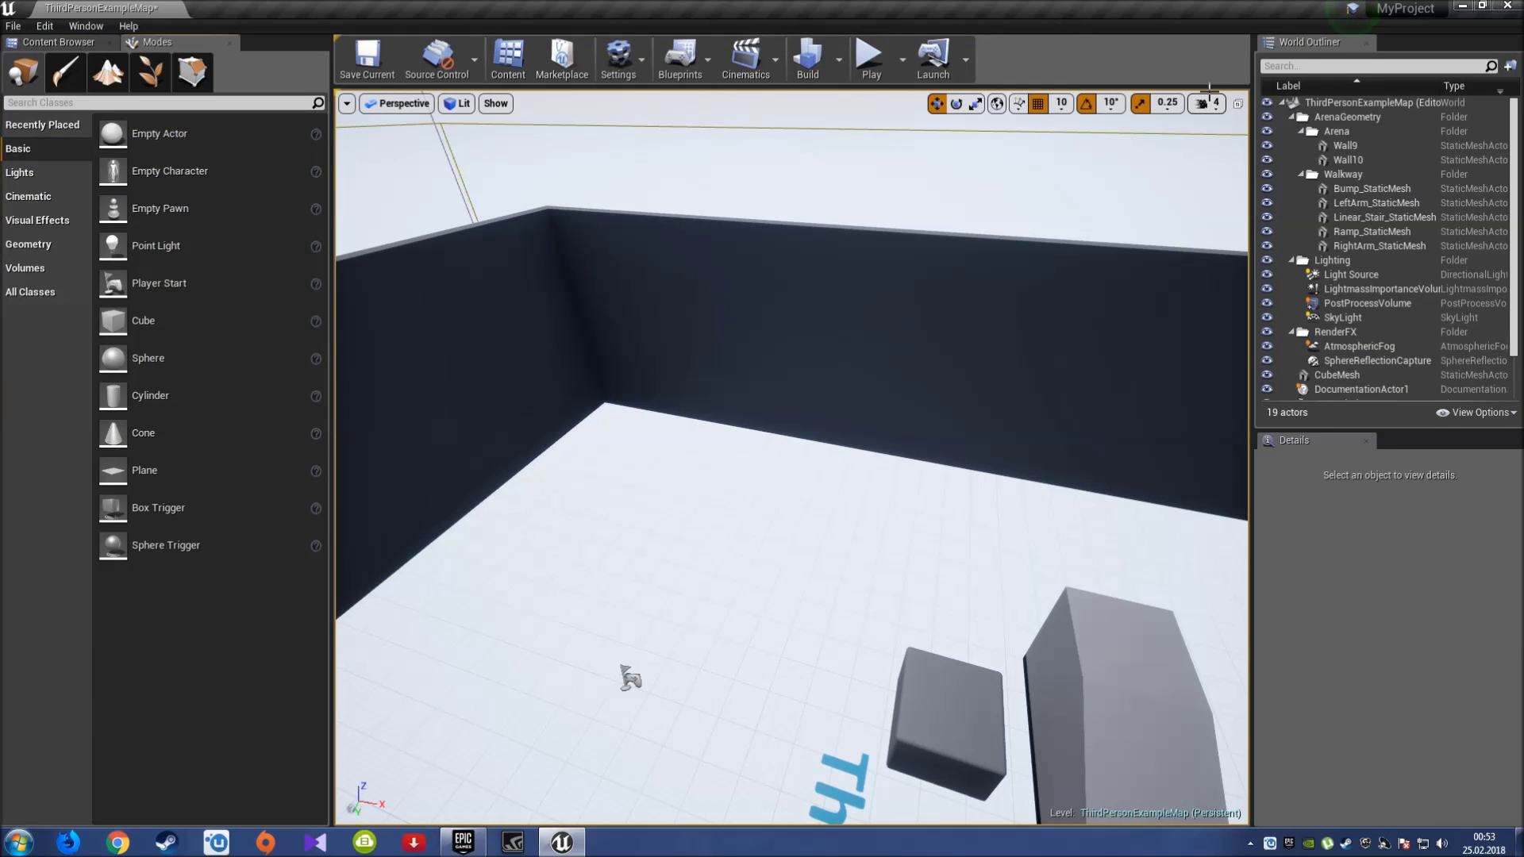
mouse_move(1308, 45)
mouse_down()
mouse_move(268, 65)
mouse_move(274, 46)
mouse_up()
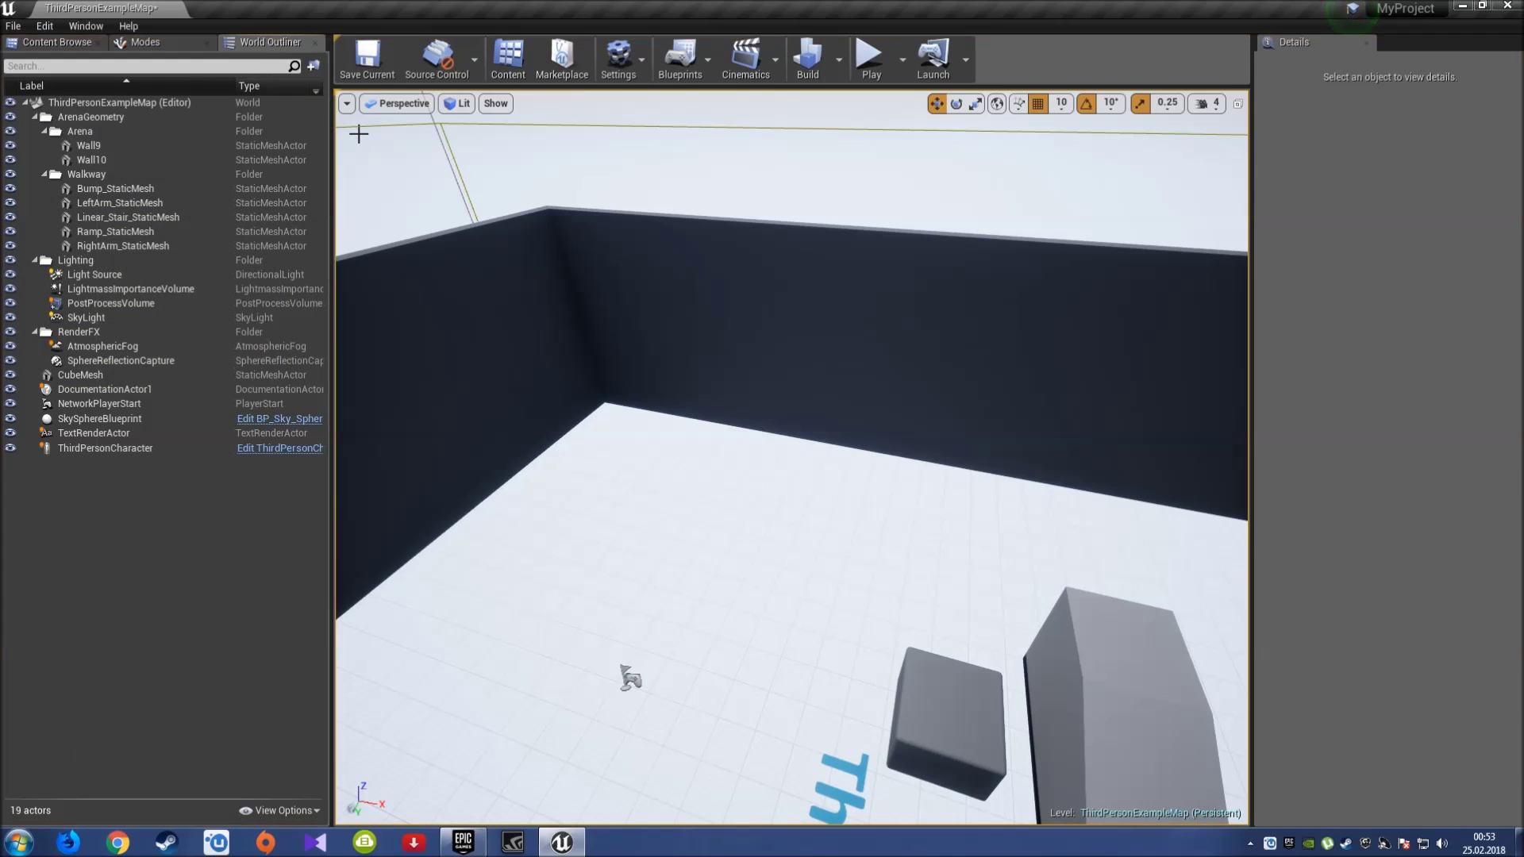
drag(1294, 42, 334, 44)
drag(79, 42, 371, 44)
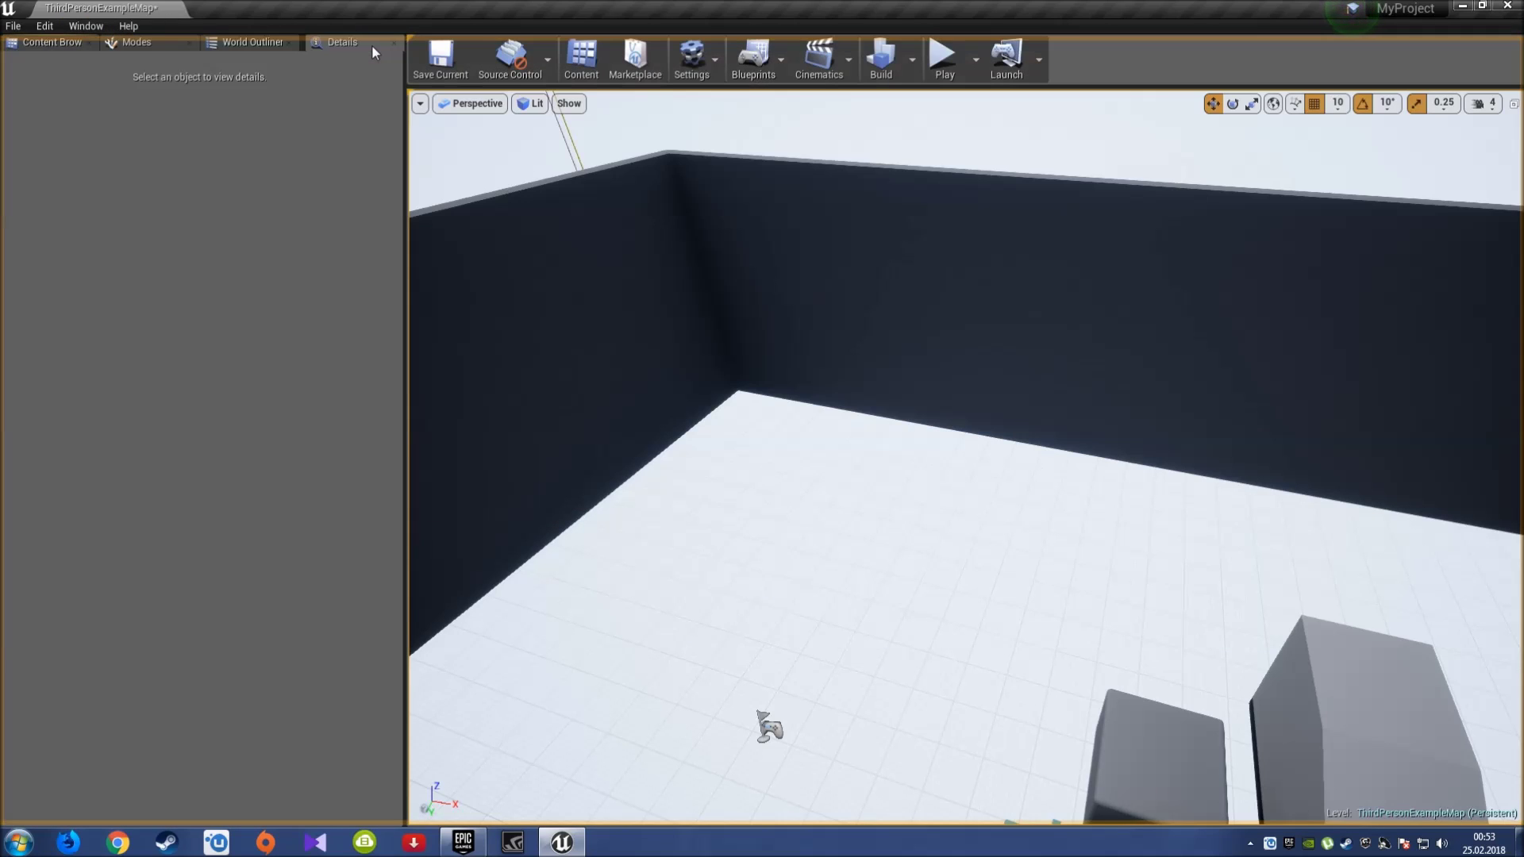
click(73, 46)
right_drag(442, 192, 442, 192)
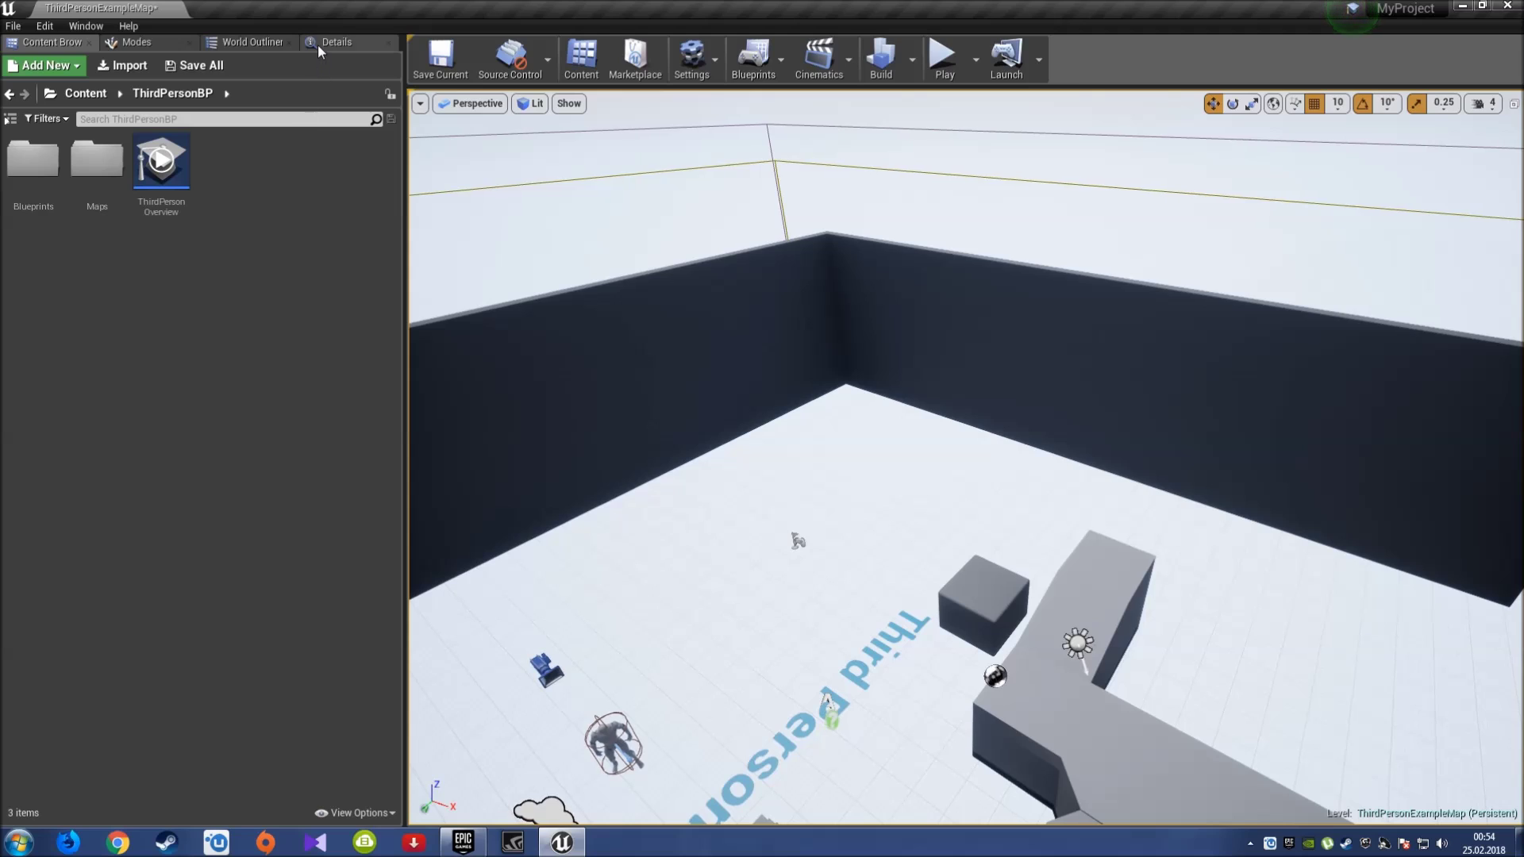
drag(318, 44, 1474, 713)
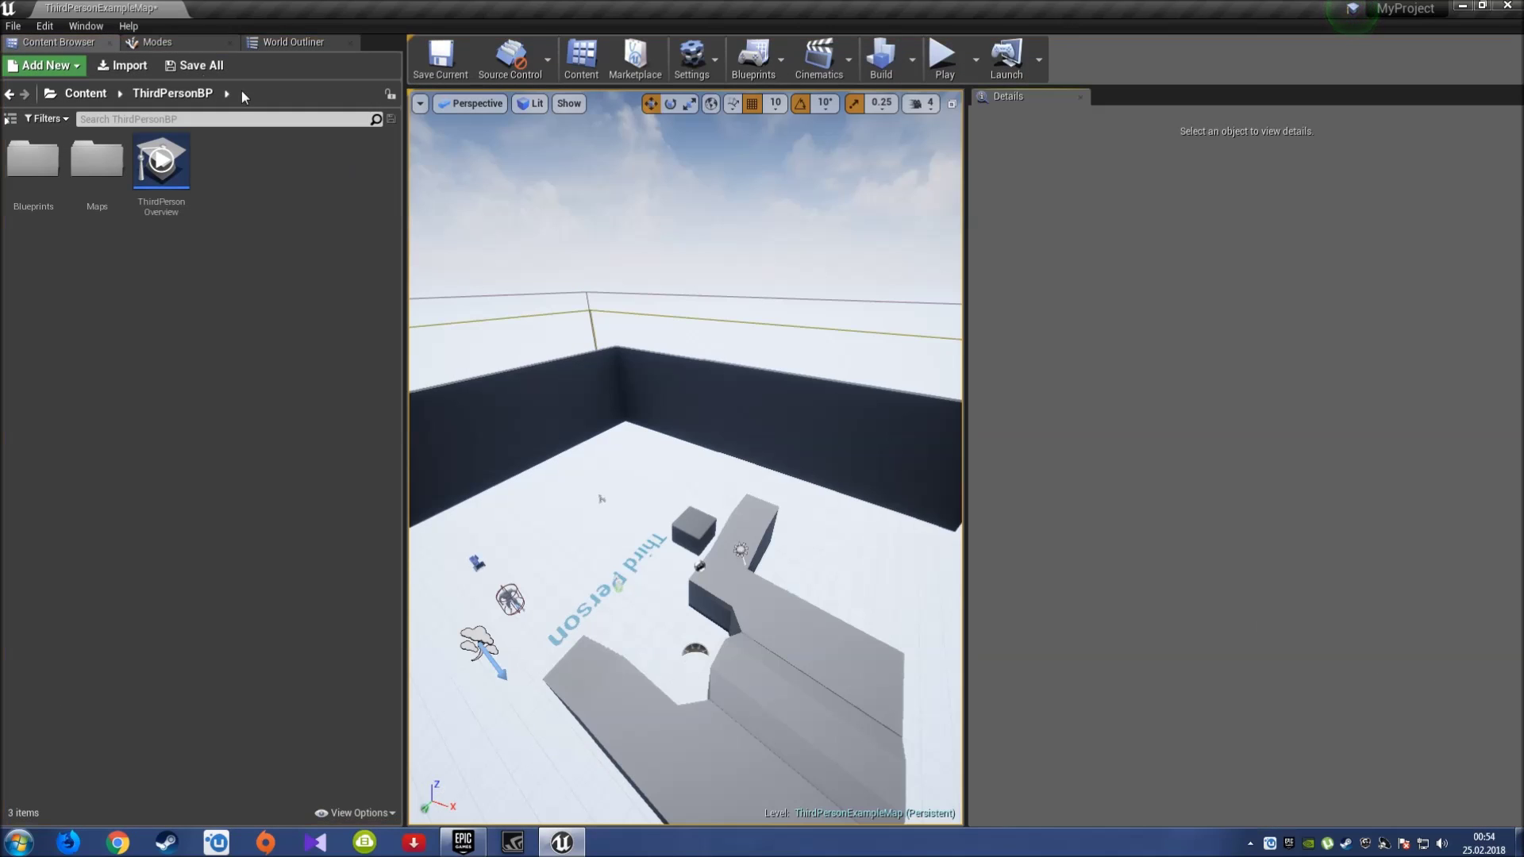
drag(297, 41, 1255, 166)
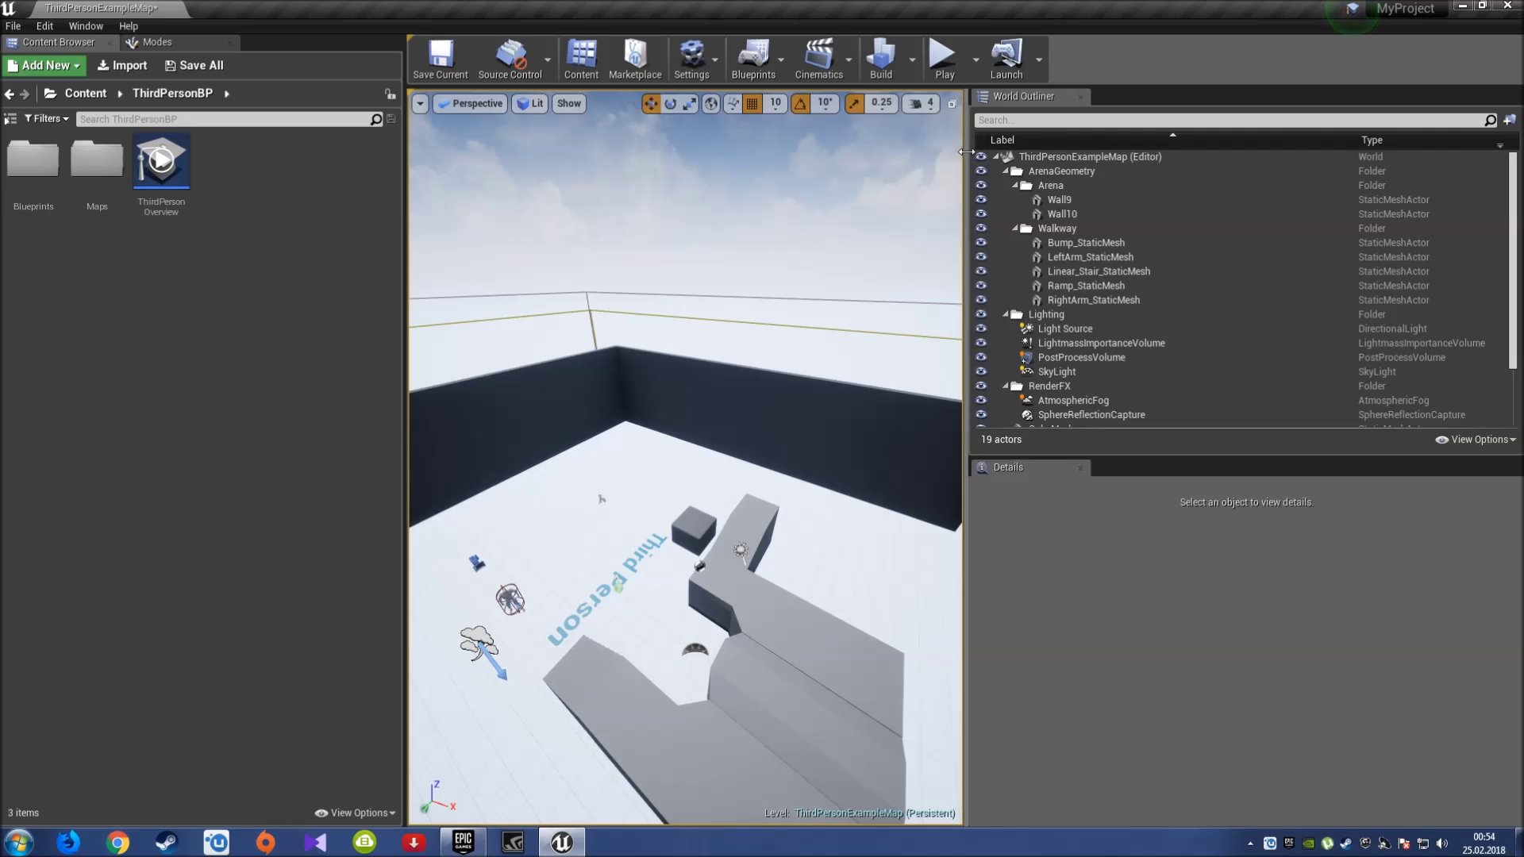
drag(966, 151, 1240, 151)
drag(157, 42, 190, 761)
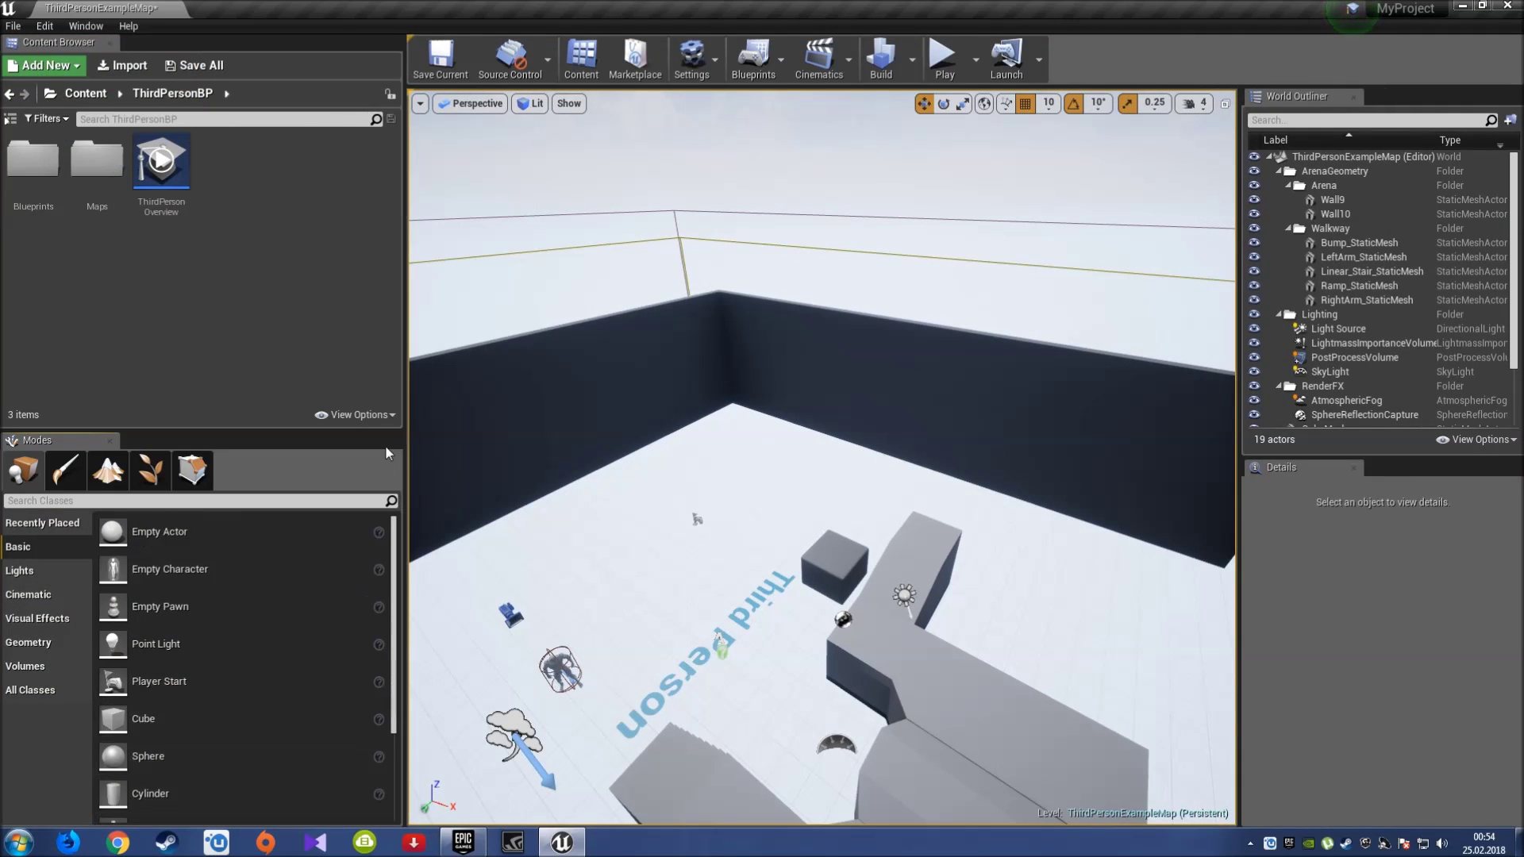
drag(404, 394, 310, 394)
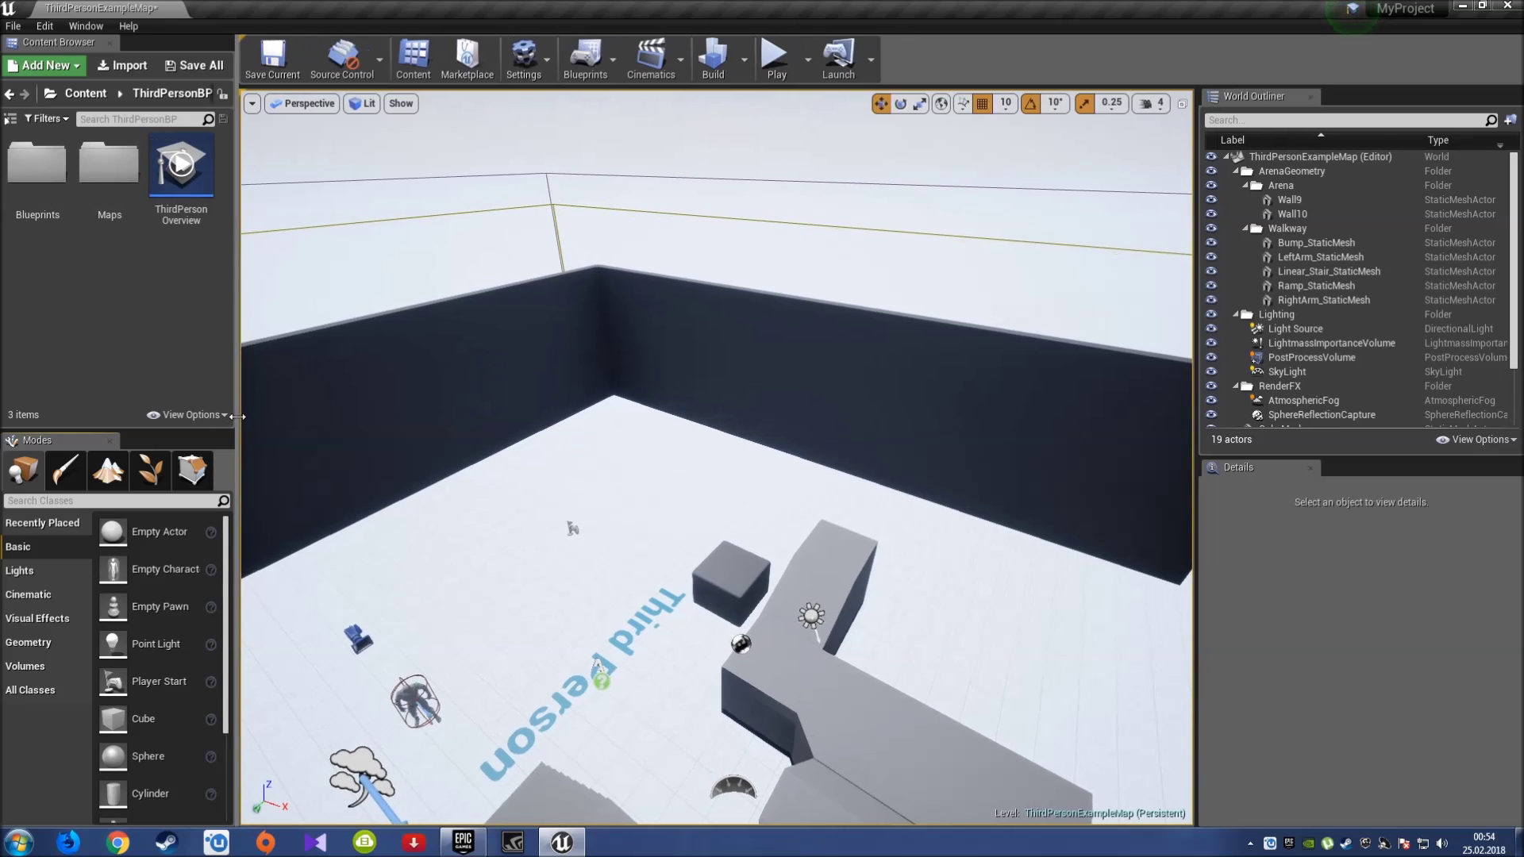
drag(37, 439, 70, 65)
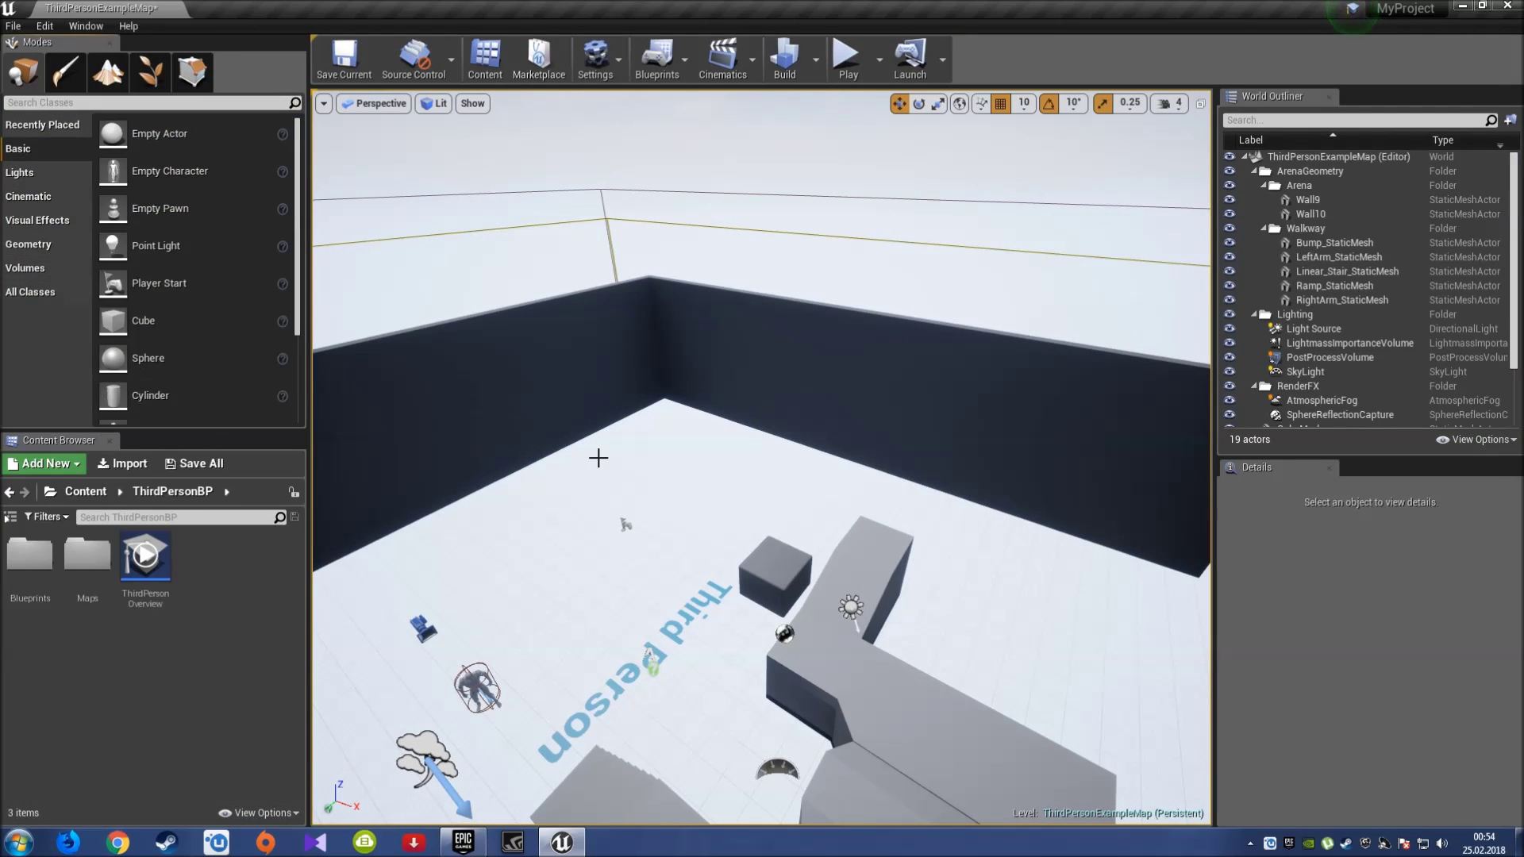
drag(634, 361, 627, 317)
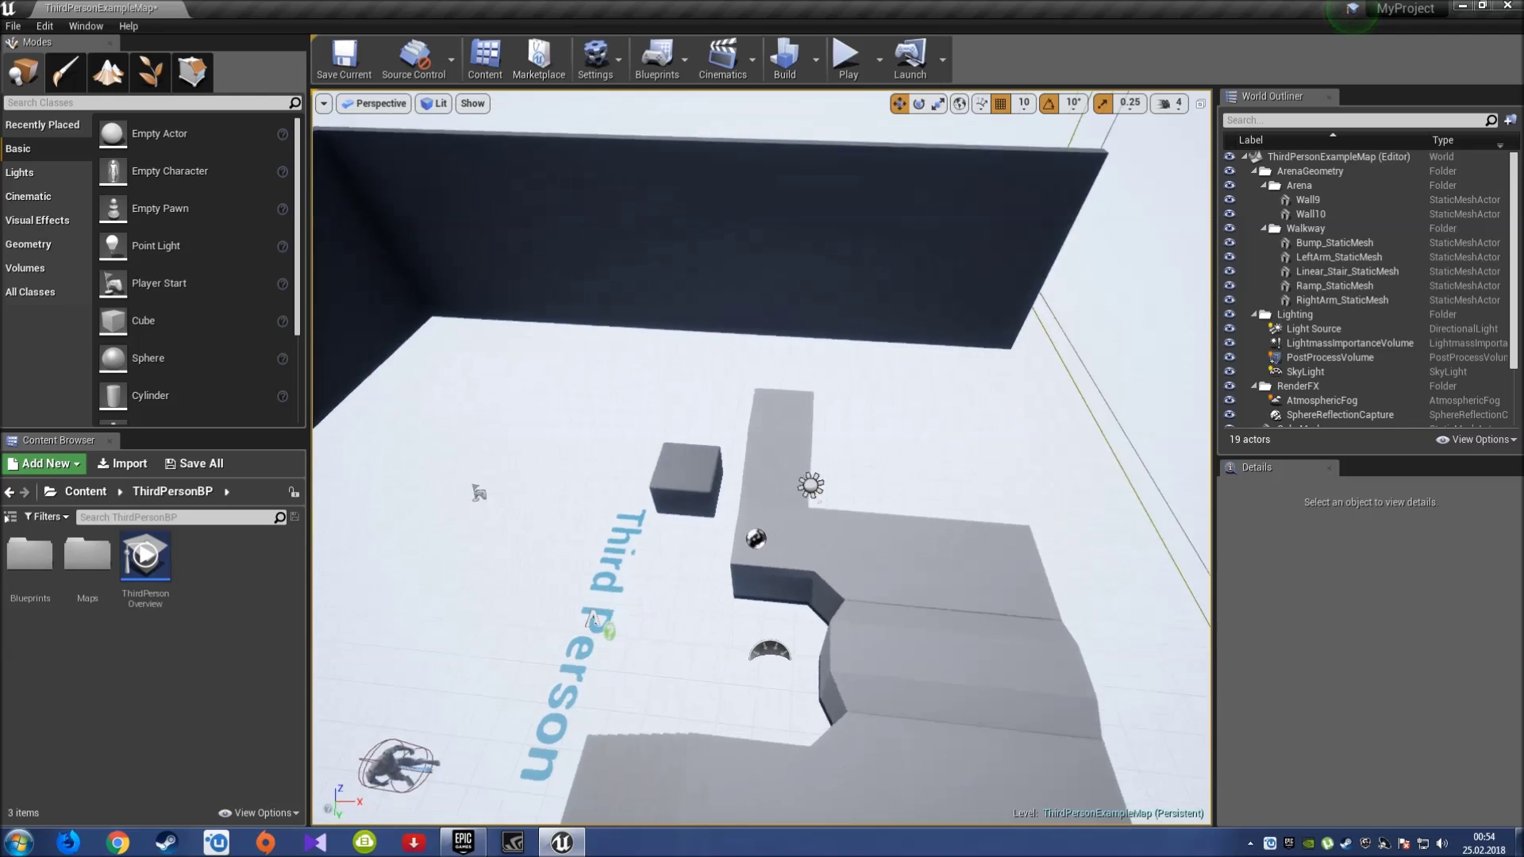
mouse_move(627, 317)
right_down()
mouse_move(643, 302)
mouse_move(304, 434)
right_up()
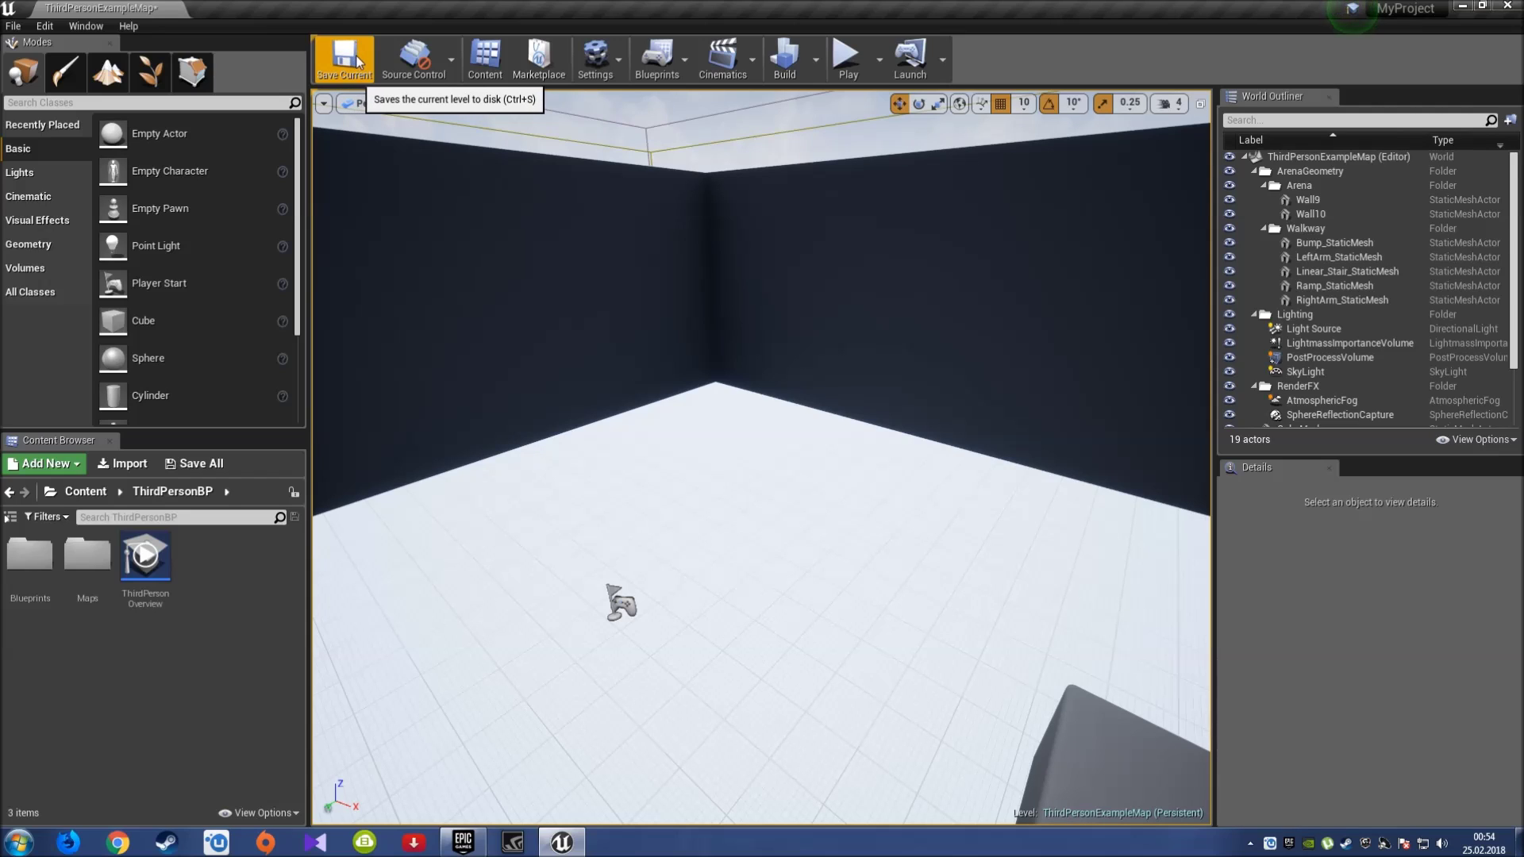
Save the current level and peek at the Source Control and Settings menus.
click(346, 64)
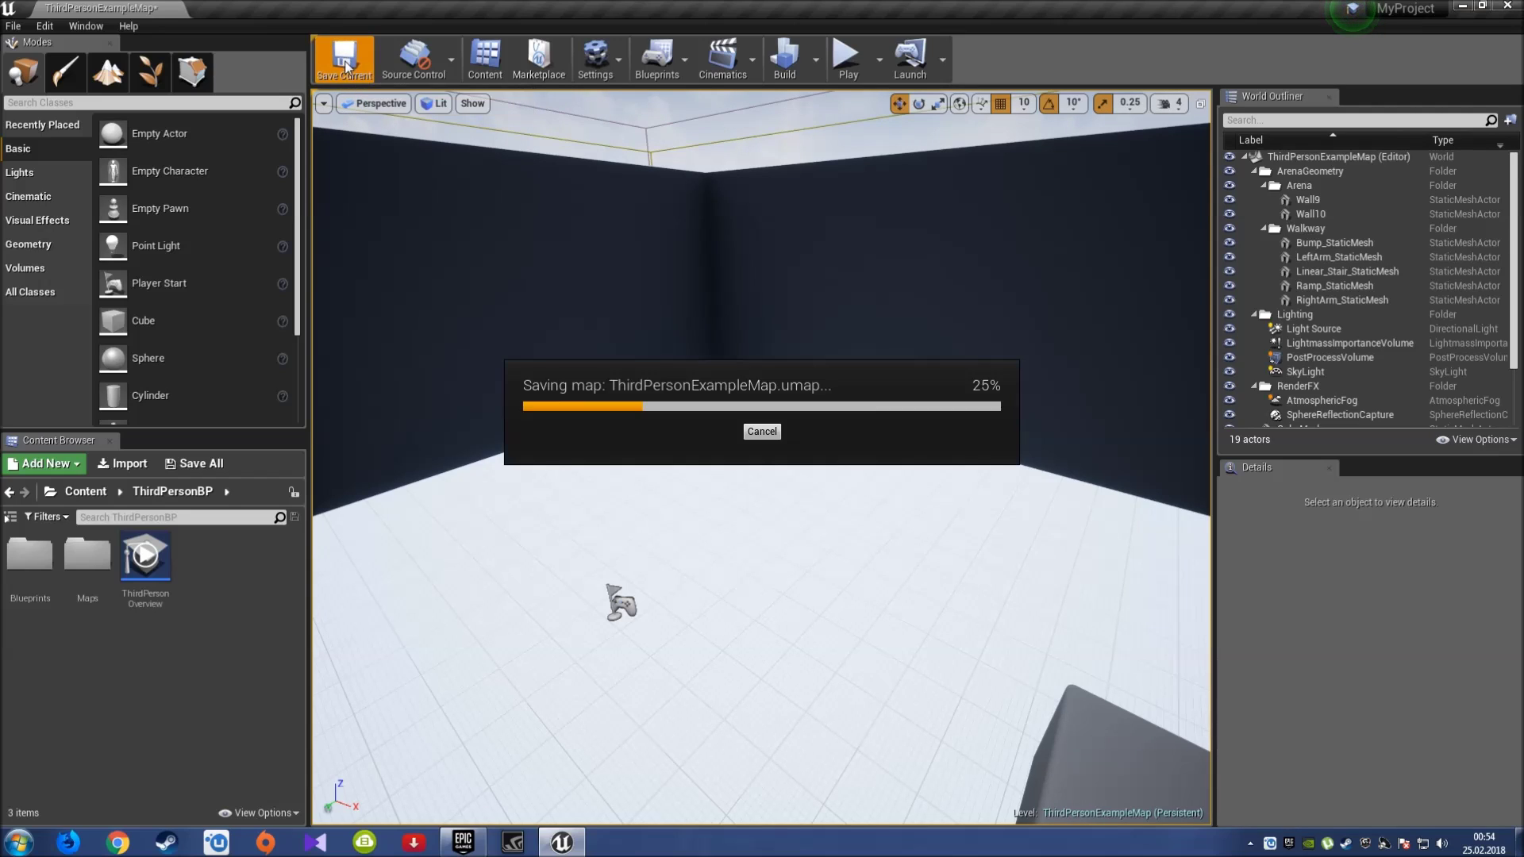
click(423, 64)
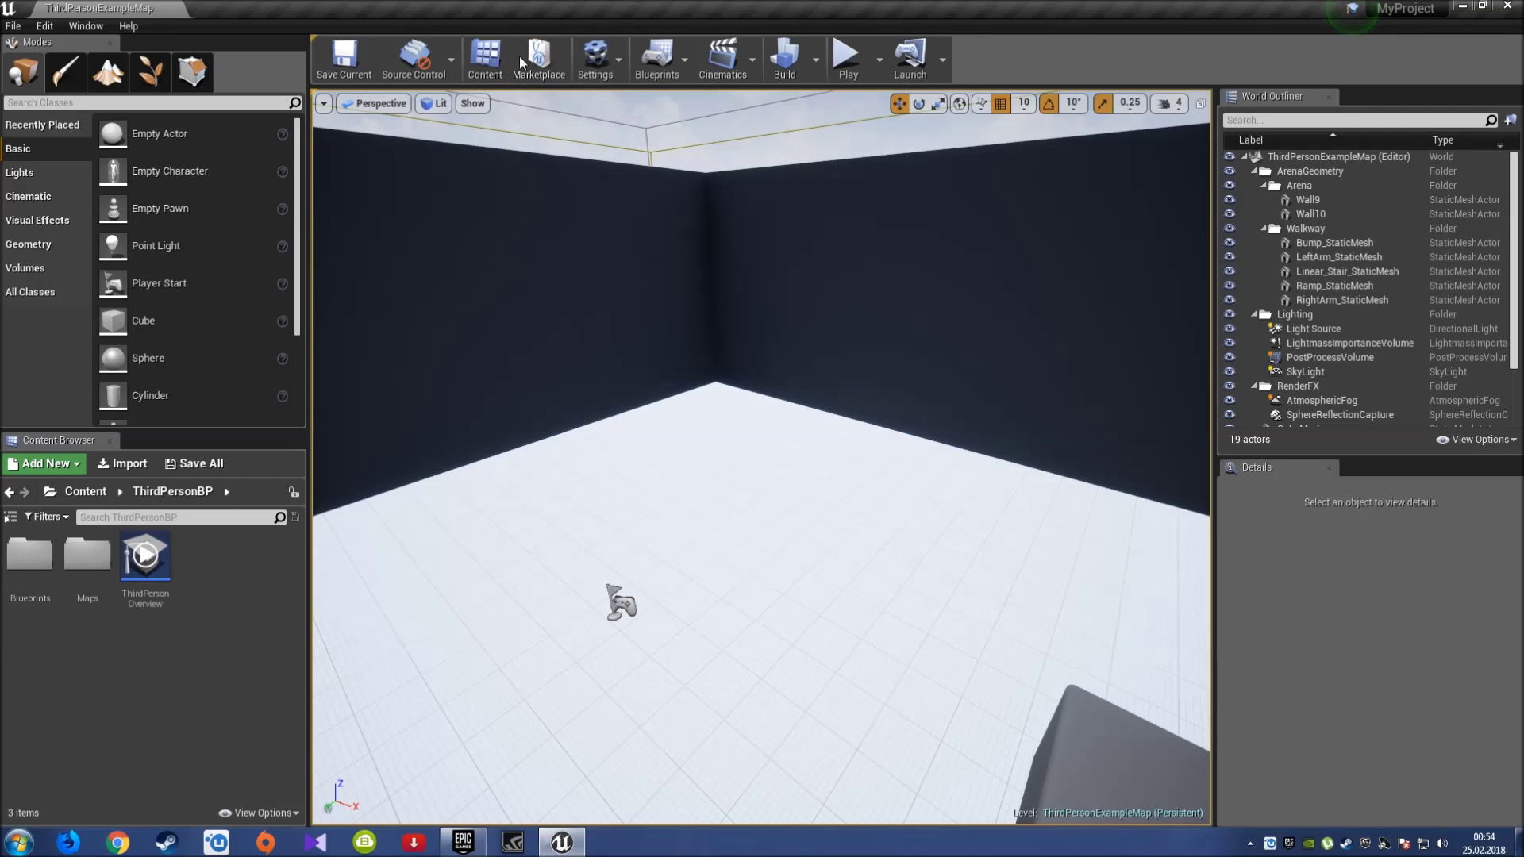
click(619, 70)
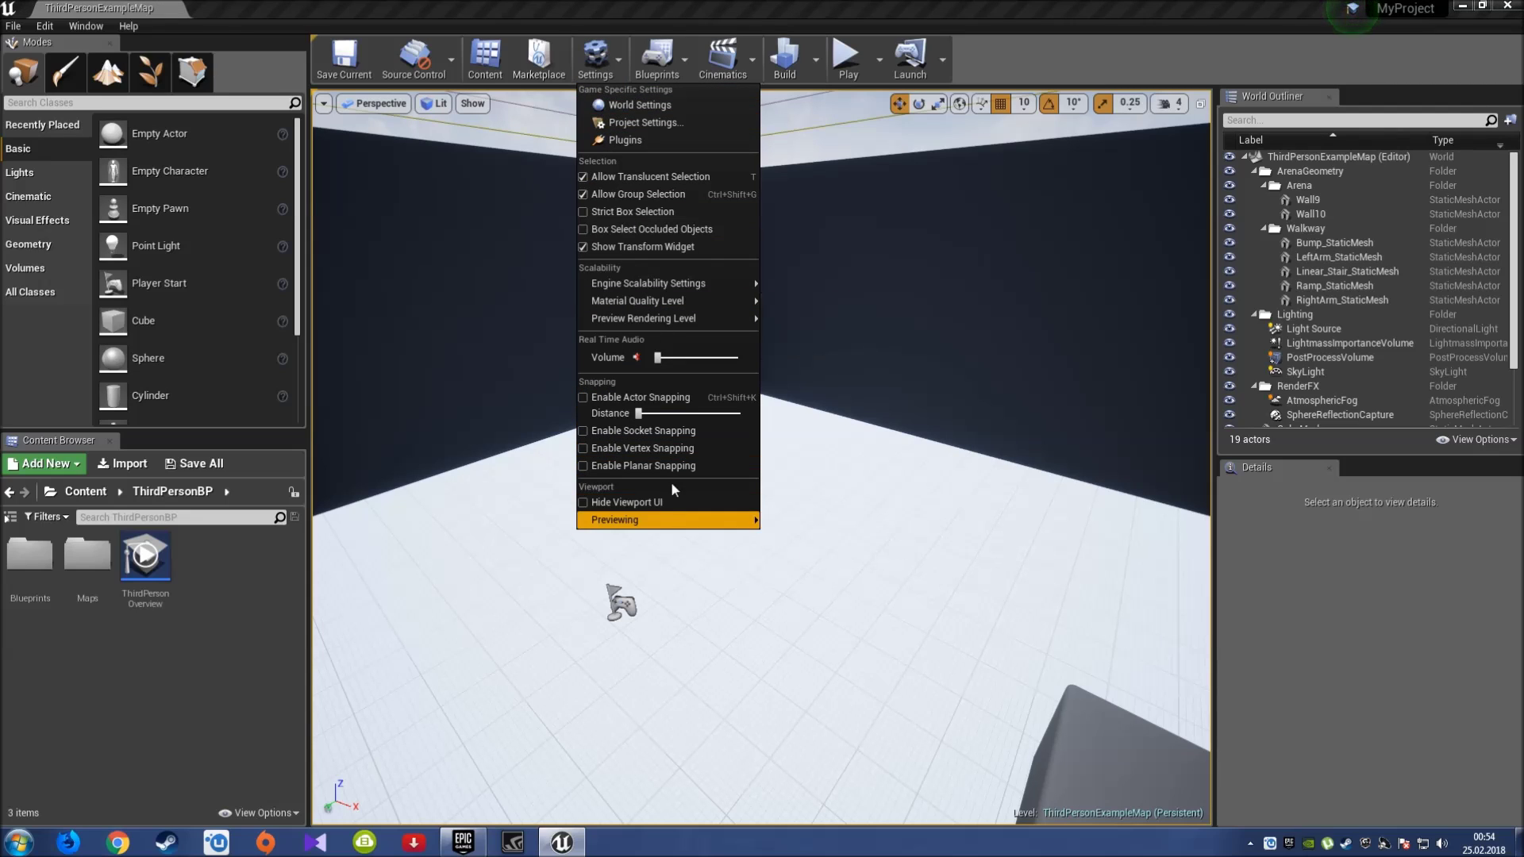
Preview the Blueprints and Cinematics toolbar dropdowns, then close them.
click(662, 68)
click(666, 69)
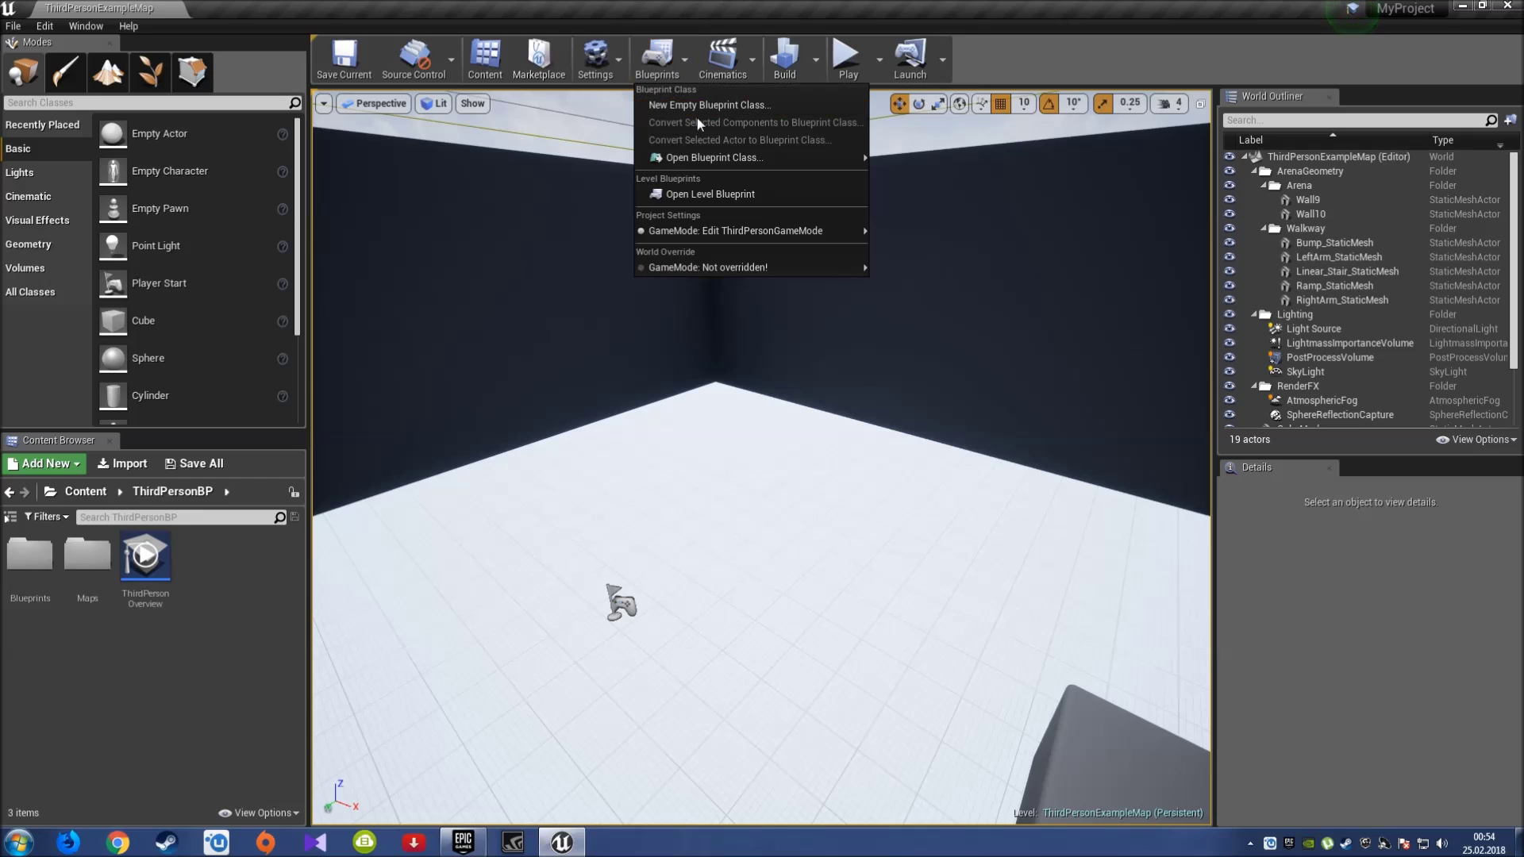
mouse_move(712, 272)
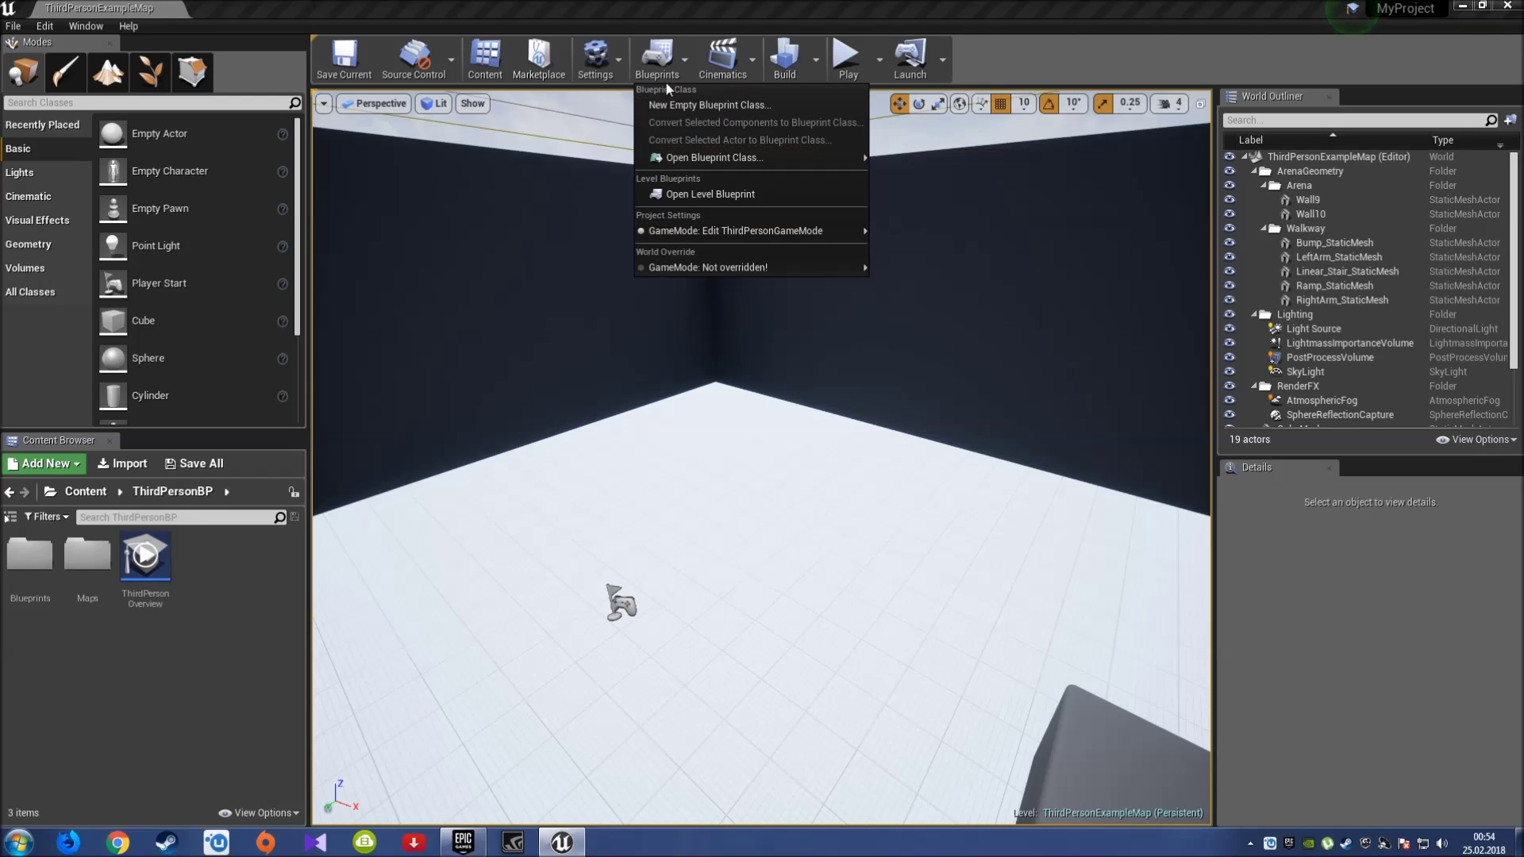
click(753, 62)
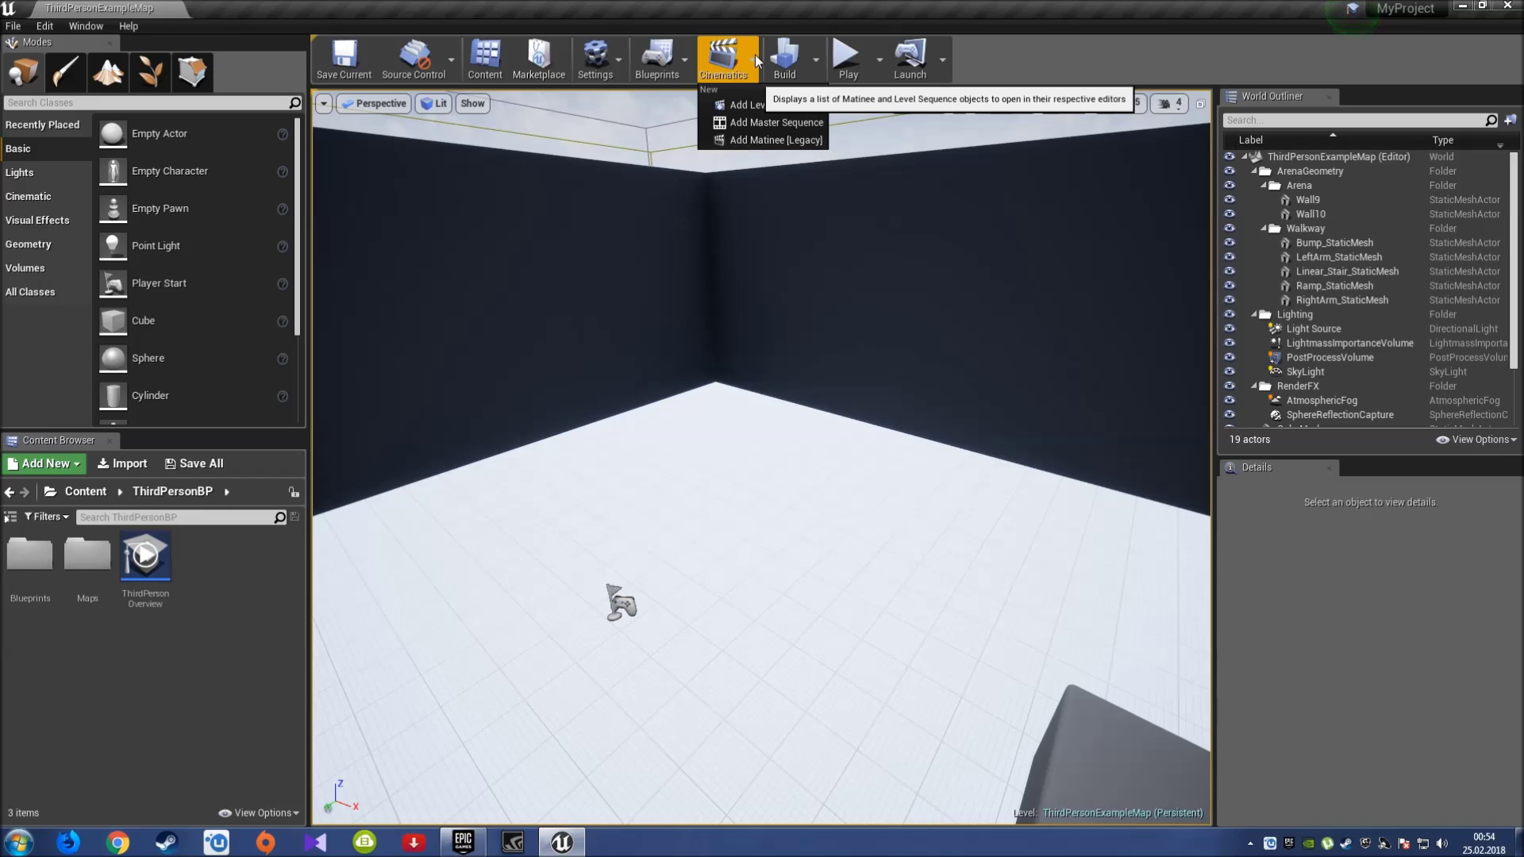
click(752, 62)
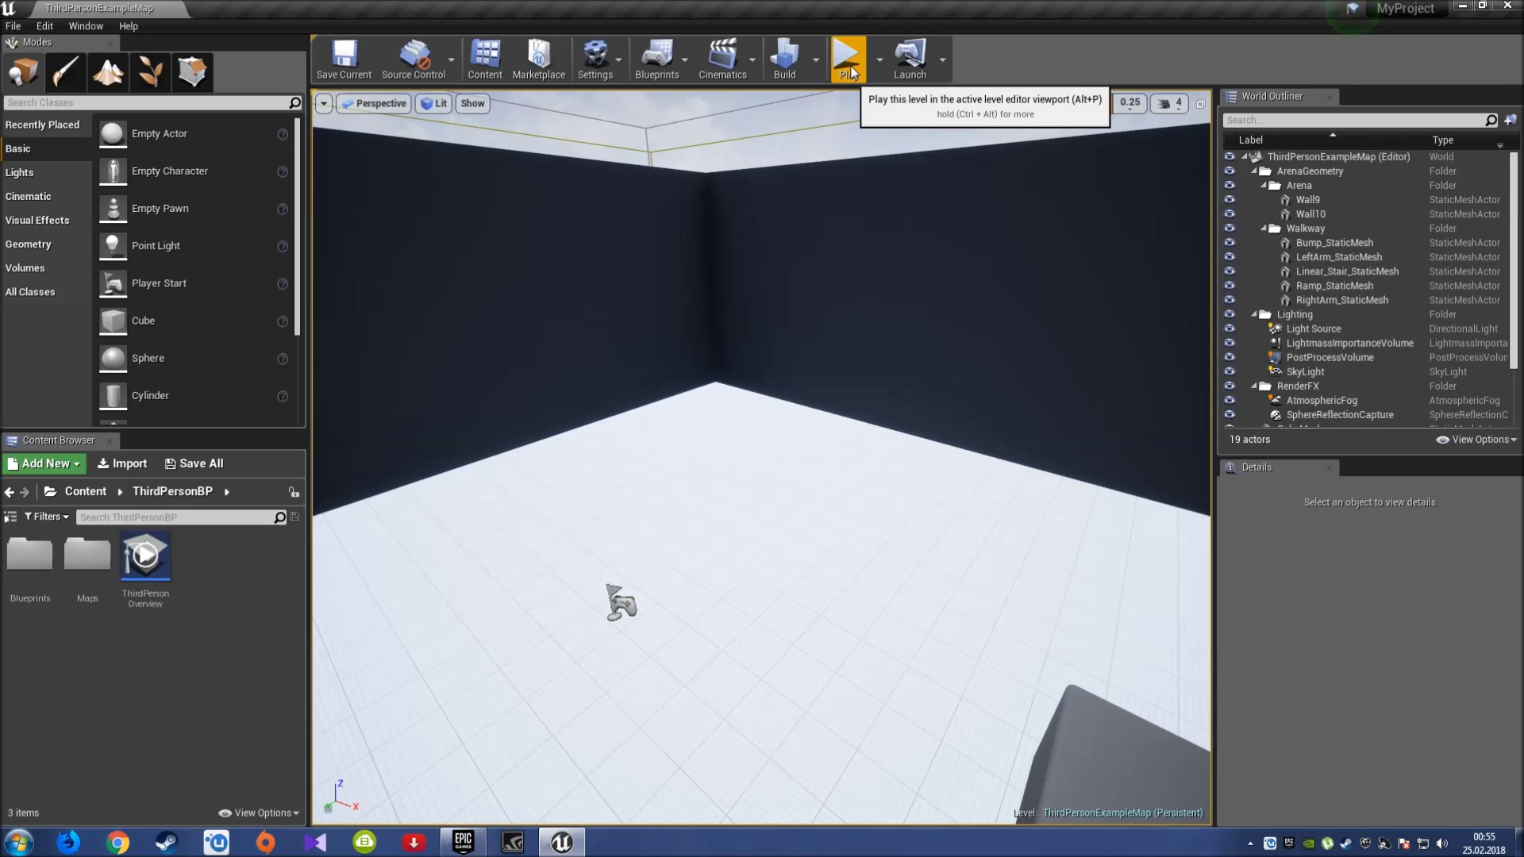
right_drag(856, 231, 748, 608)
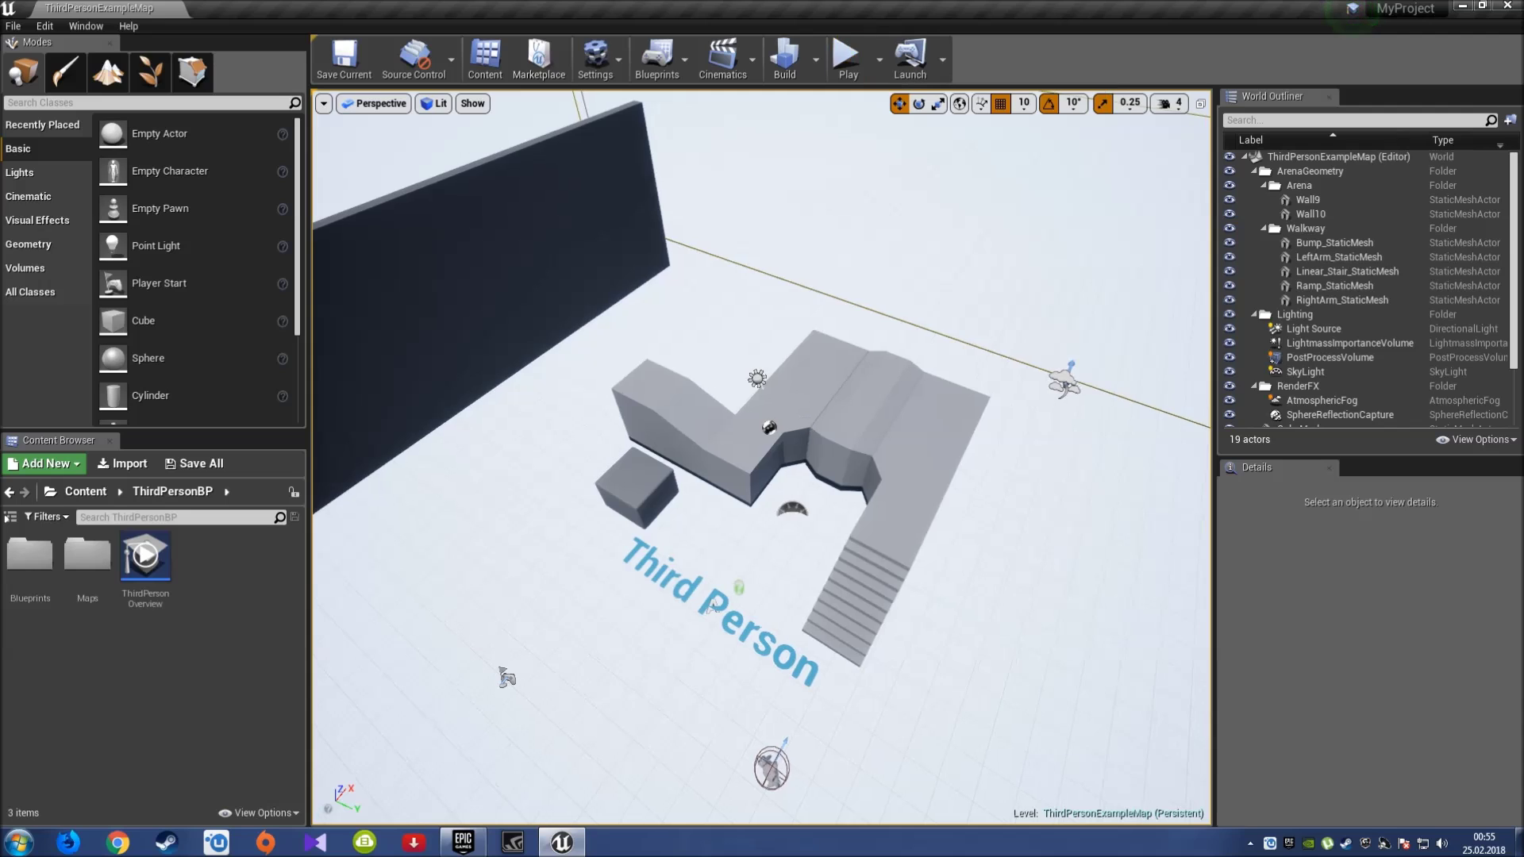
mouse_move(748, 608)
right_down()
mouse_move(714, 204)
mouse_move(743, 448)
right_up()
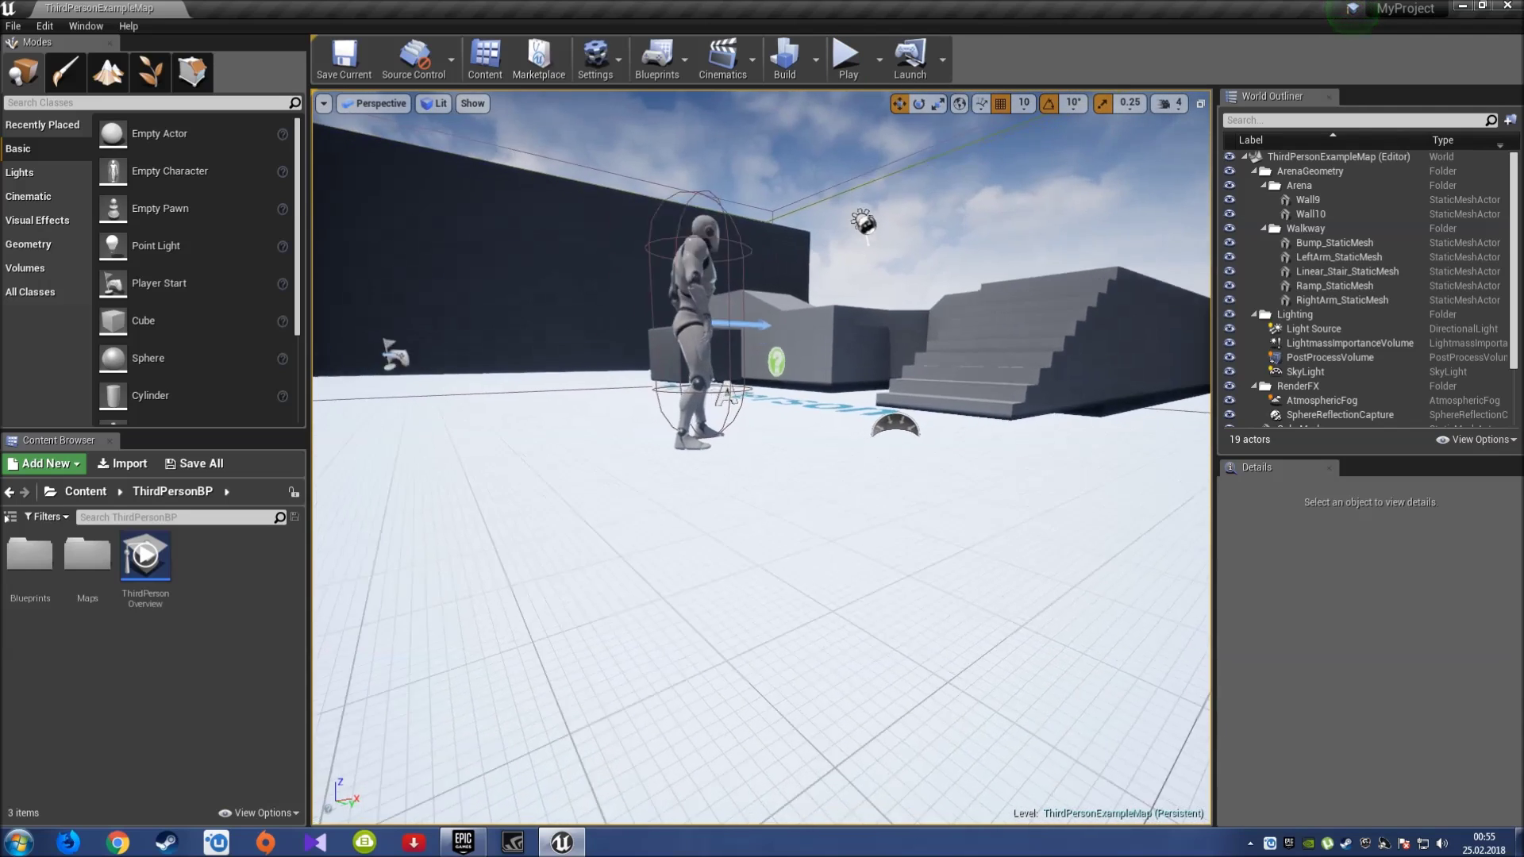
click(655, 387)
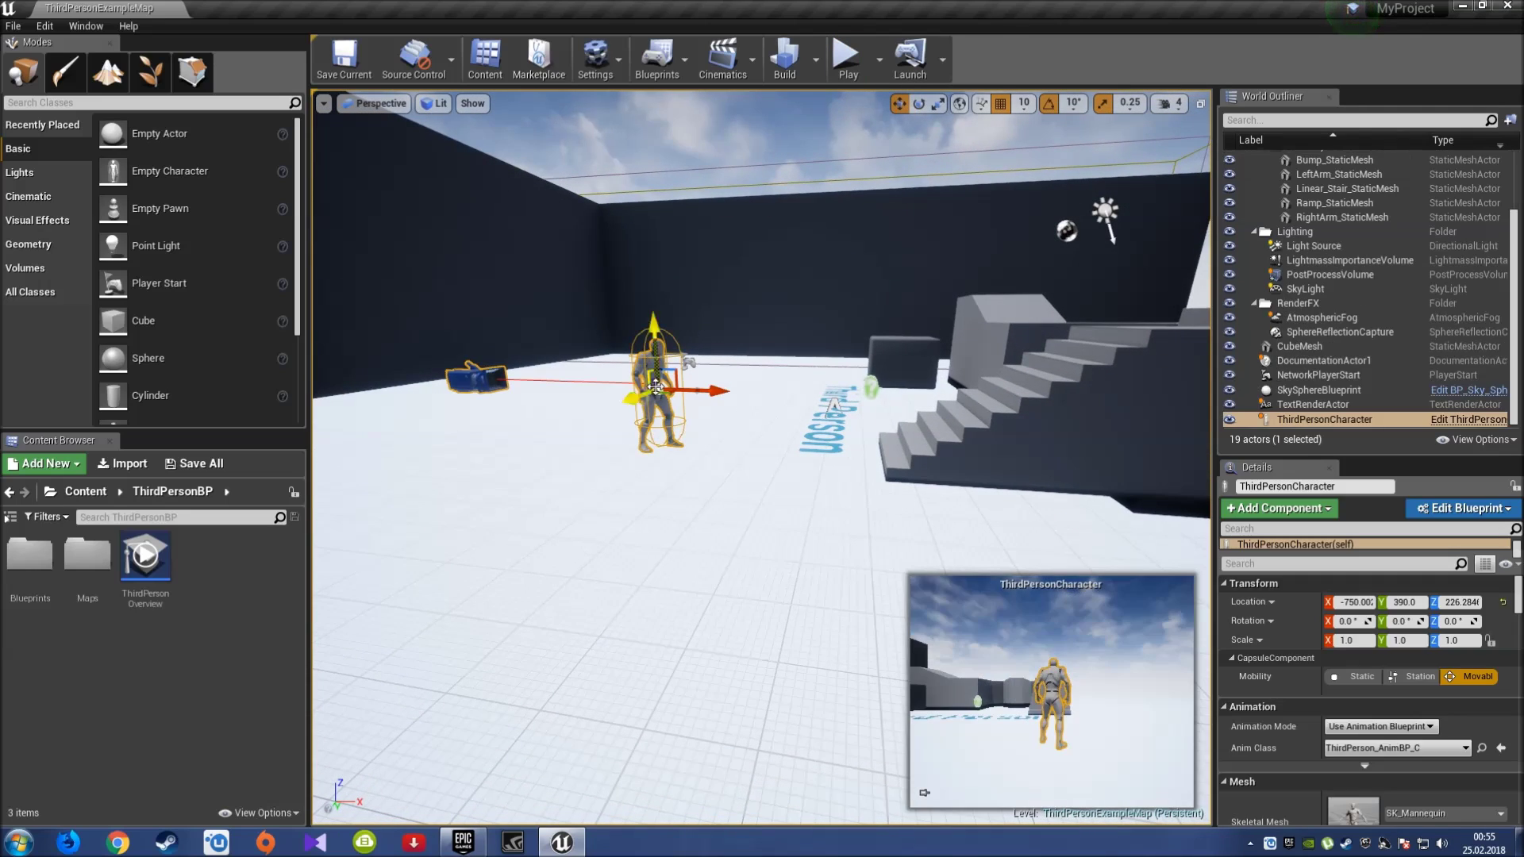
key(Escape)
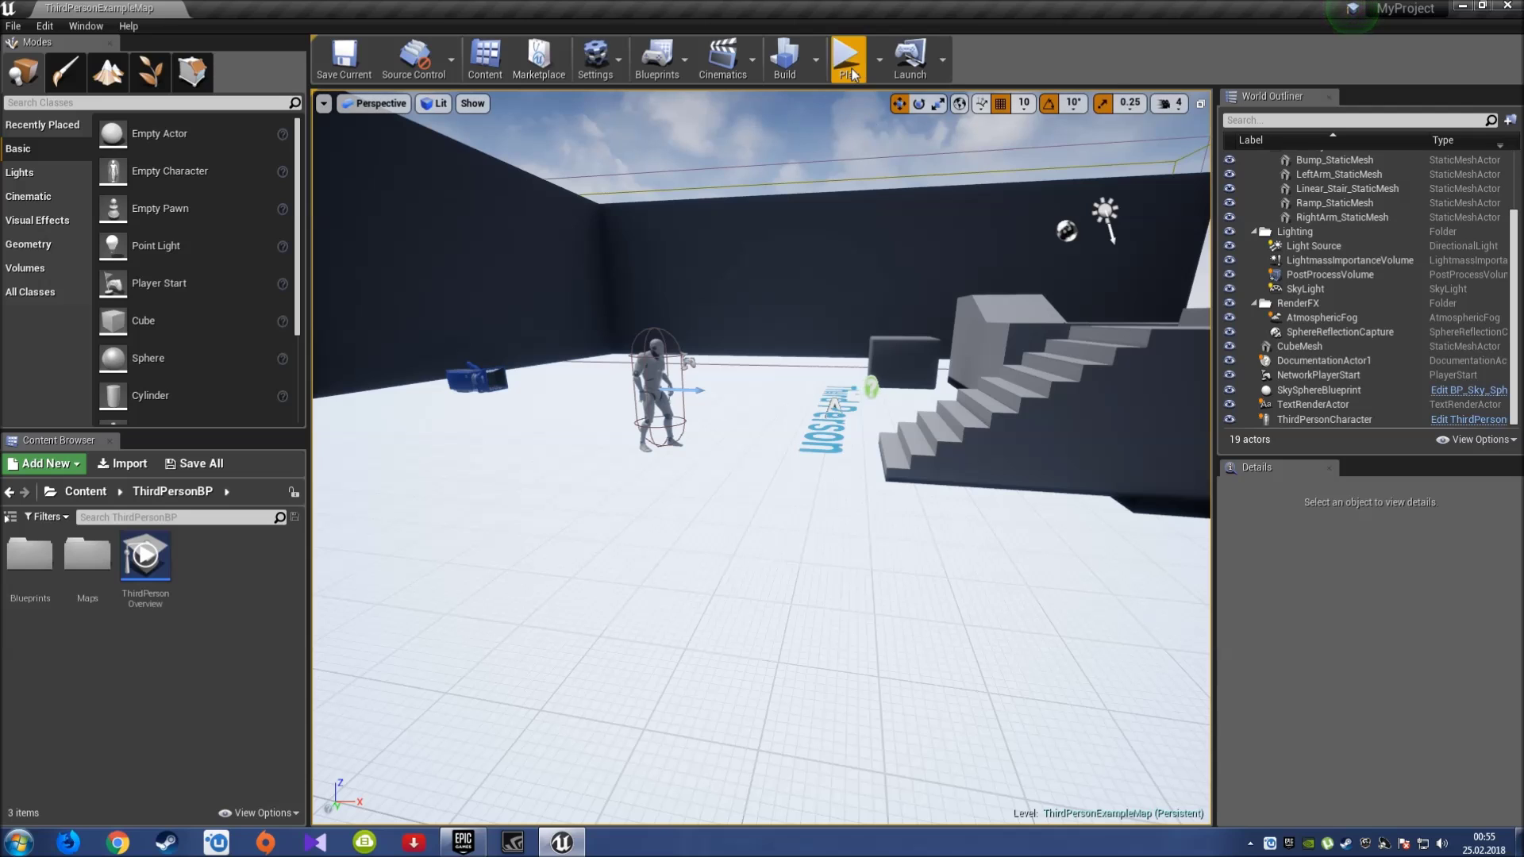
click(848, 64)
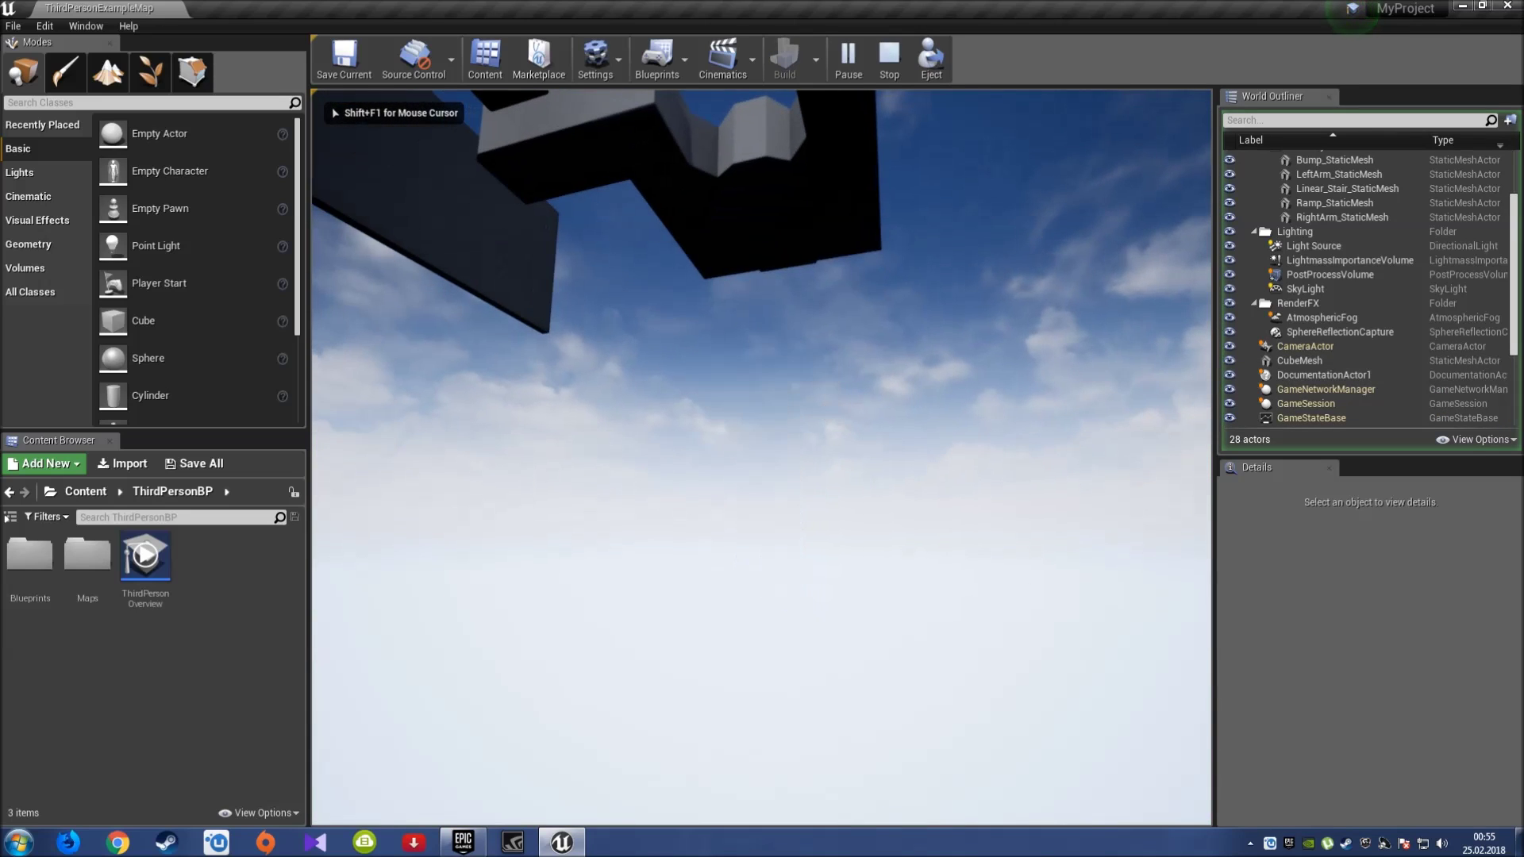
key(Escape)
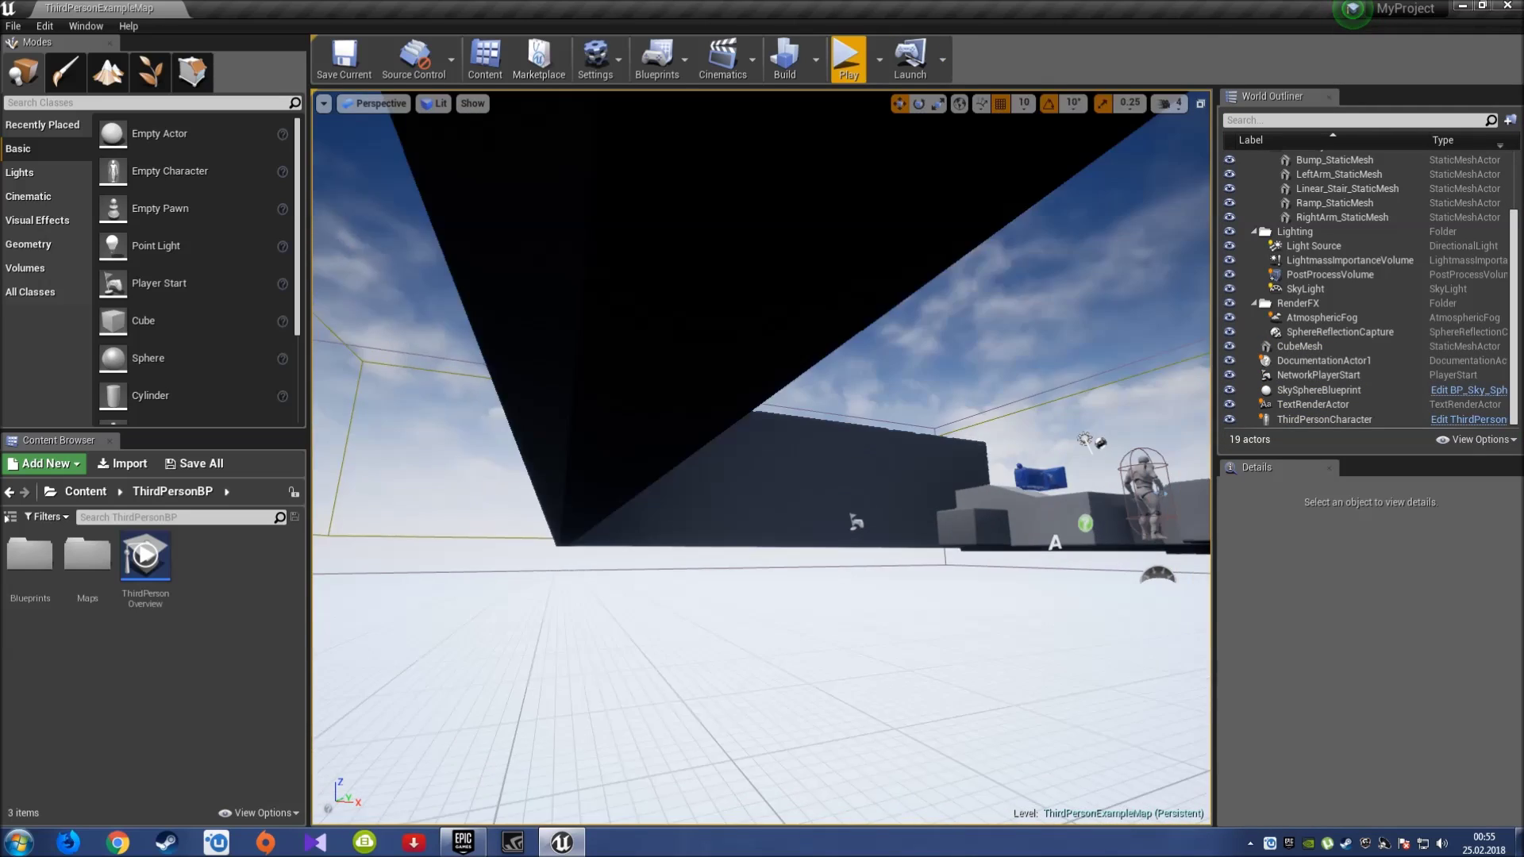
mouse_move(756, 326)
right_down()
mouse_move(789, 327)
mouse_move(739, 425)
right_up()
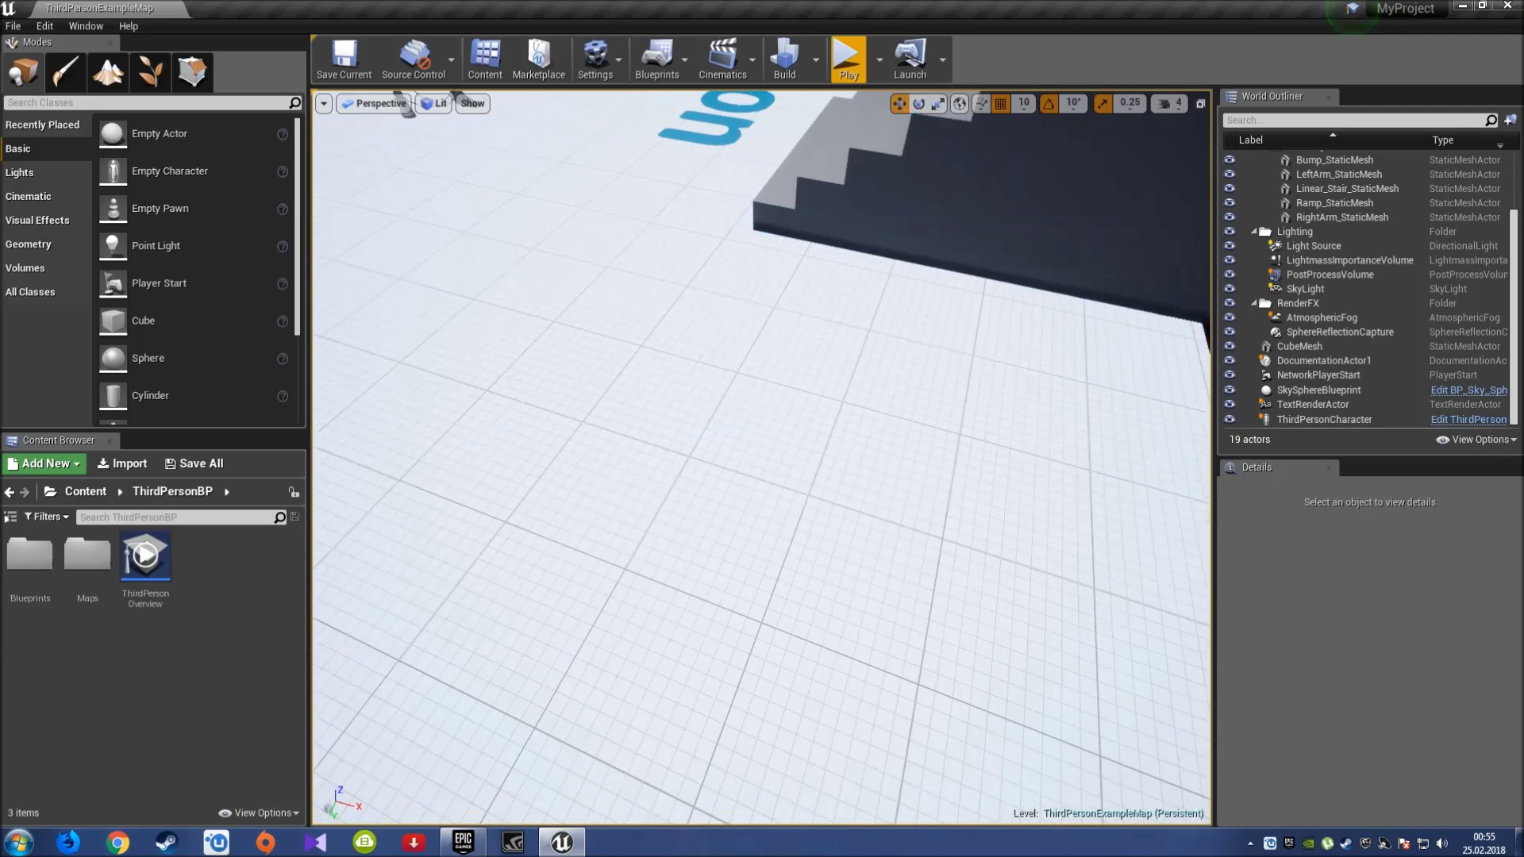
Delete the Third Person text plus the stairs, bump, arm, ramp and cube meshes.
click(646, 380)
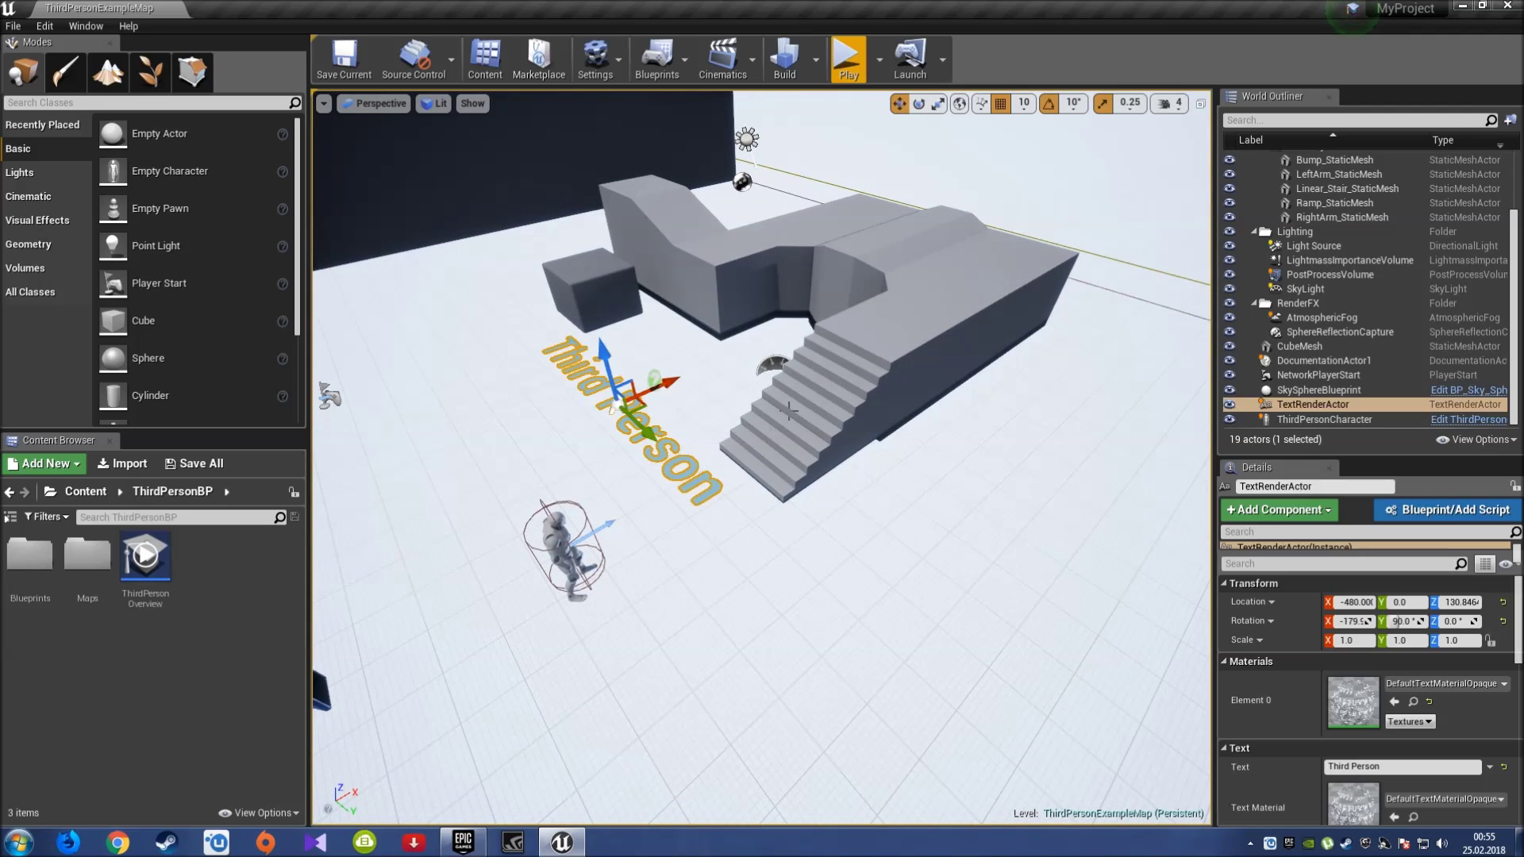
ctrl+click(841, 351)
ctrl+click(841, 253)
ctrl+click(977, 292)
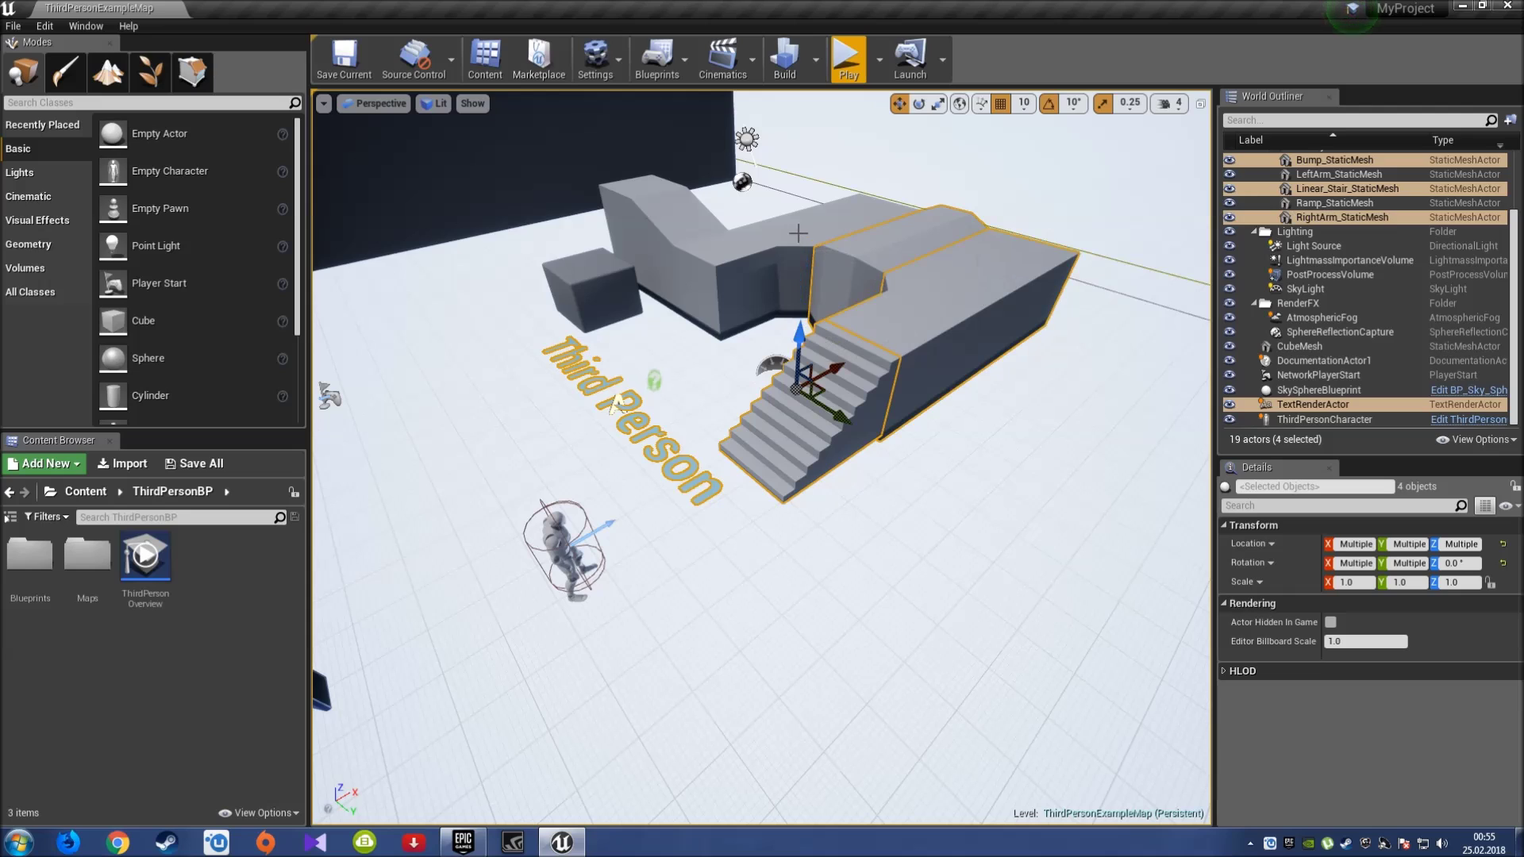
ctrl+click(798, 233)
ctrl+click(688, 235)
ctrl+click(593, 286)
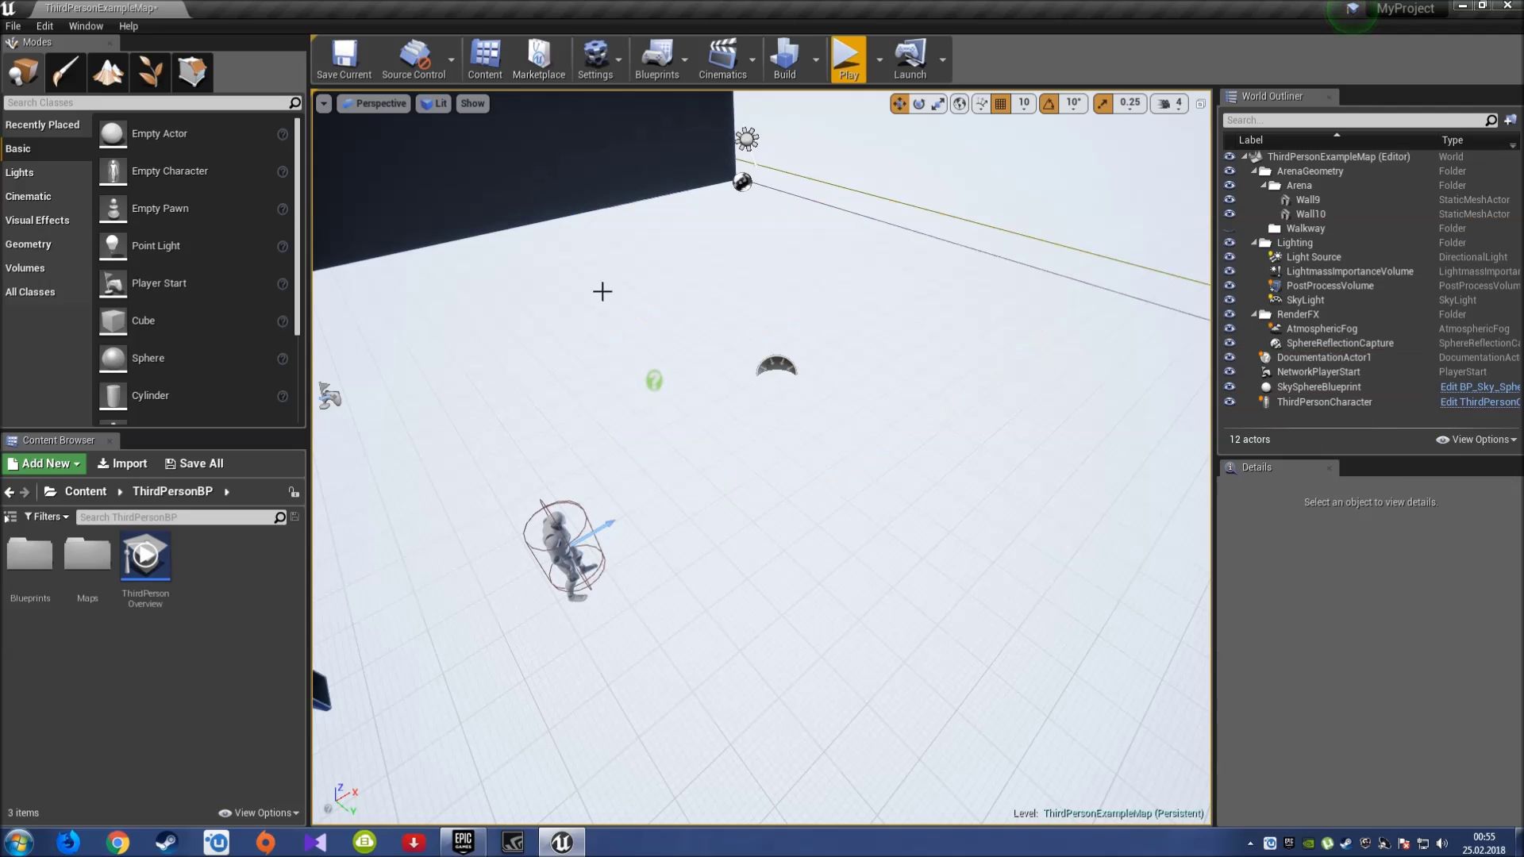
key(Delete)
Delete Wall10, the sphere reflection capture and DocumentationActor1.
scroll(606, 292, up, 3)
click(762, 278)
ctrl+click(676, 242)
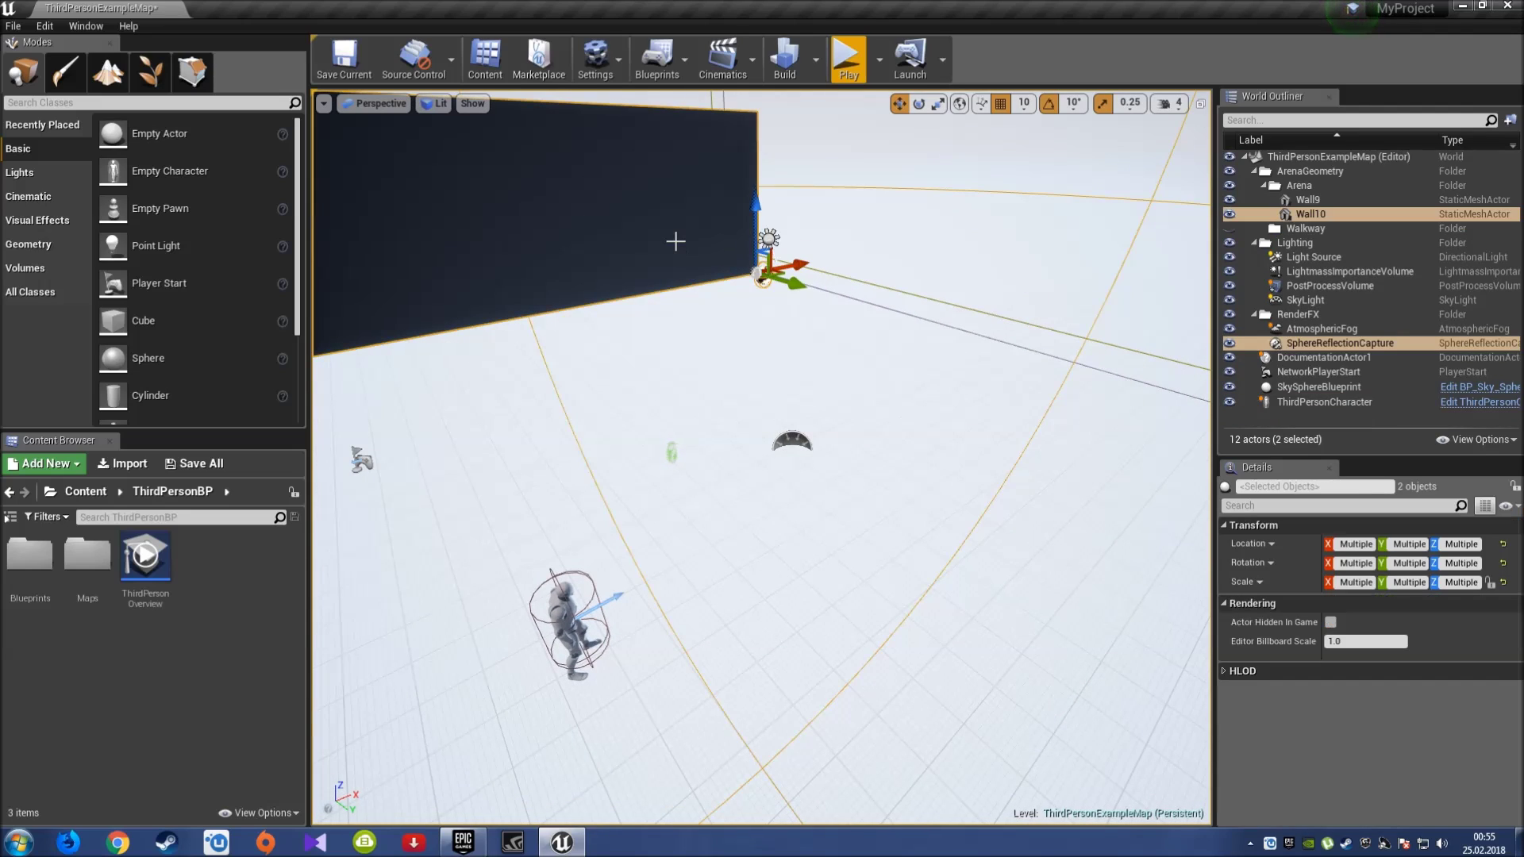
key(Delete)
scroll(675, 241, up, 5)
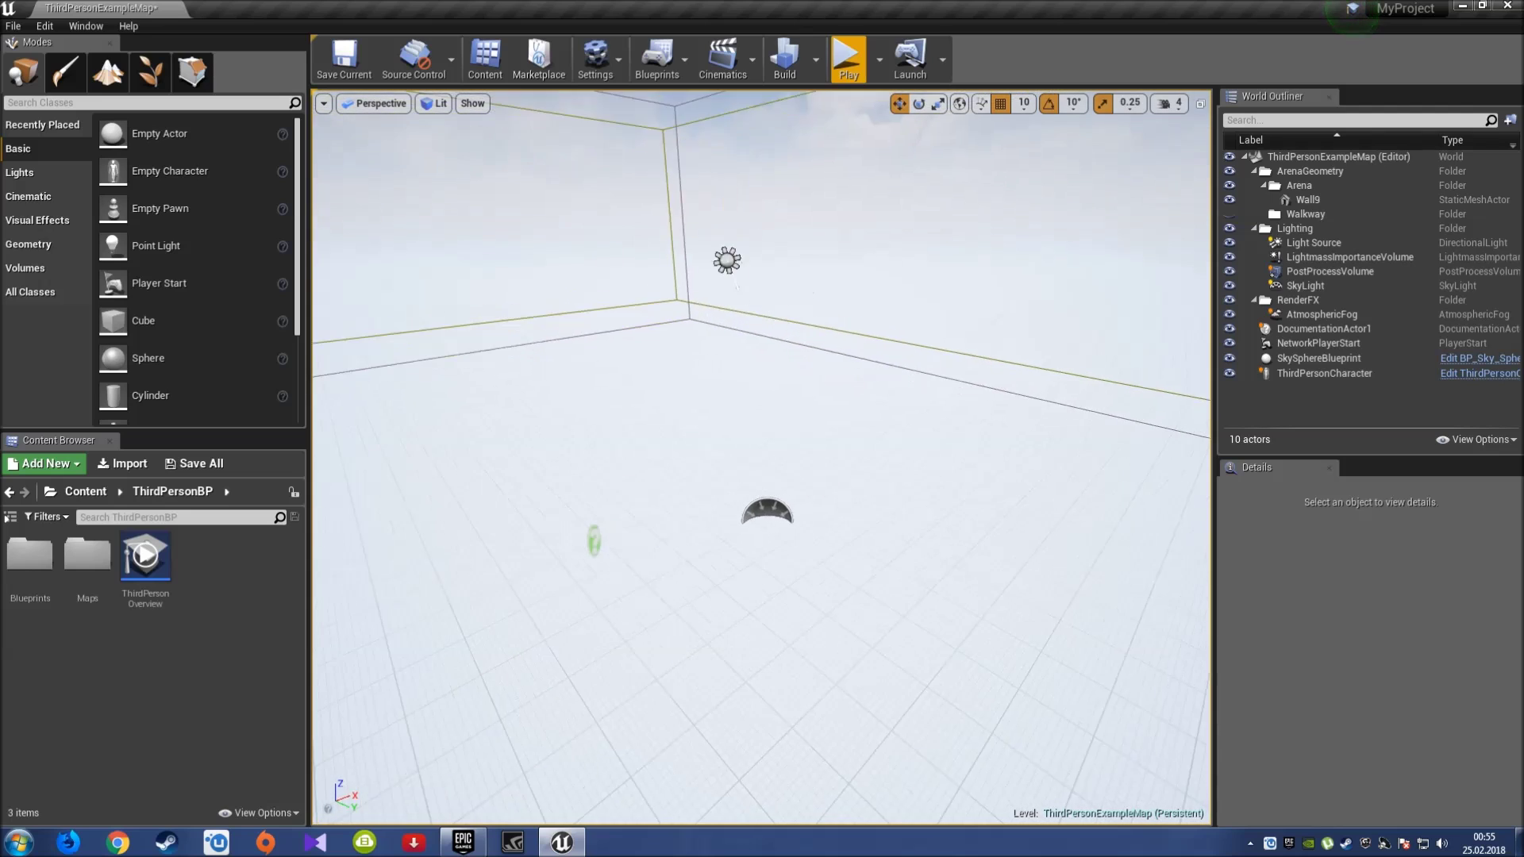
click(505, 513)
key(Delete)
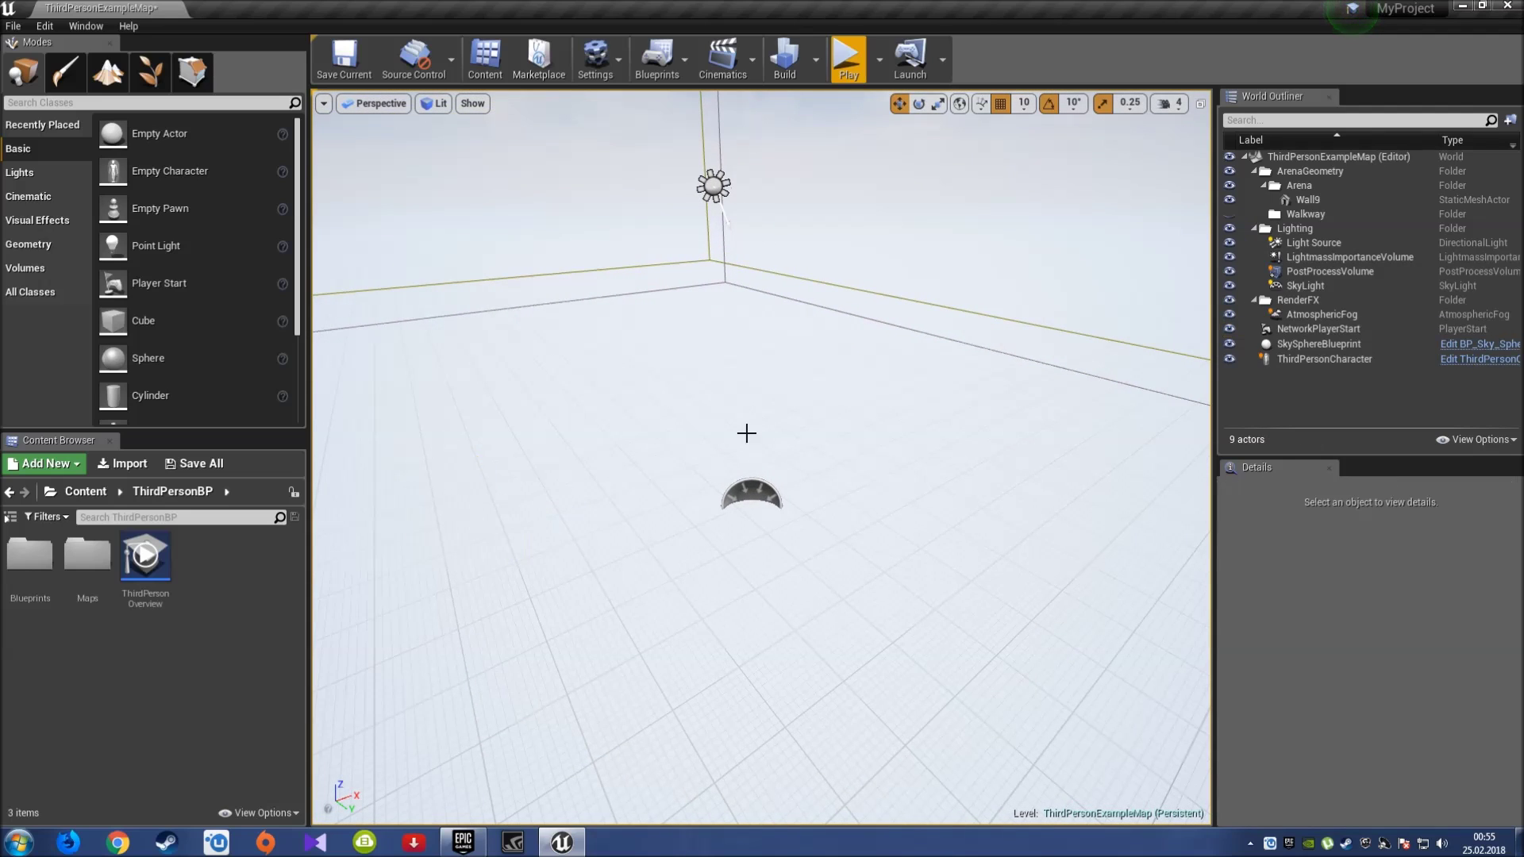
Delete the LightmassImportanceVolume, PostProcessVolume and Wall9.
click(725, 214)
key(Delete)
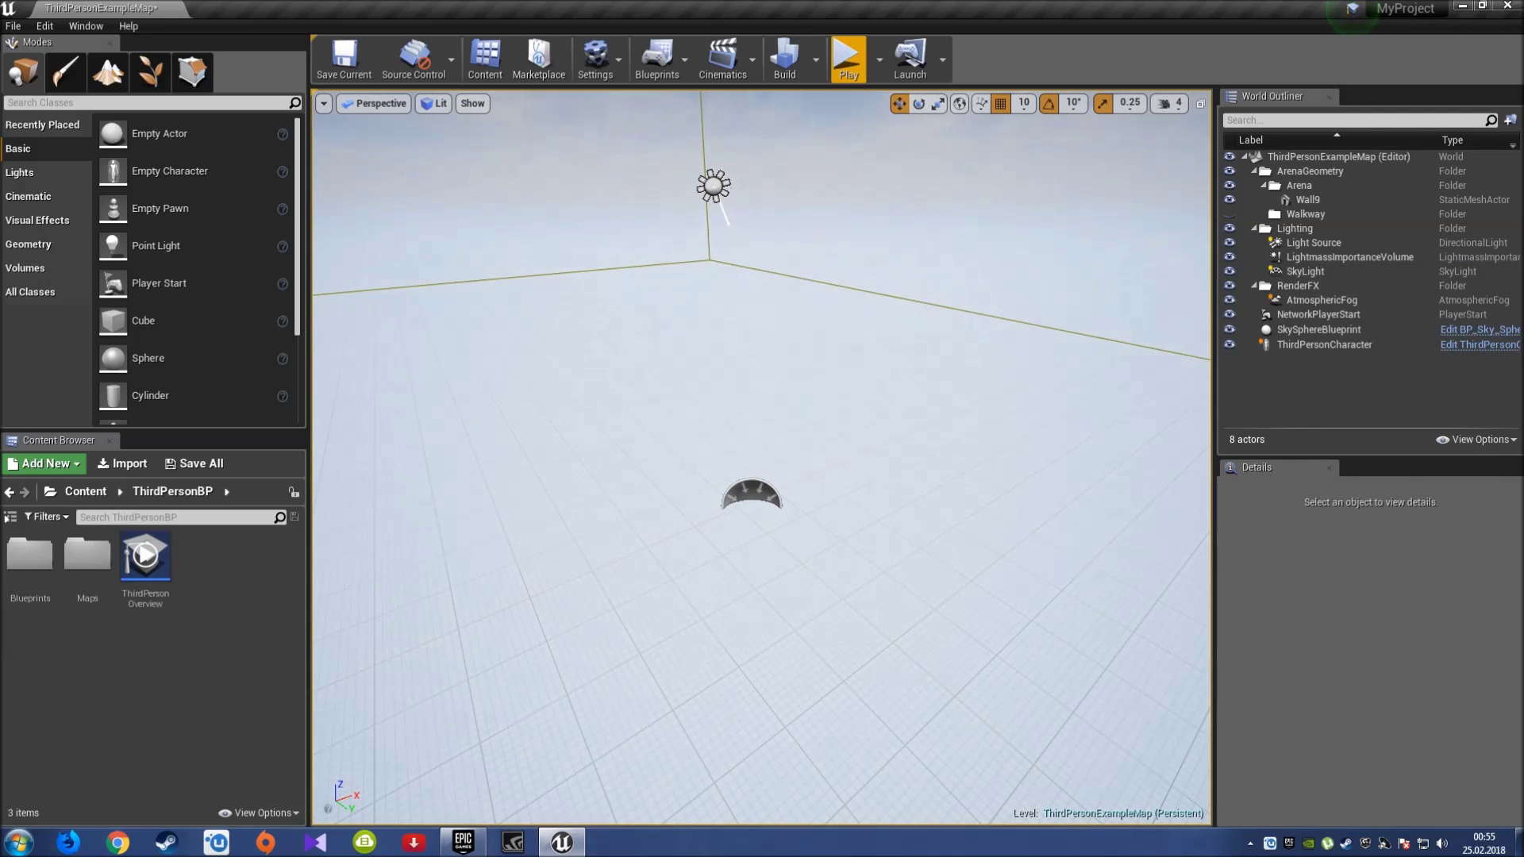
click(983, 320)
key(Delete)
click(945, 300)
key(Delete)
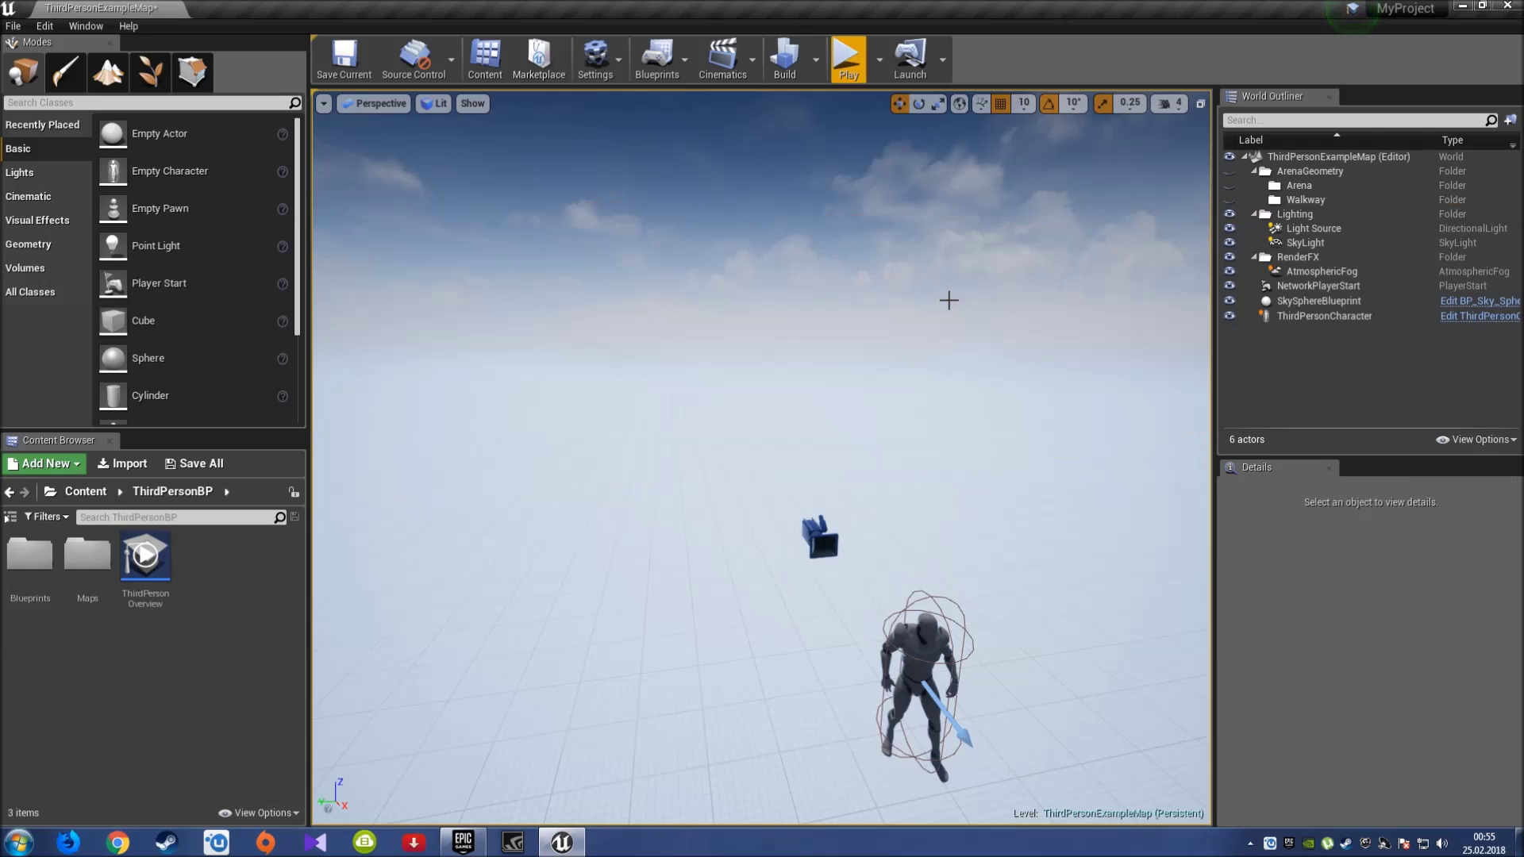
Delete the AtmosphericFog and widen the view to see the whole level.
mouse_move(945, 299)
right_down()
mouse_move(945, 333)
mouse_move(947, 315)
right_up()
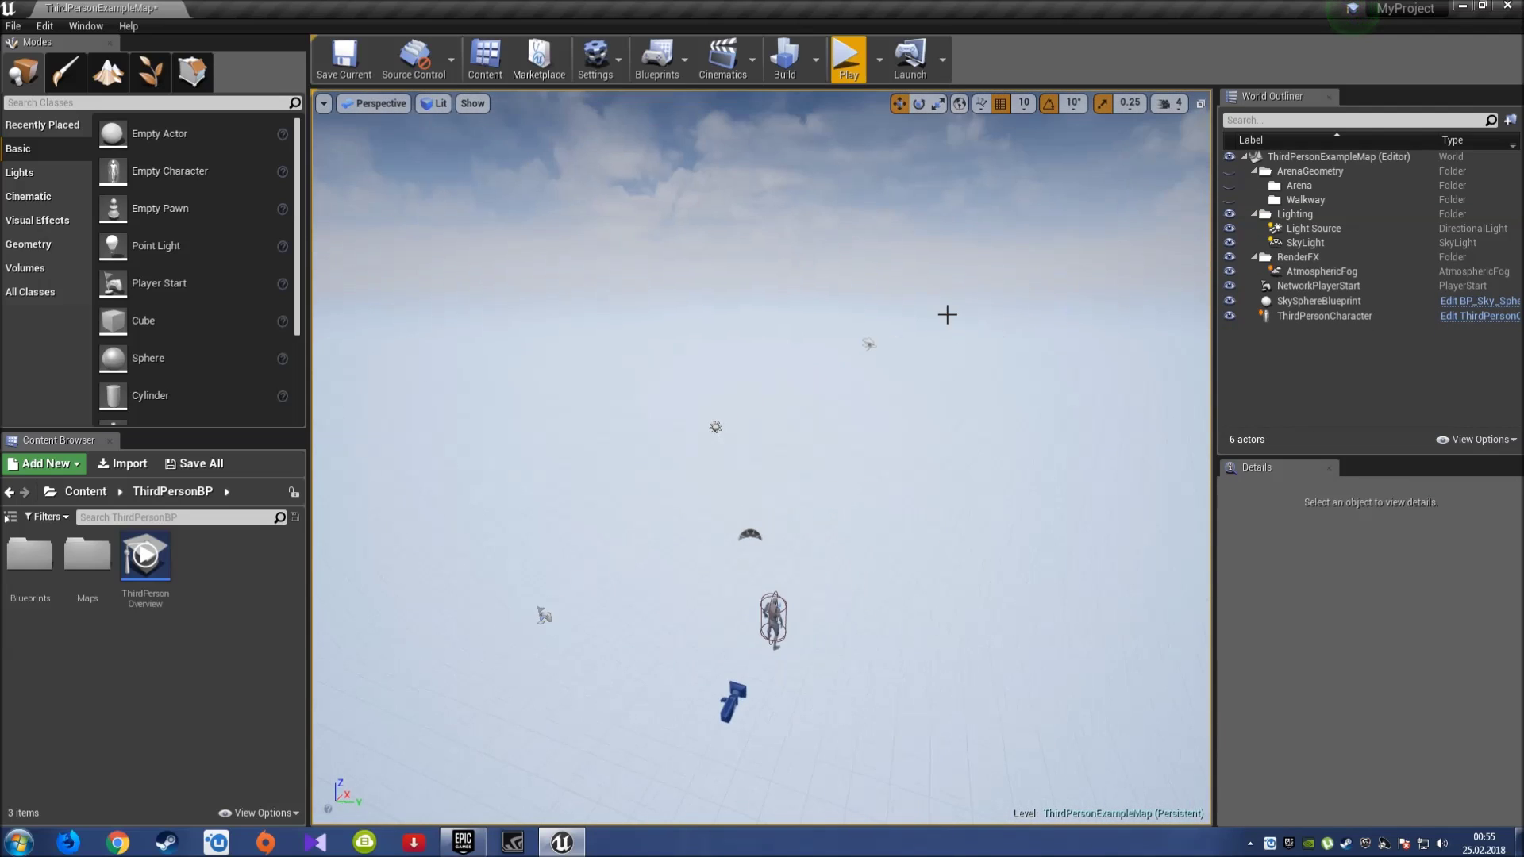
click(870, 342)
key(Delete)
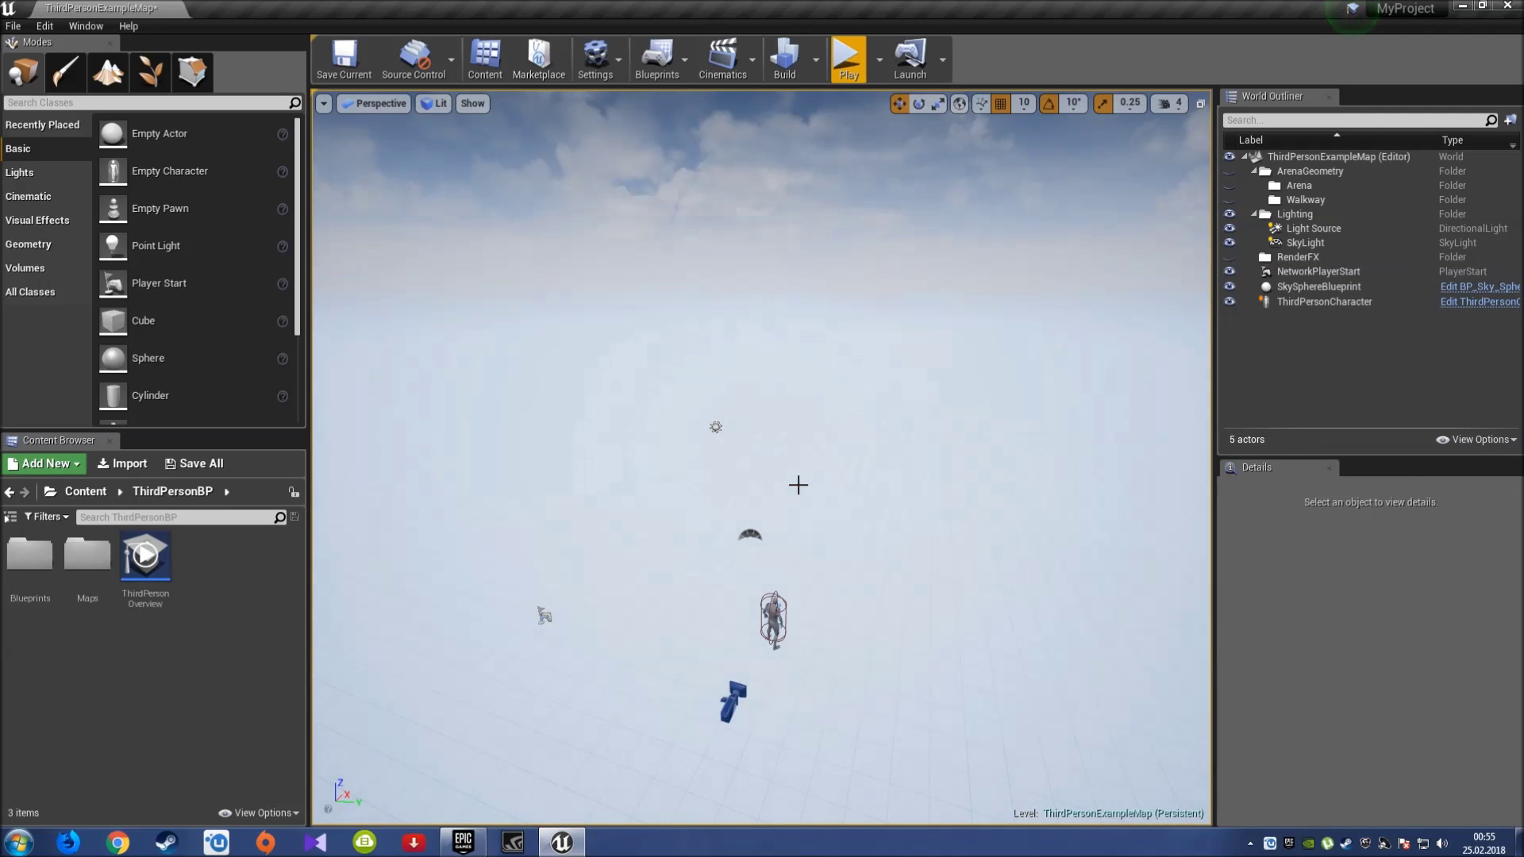
right_drag(799, 483, 799, 445)
right_drag(1164, 238, 1164, 227)
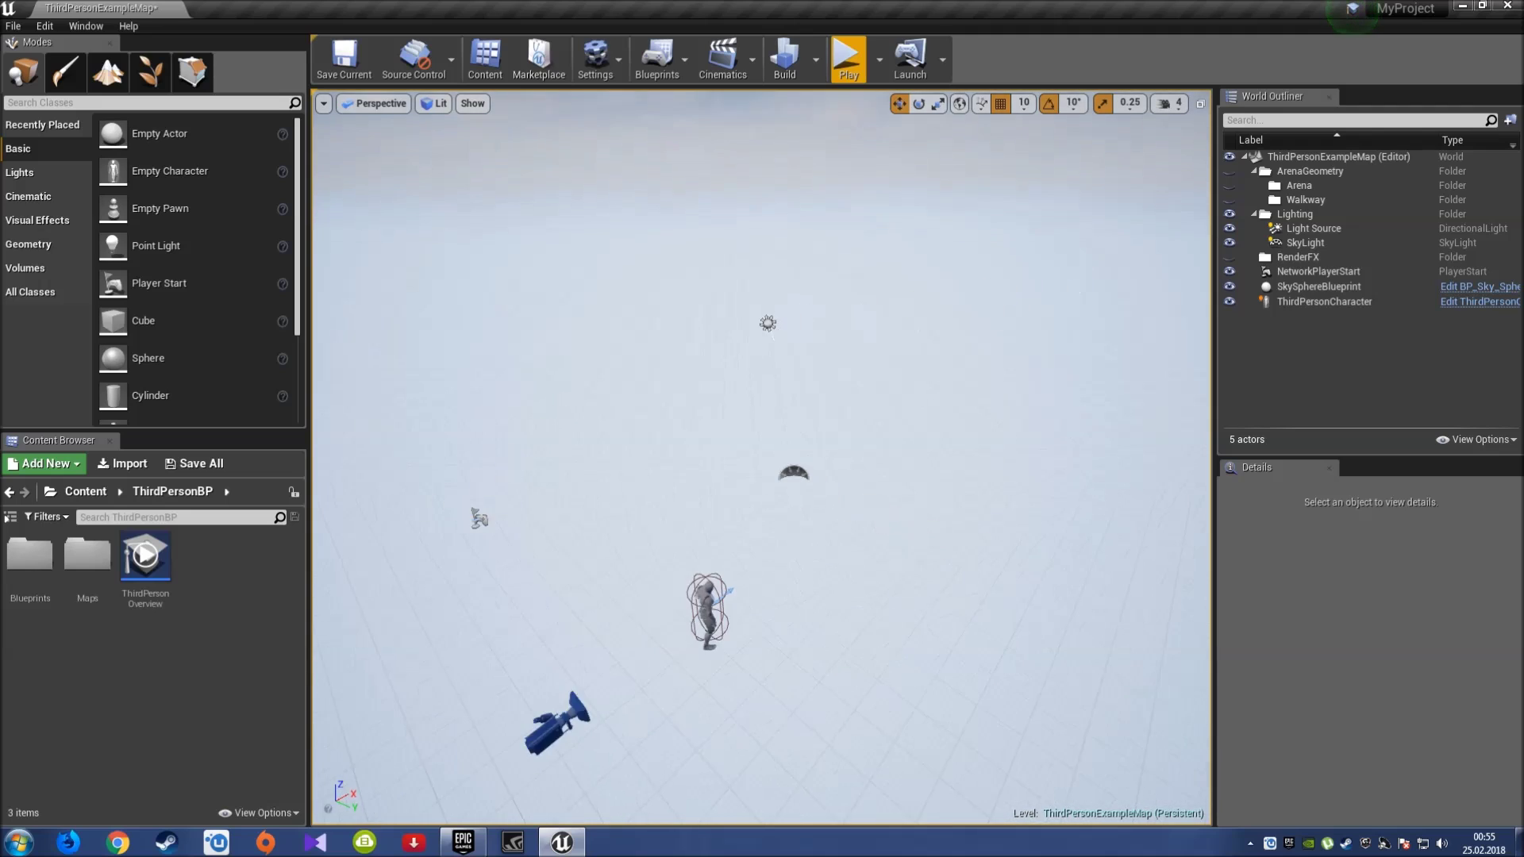
drag(1212, 145, 1240, 147)
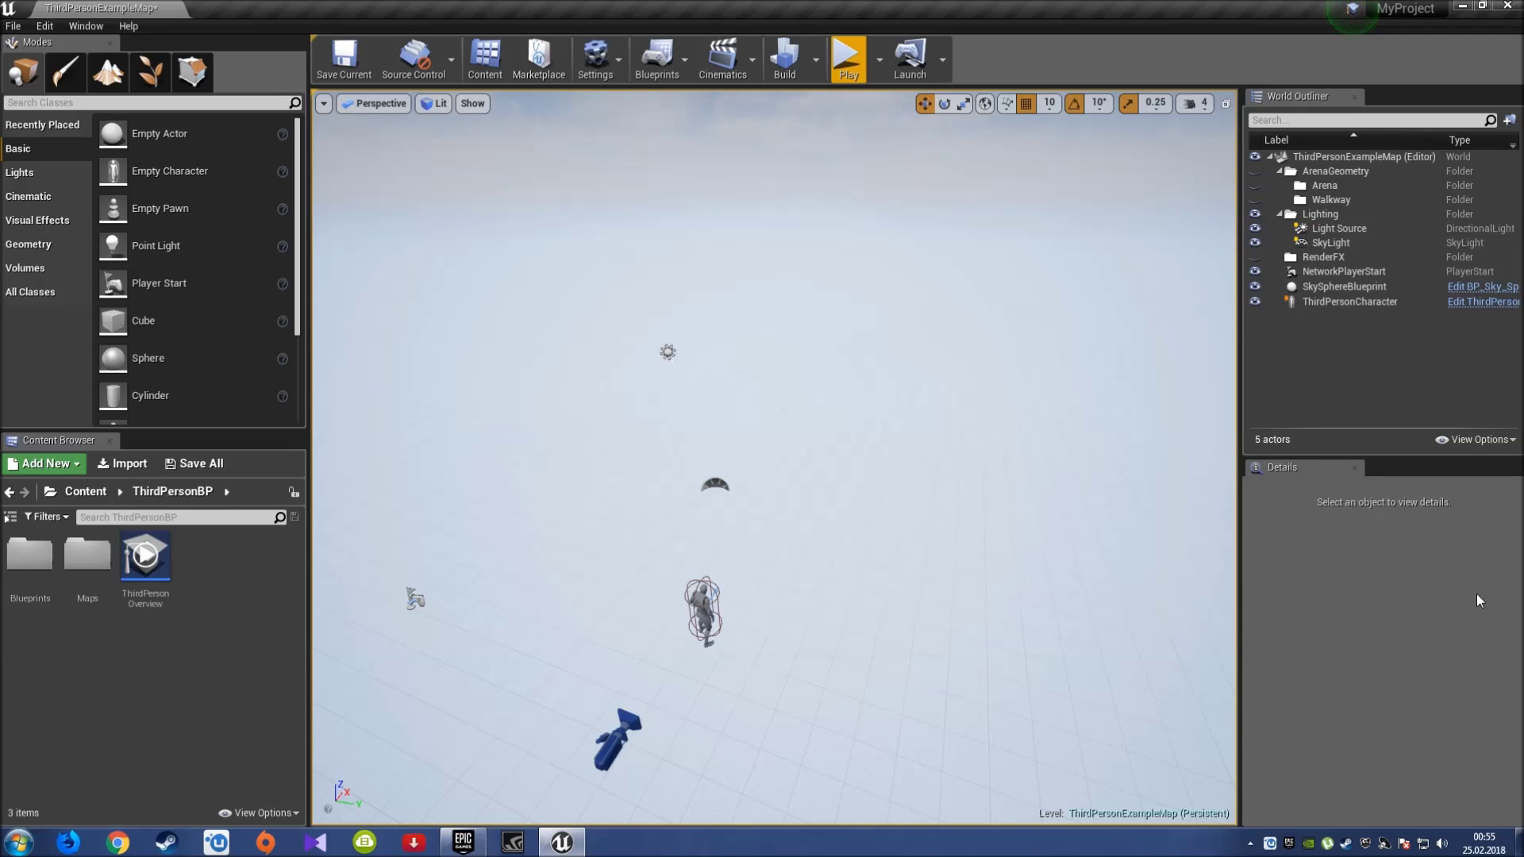
Select the ThirdPersonCharacter and zoom the view out around it.
click(704, 609)
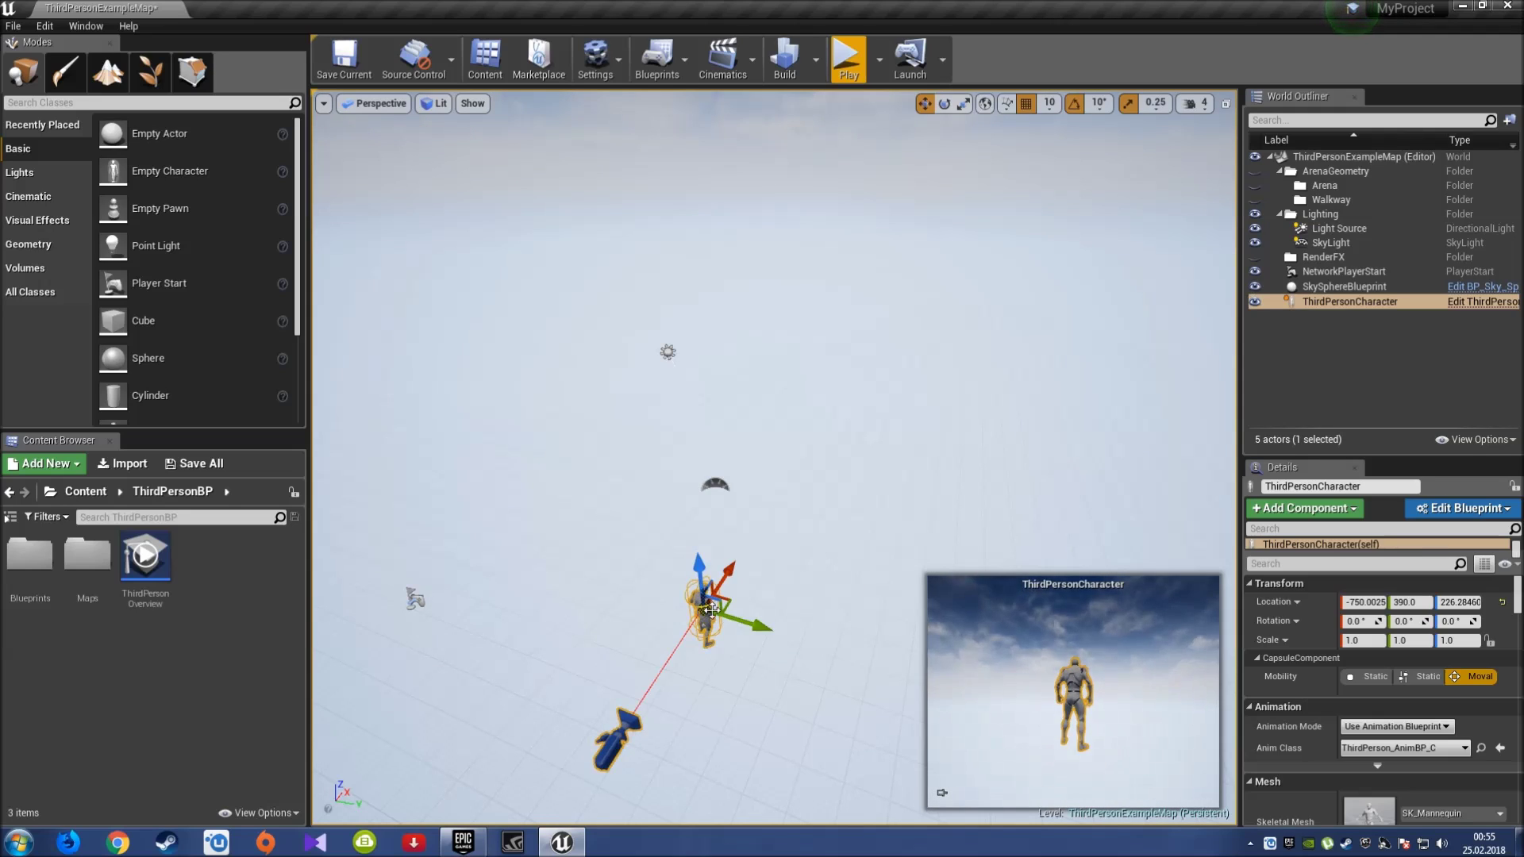
scroll(1378, 604, down, 5)
scroll(1378, 712, down, 5)
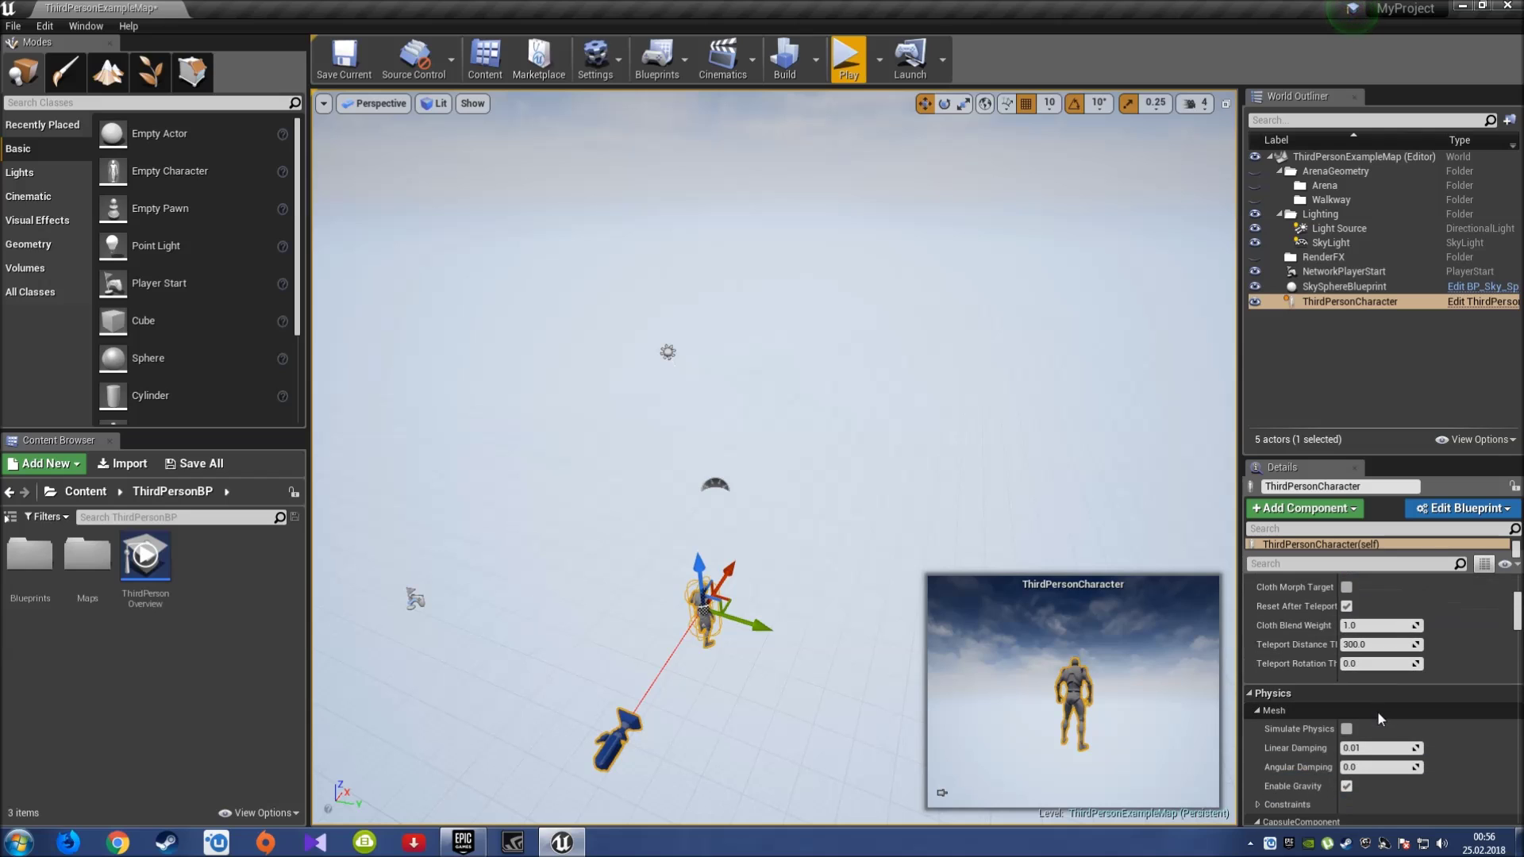
scroll(1384, 732, down, 5)
scroll(1387, 740, down, 3)
scroll(1403, 722, down, 3)
scroll(1405, 715, down, 3)
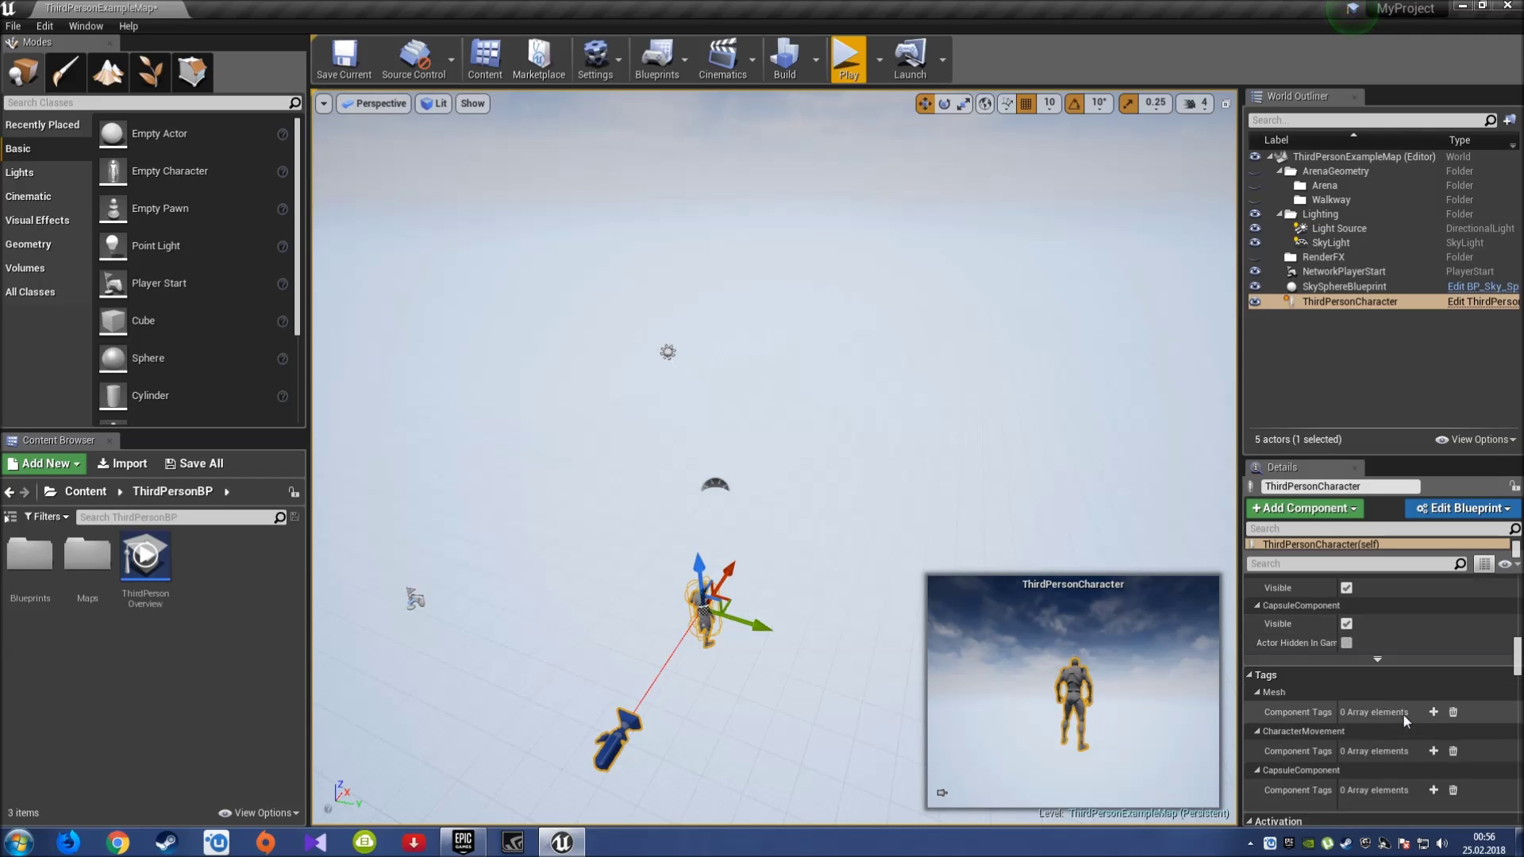
scroll(1407, 705, down, 3)
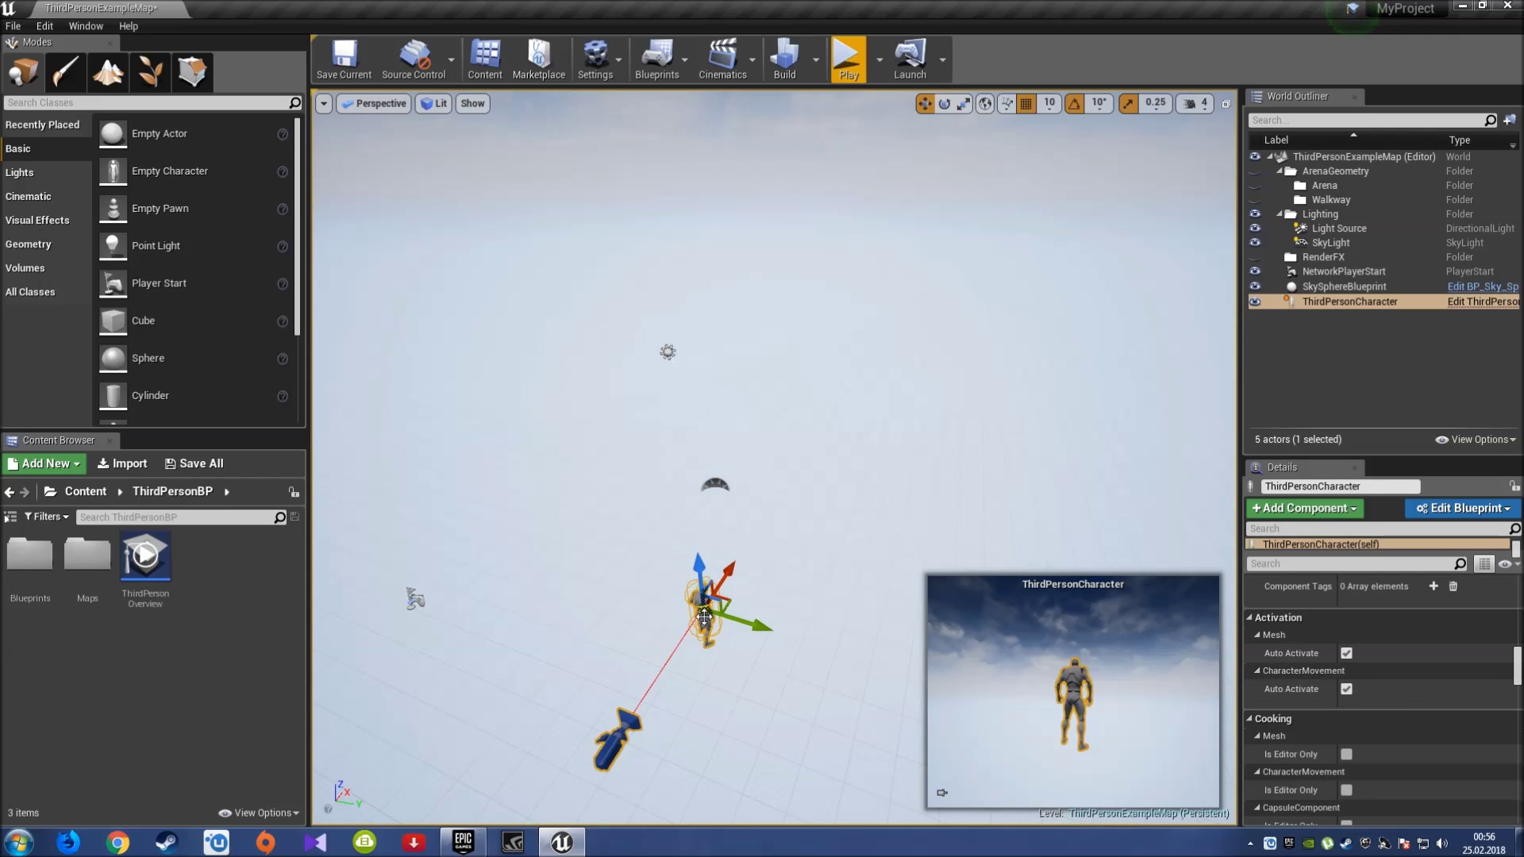
Move the ThirdPersonCharacter with its move gizmo to Y 350.
click(748, 619)
right_drag(748, 619, 771, 496)
click(770, 496)
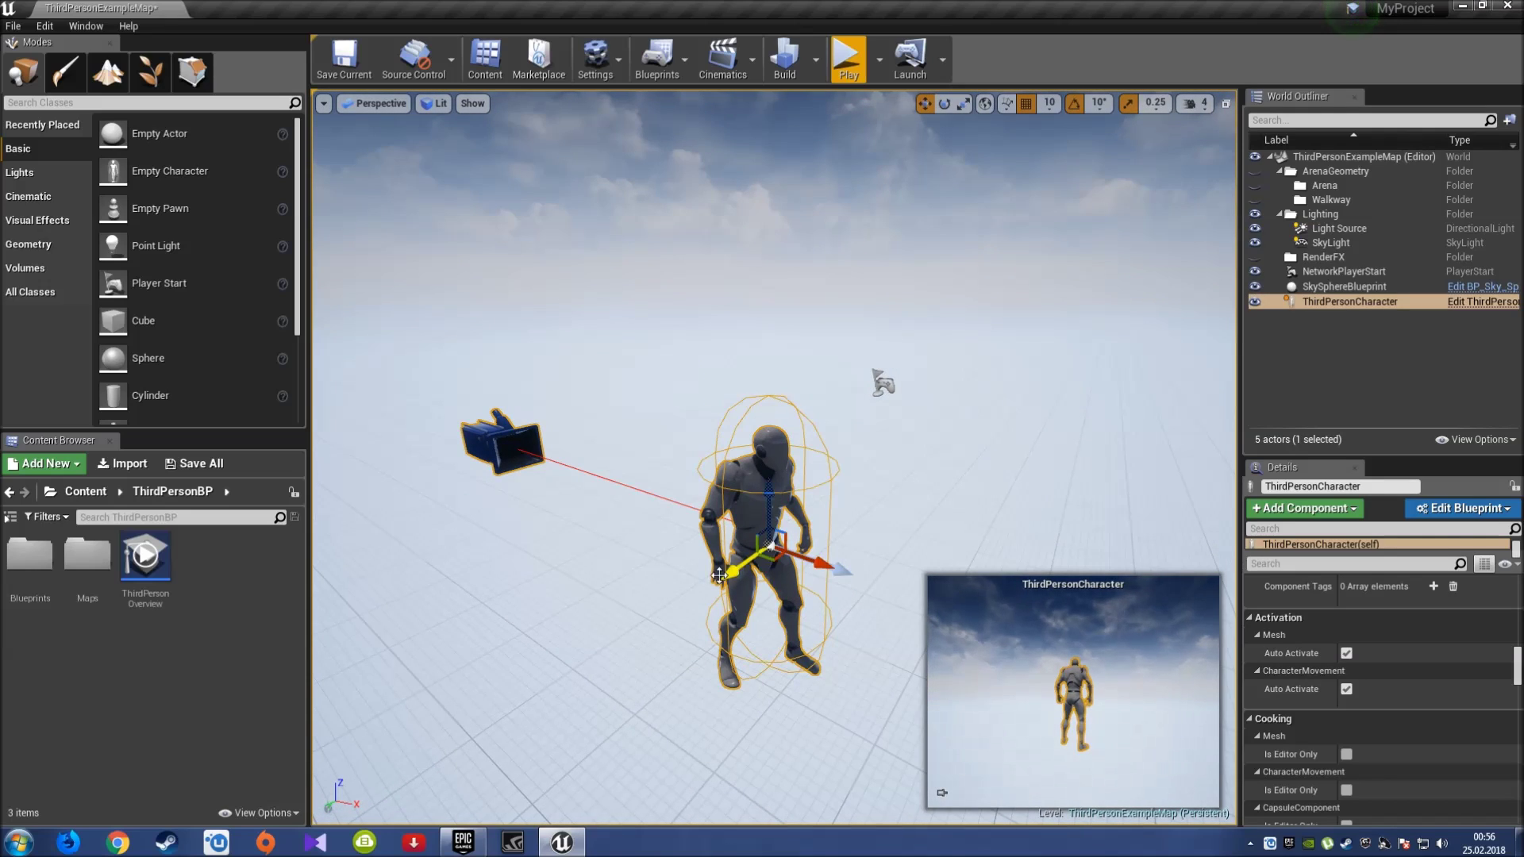
drag(747, 568, 844, 592)
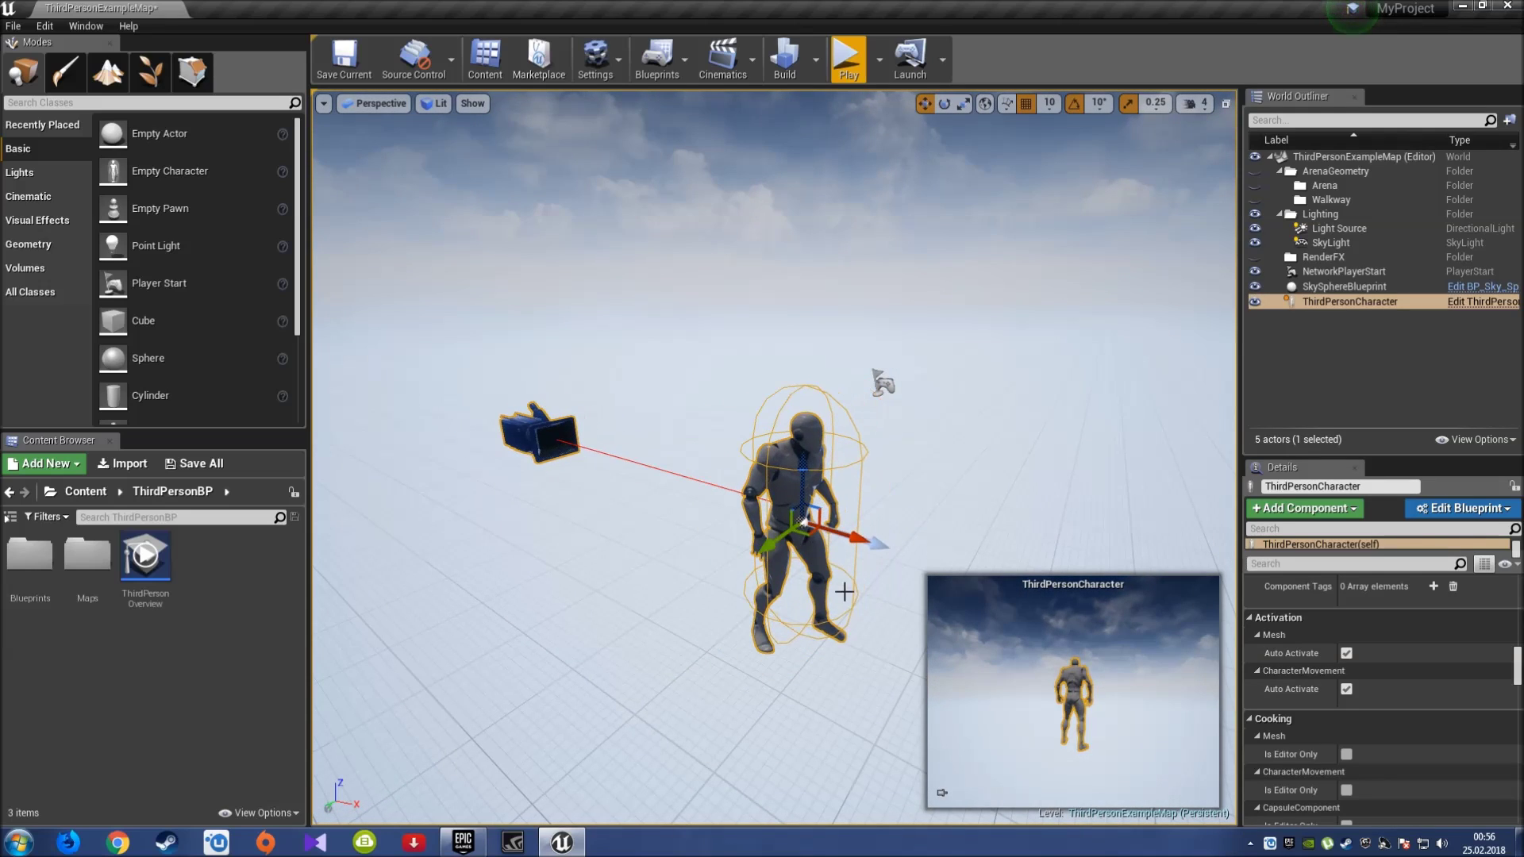
mouse_move(856, 540)
mouse_down()
mouse_move(869, 534)
mouse_move(847, 543)
mouse_up()
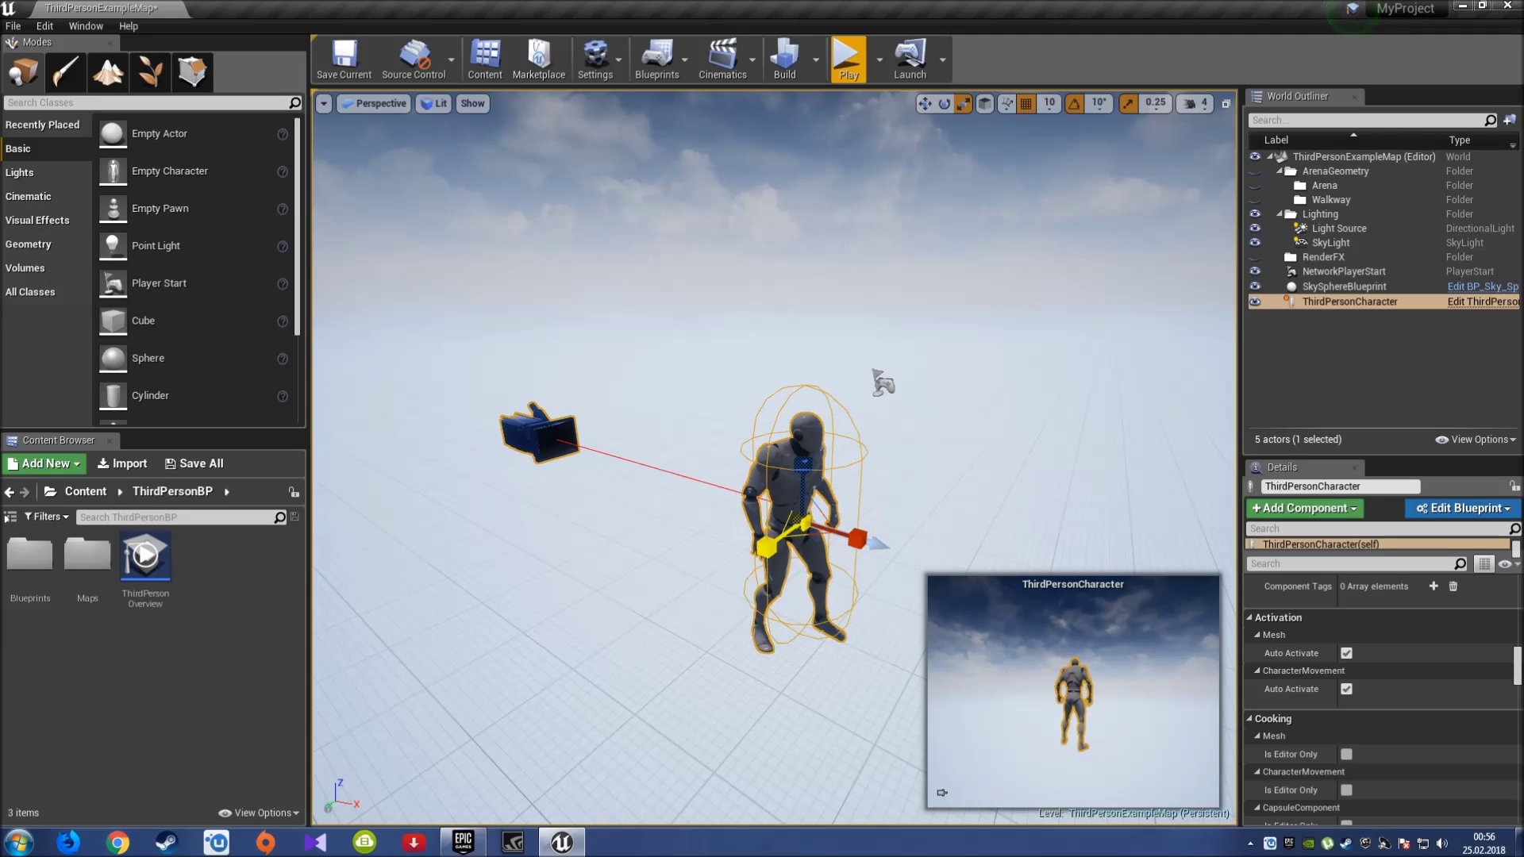
scroll(1426, 631, down, 2)
scroll(1426, 631, down, 3)
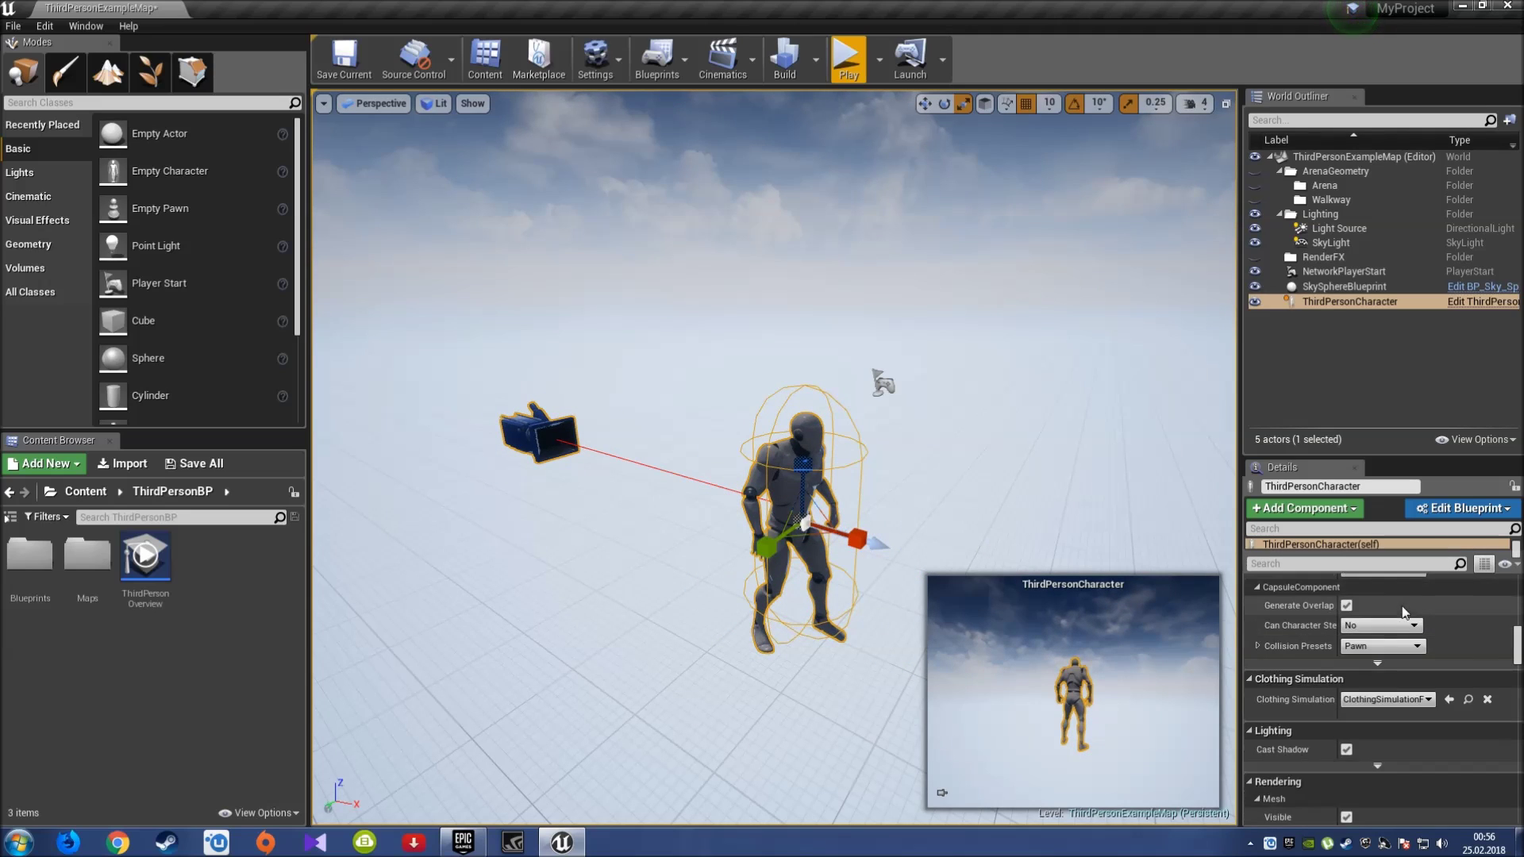
scroll(1450, 622, down, 3)
drag(1517, 634, 1516, 578)
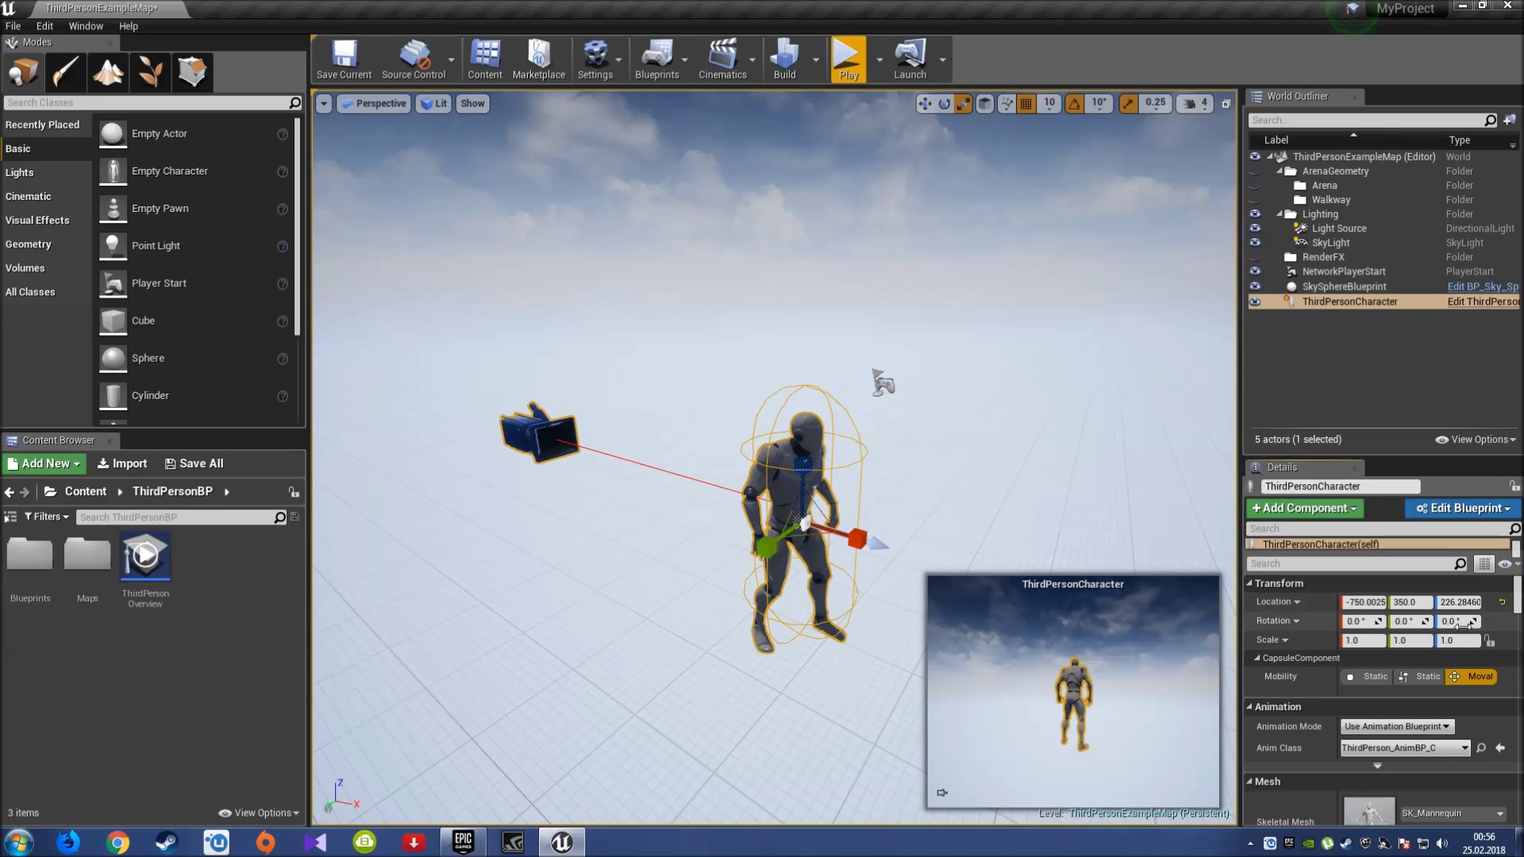
Try rotating the character with the rotate gizmo, then deselect it and zoom out.
key(e)
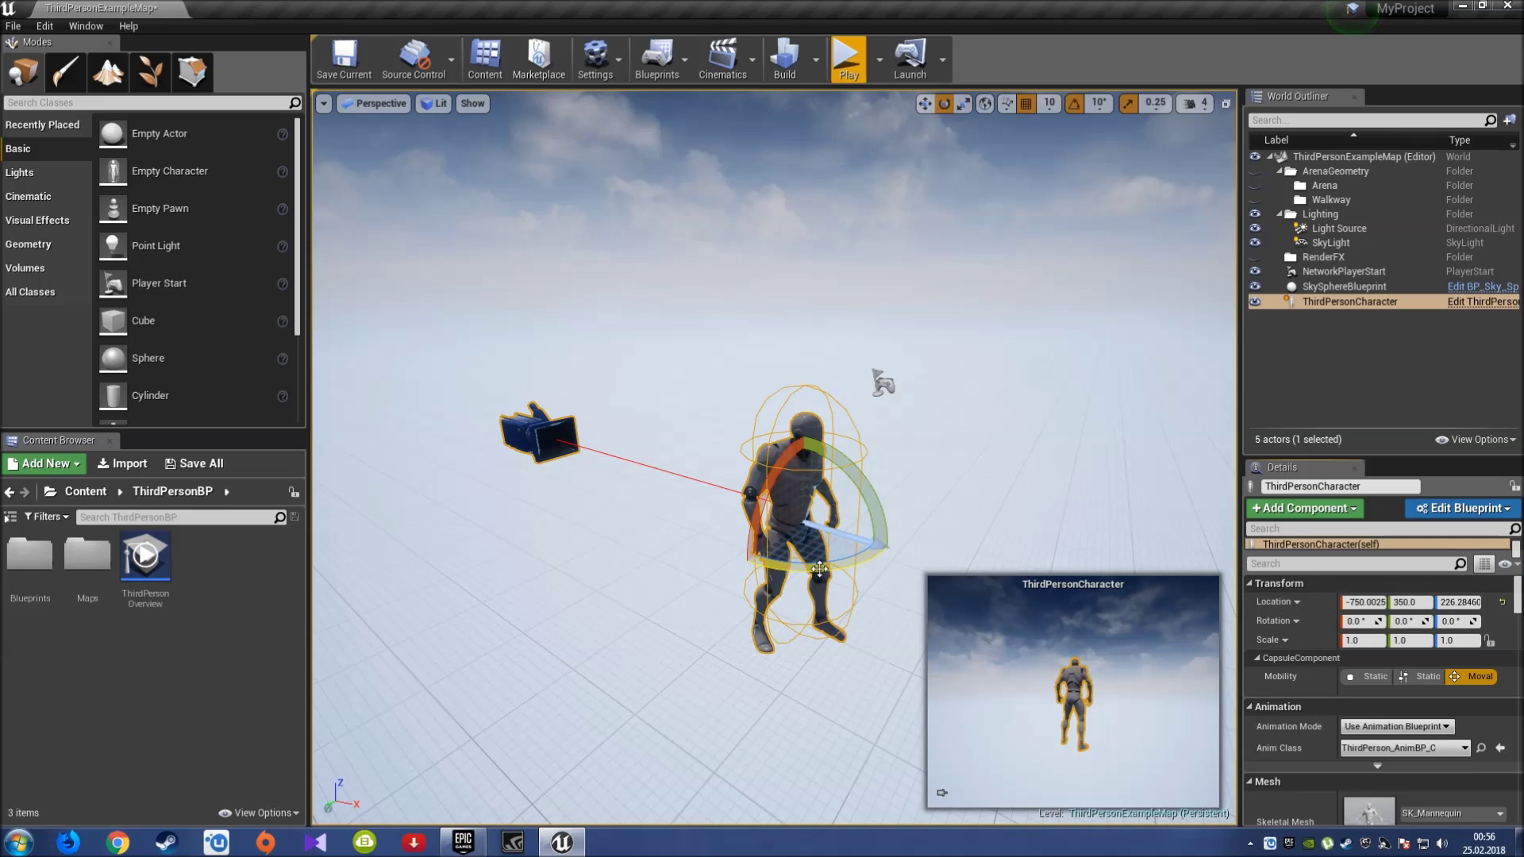
mouse_move(817, 561)
mouse_down()
mouse_move(723, 528)
mouse_move(920, 564)
mouse_move(791, 596)
mouse_up()
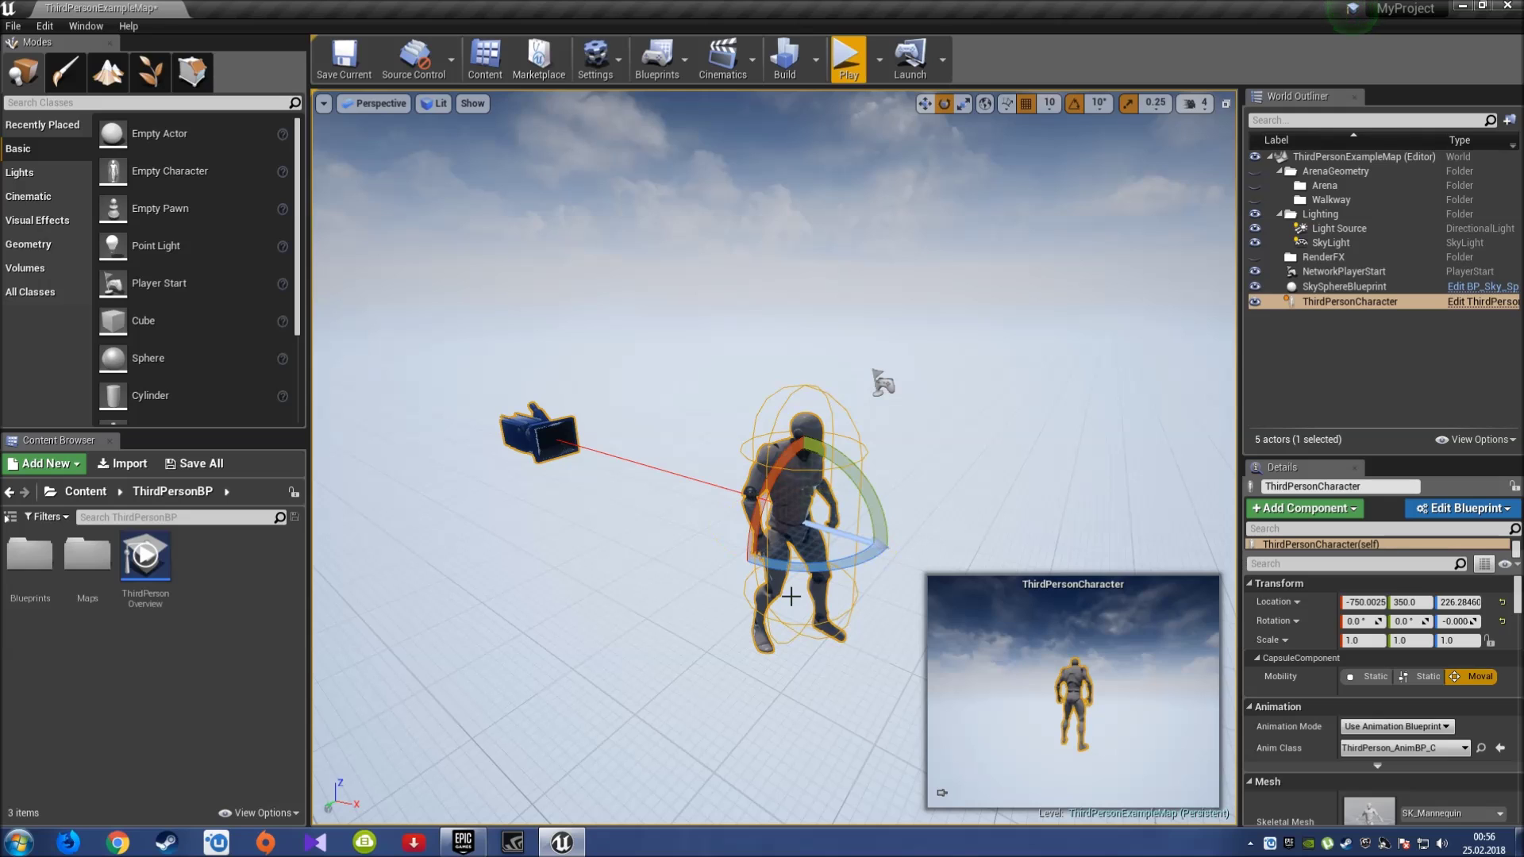
mouse_move(749, 637)
right_down()
mouse_move(749, 714)
mouse_move(749, 675)
right_up()
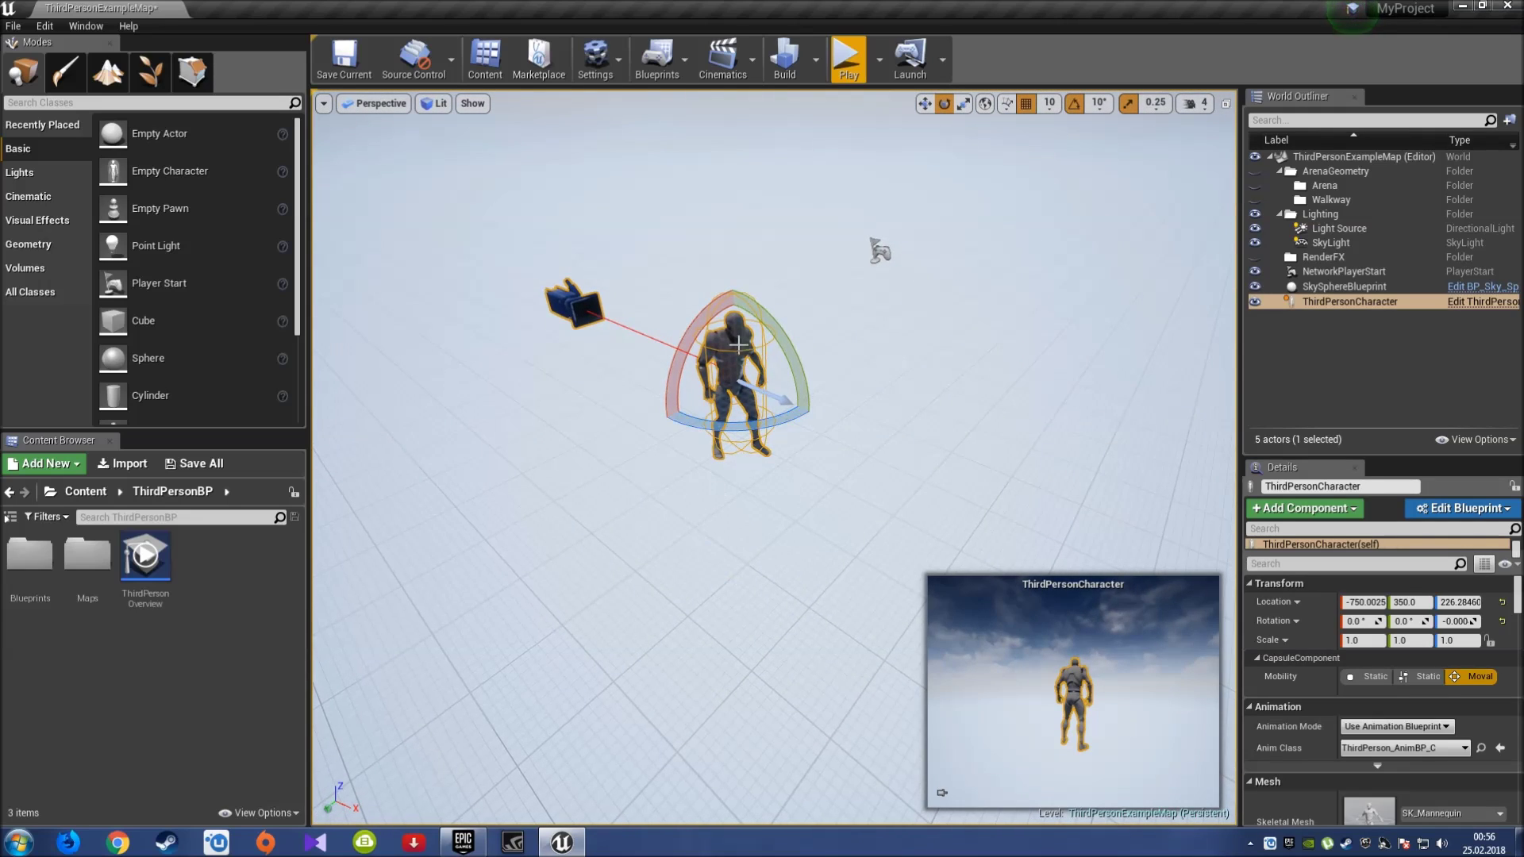
click(738, 600)
drag(738, 601, 762, 587)
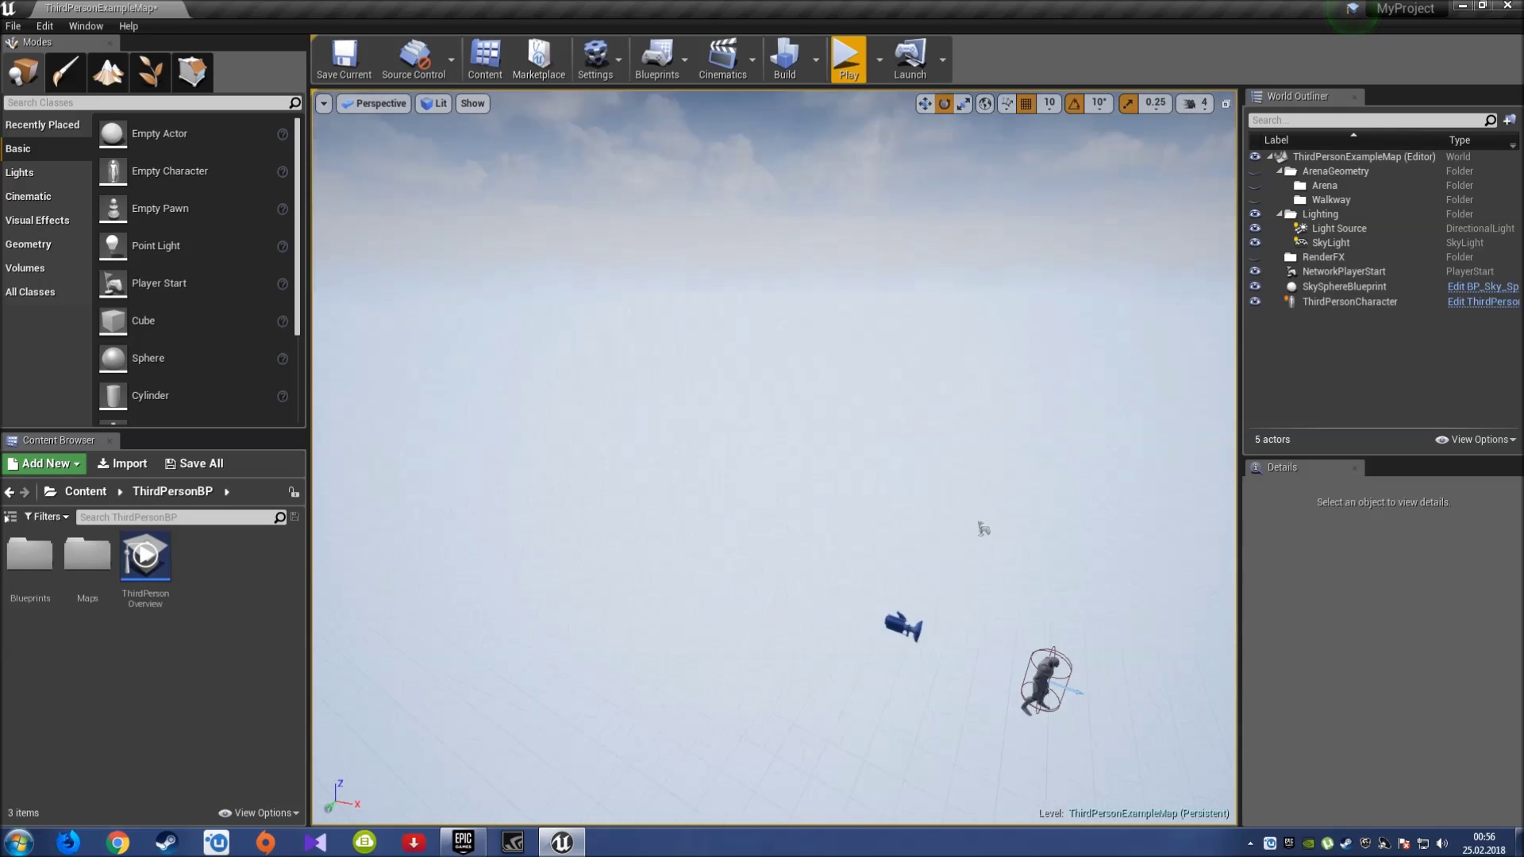
scroll(830, 429, down, 5)
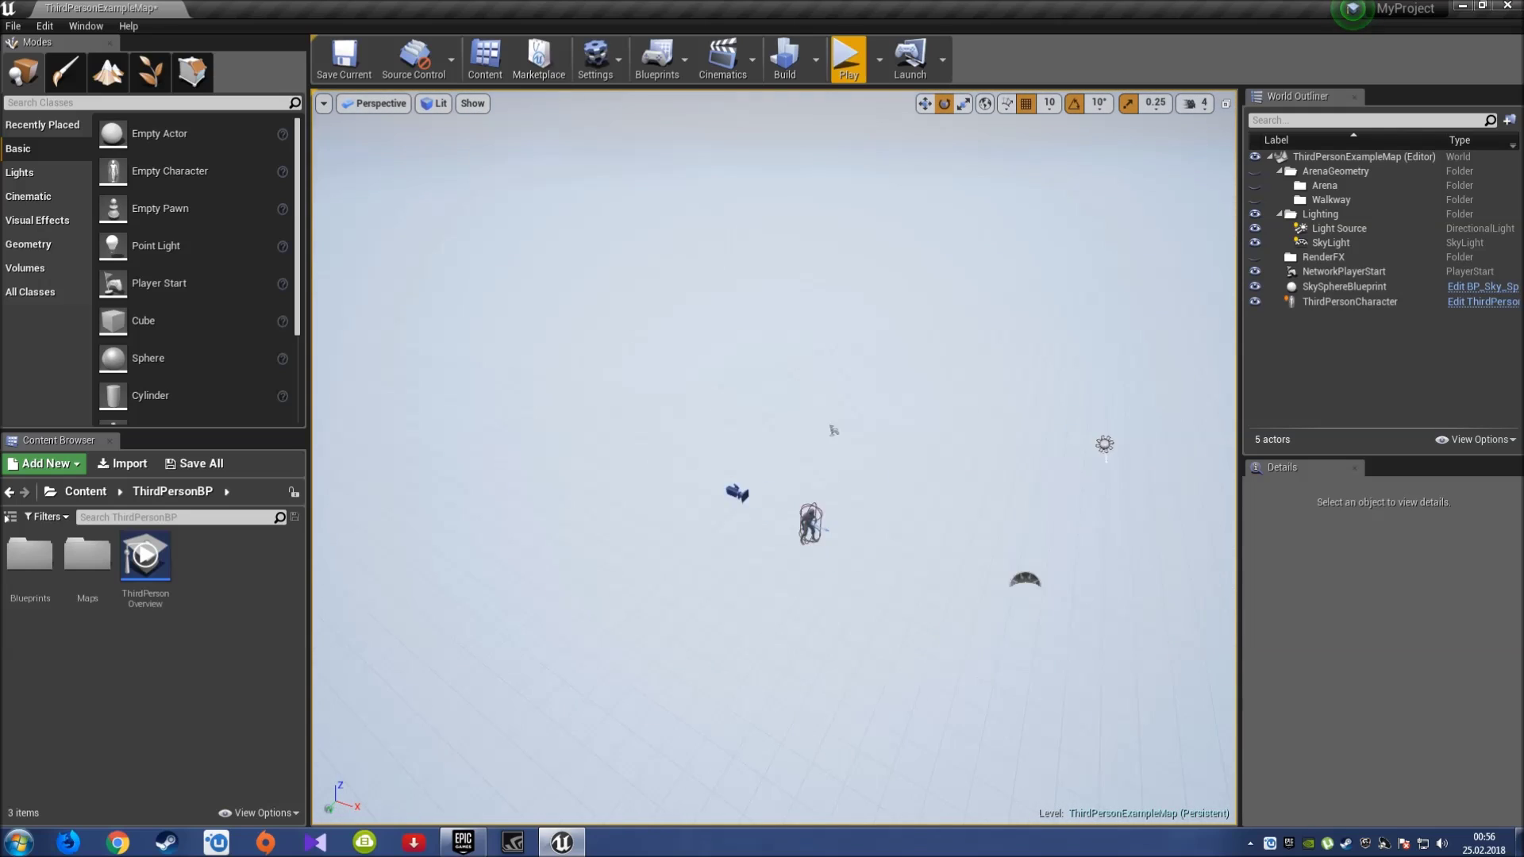
Create a 505x505 landscape covering the level with the M_Ground_Grass material.
click(109, 75)
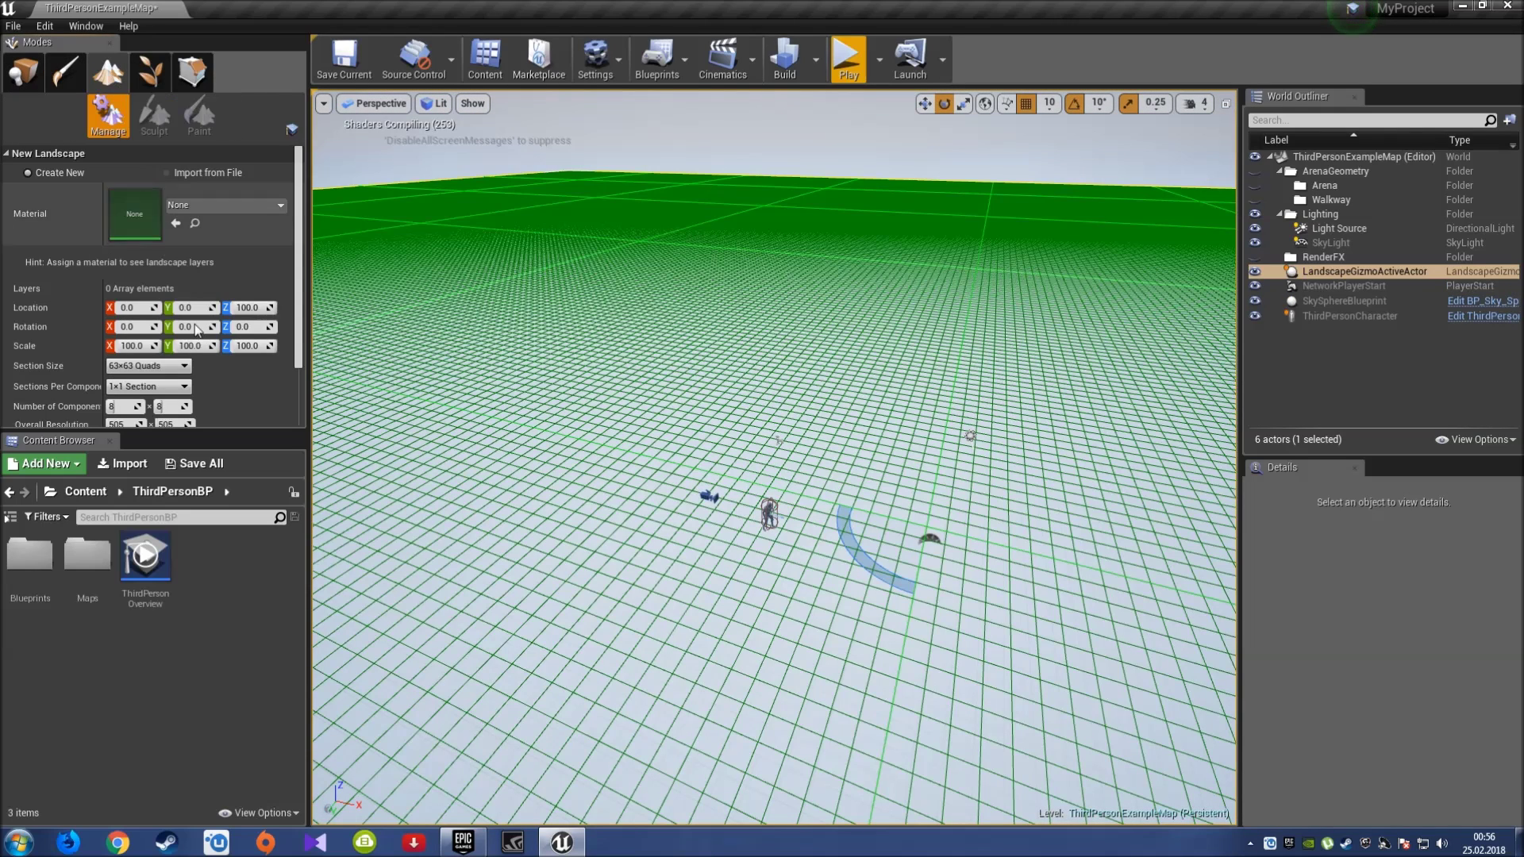
scroll(249, 392, down, 2)
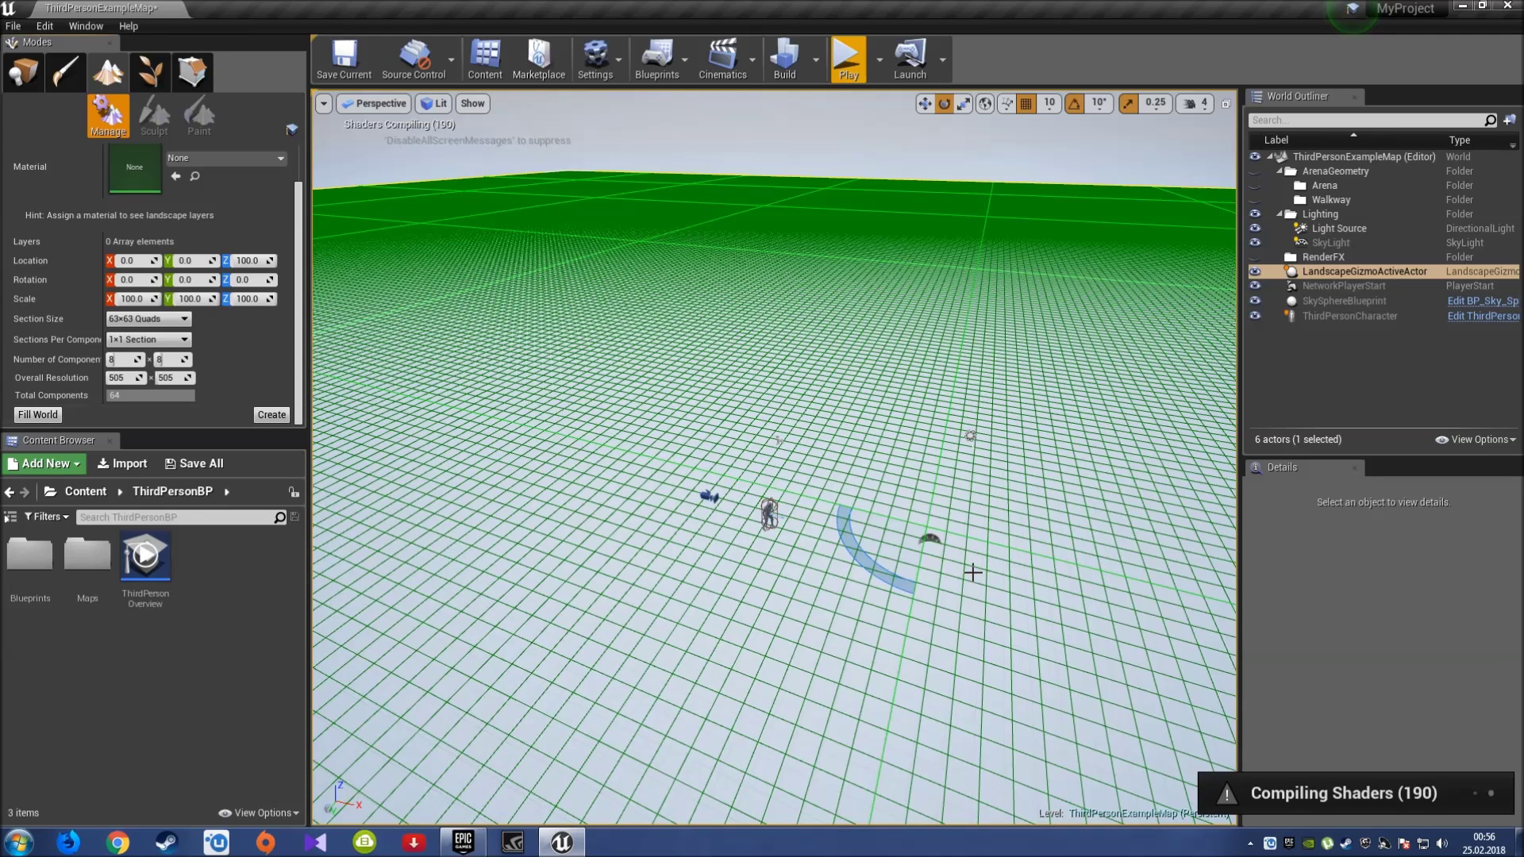
key(ctrl+shift+h)
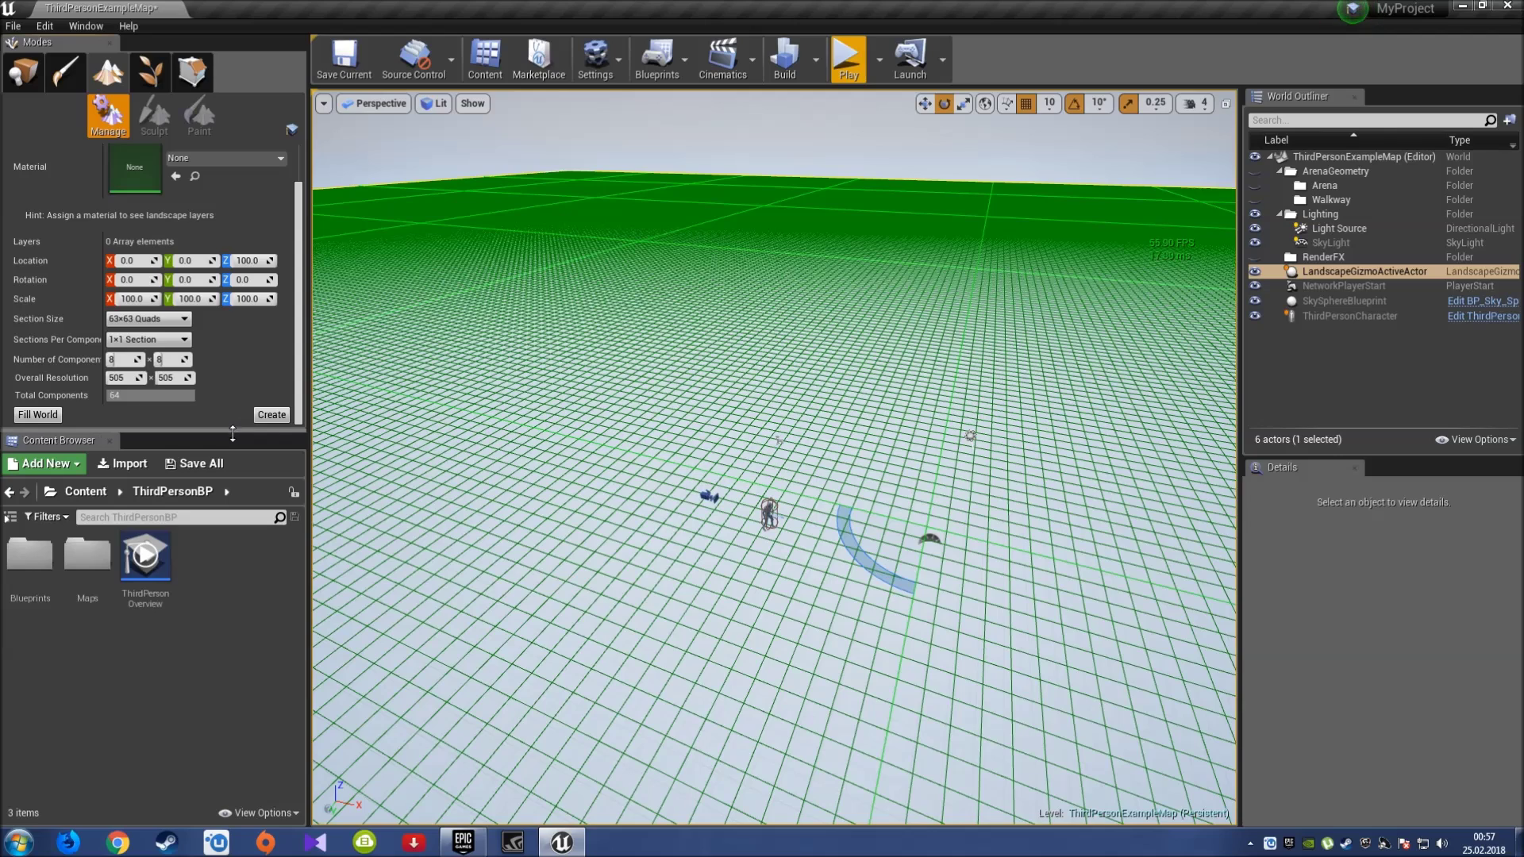
drag(235, 433, 227, 494)
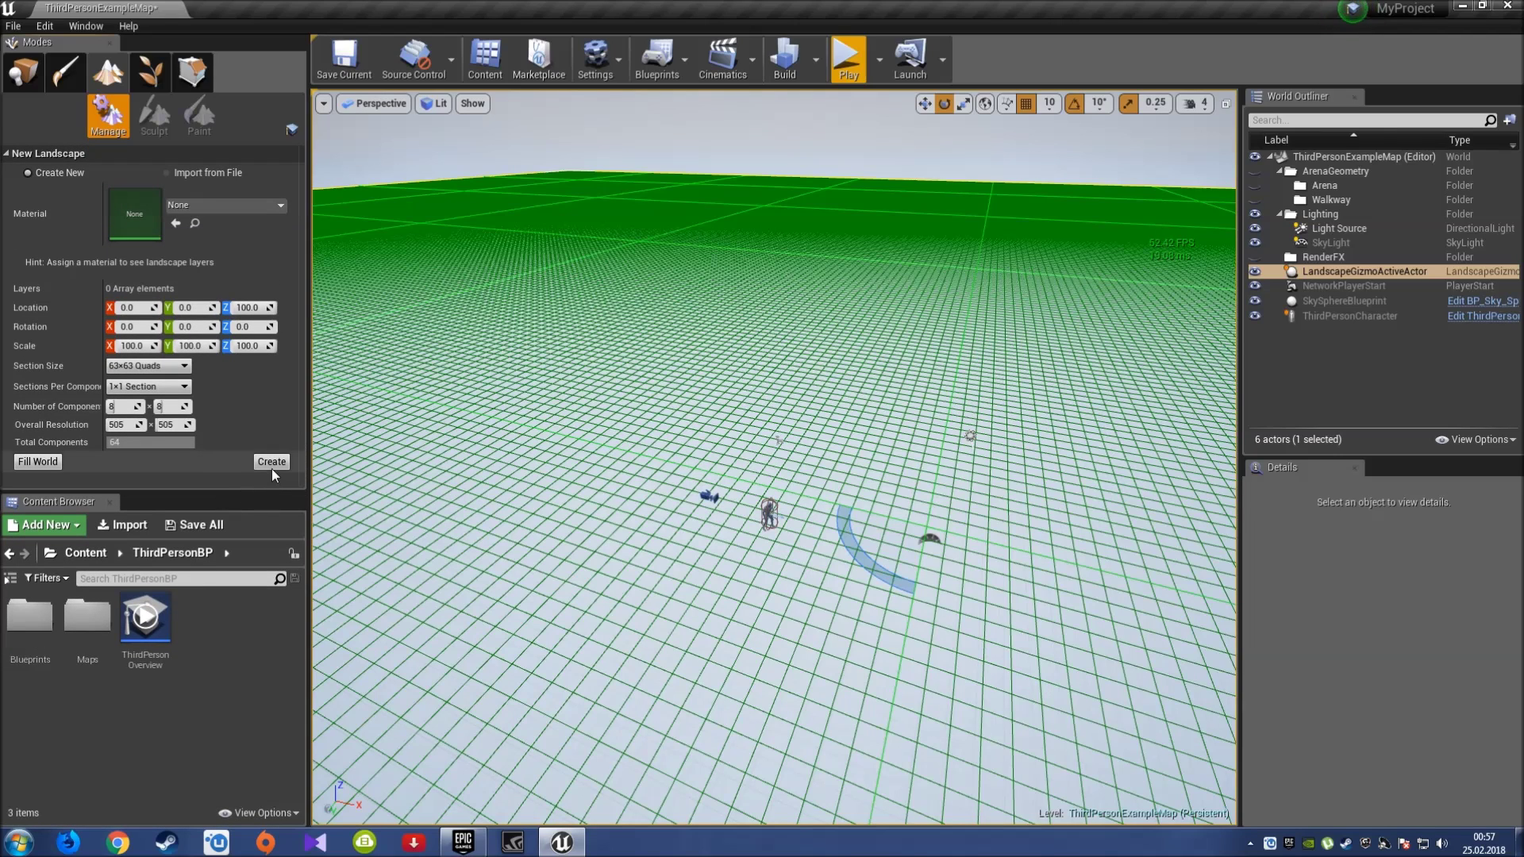
click(222, 205)
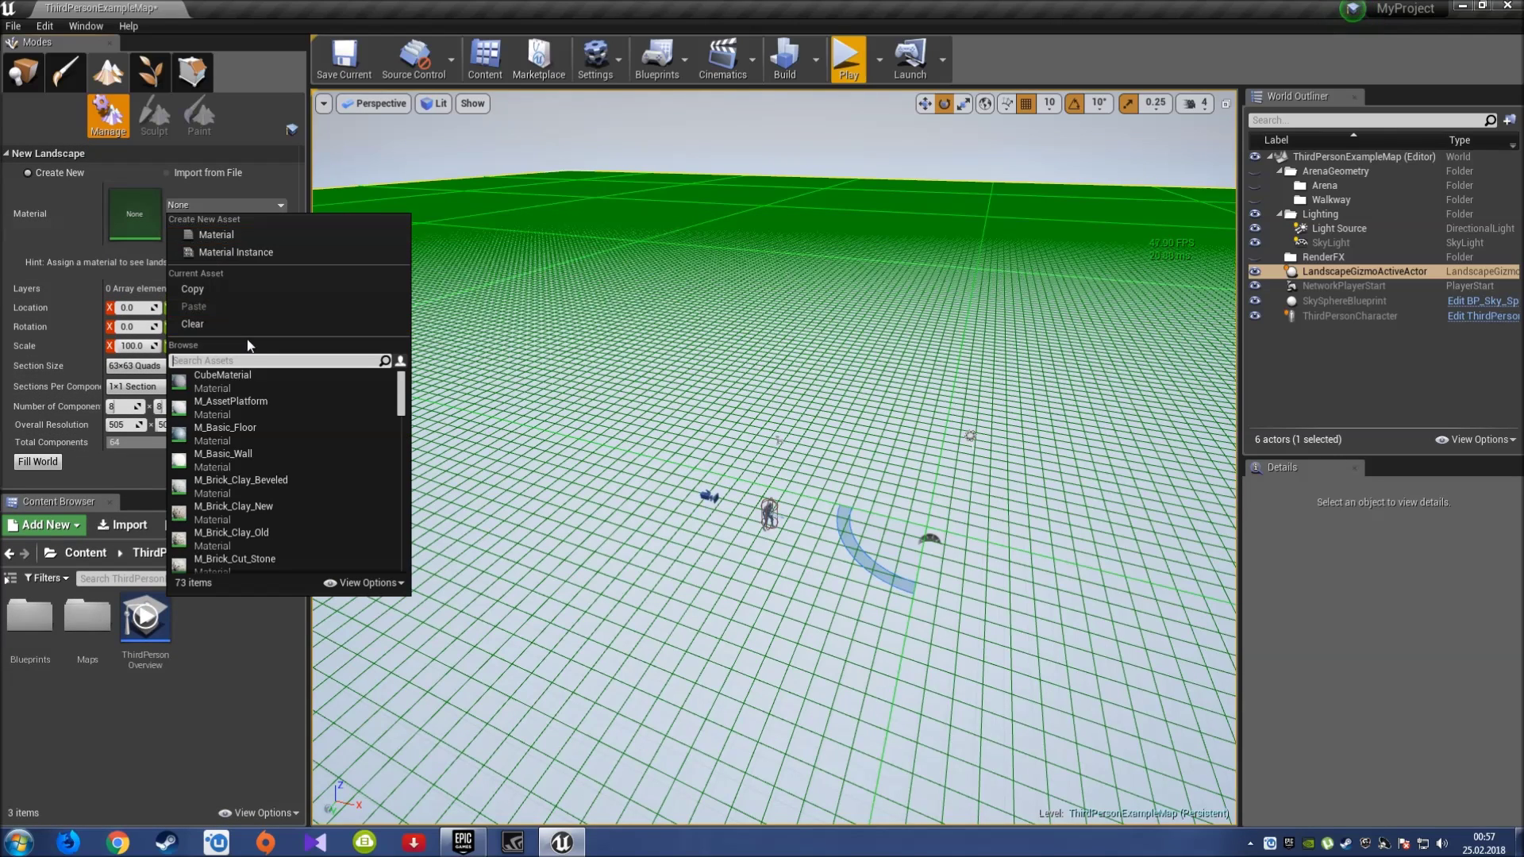
text(grass)
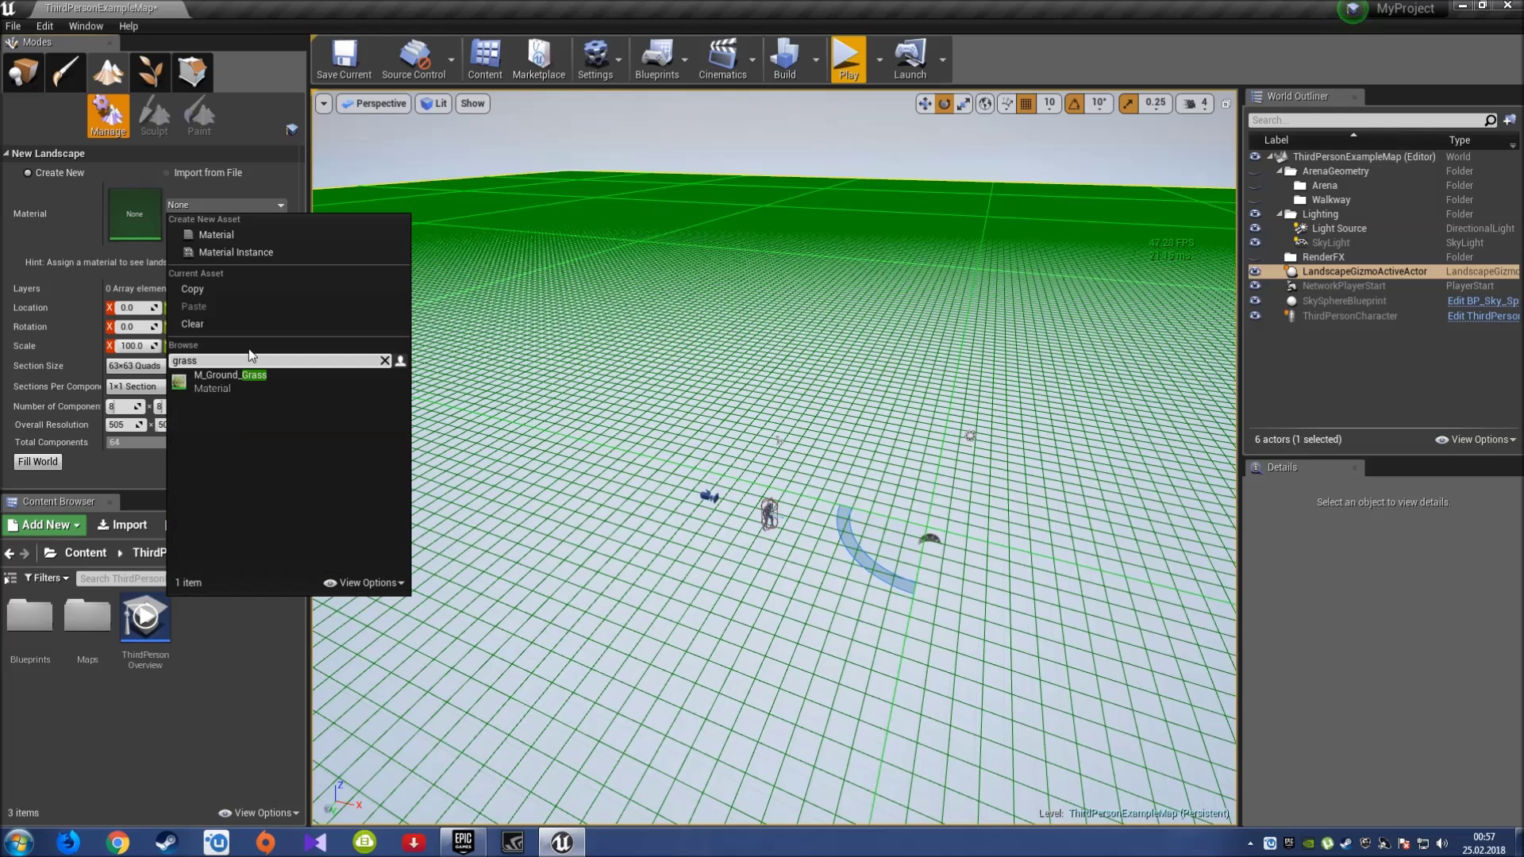
click(241, 385)
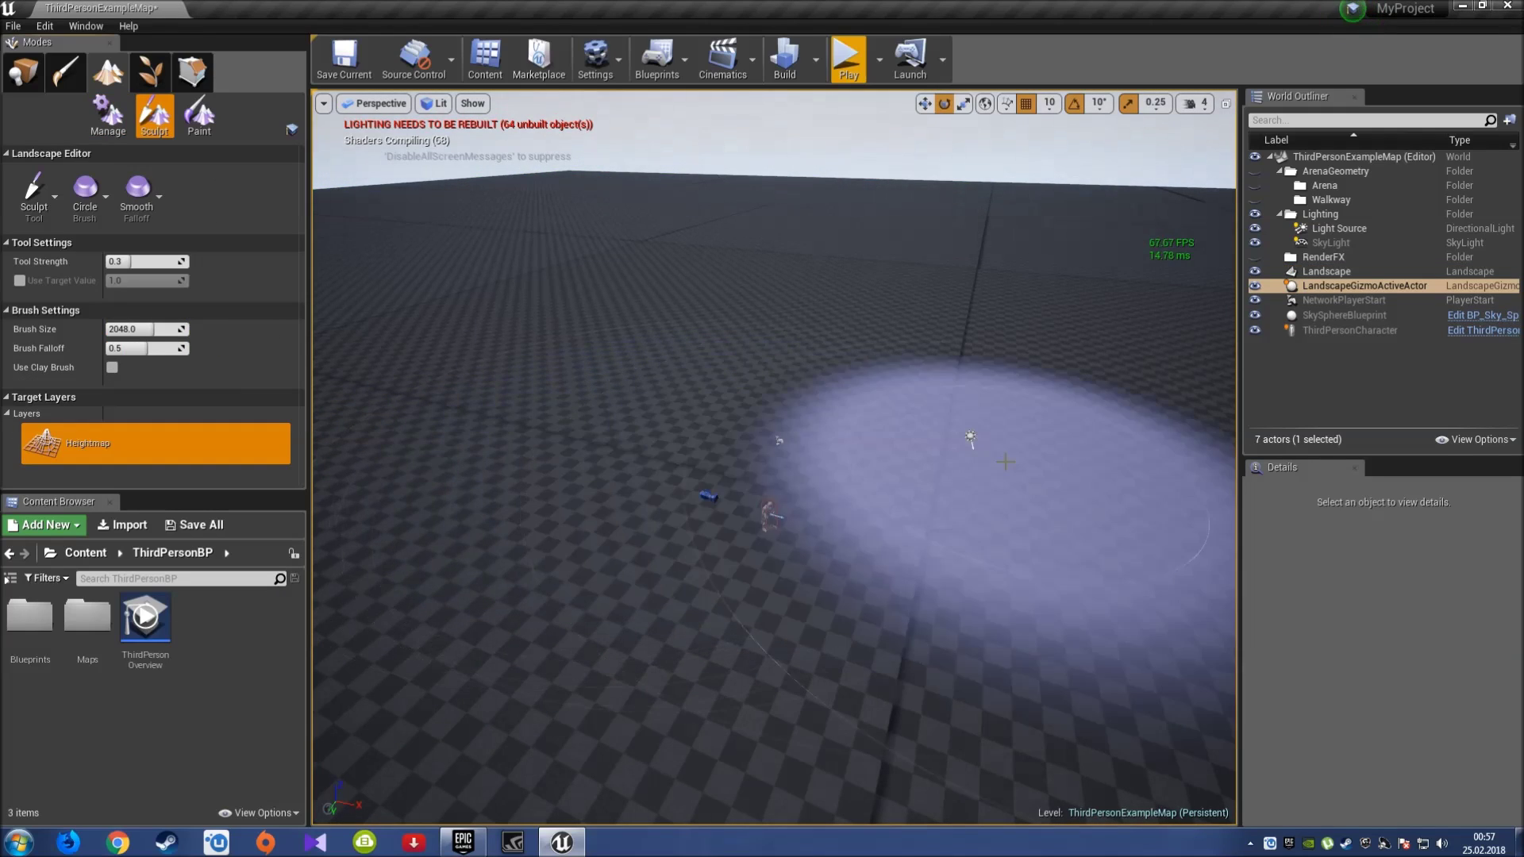
Set the viewport camera speed to 6 and tilt the view down onto the landscape.
click(1192, 103)
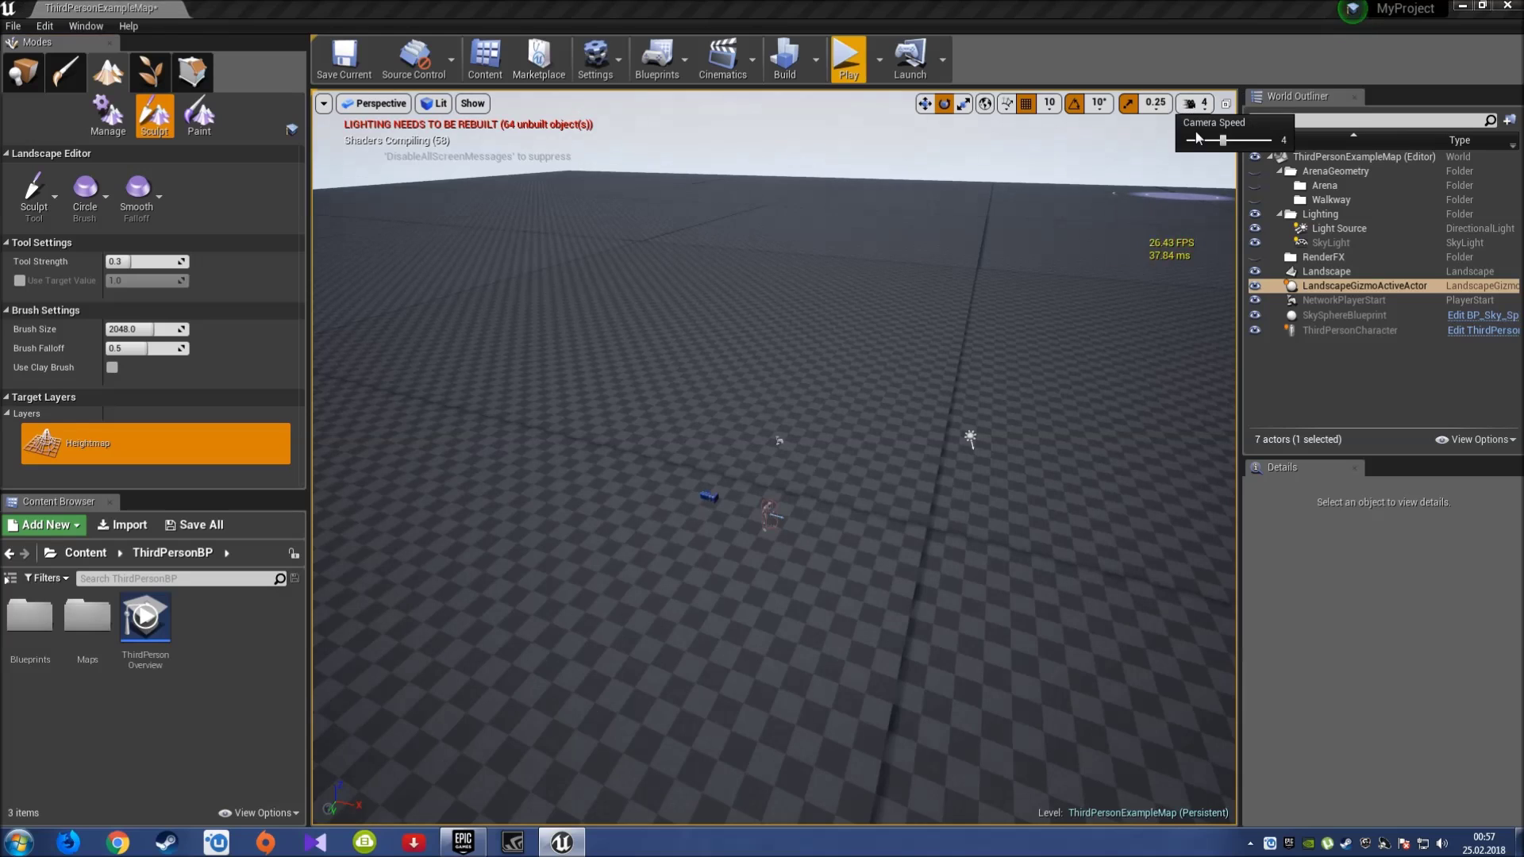
click(1246, 140)
mouse_move(1106, 282)
right_down()
mouse_move(1106, 381)
mouse_move(1032, 381)
right_up()
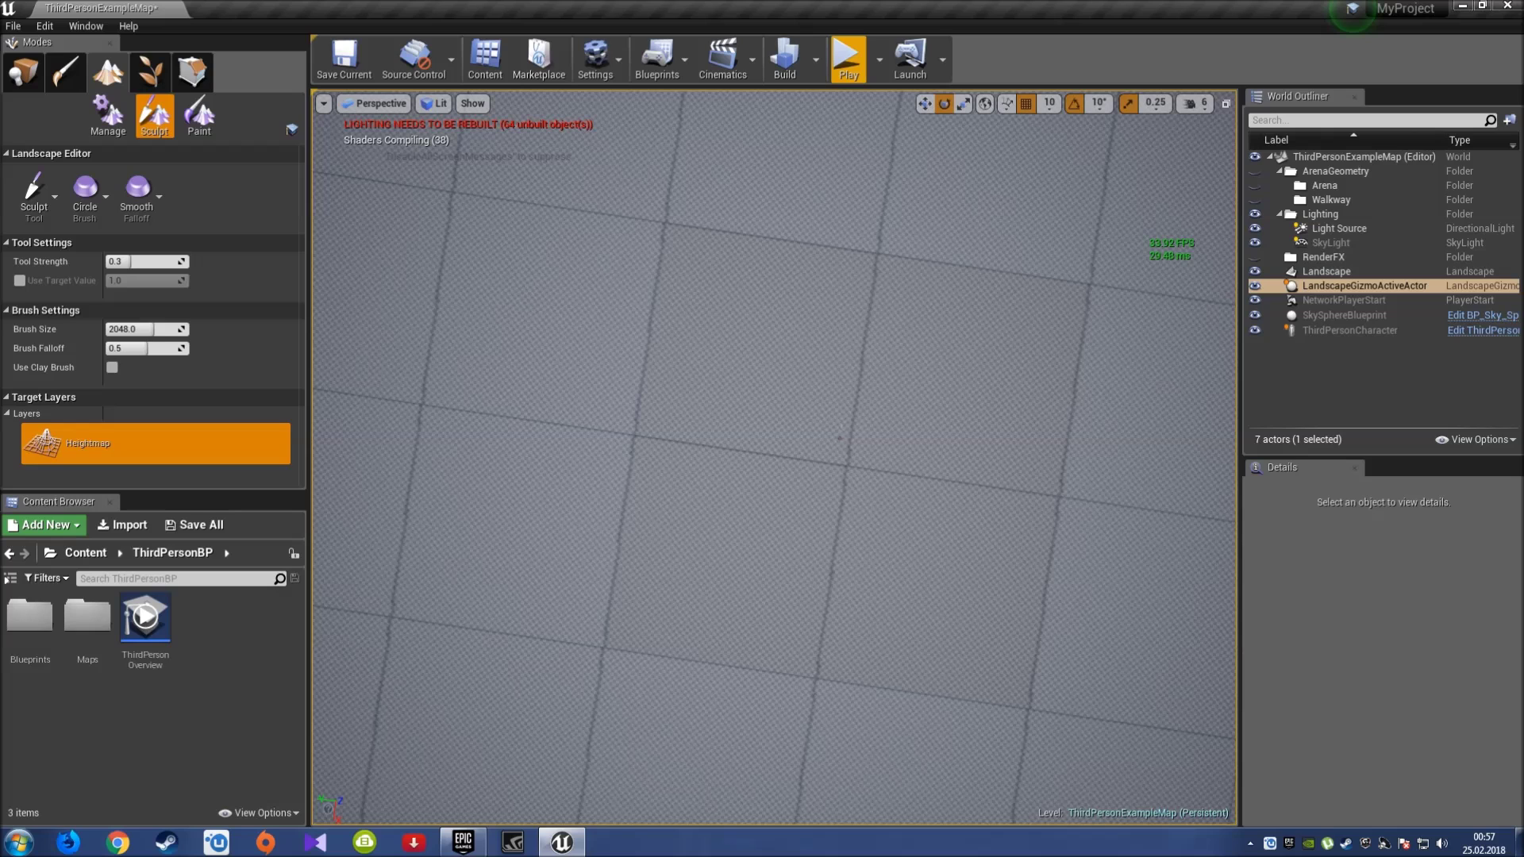
right_drag(1032, 380, 990, 387)
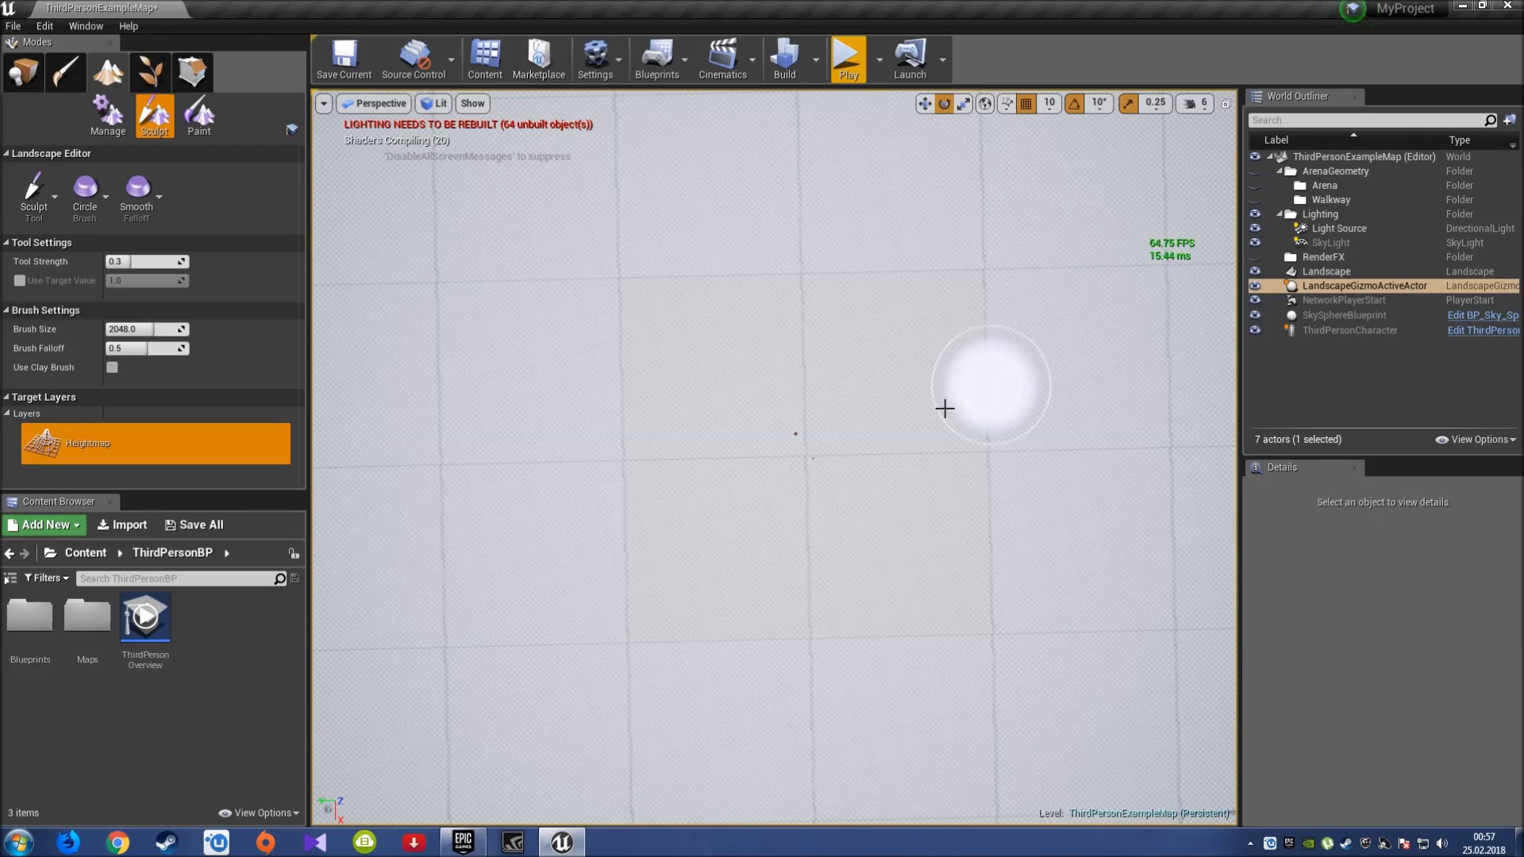
Frame the whole green landscape and start building the level's lighting.
right_drag(929, 427, 930, 427)
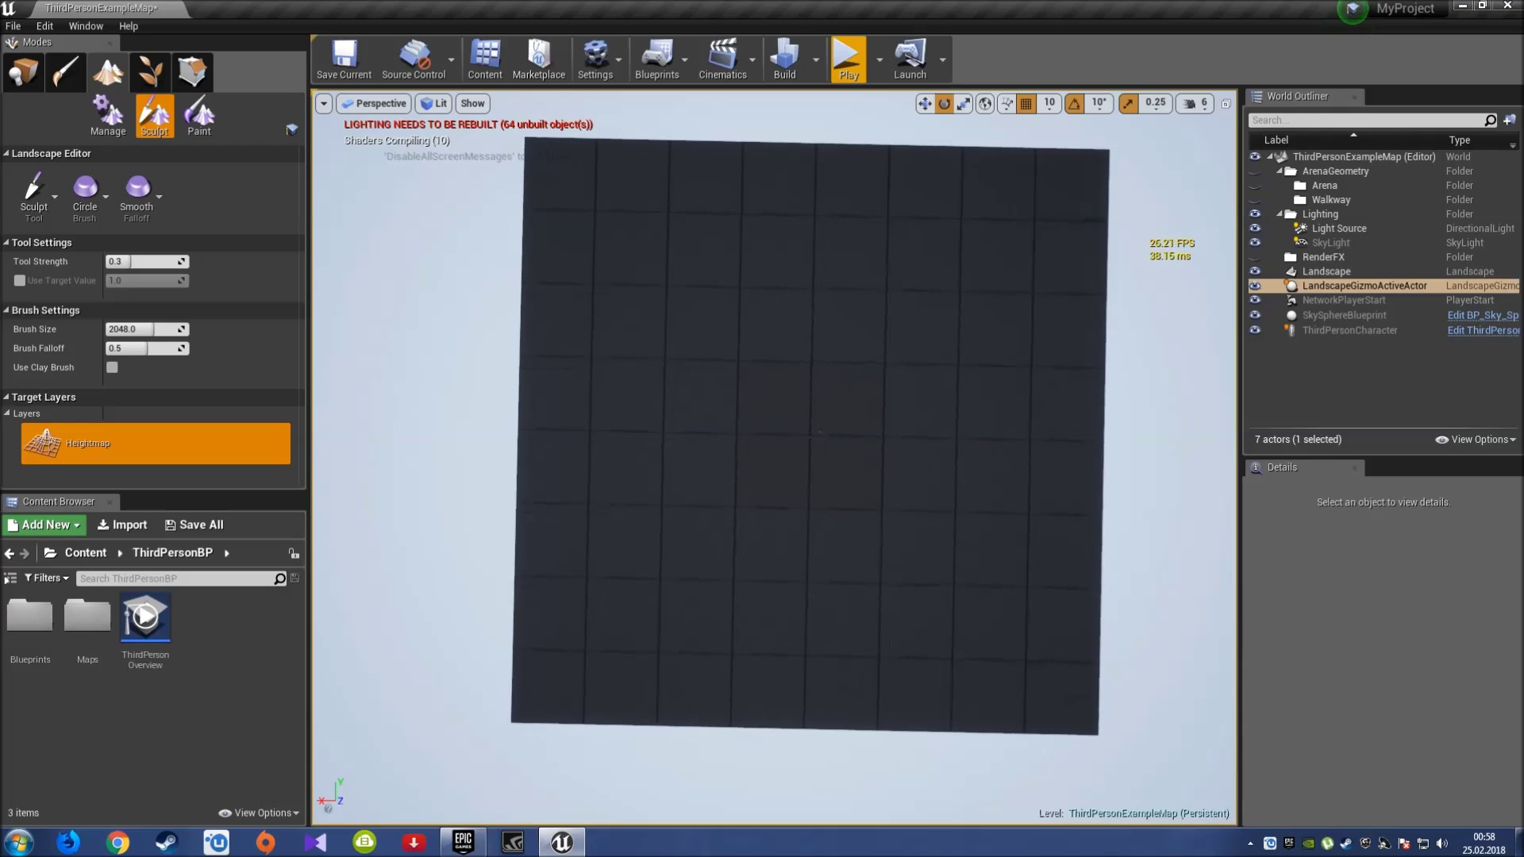
right_drag(877, 408, 877, 408)
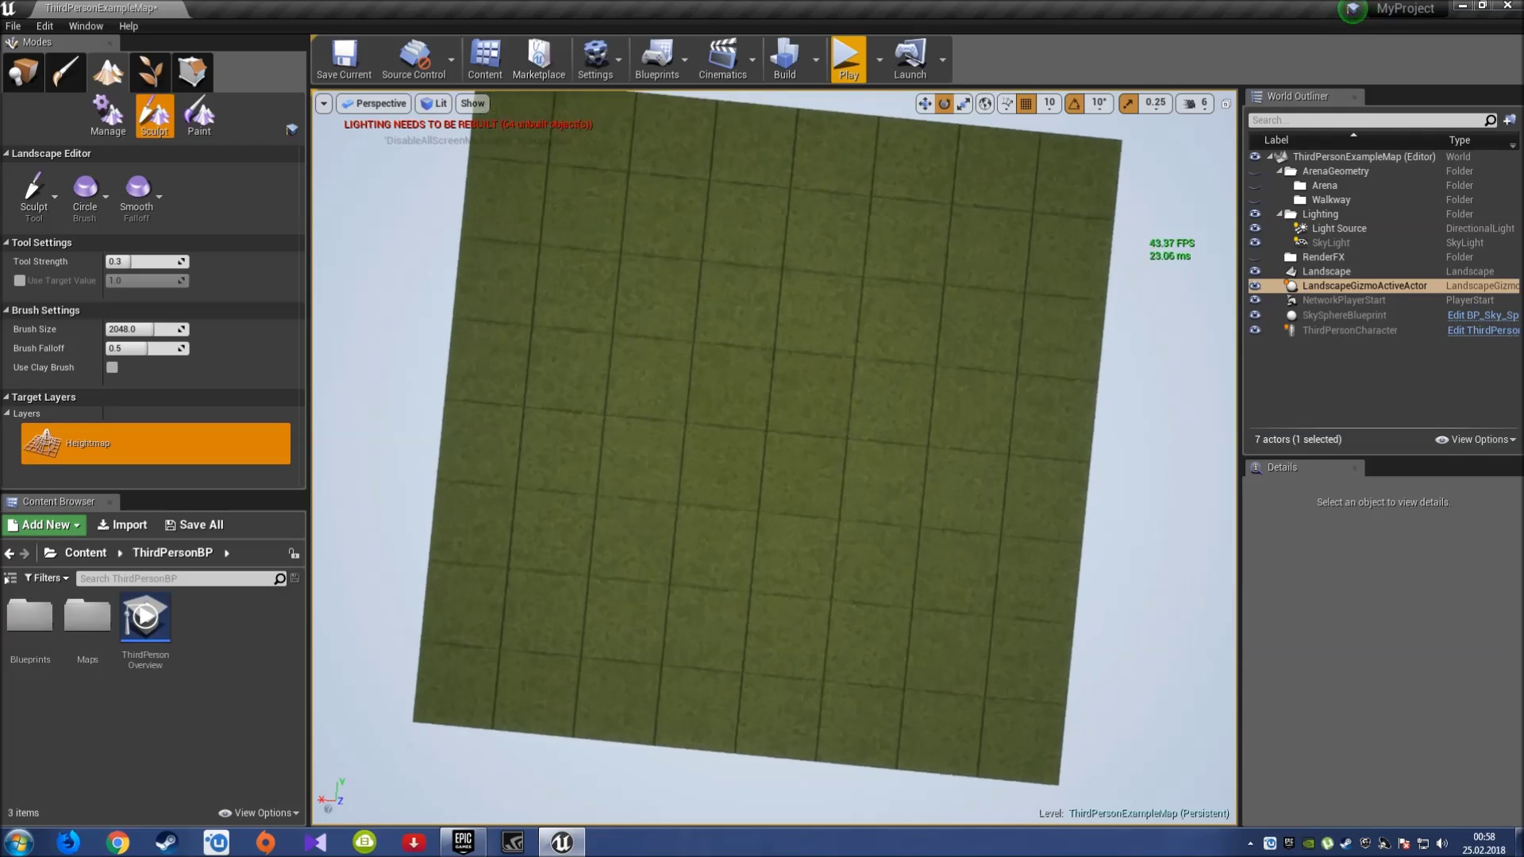
right_drag(699, 237, 699, 237)
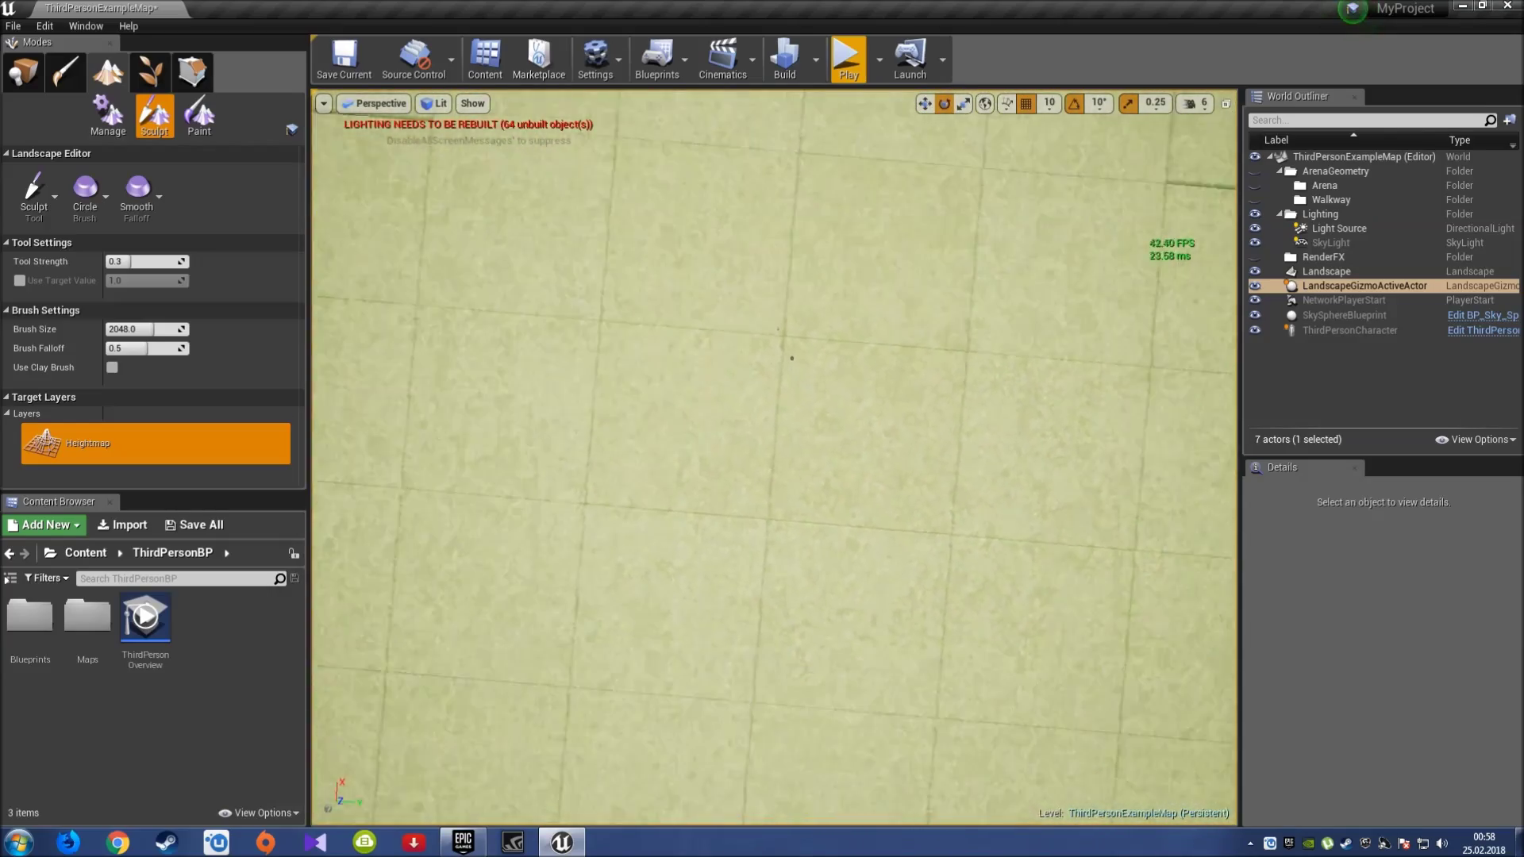
right_drag(780, 172, 780, 172)
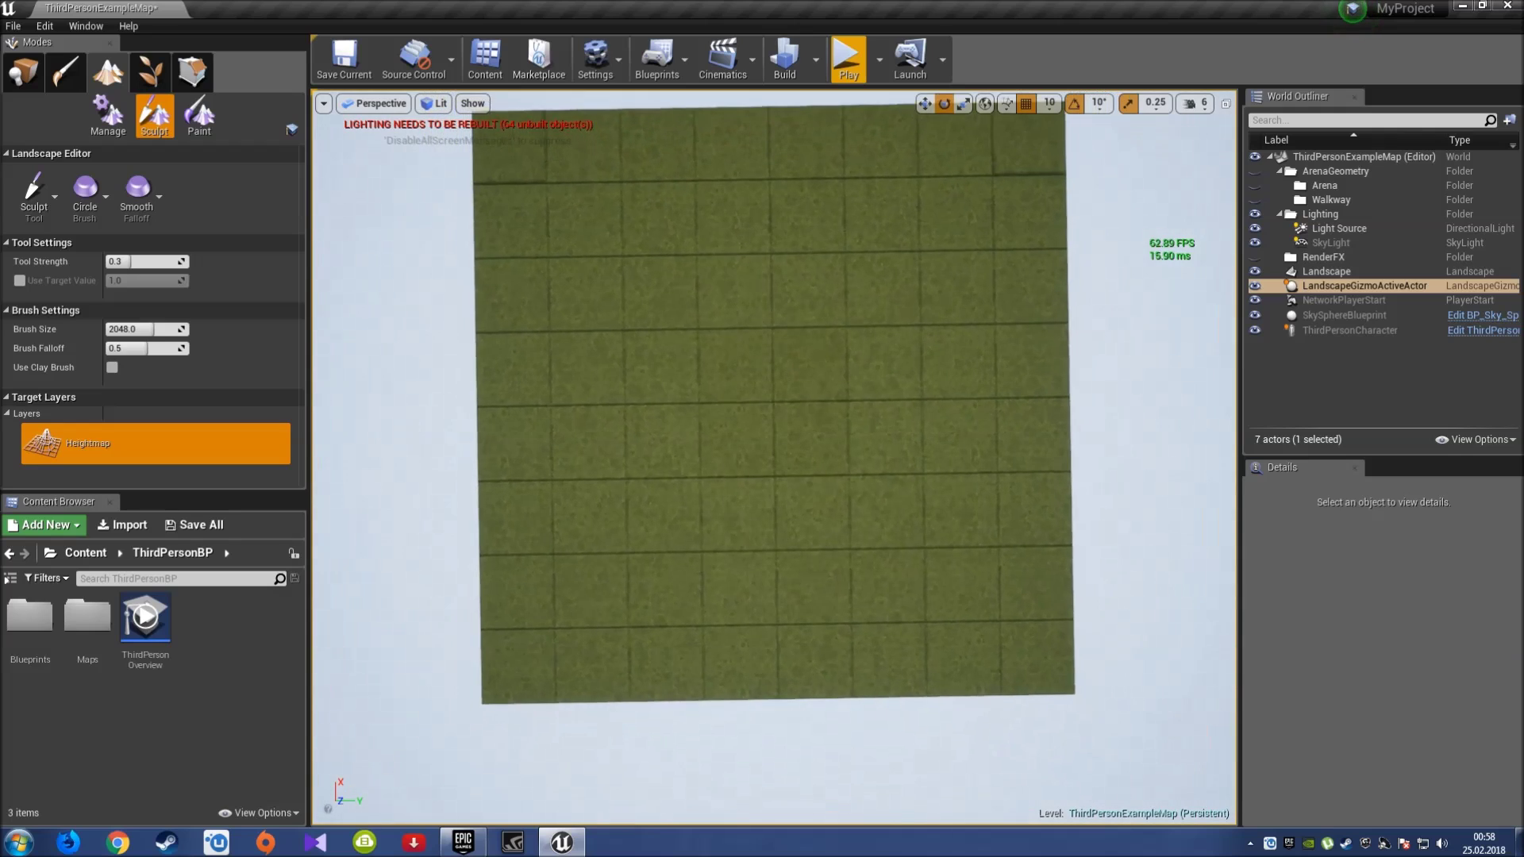
click(784, 57)
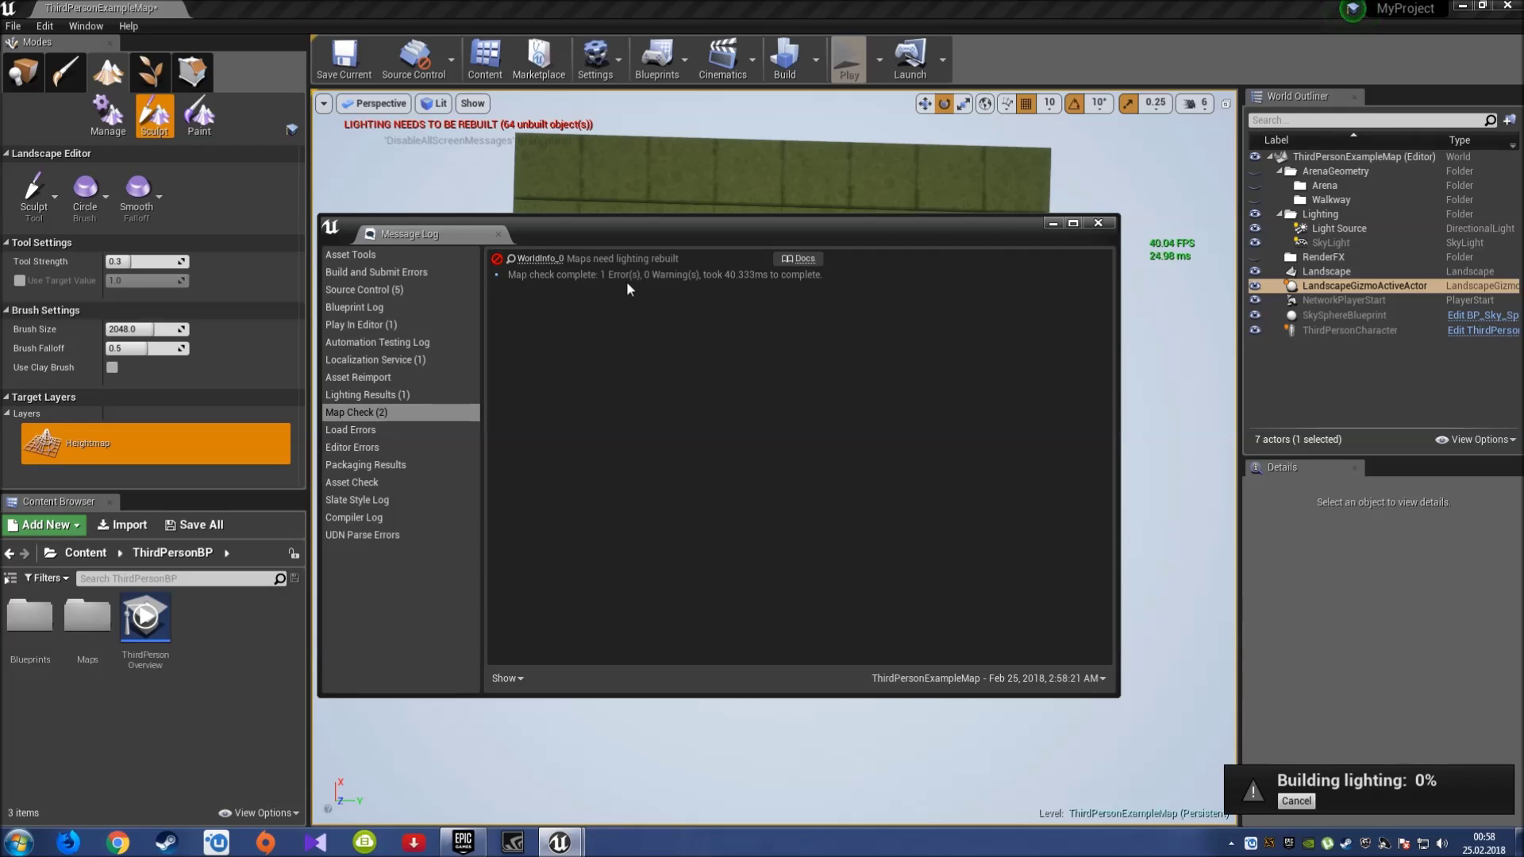
Close the map check log and look around the landscape while the lighting build finishes.
click(1096, 225)
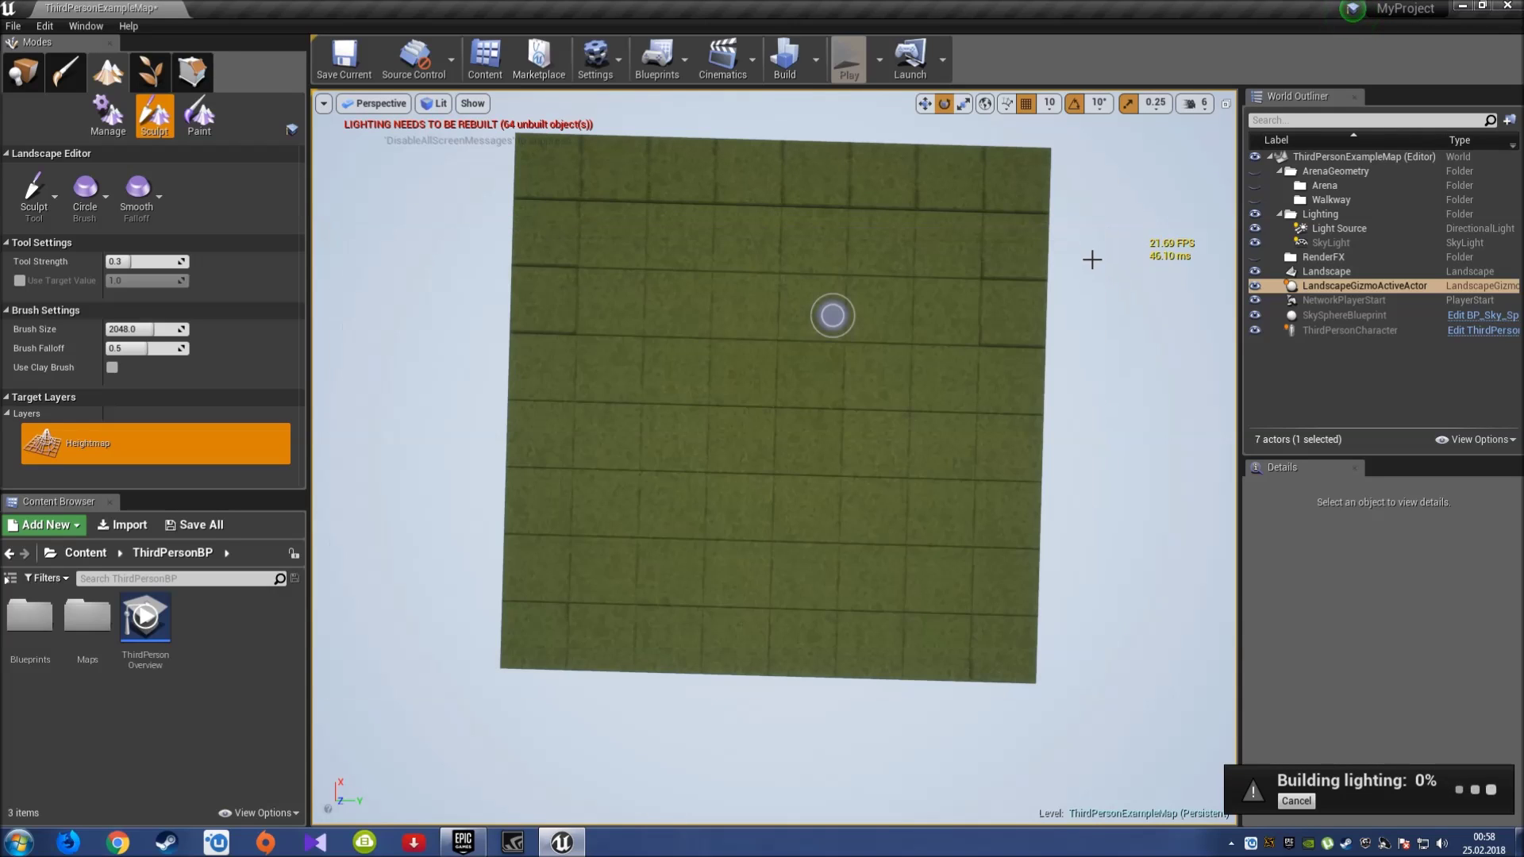
right_drag(837, 389, 837, 389)
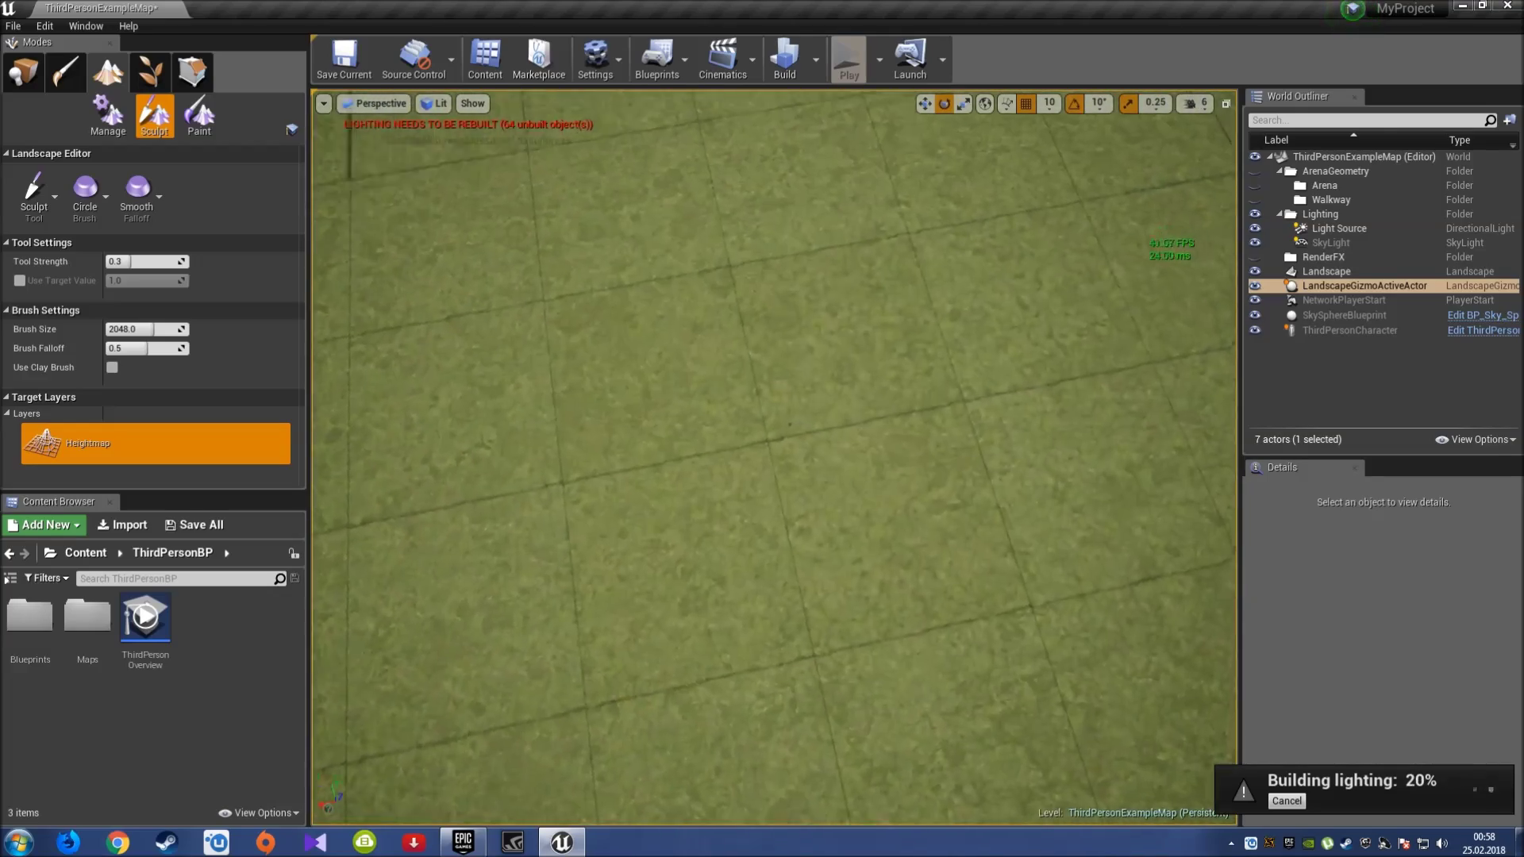
right_drag(703, 322, 703, 322)
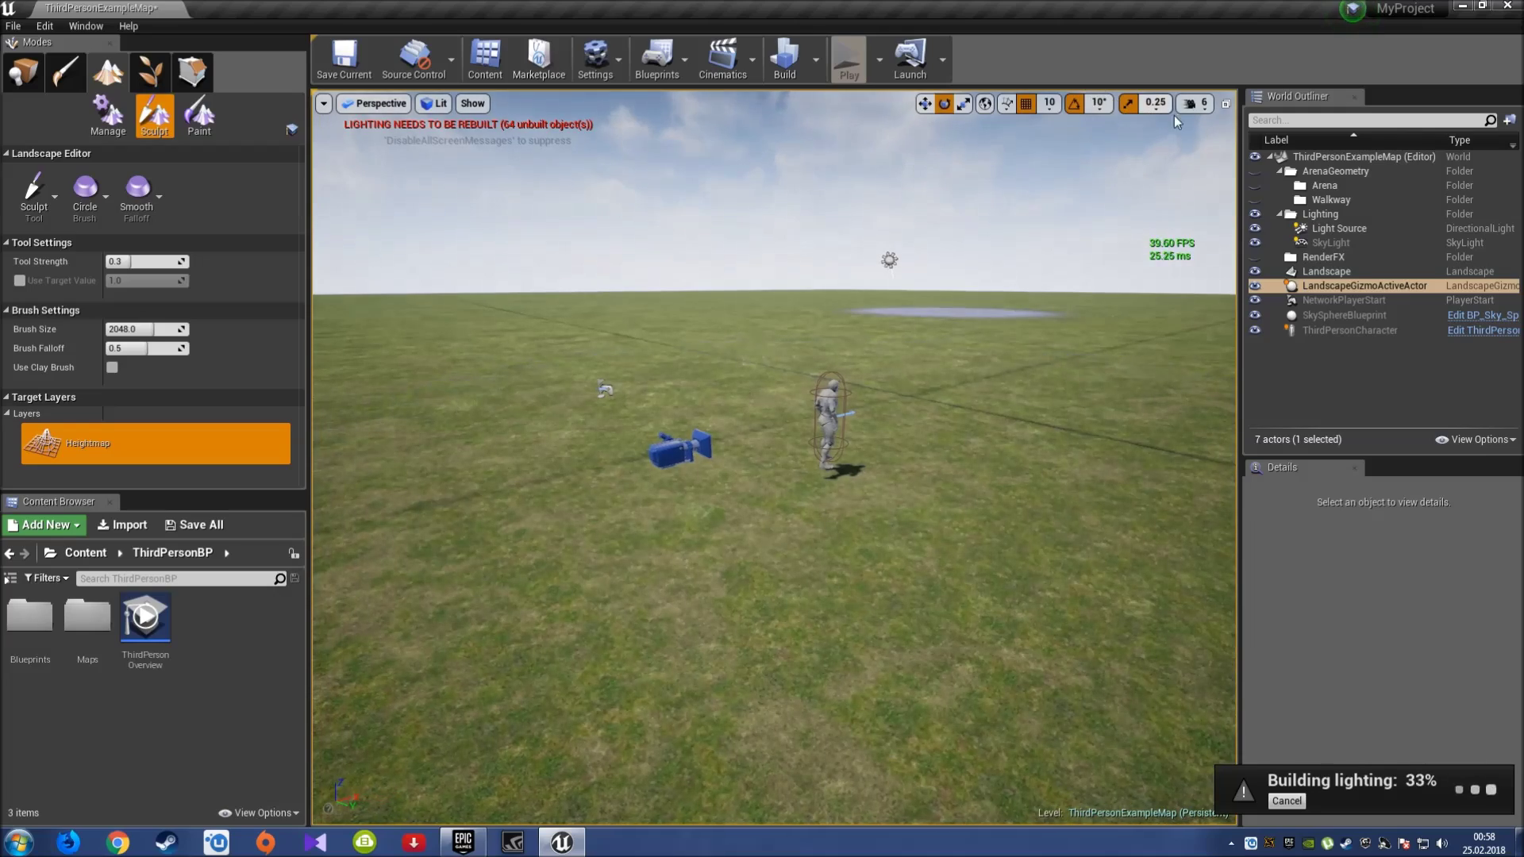
click(1196, 103)
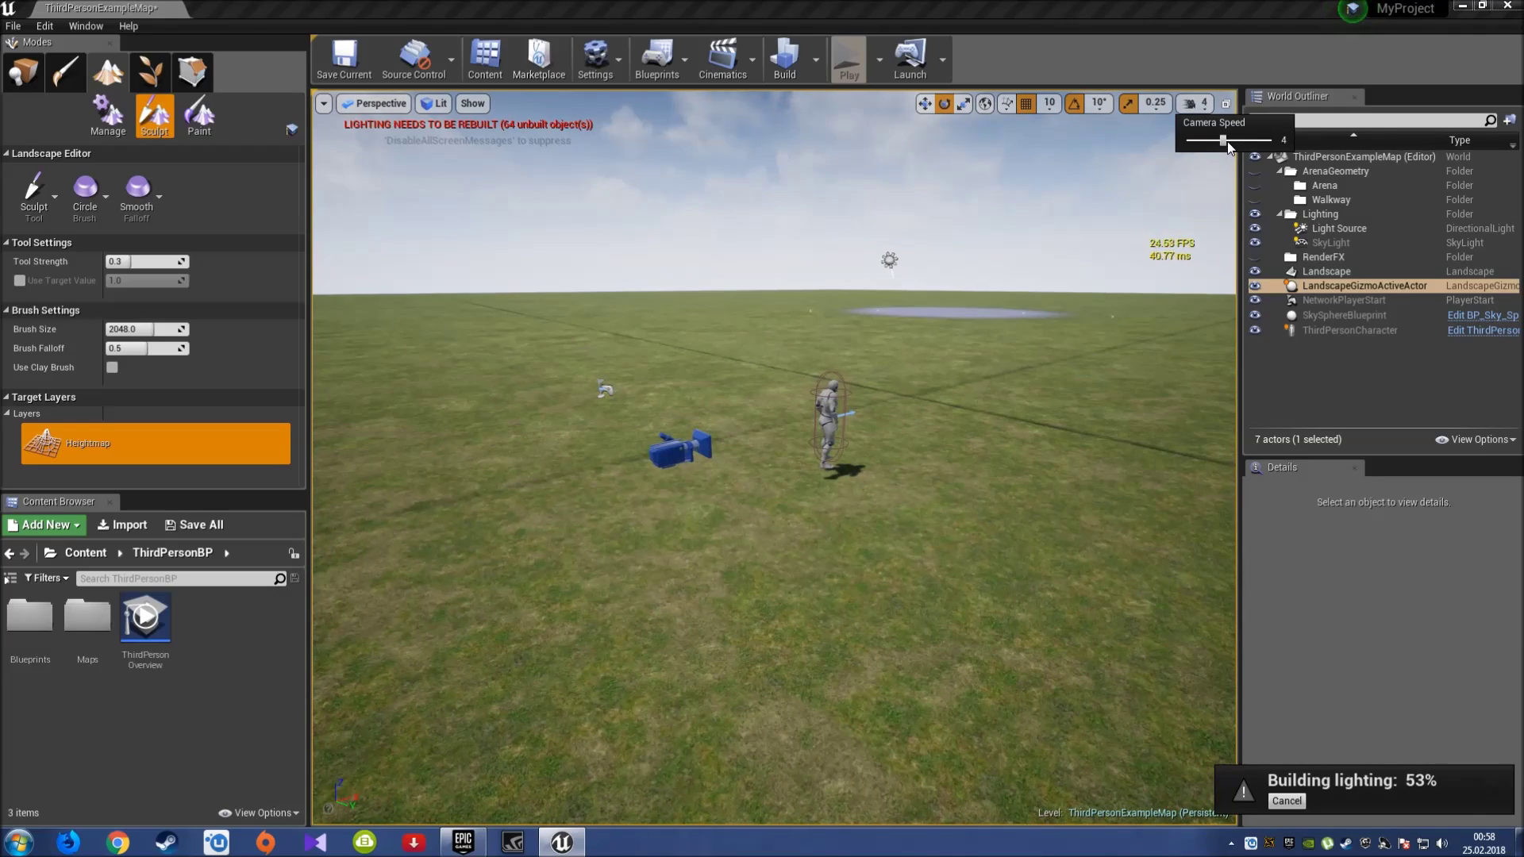
right_drag(849, 508, 849, 508)
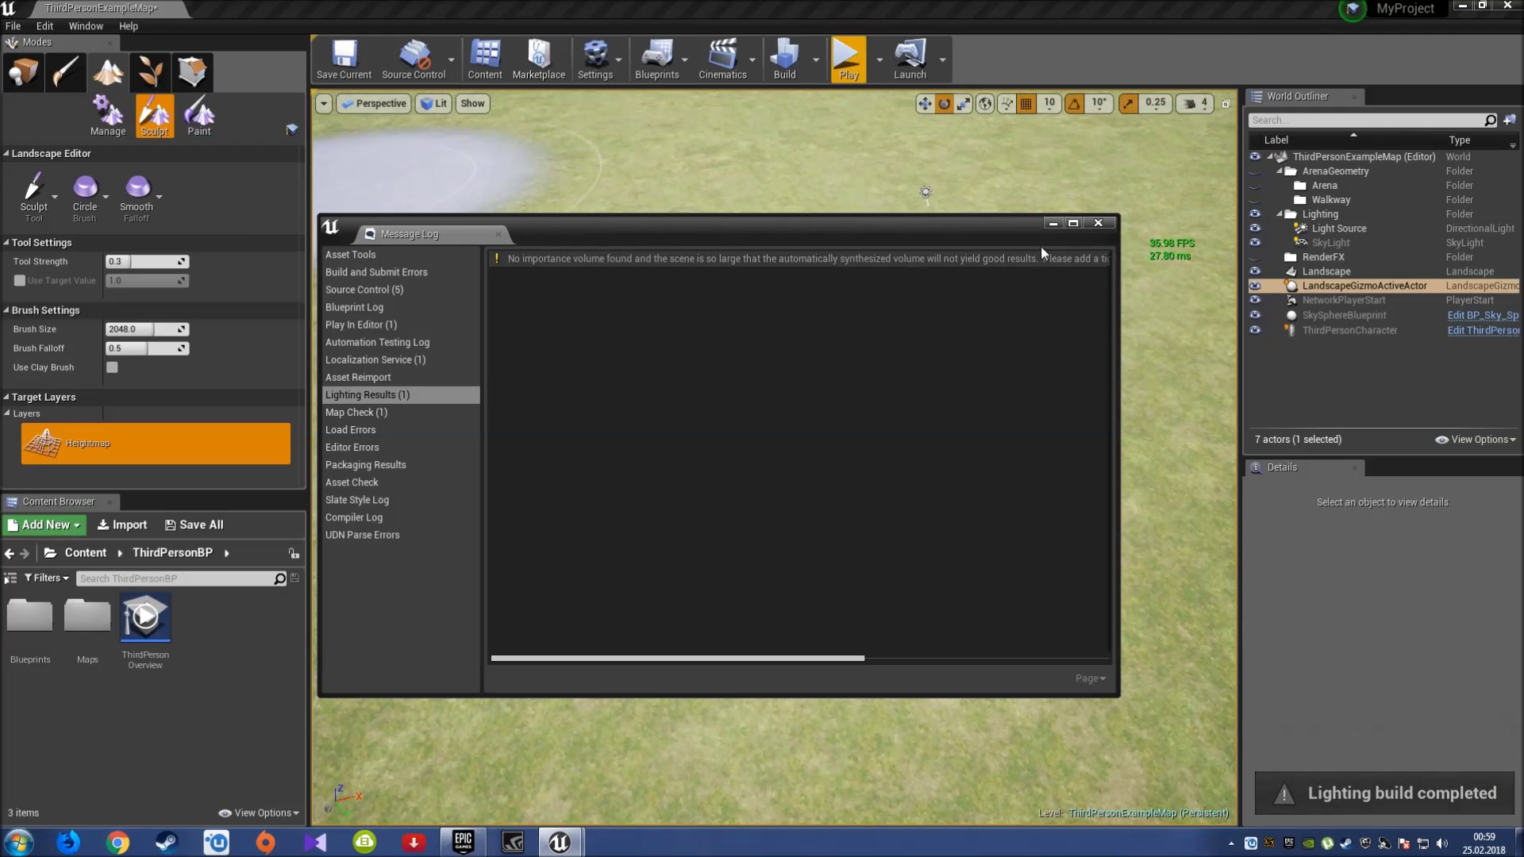
Close the lighting results log, switch to Place mode, and move the view toward the character.
click(1098, 223)
key(shift+1)
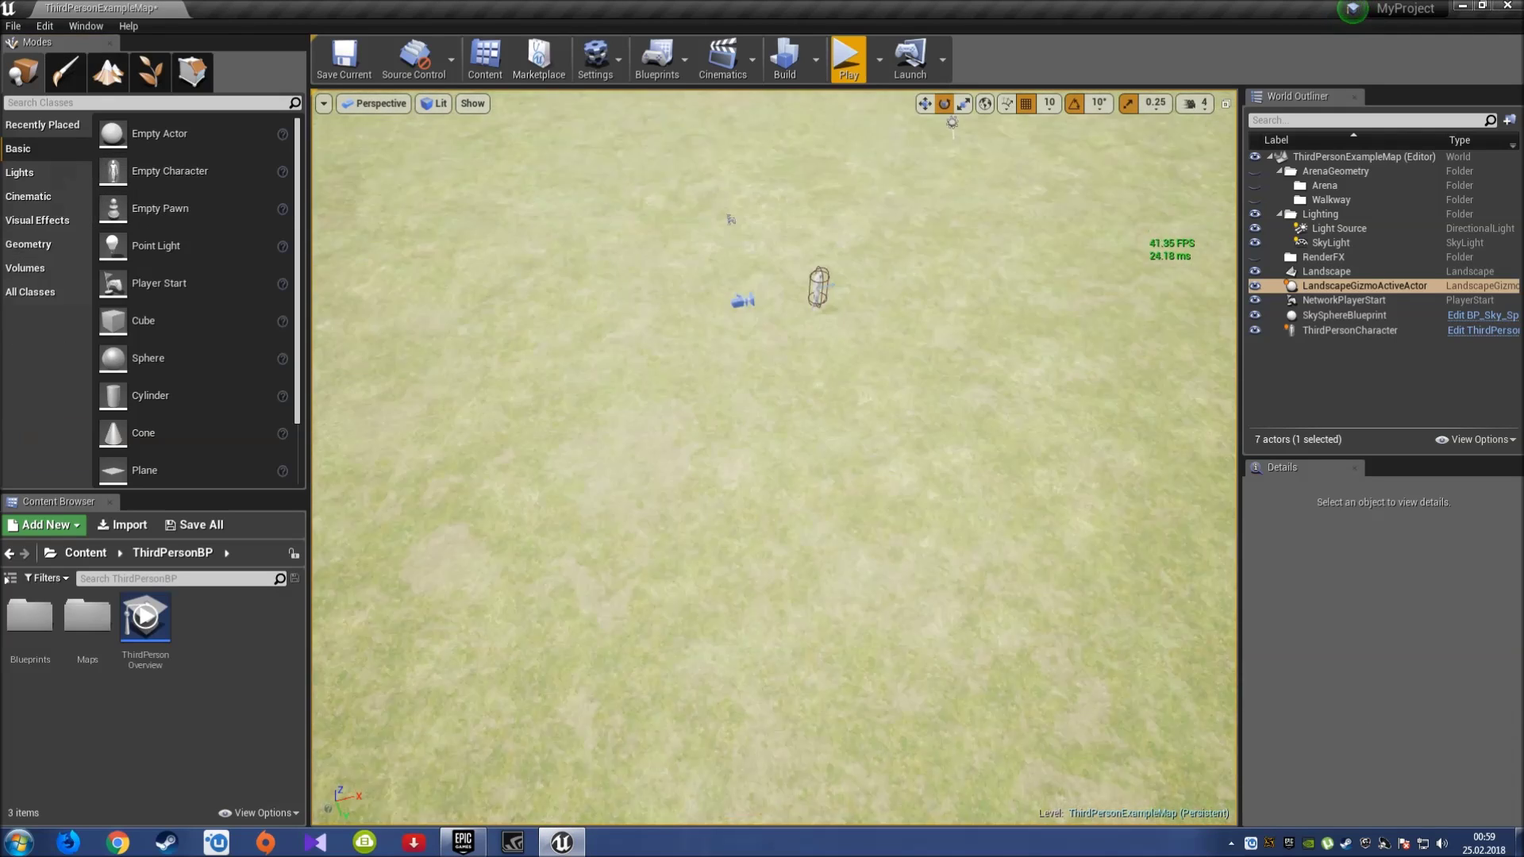
right_drag(730, 219, 786, 350)
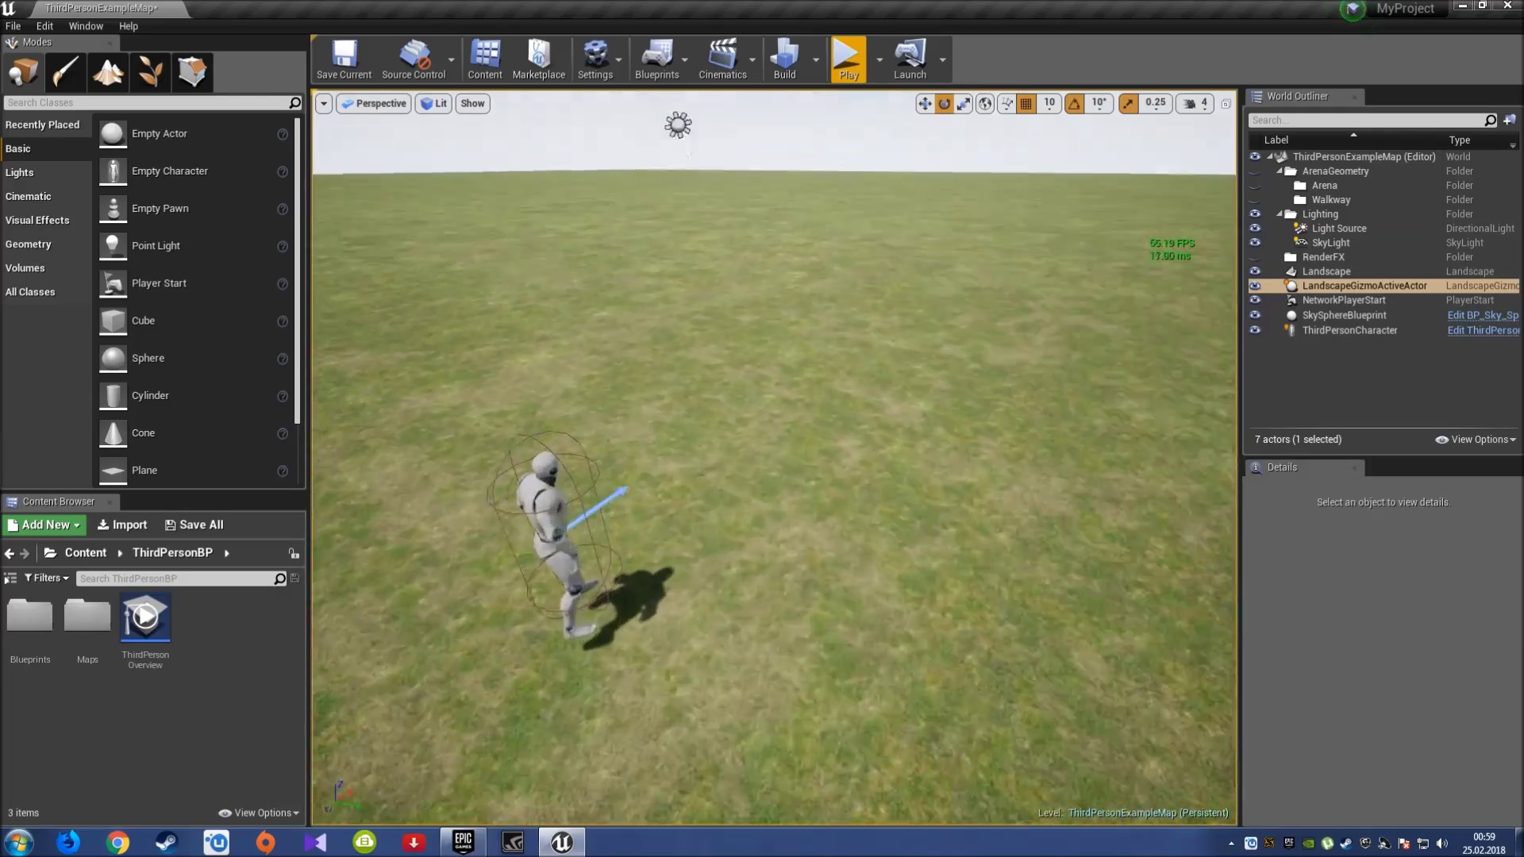
right_drag(786, 349, 614, 475)
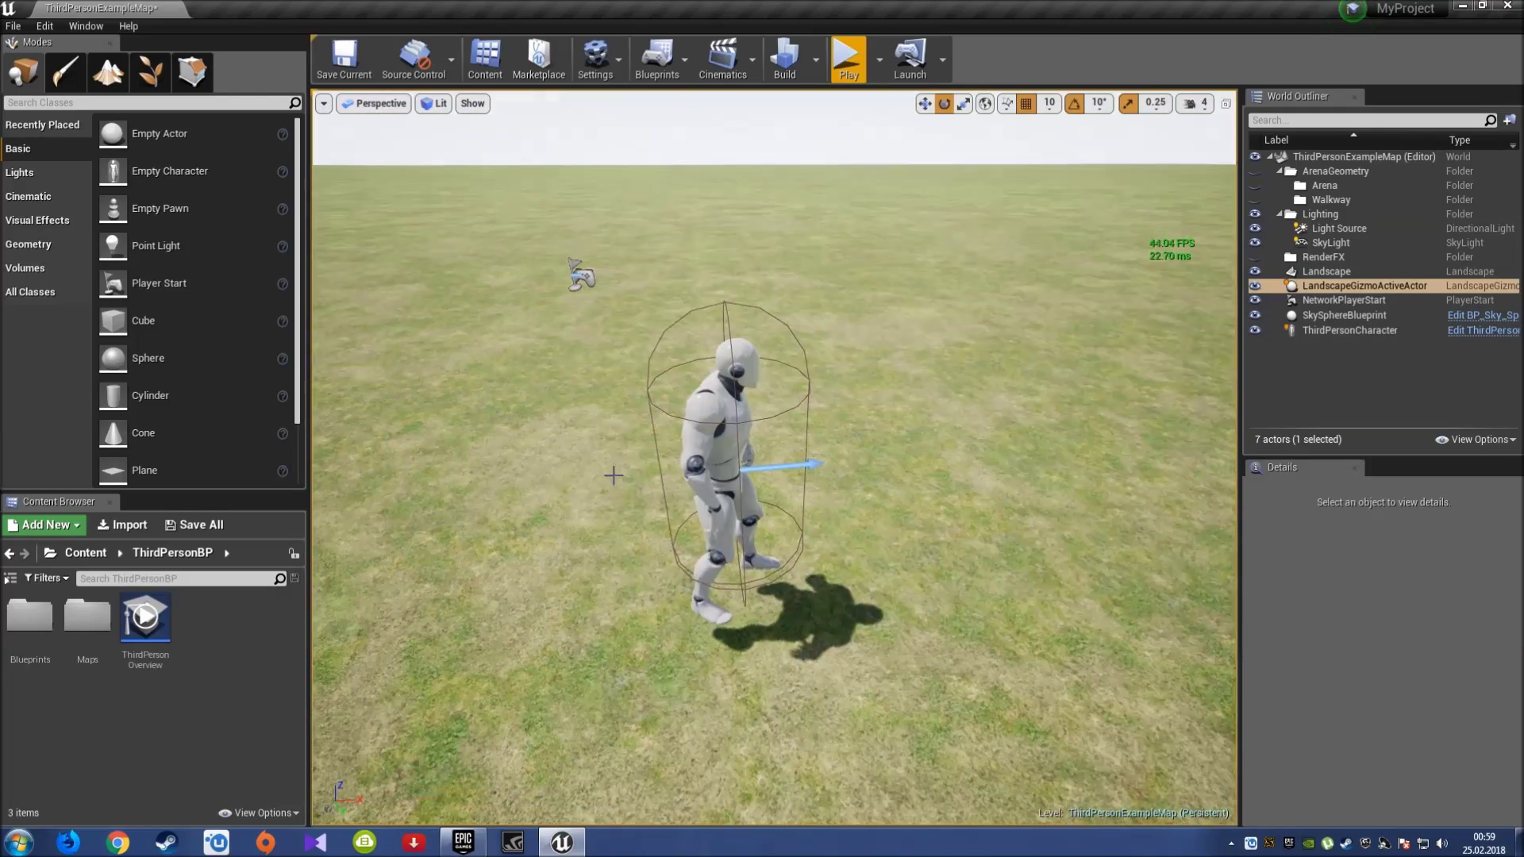
Lower the ThirdPersonCharacter 30 units onto the grass, then deselect it and zoom out.
click(723, 430)
drag(735, 433, 733, 480)
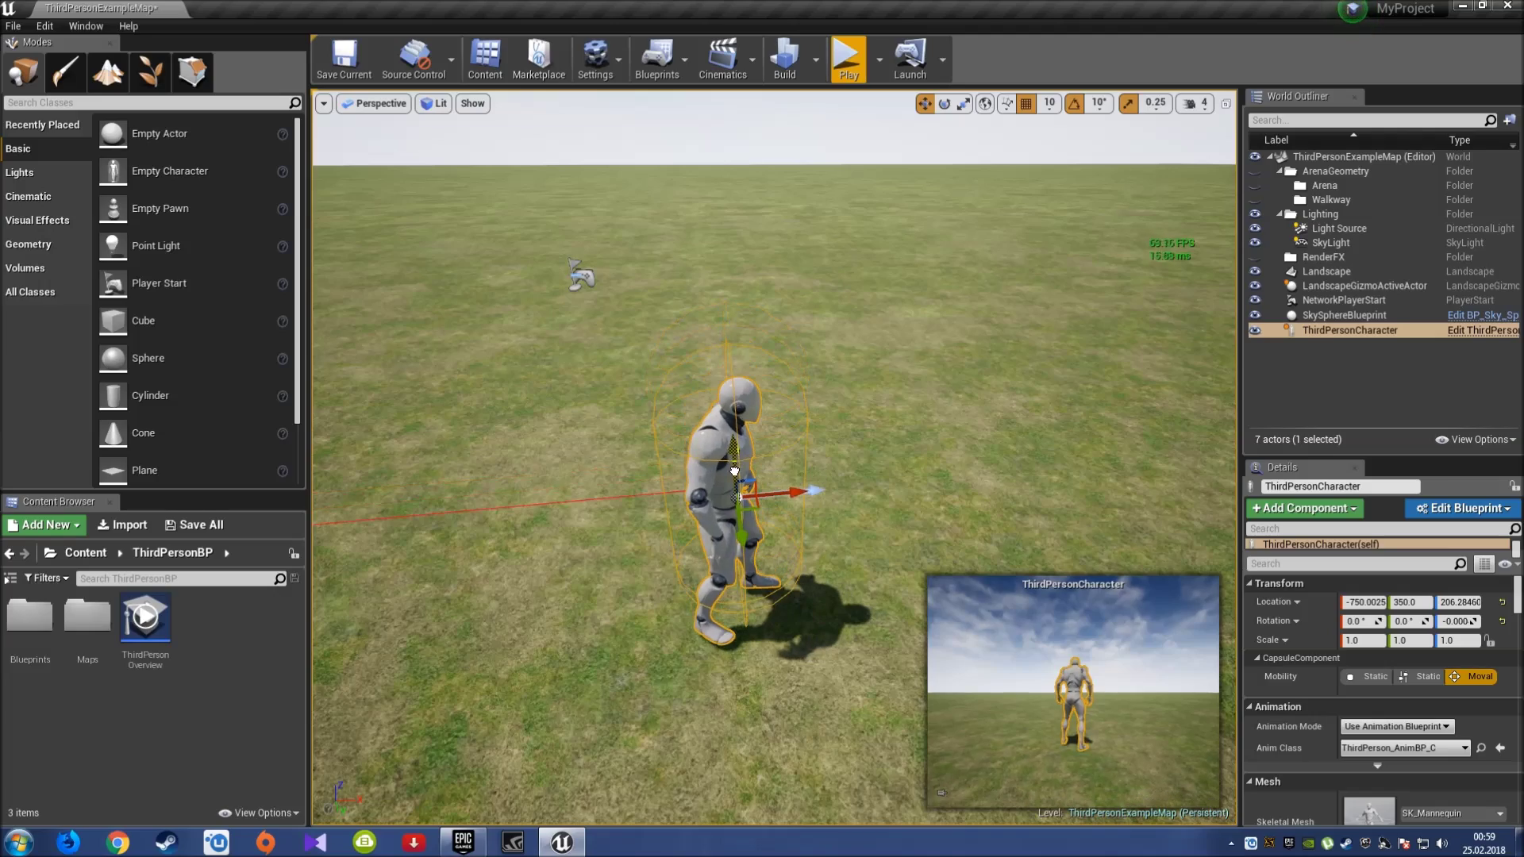
click(793, 508)
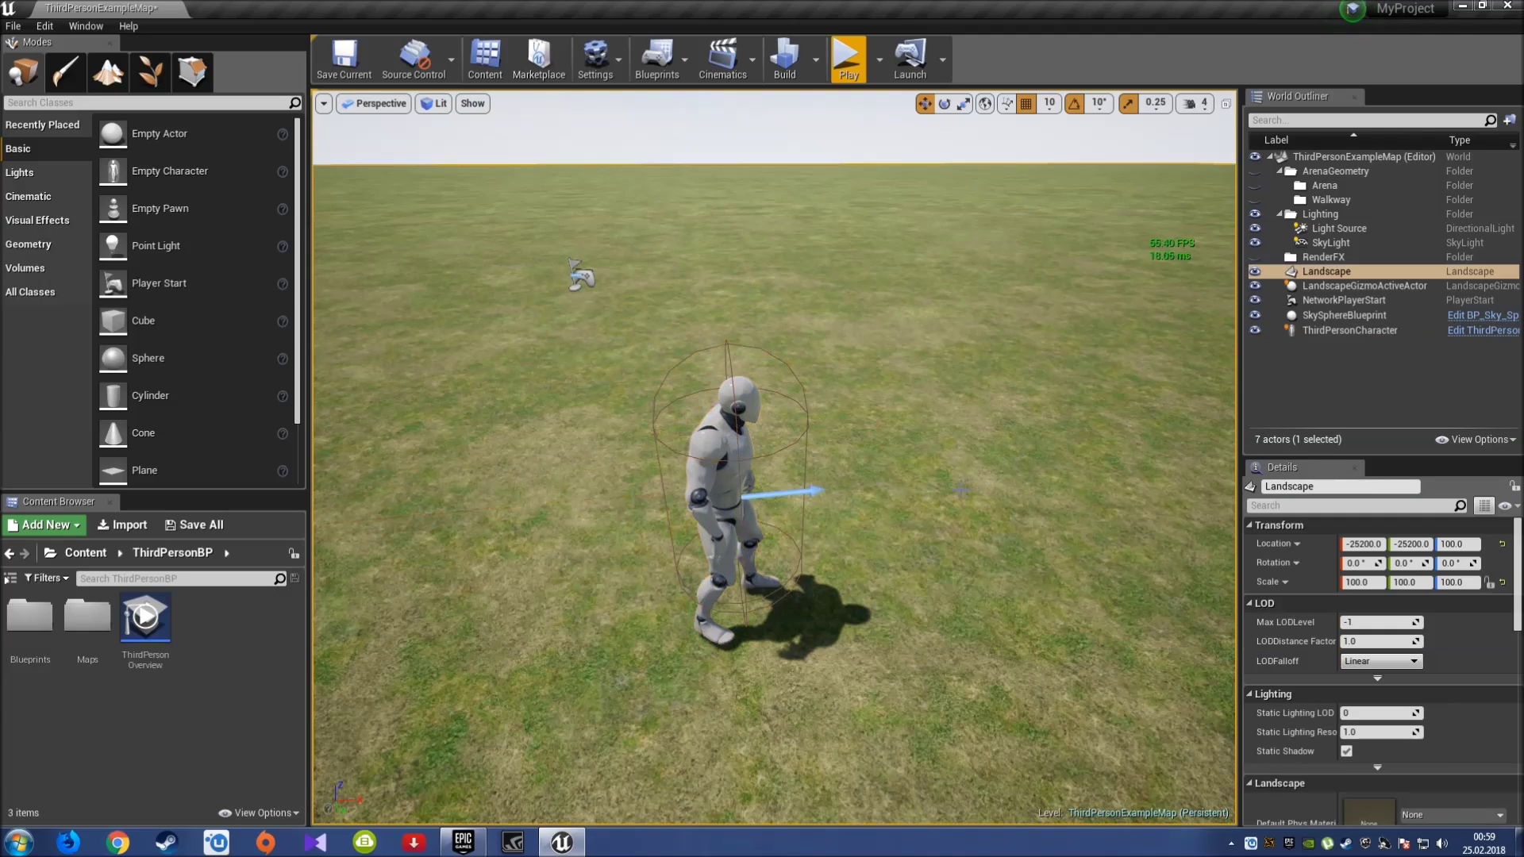
key(Escape)
mouse_move(793, 508)
right_down()
mouse_move(793, 445)
mouse_move(777, 444)
right_up()
scroll(793, 445, down, 8)
scroll(794, 444, down, 3)
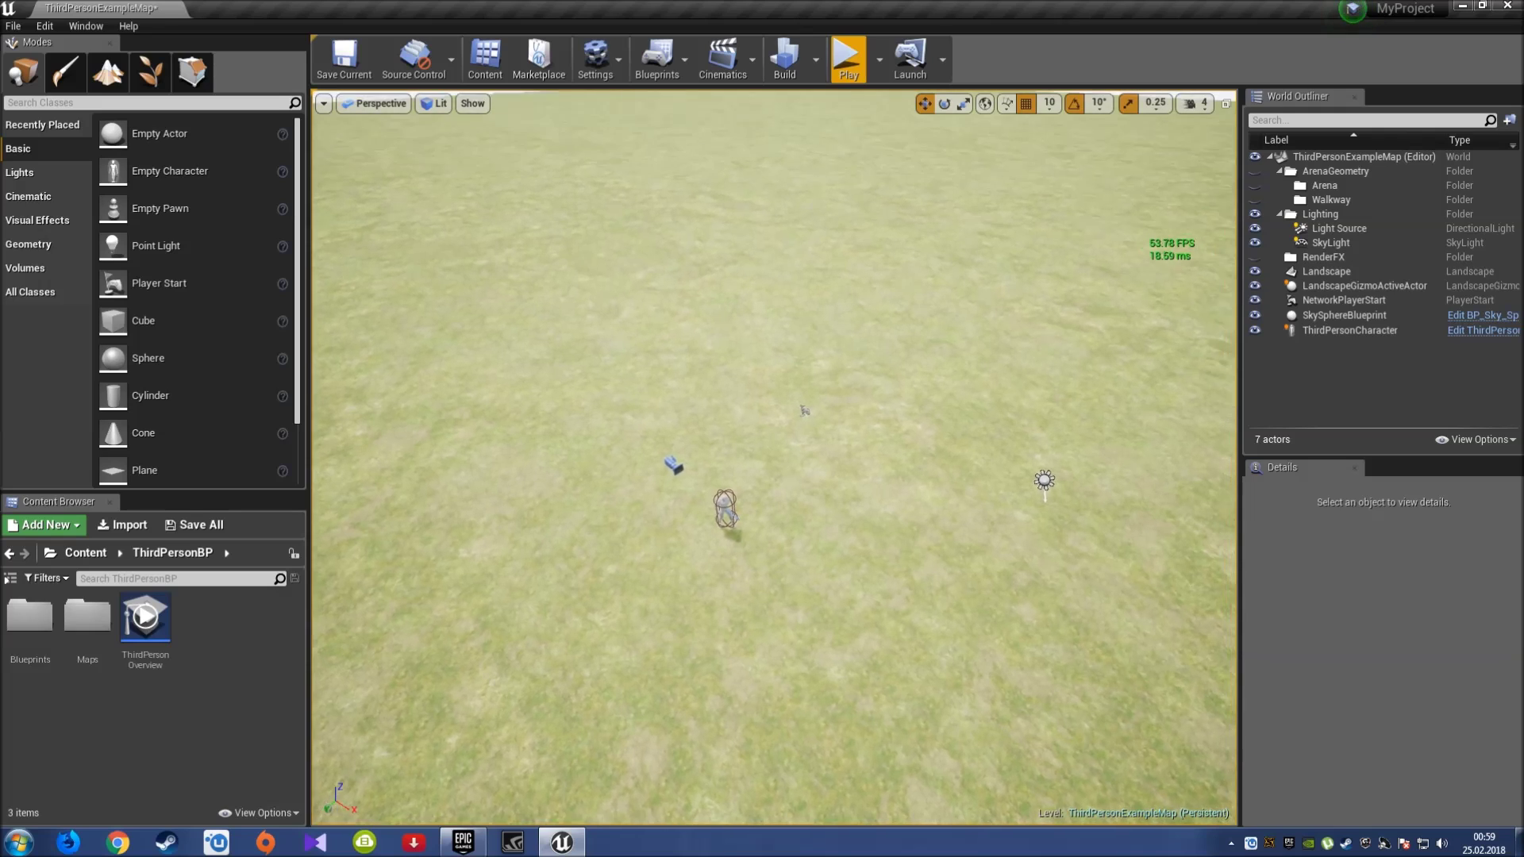
right_drag(960, 491, 957, 490)
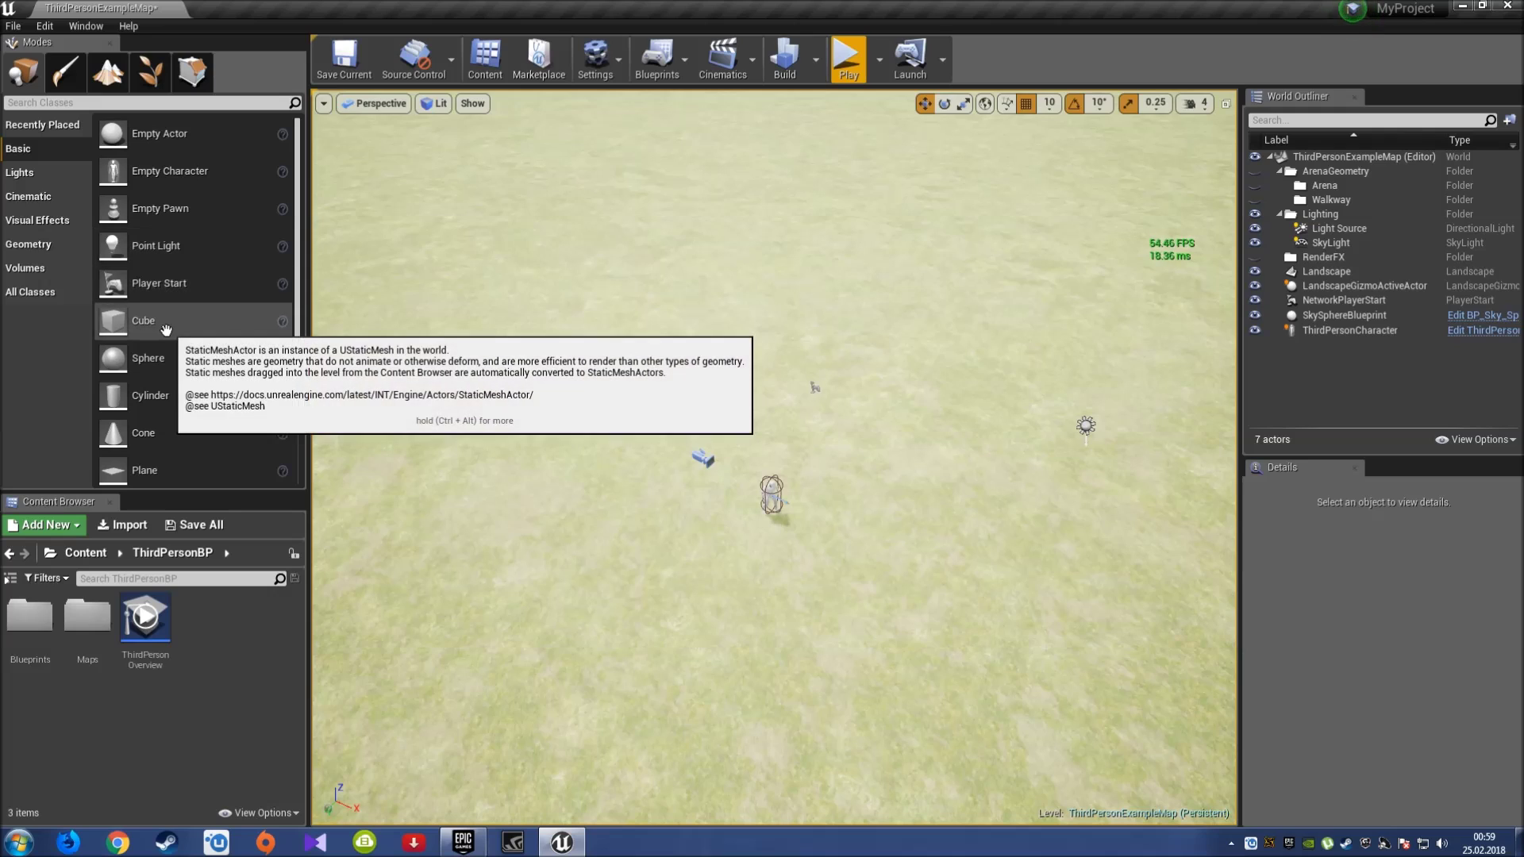
Place a Box brush from the Geometry shapes beside the character and focus on it.
click(35, 244)
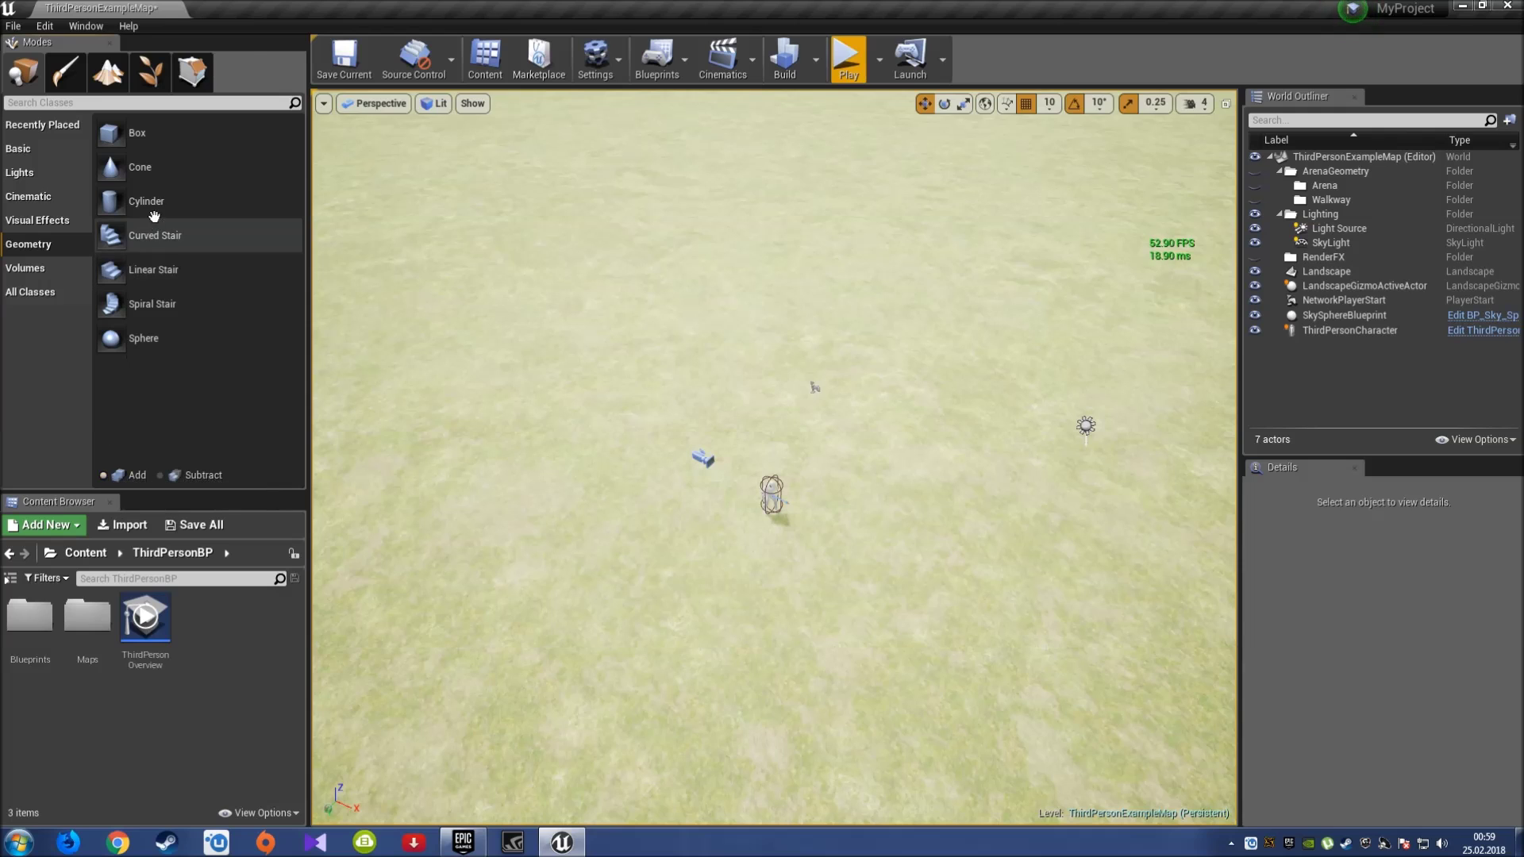
drag(142, 143, 806, 500)
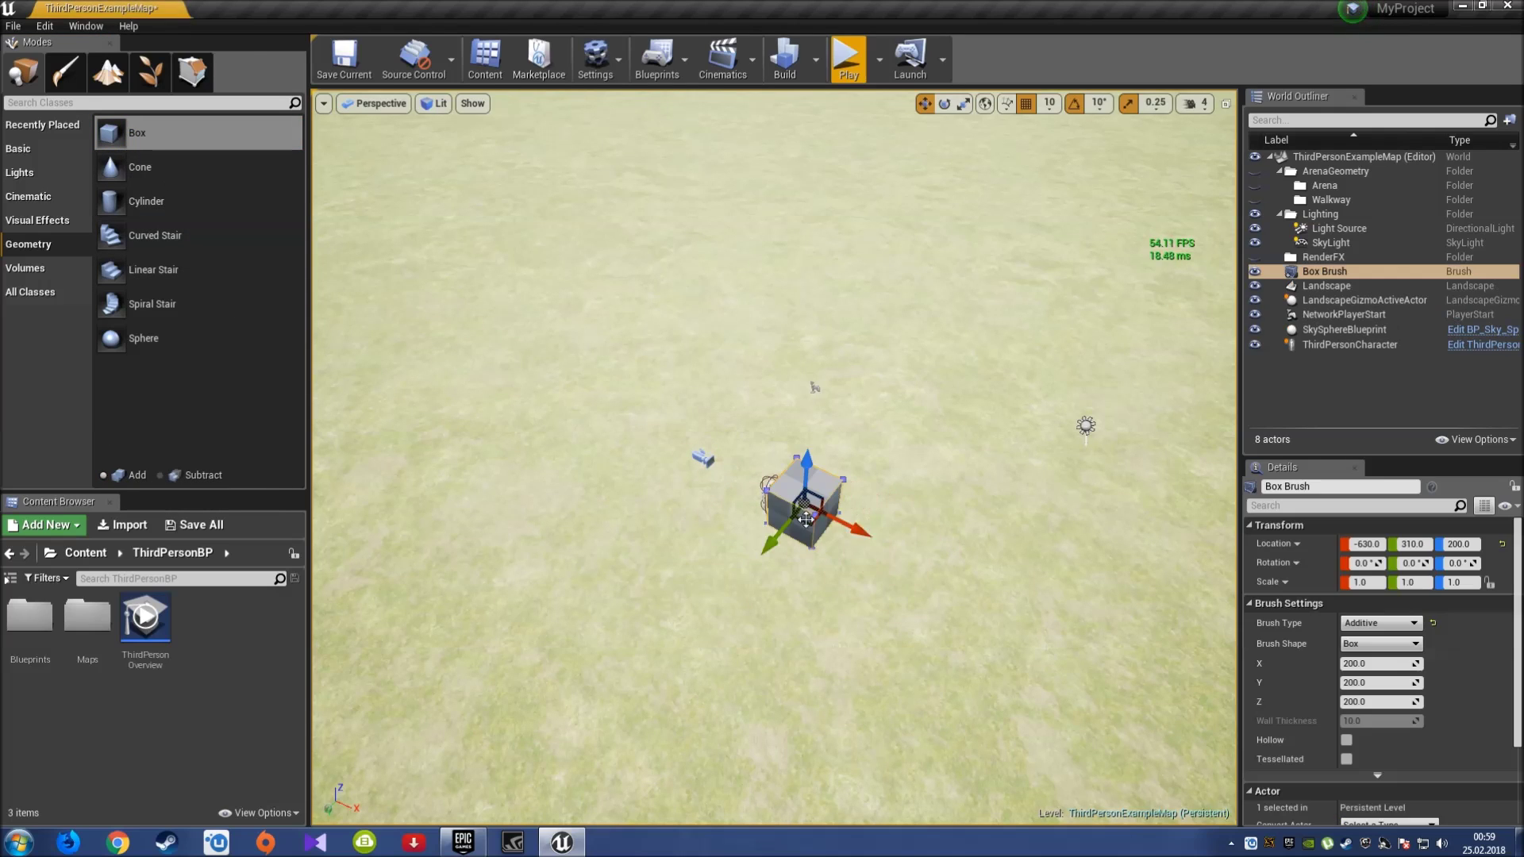
key(f)
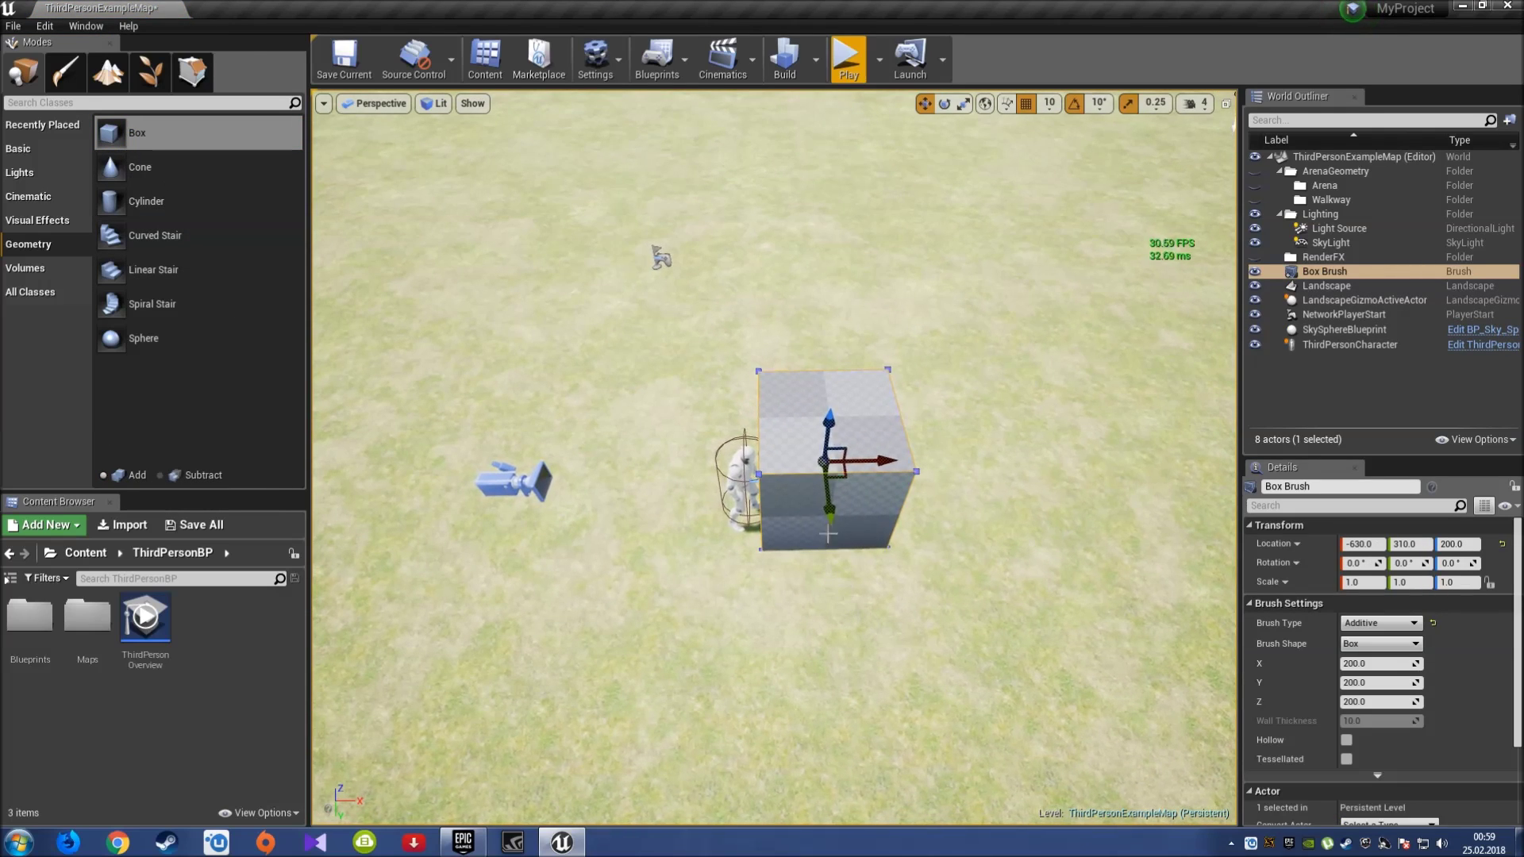
Scale the Box Brush to 9.75 × 10.5 × 2.25 and raise it to Z 330.
key(r)
scroll(895, 585, up, 5)
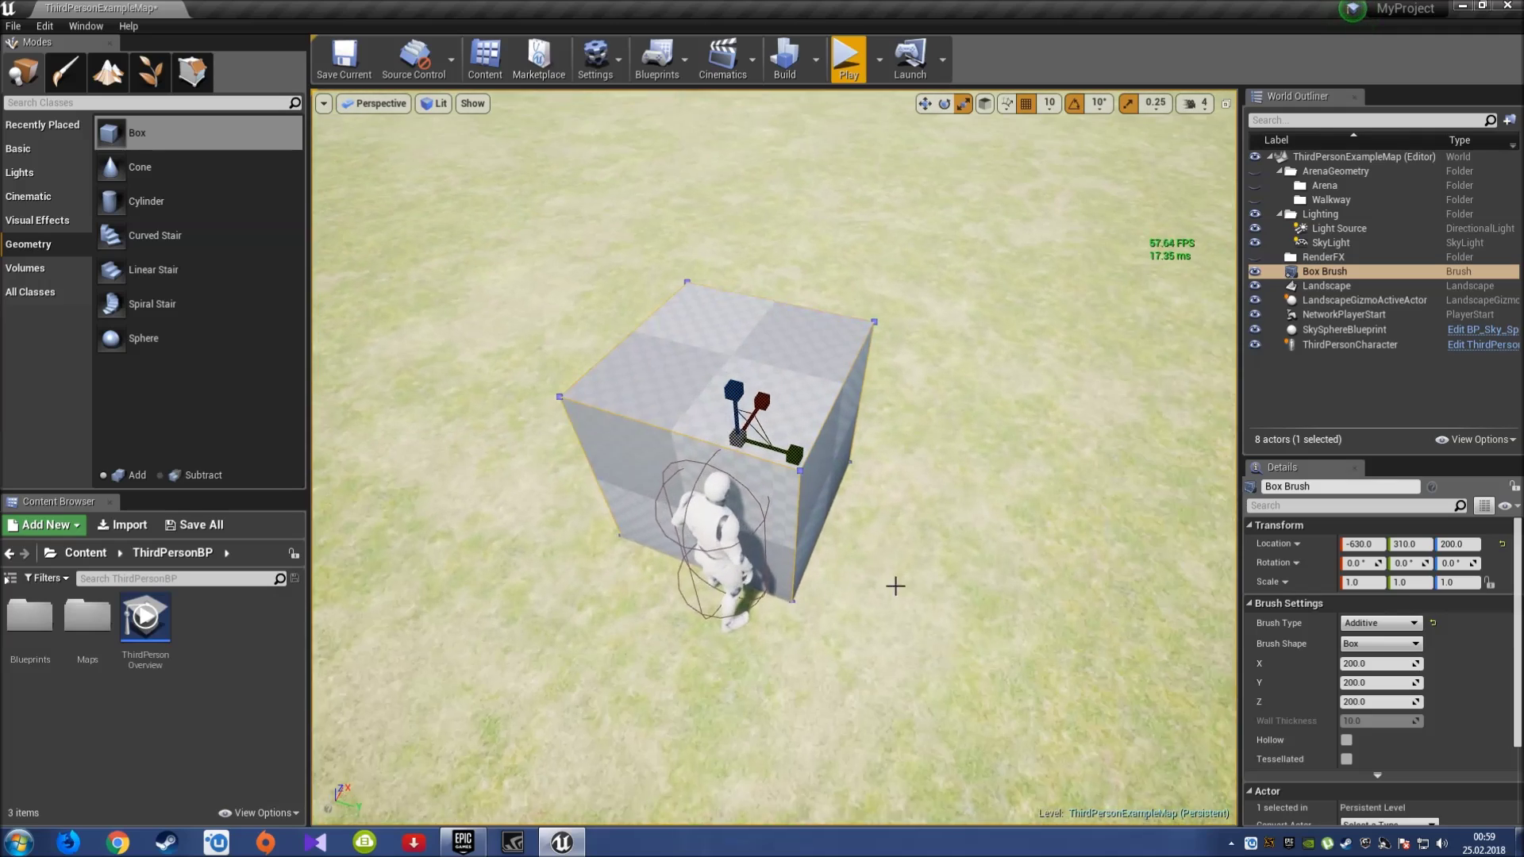
scroll(894, 585, down, 7)
scroll(894, 584, down, 3)
alt+drag(894, 585, 1053, 585)
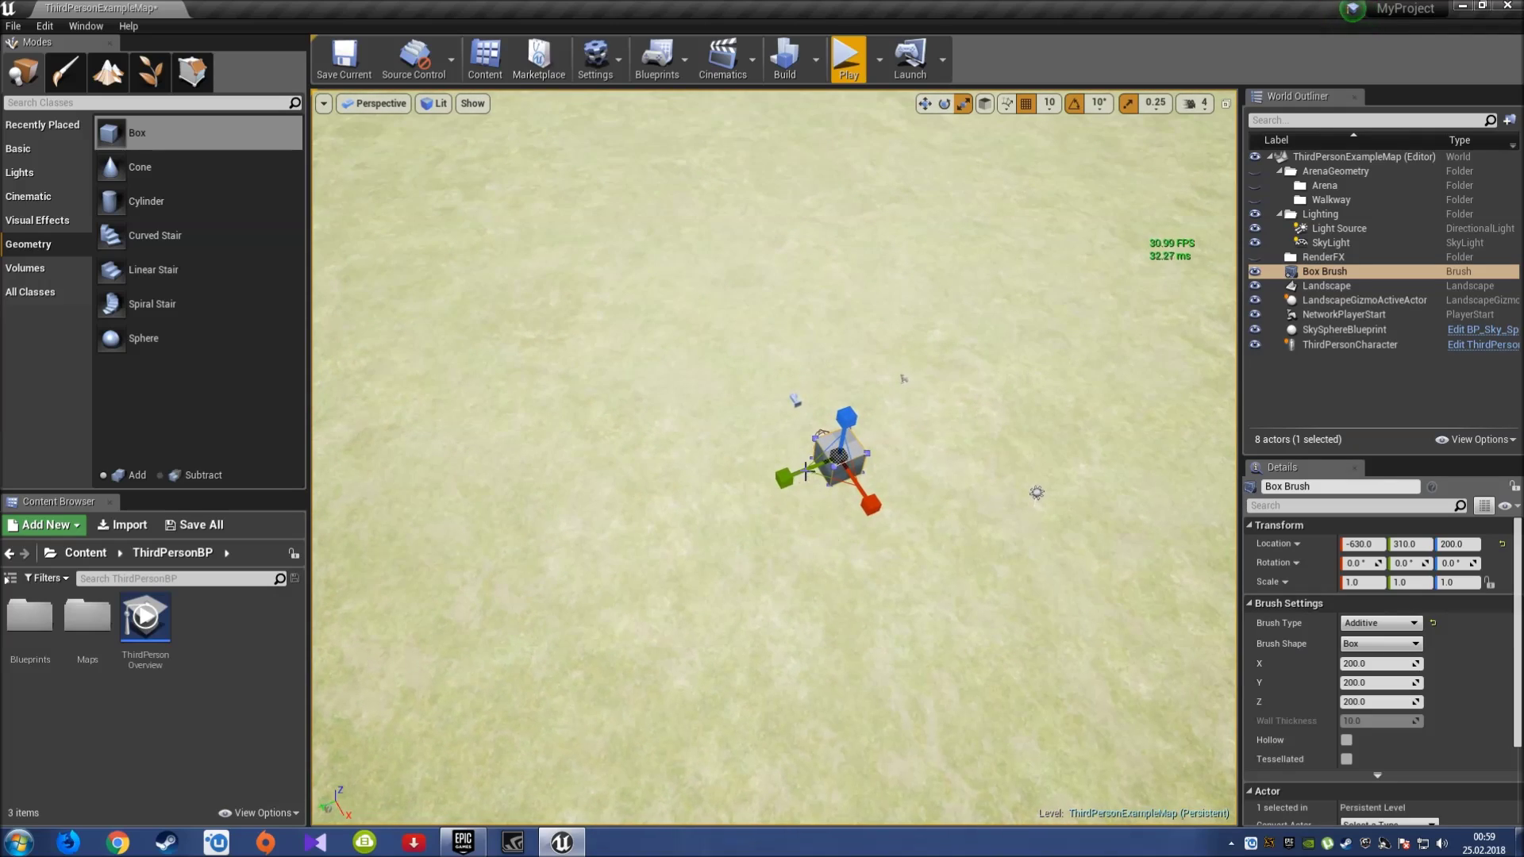
mouse_move(785, 477)
mouse_down()
mouse_move(876, 494)
mouse_move(859, 411)
mouse_move(823, 414)
mouse_move(823, 341)
mouse_move(700, 307)
mouse_up()
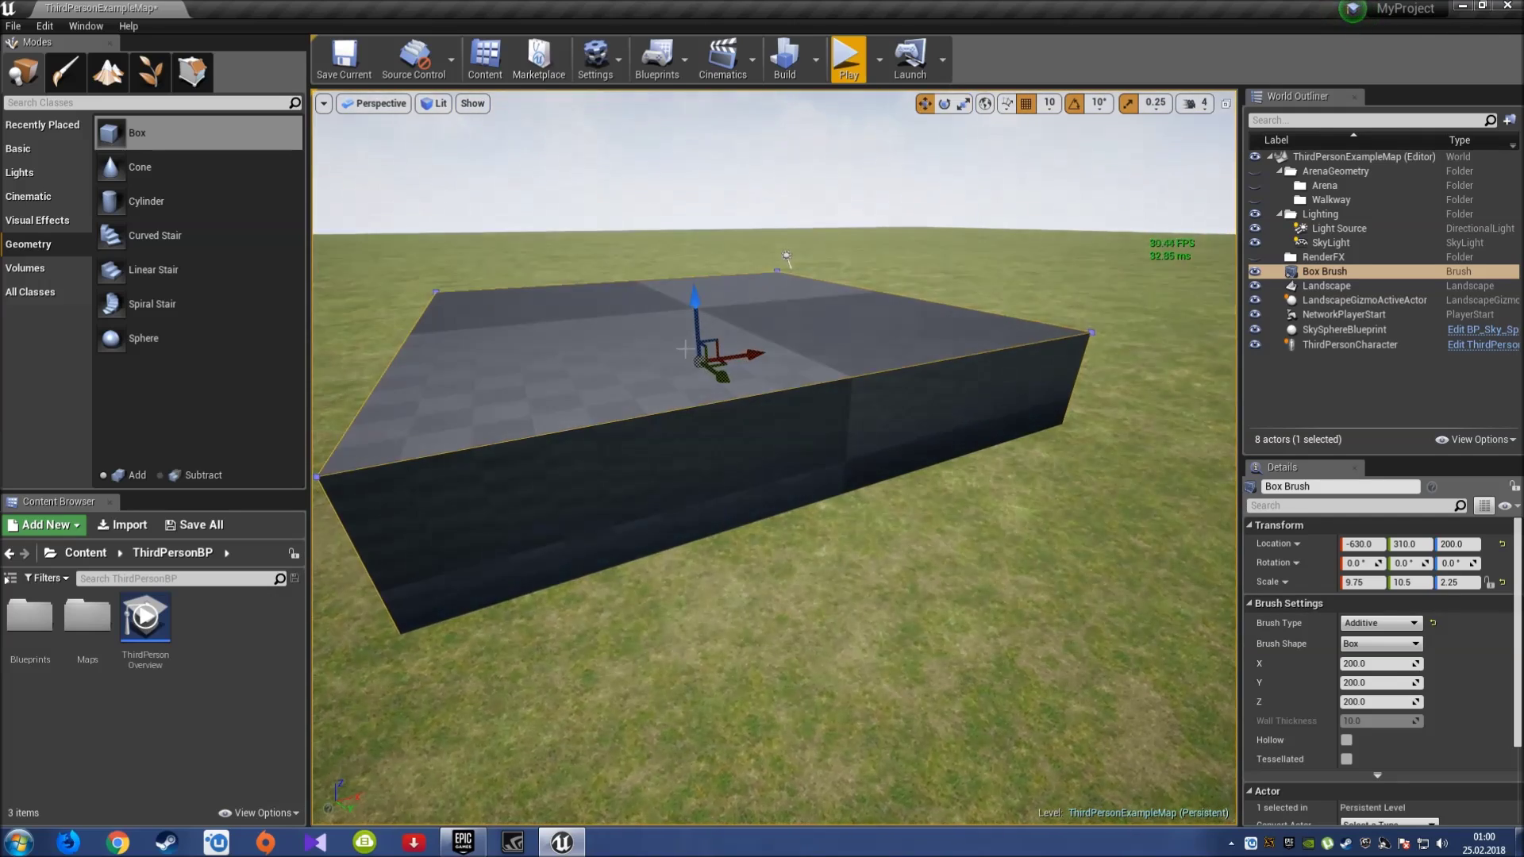
key(w)
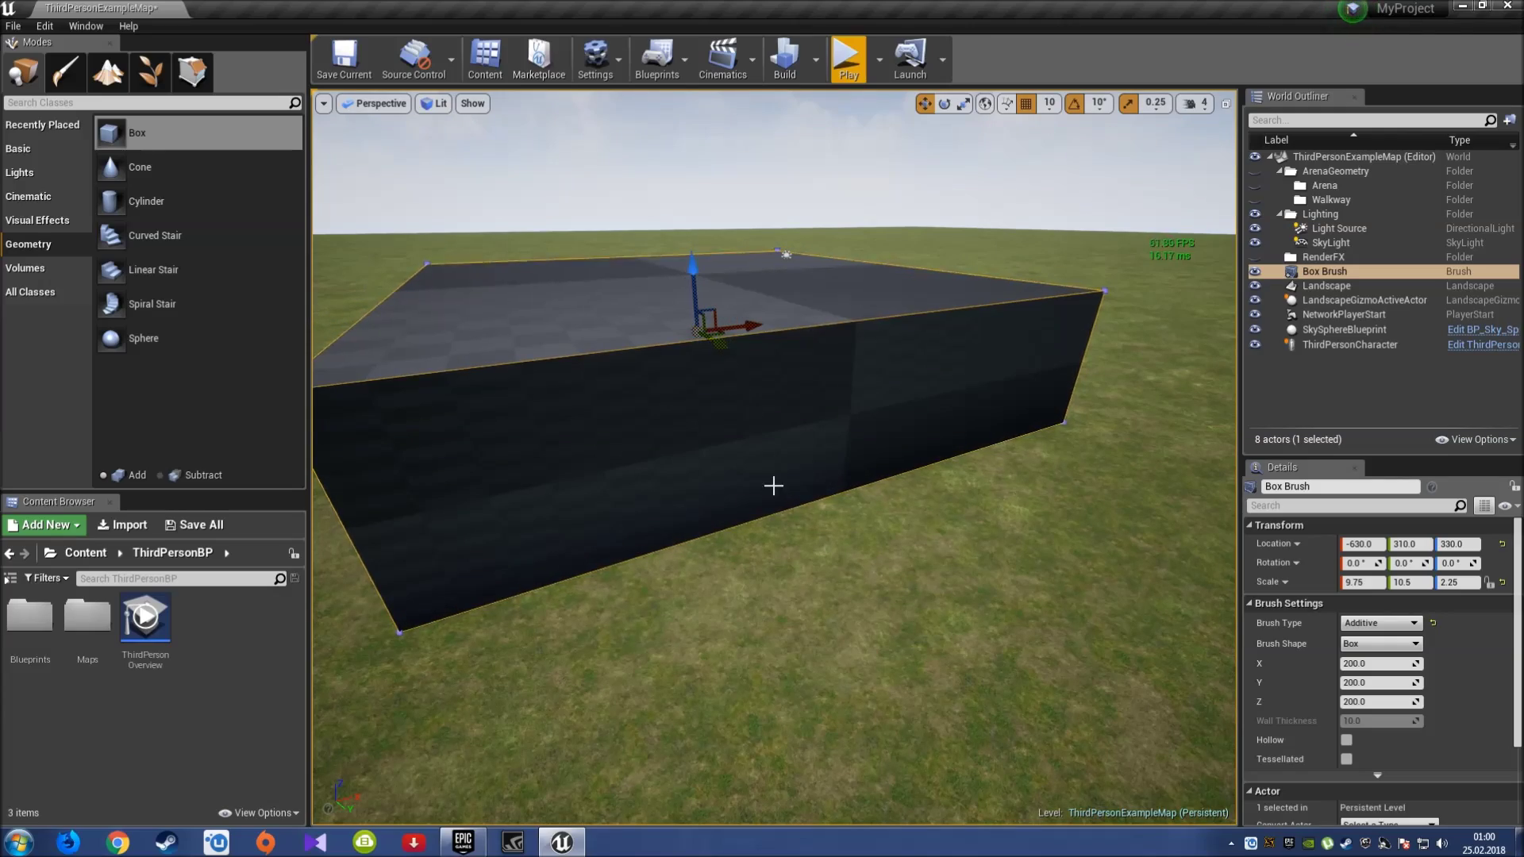
right_drag(774, 486, 774, 486)
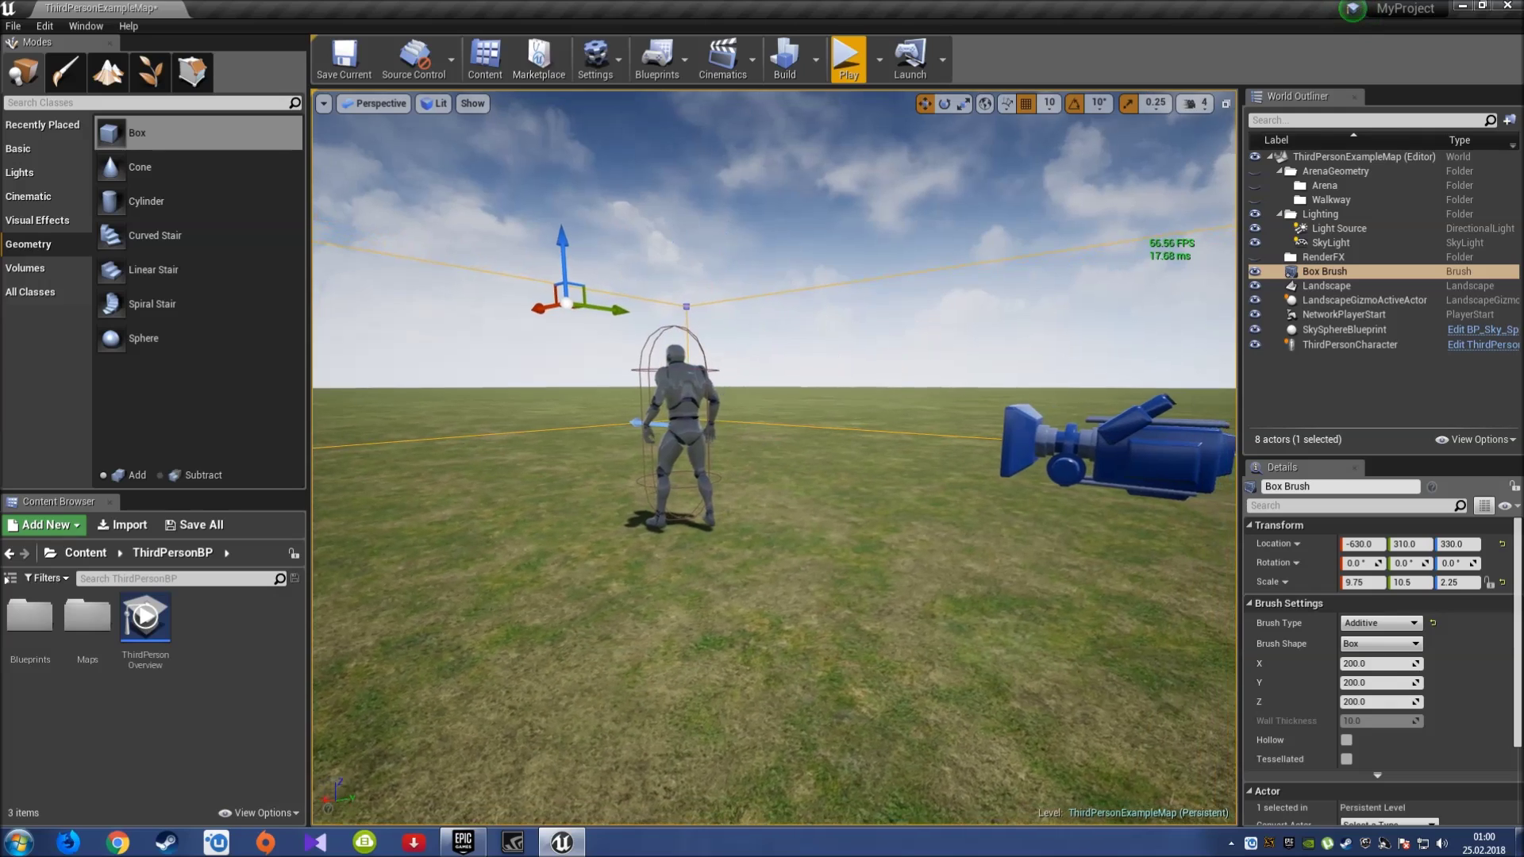
right_drag(865, 596, 865, 596)
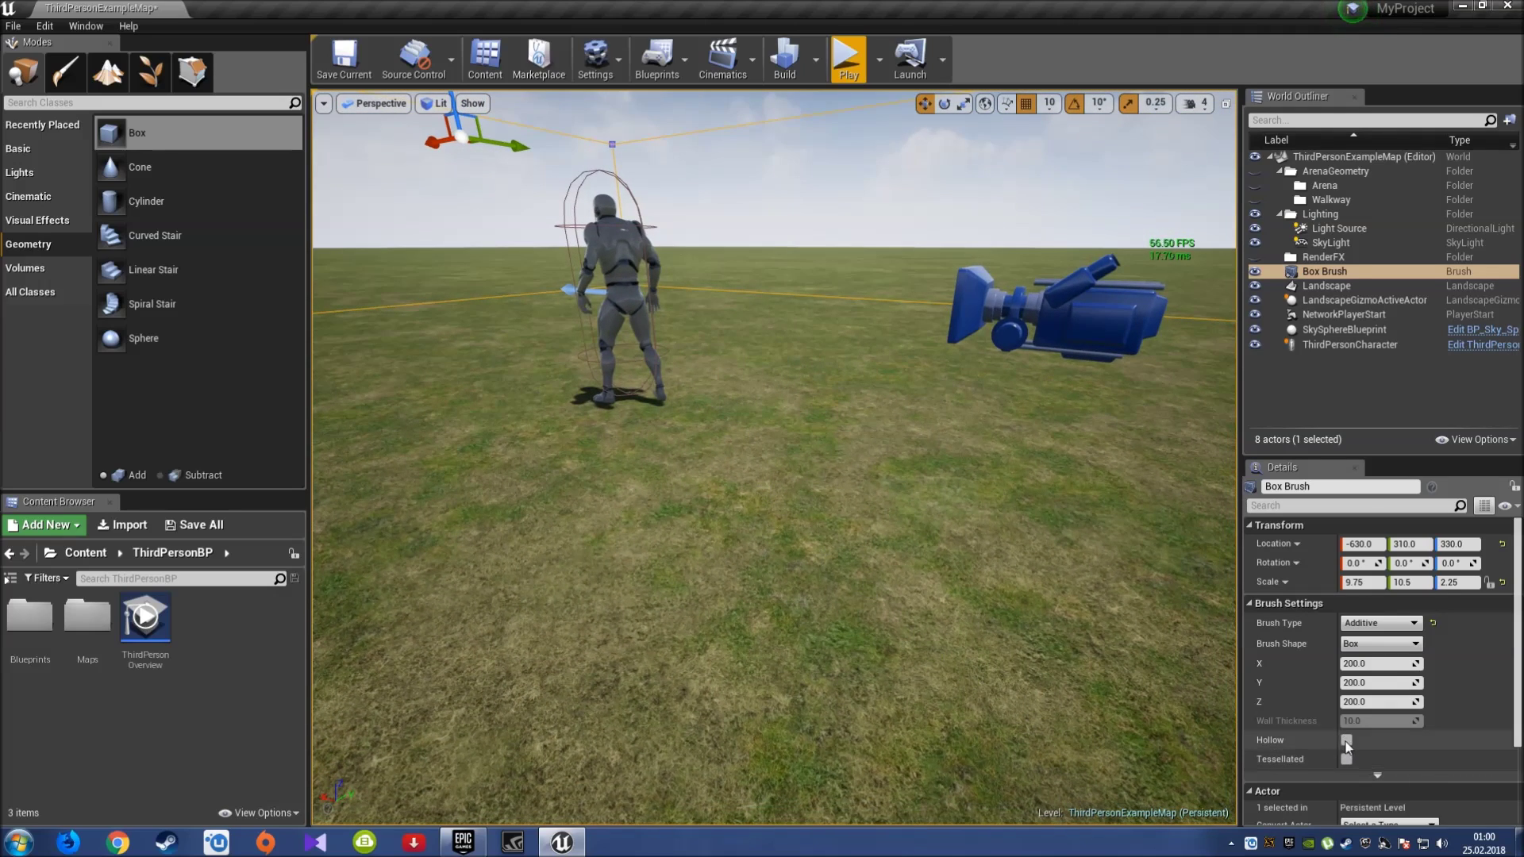
Make the Box Brush hollow with 10-unit walls, lower it to Z 320, and fly through the room.
click(1346, 740)
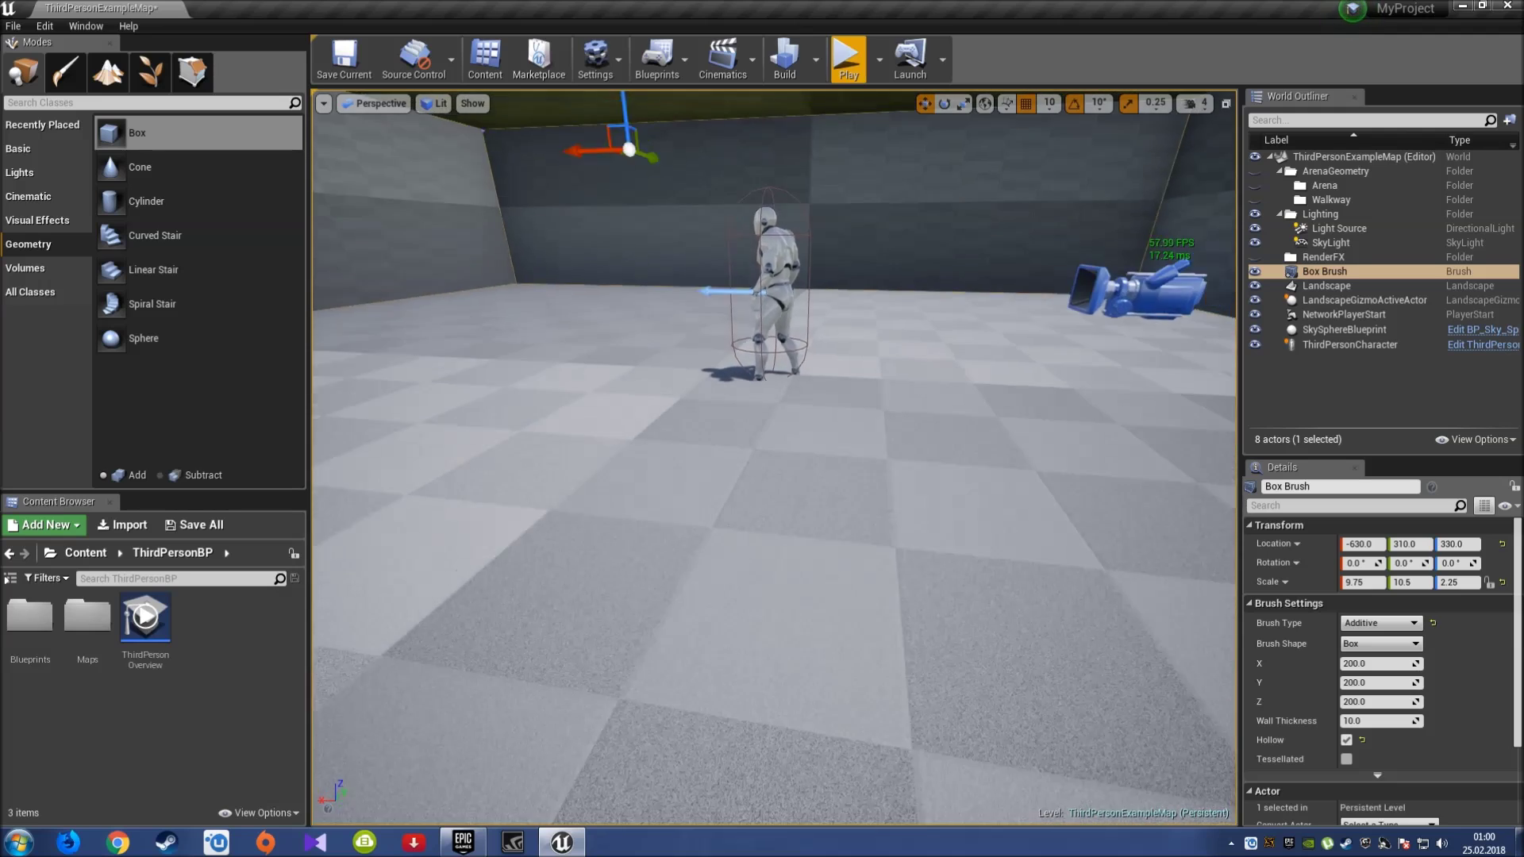
right_drag(806, 305, 805, 305)
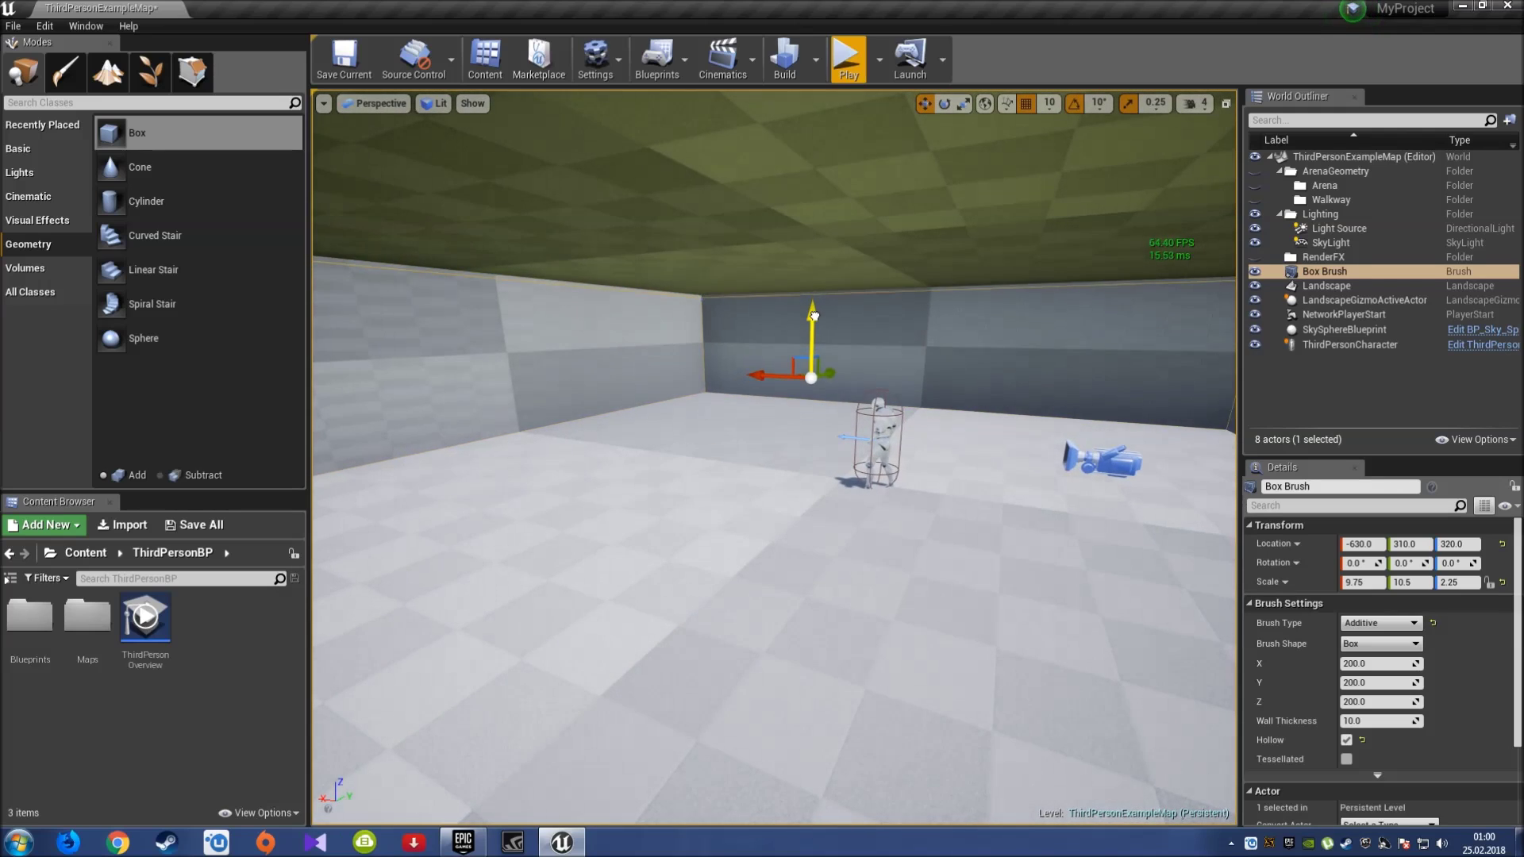
drag(812, 321, 811, 326)
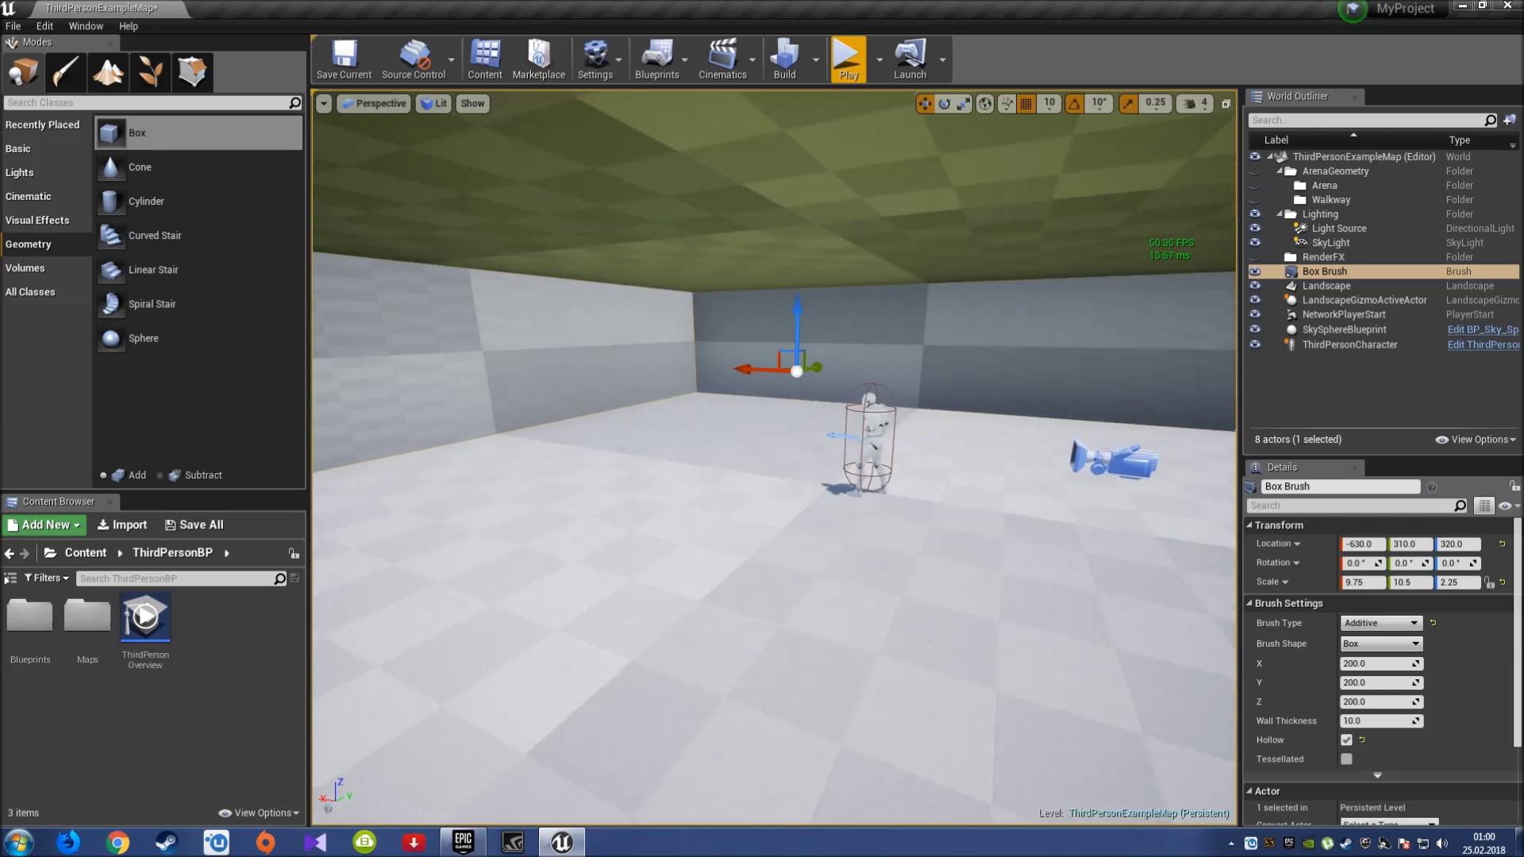
right_drag(766, 550, 736, 547)
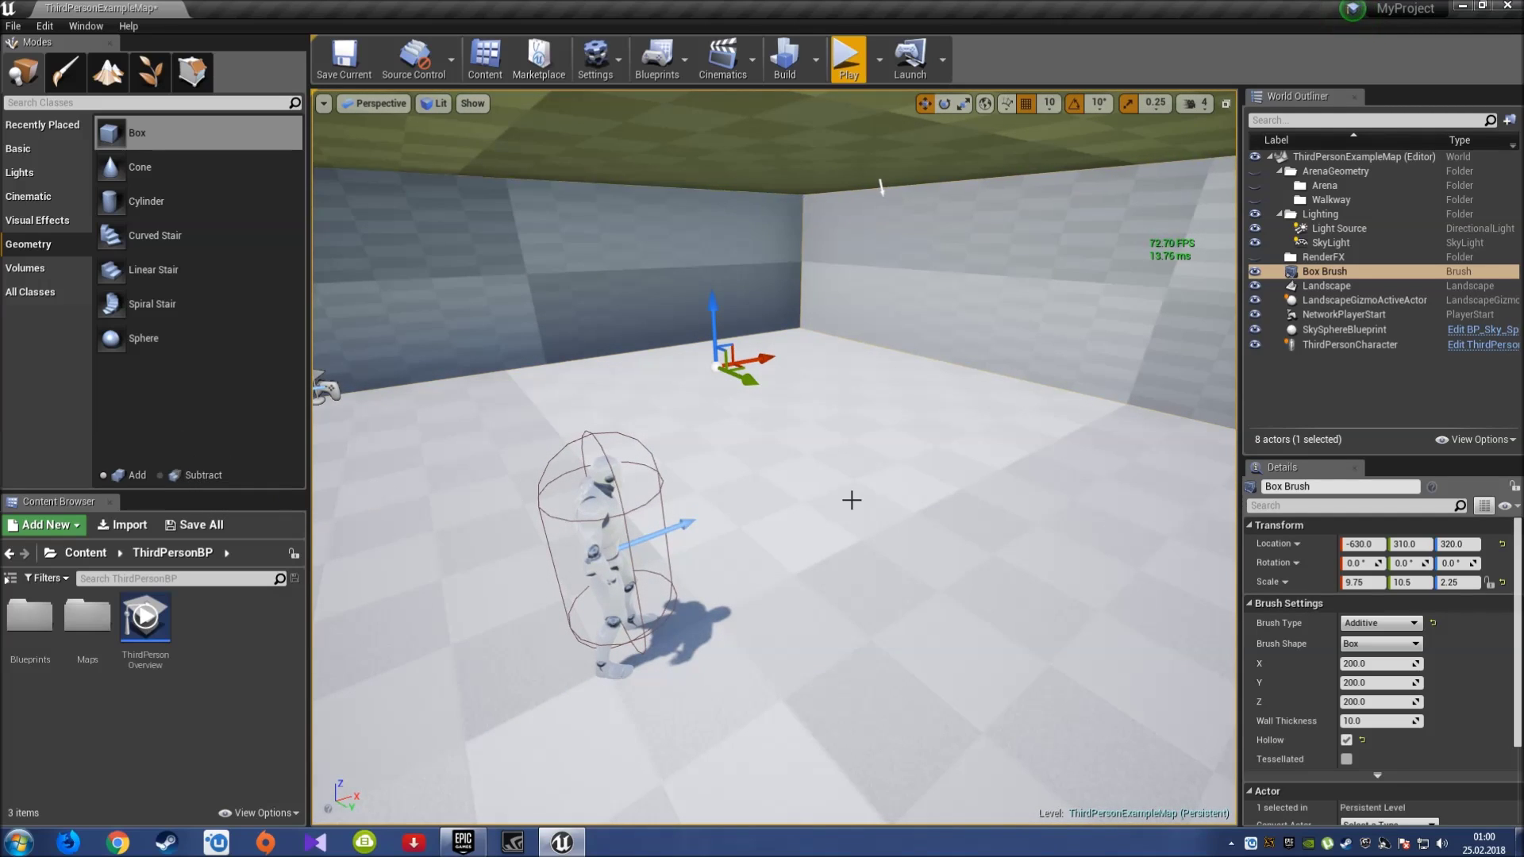
right_drag(881, 187, 881, 186)
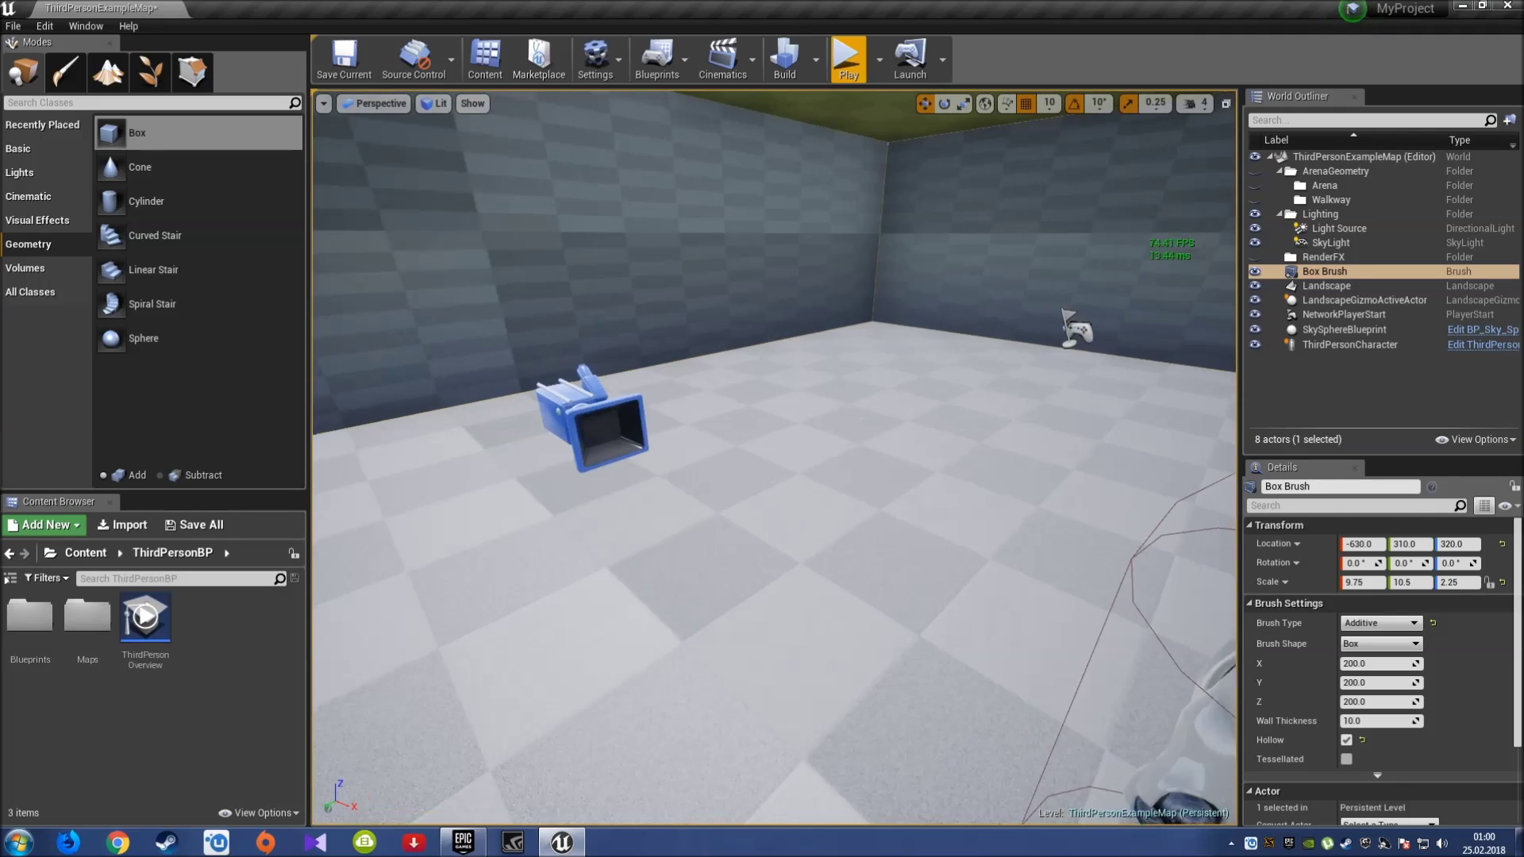
right_drag(945, 509, 944, 510)
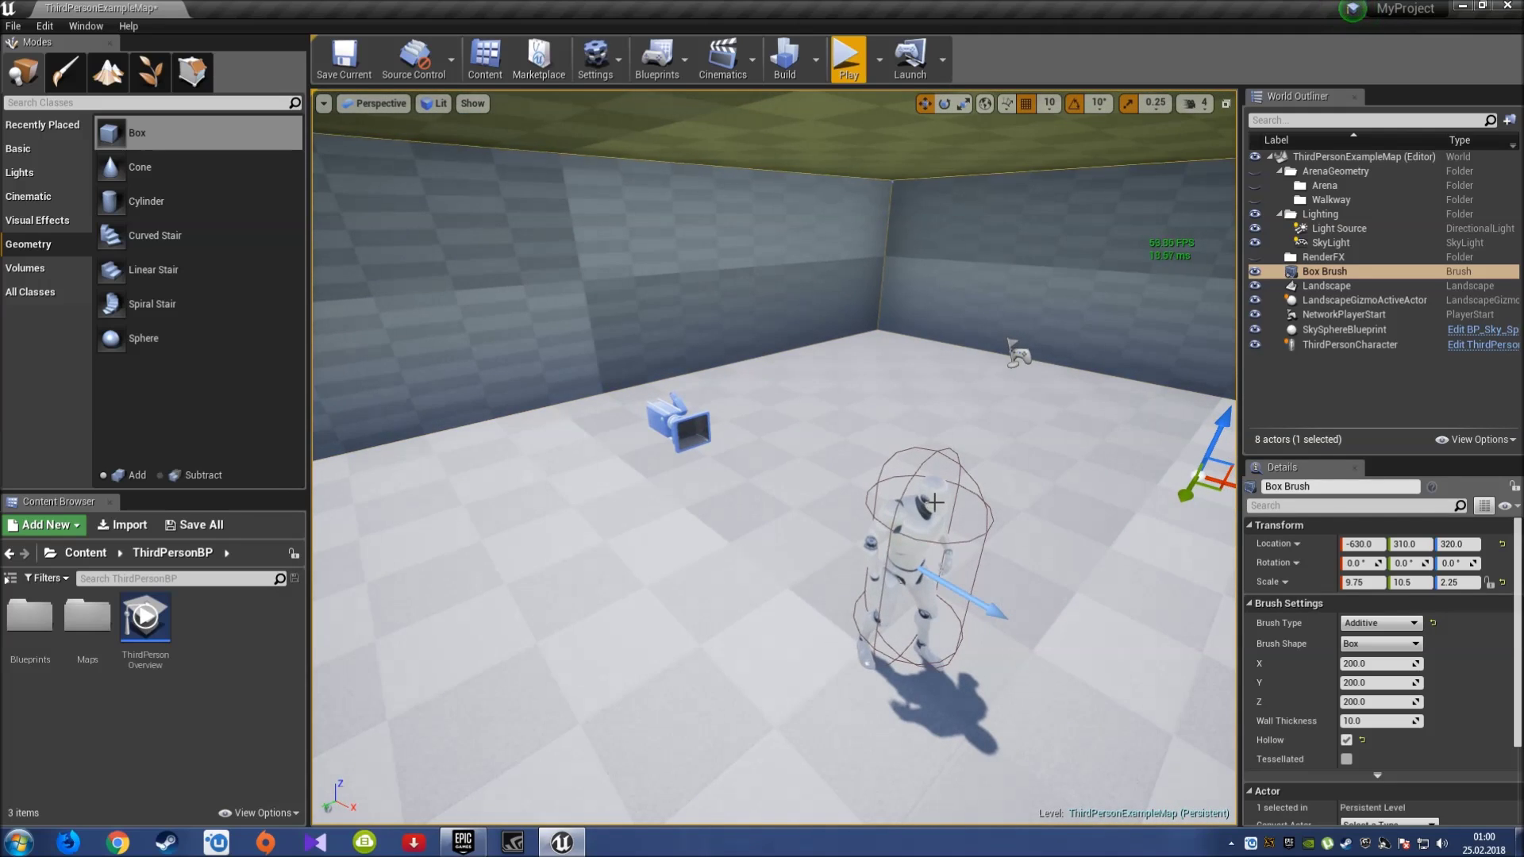
Rebuild lighting for the box-brush room and fly around it, briefly selecting the floor.
click(780, 63)
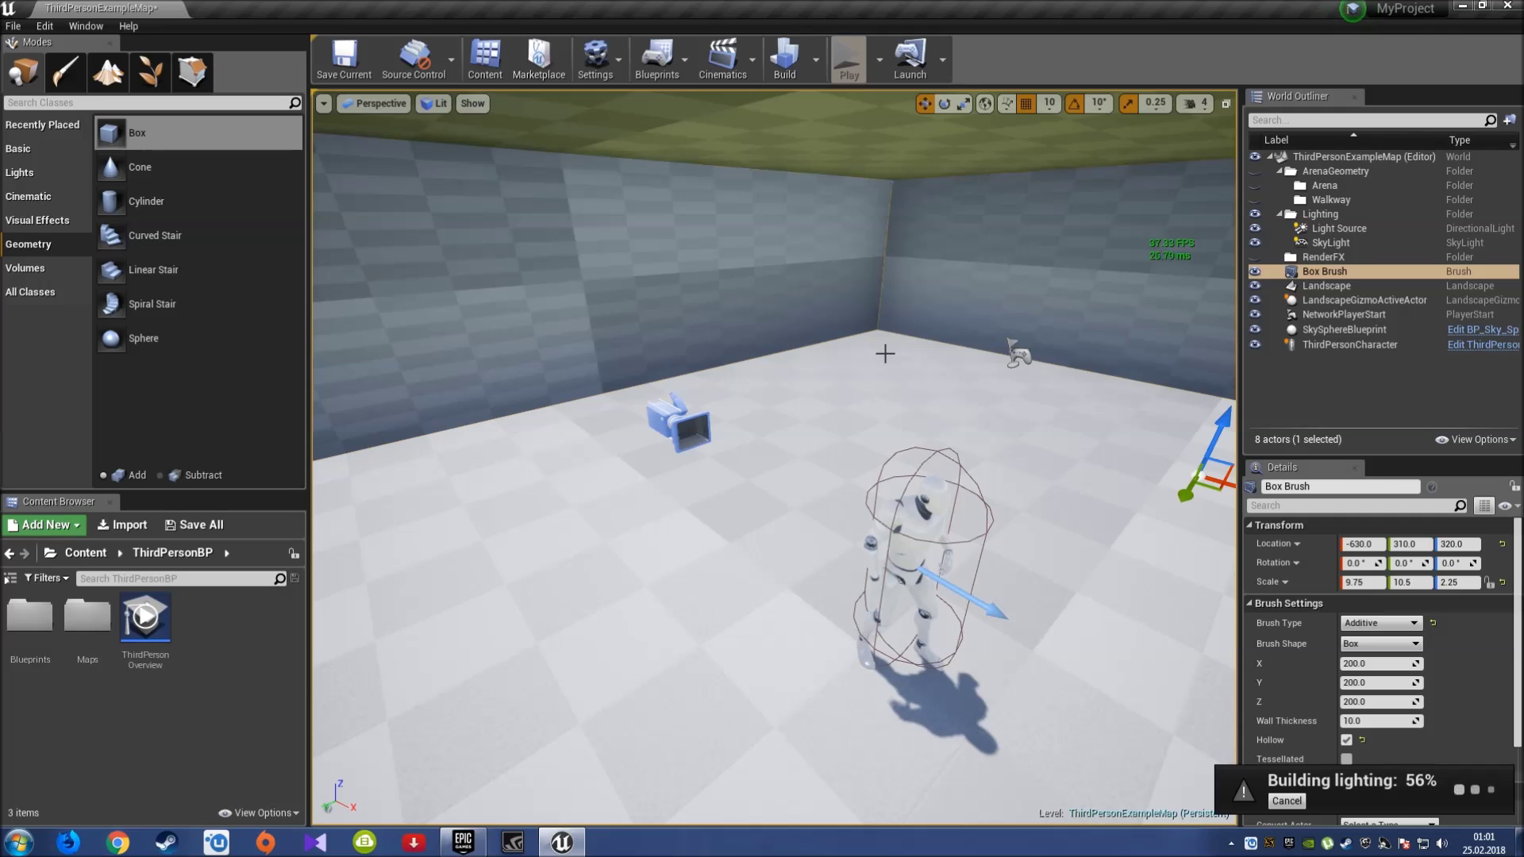
right_drag(773, 458, 773, 458)
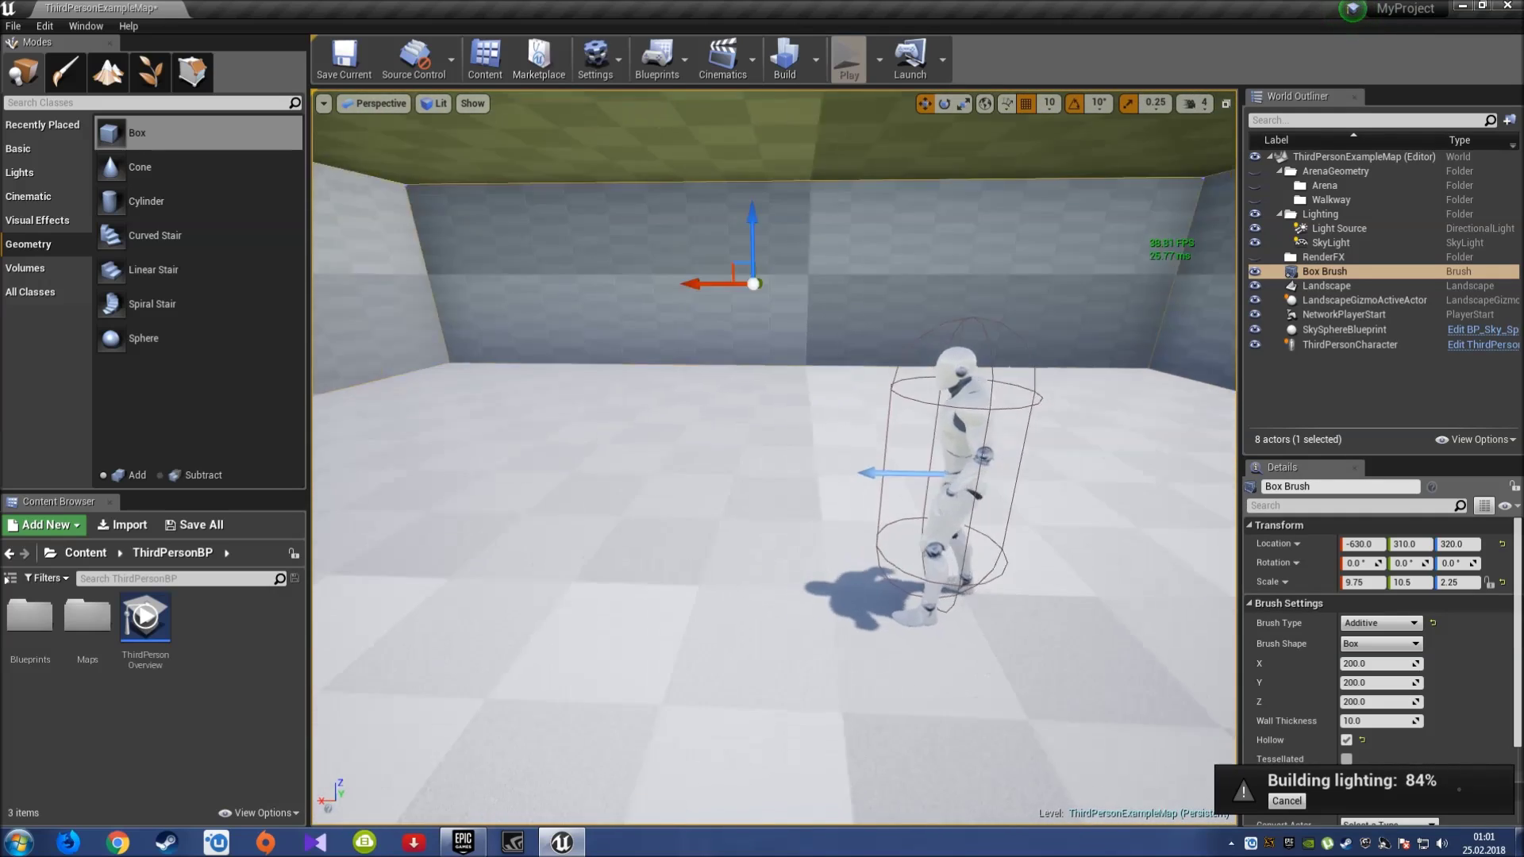
right_drag(831, 376, 831, 376)
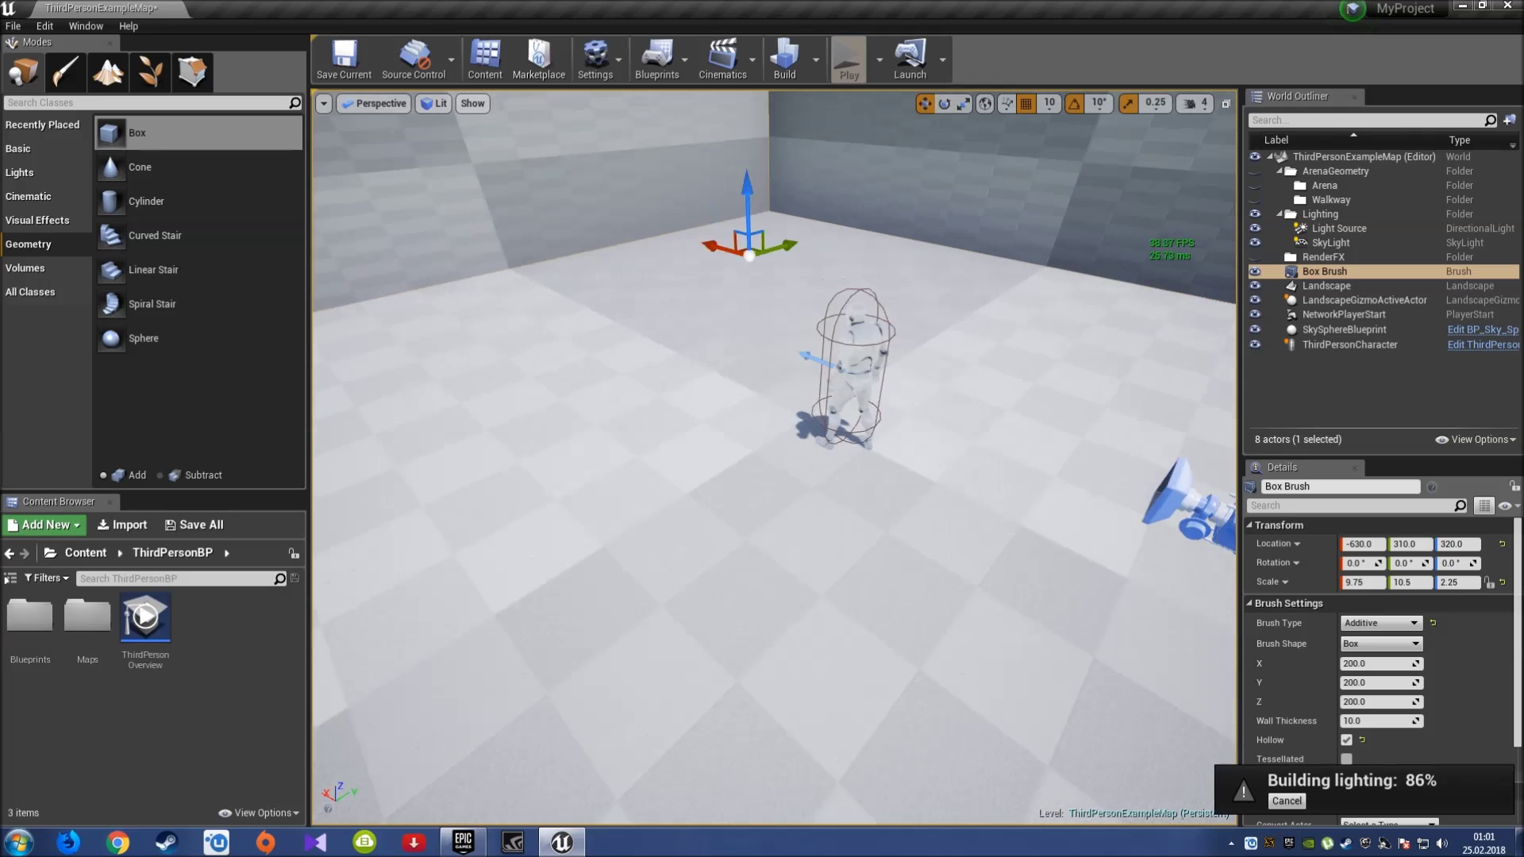
click(740, 401)
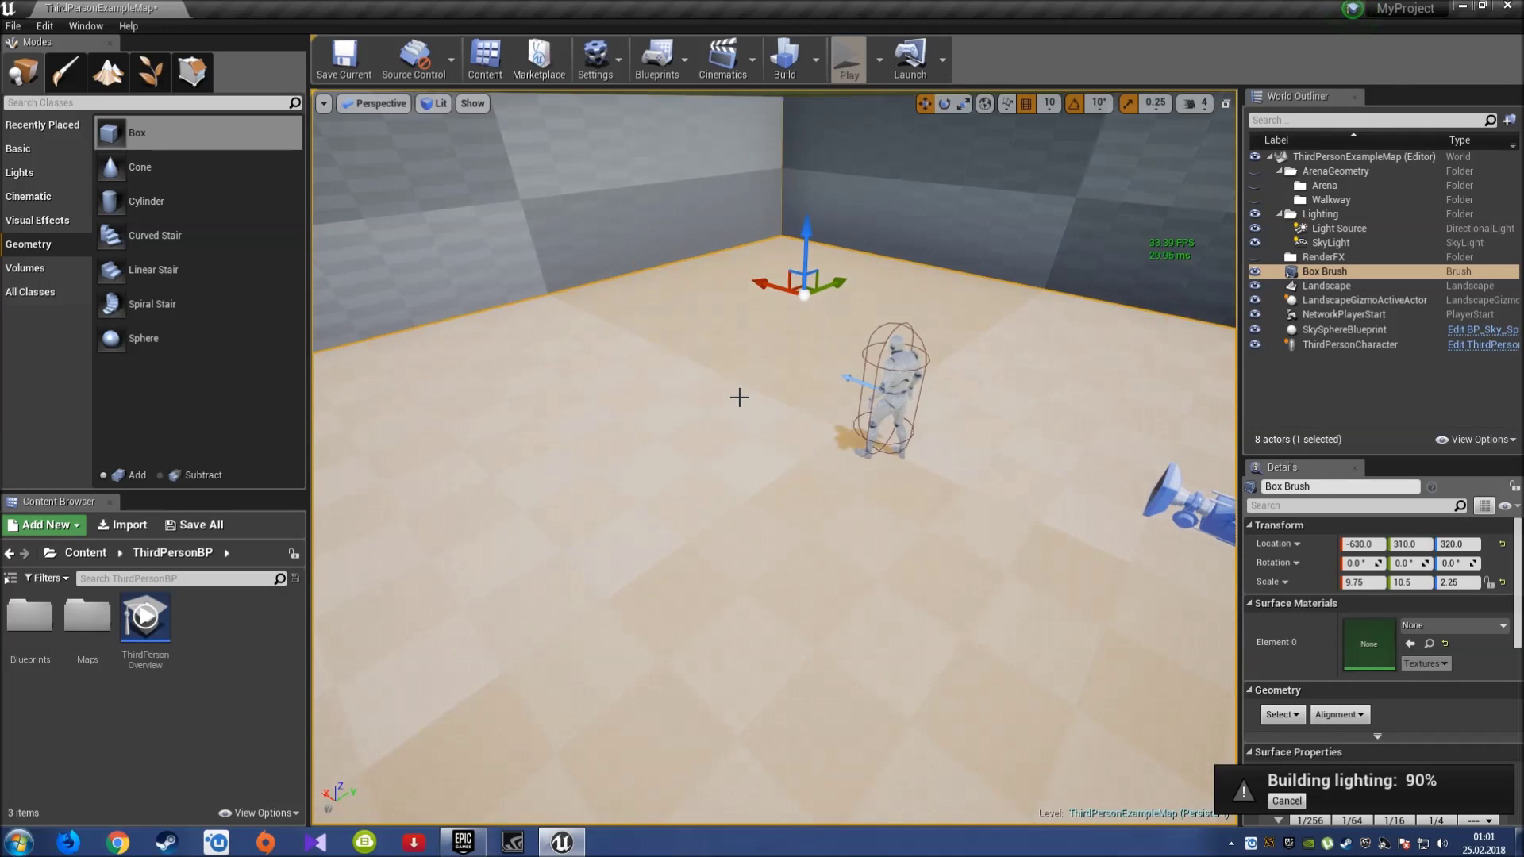
key(Escape)
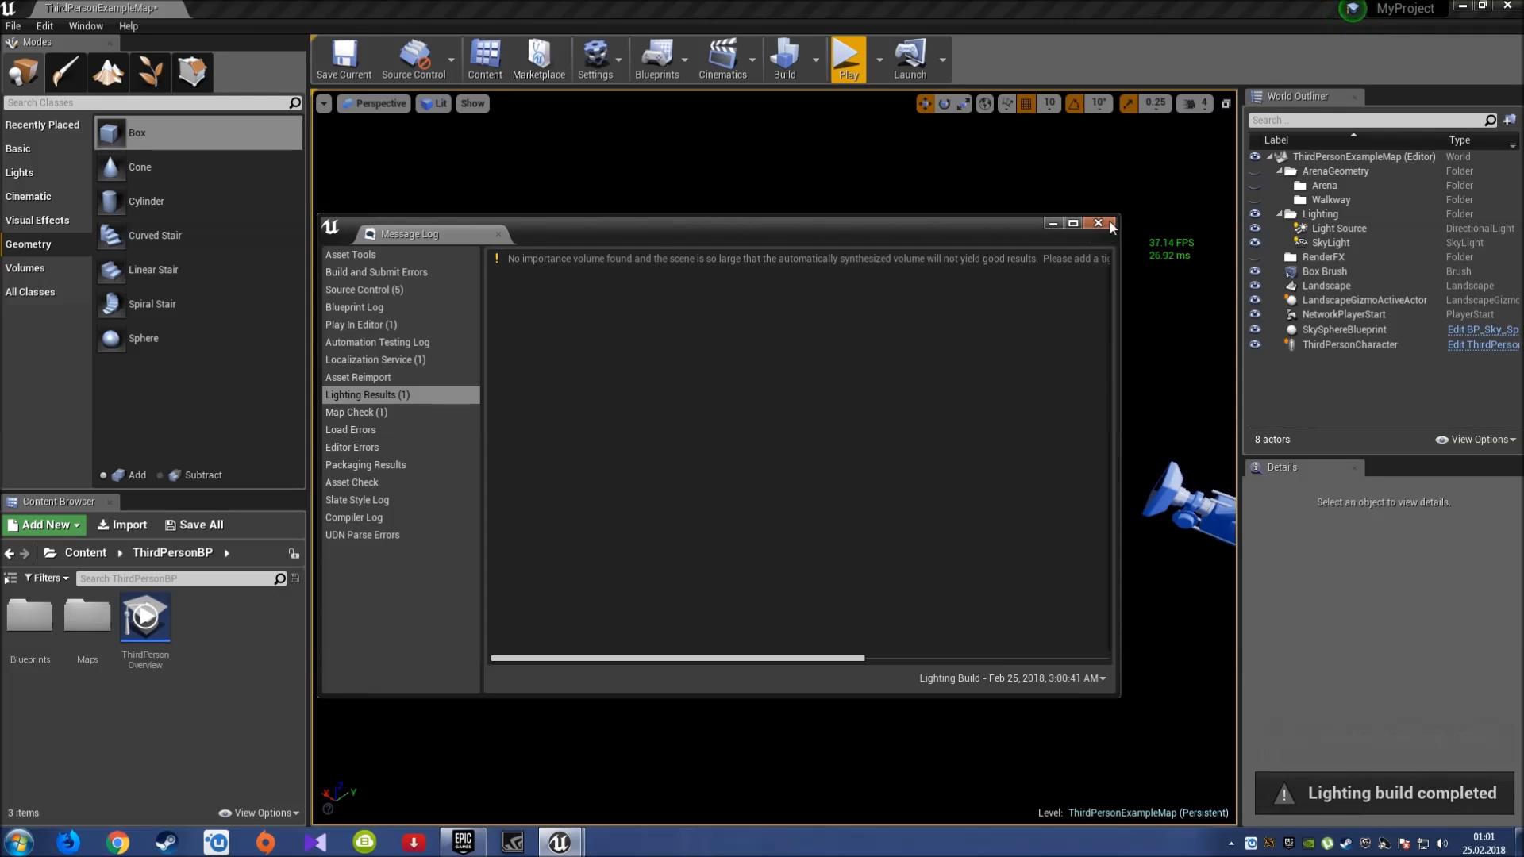
Close the message log and drop a Point Light from the Lights list beside the character.
click(1111, 226)
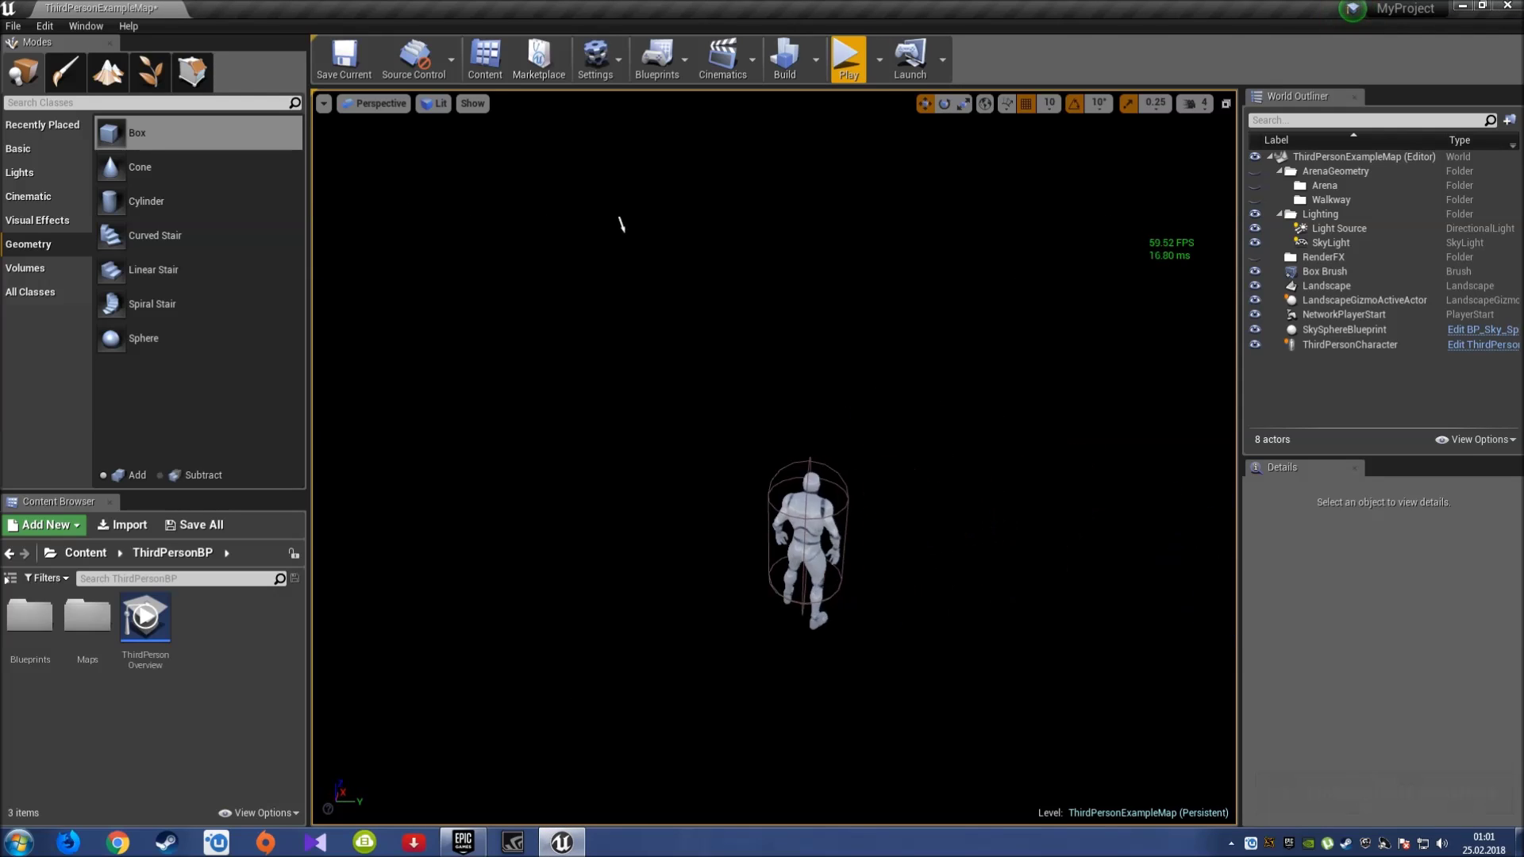
mouse_move(621, 225)
right_down()
mouse_move(714, 262)
mouse_move(1138, 278)
right_up()
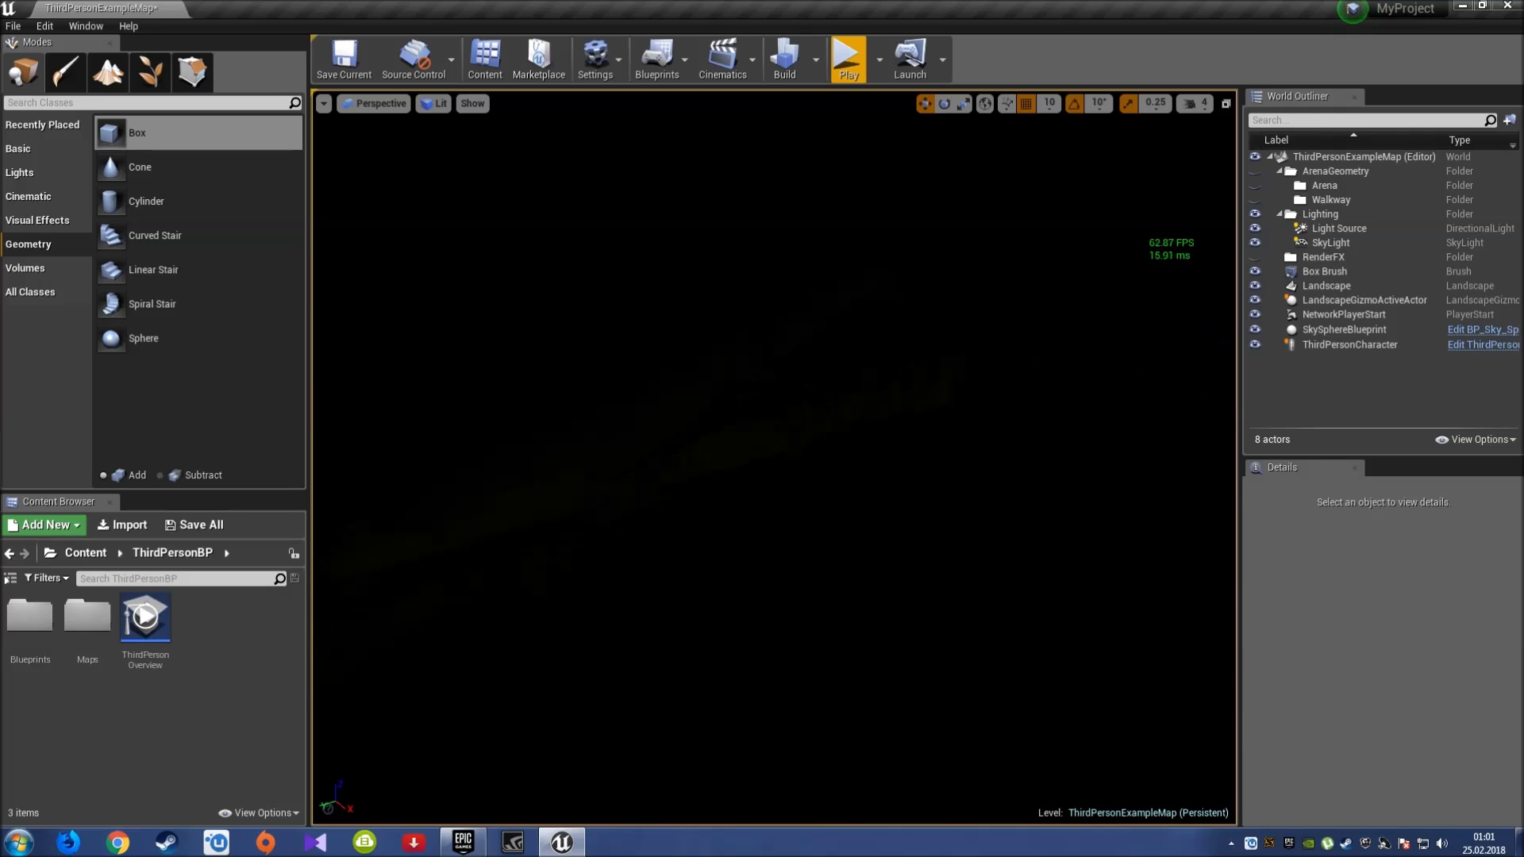
click(55, 173)
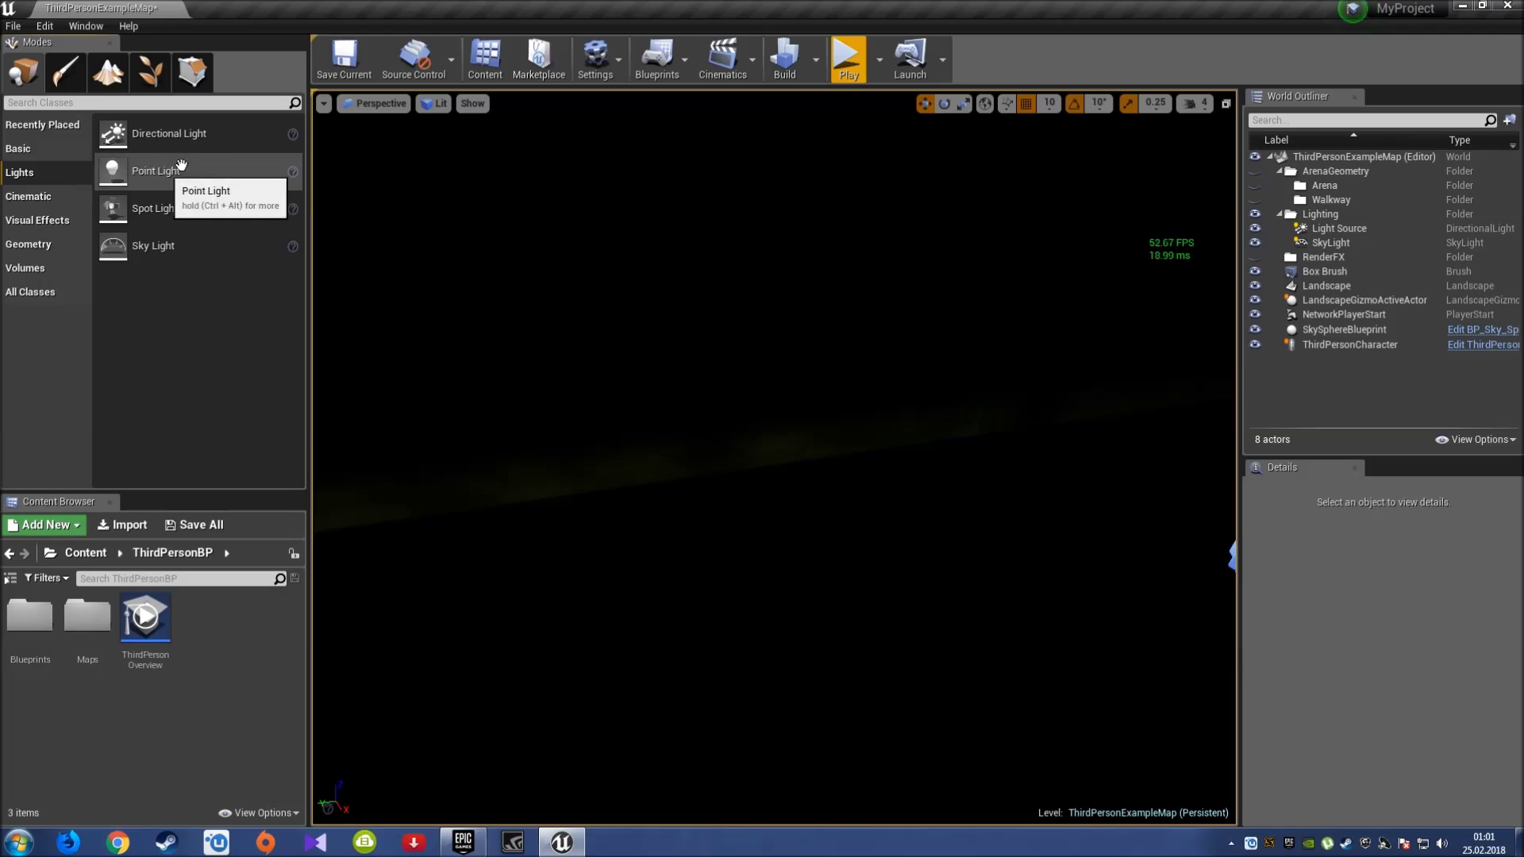
drag(181, 166, 583, 327)
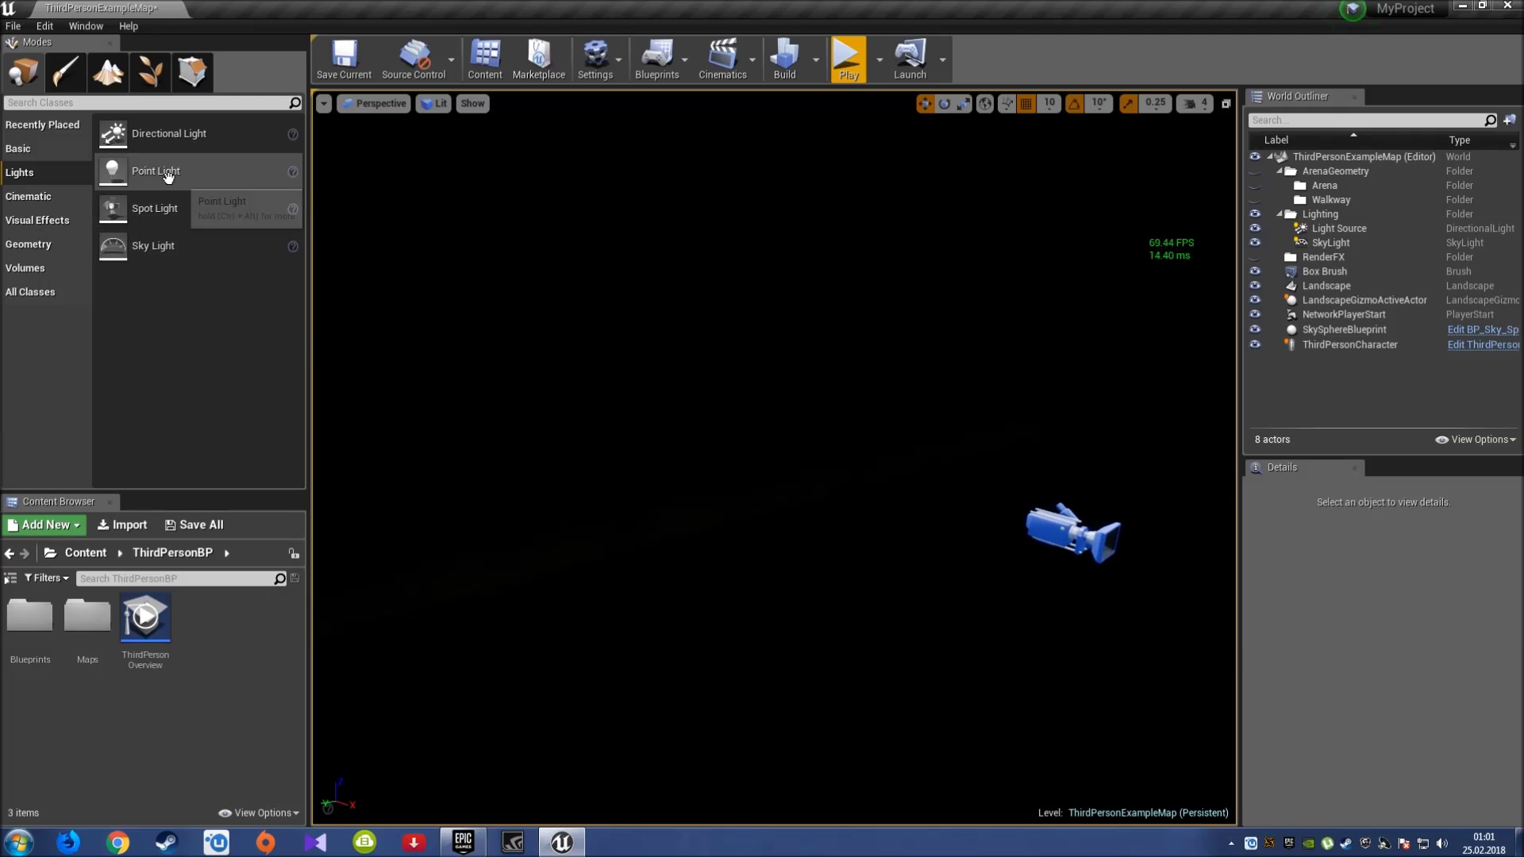
mouse_move(155, 171)
mouse_down()
mouse_move(350, 321)
mouse_move(885, 647)
mouse_up()
right_drag(799, 698, 561, 570)
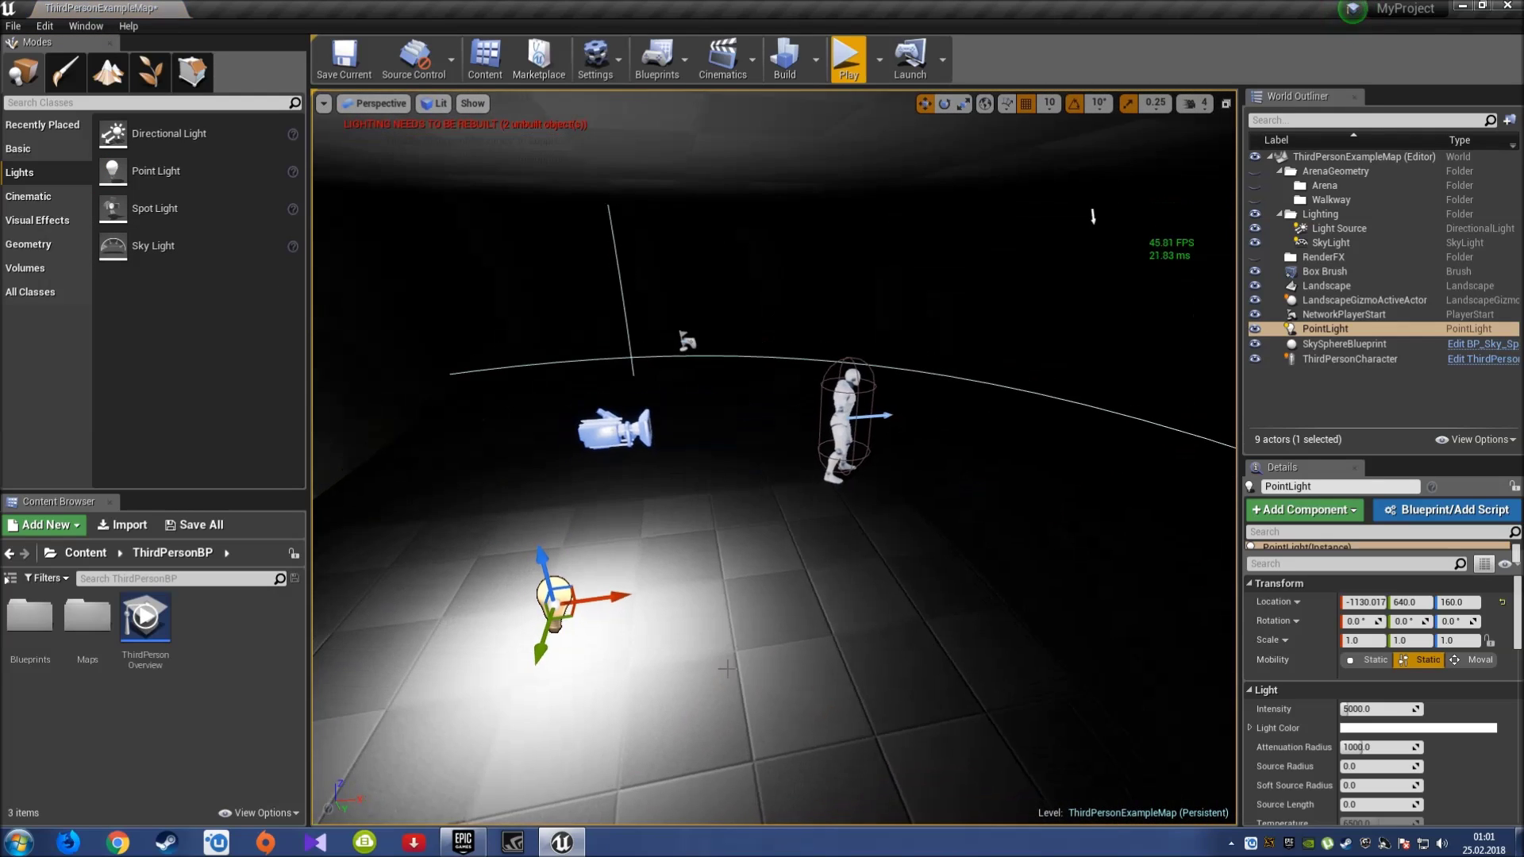
mouse_move(561, 570)
mouse_down()
mouse_move(900, 439)
mouse_move(903, 345)
mouse_up()
right_drag(903, 346, 794, 442)
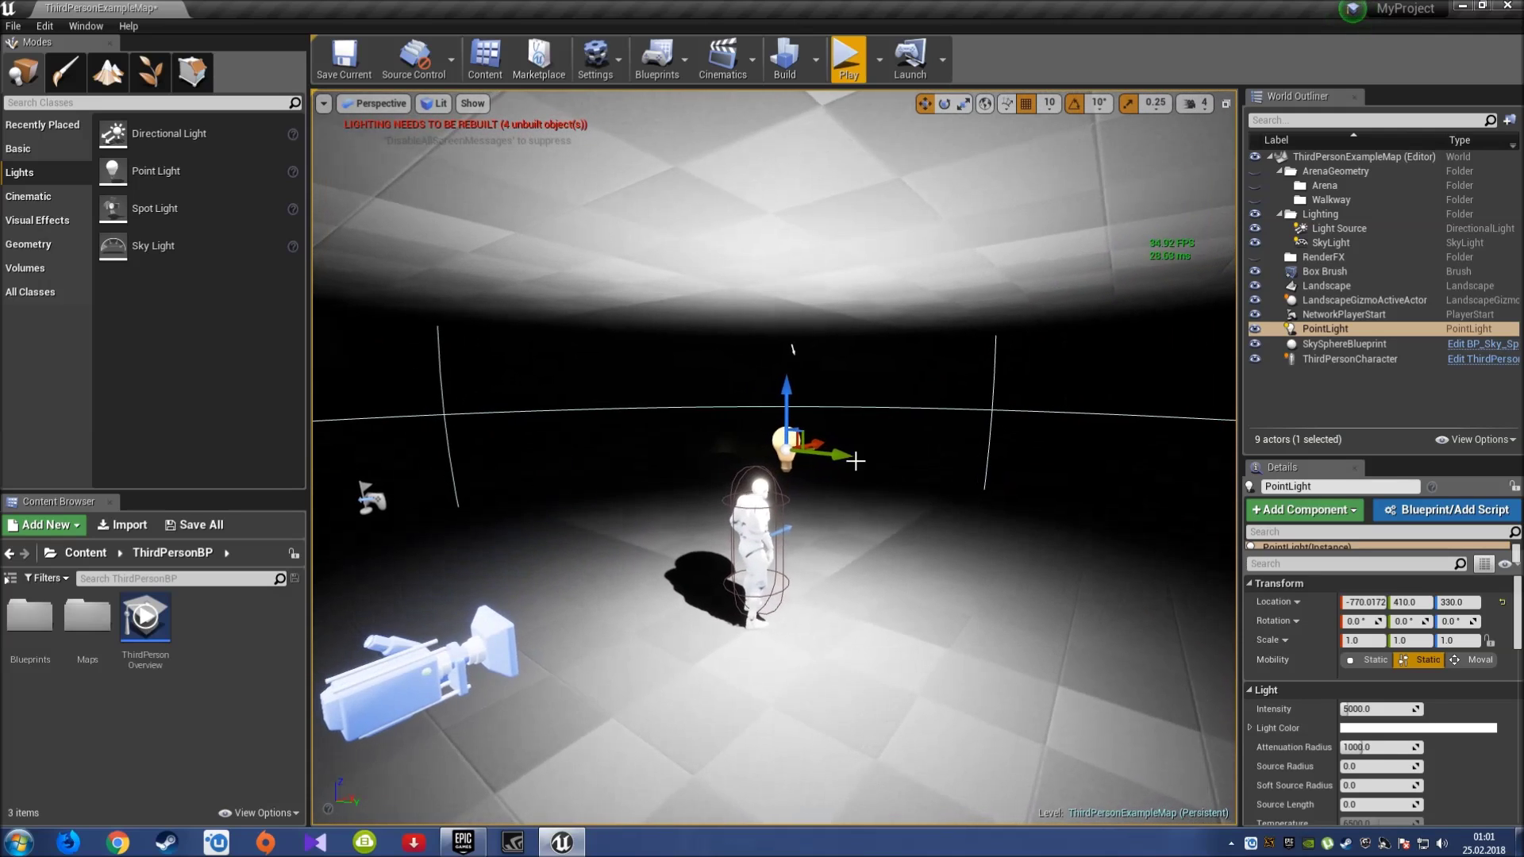
drag(751, 389, 751, 401)
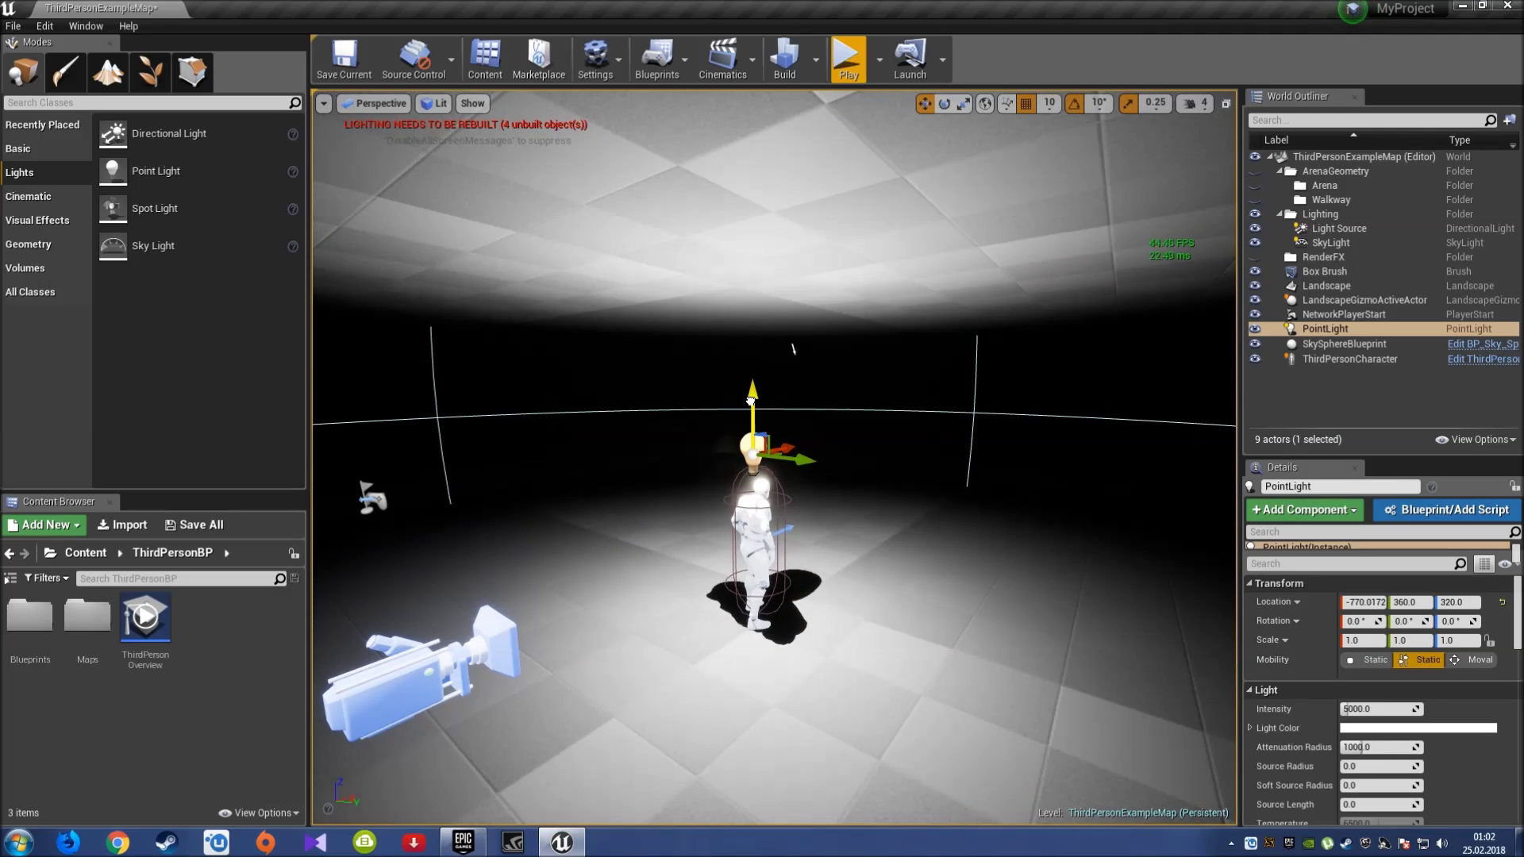
Give the point light intensity 100000 and attenuation radius 16384, then add a Spot Light.
text(100000)
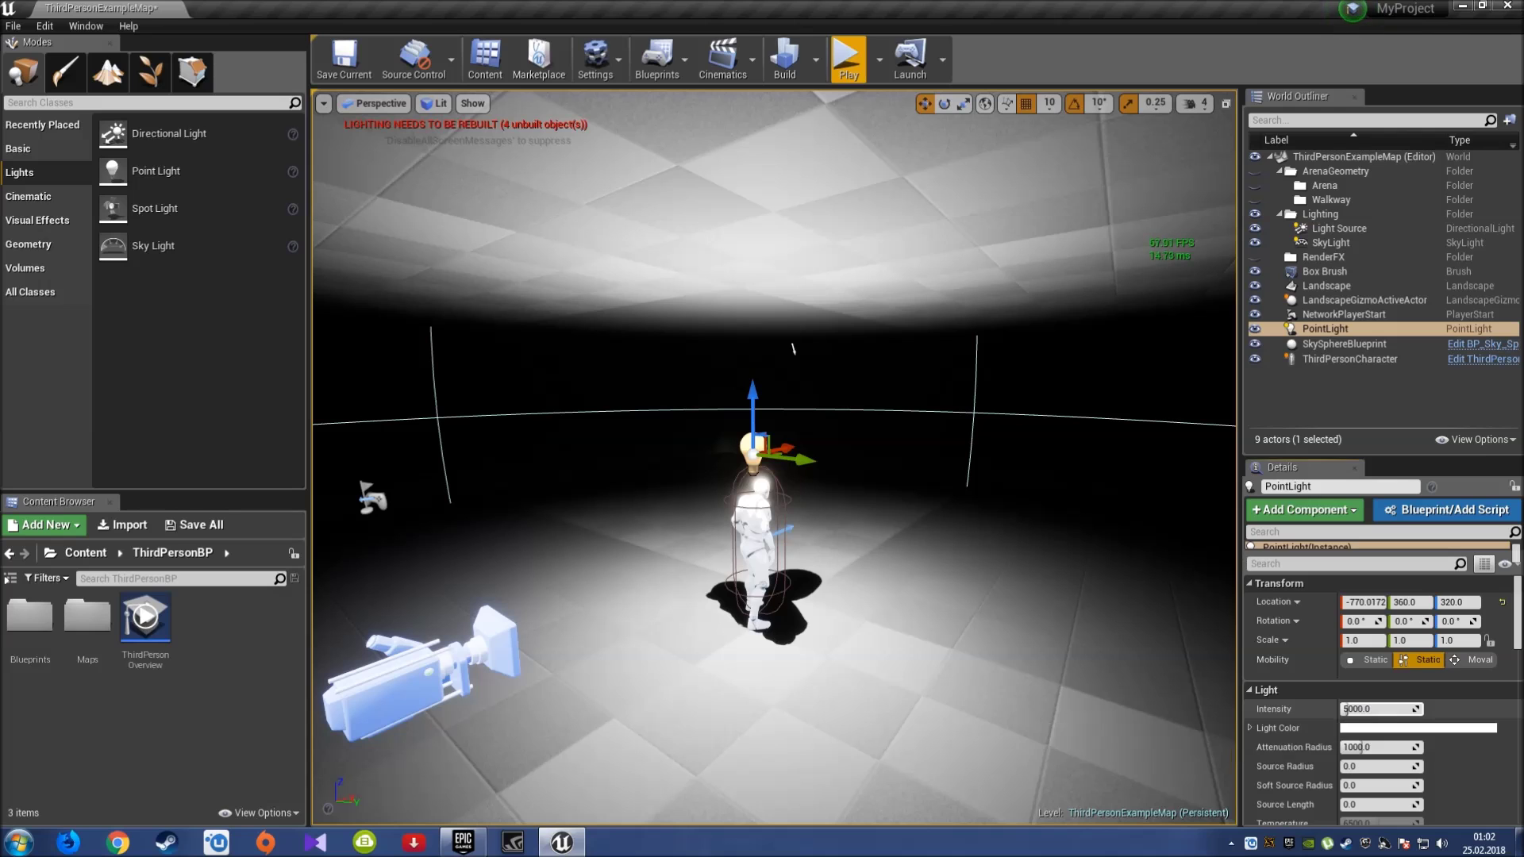
key(Return)
right_drag(932, 611, 940, 614)
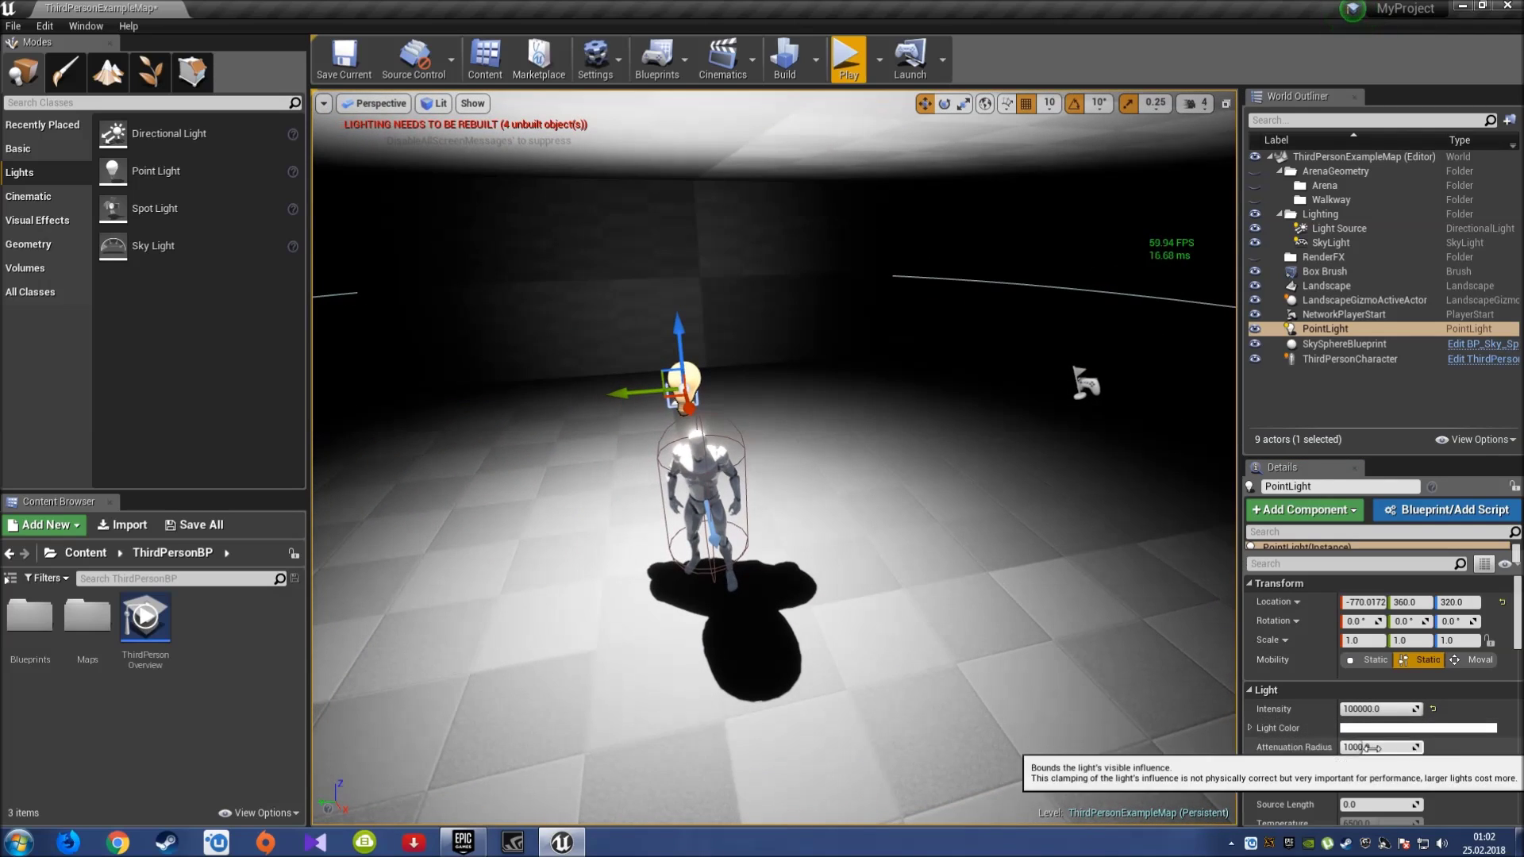
drag(1379, 747, 1428, 747)
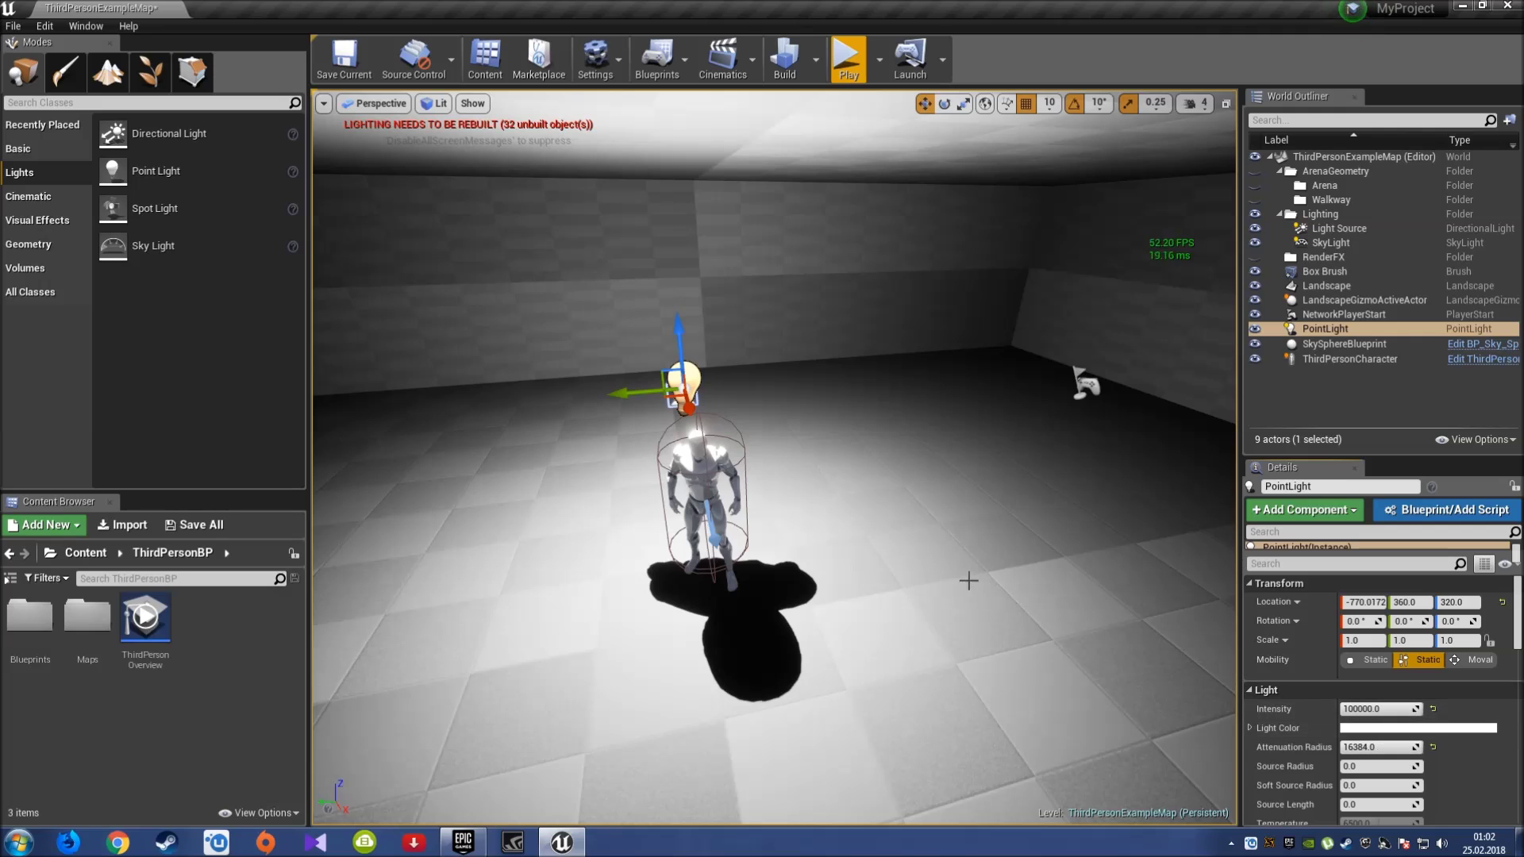
right_drag(962, 578, 963, 577)
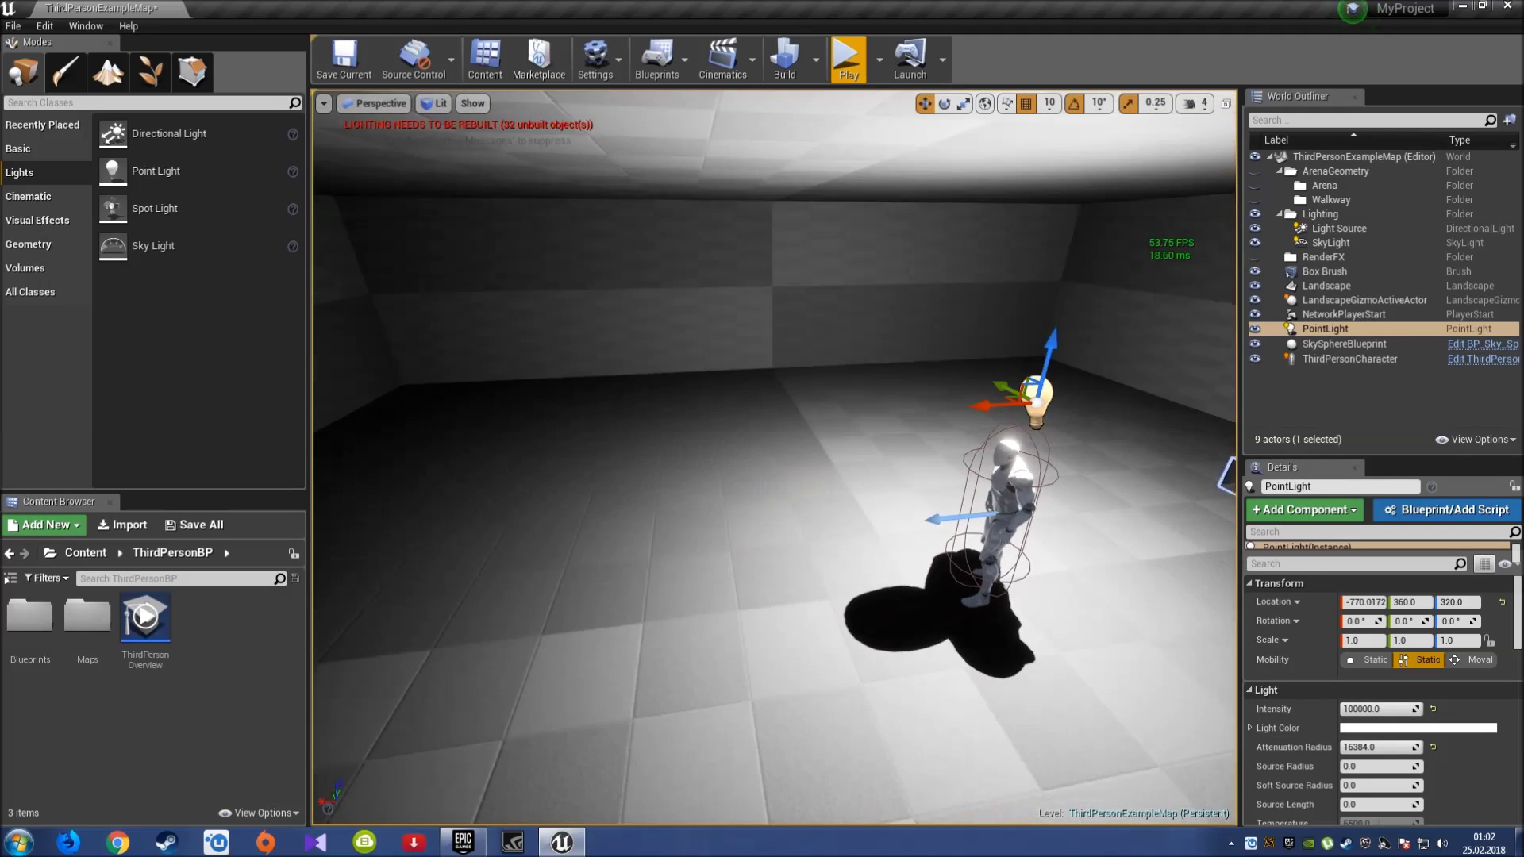
drag(950, 413, 923, 418)
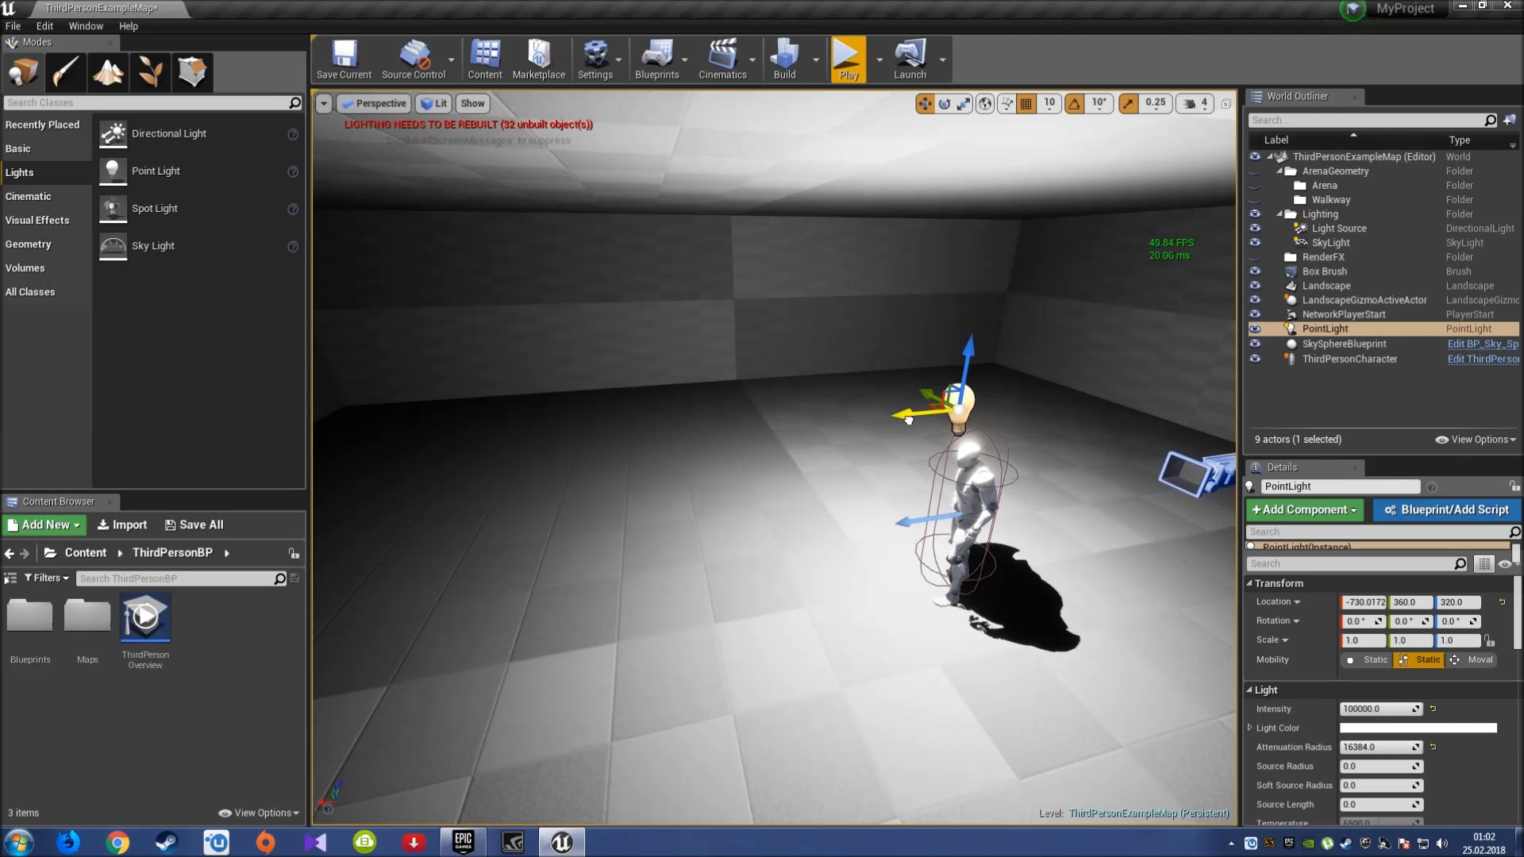
right_drag(1060, 607, 1060, 608)
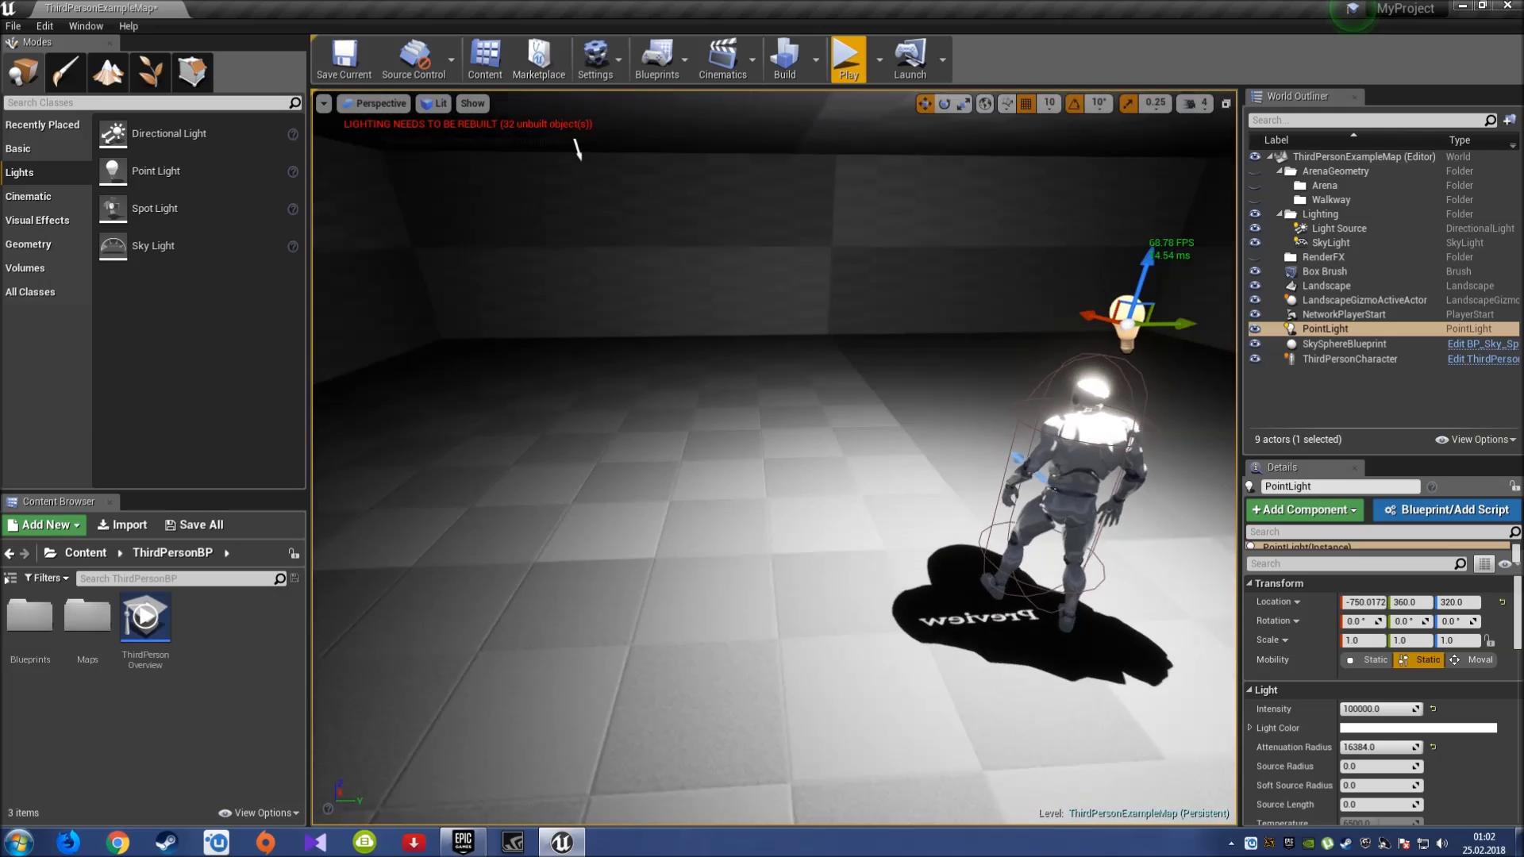
right_drag(389, 175, 531, 218)
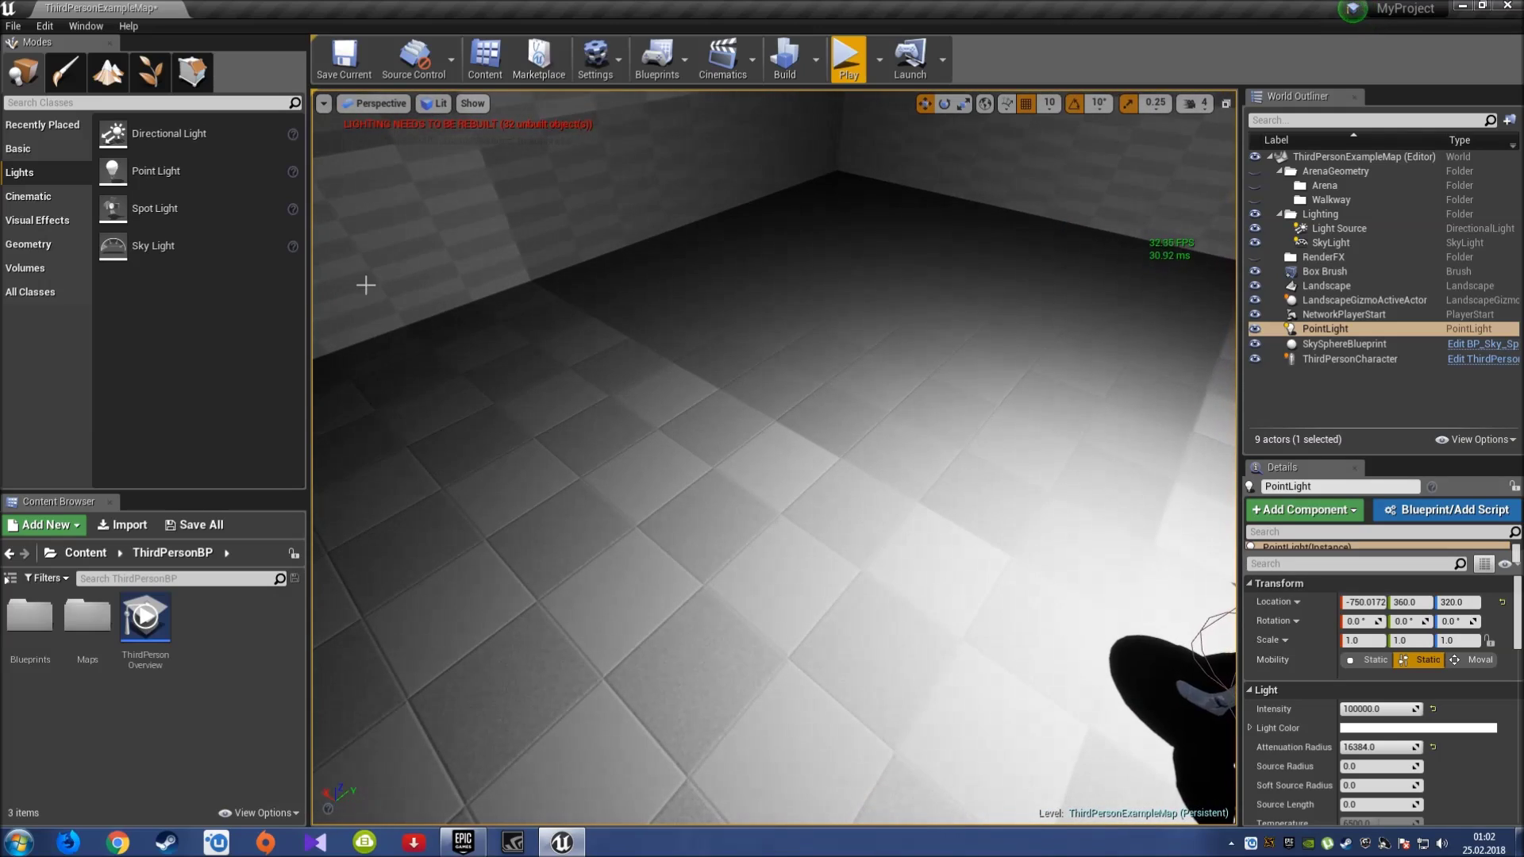
mouse_move(155, 208)
mouse_down()
mouse_move(580, 353)
mouse_move(565, 158)
mouse_up()
Delete the point light and raise the spotlight high above the floor.
key(f)
right_drag(882, 499, 1032, 500)
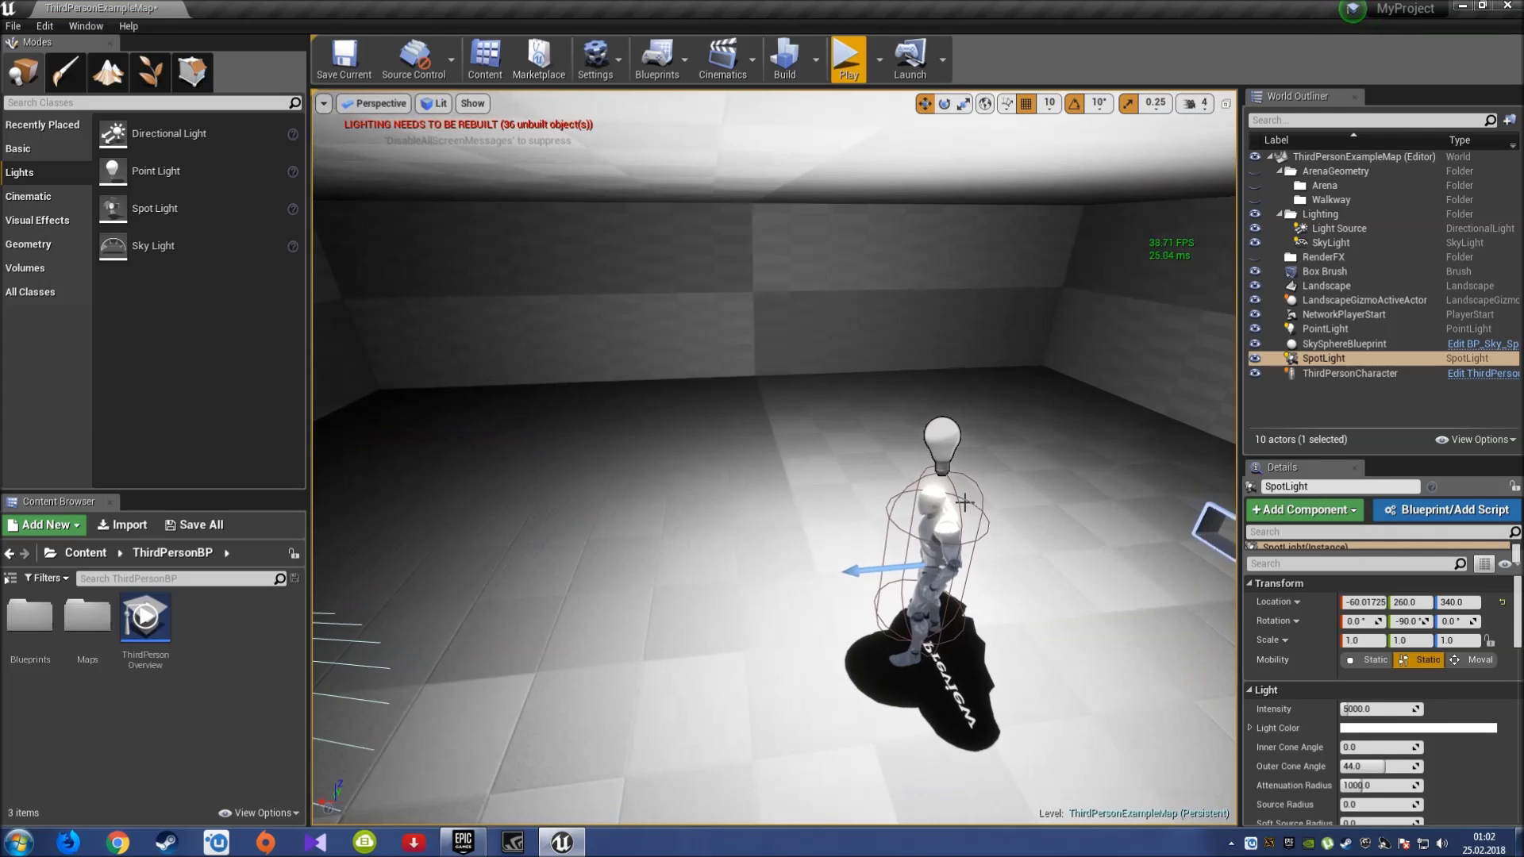
key(Delete)
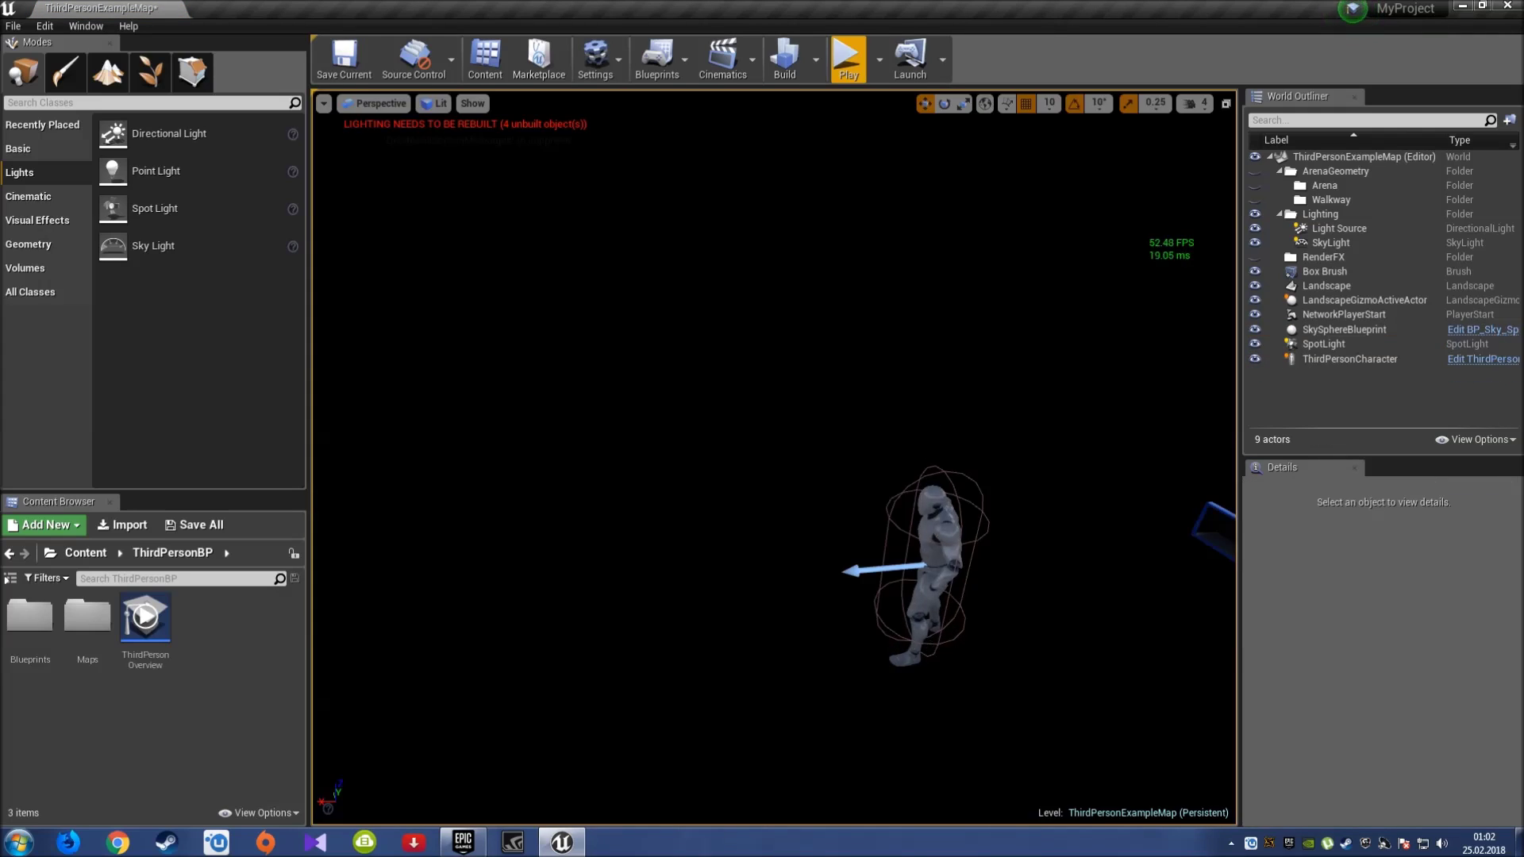
click(831, 423)
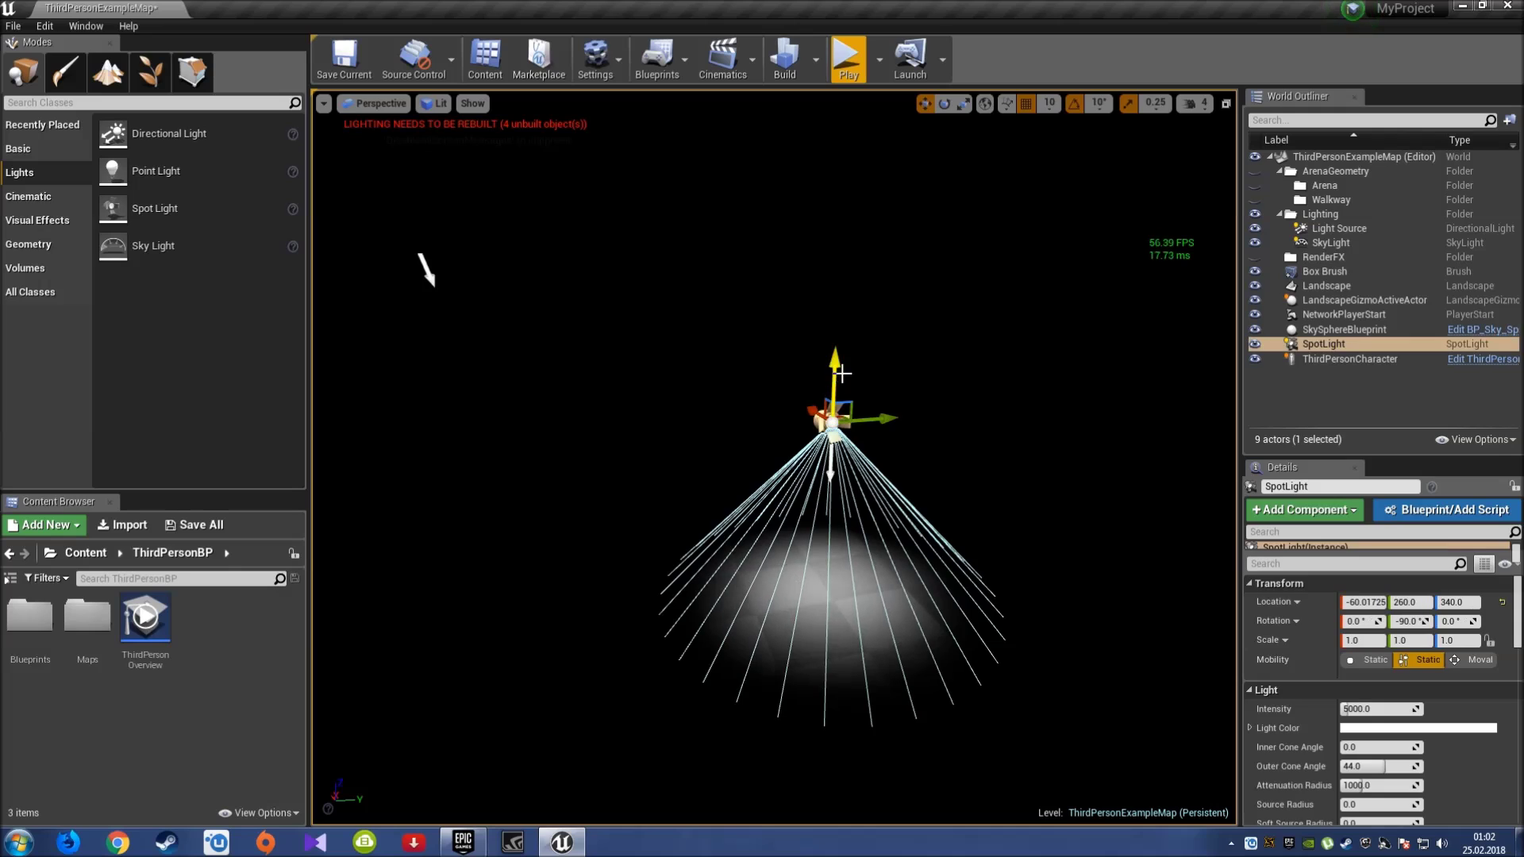
drag(831, 423, 826, 292)
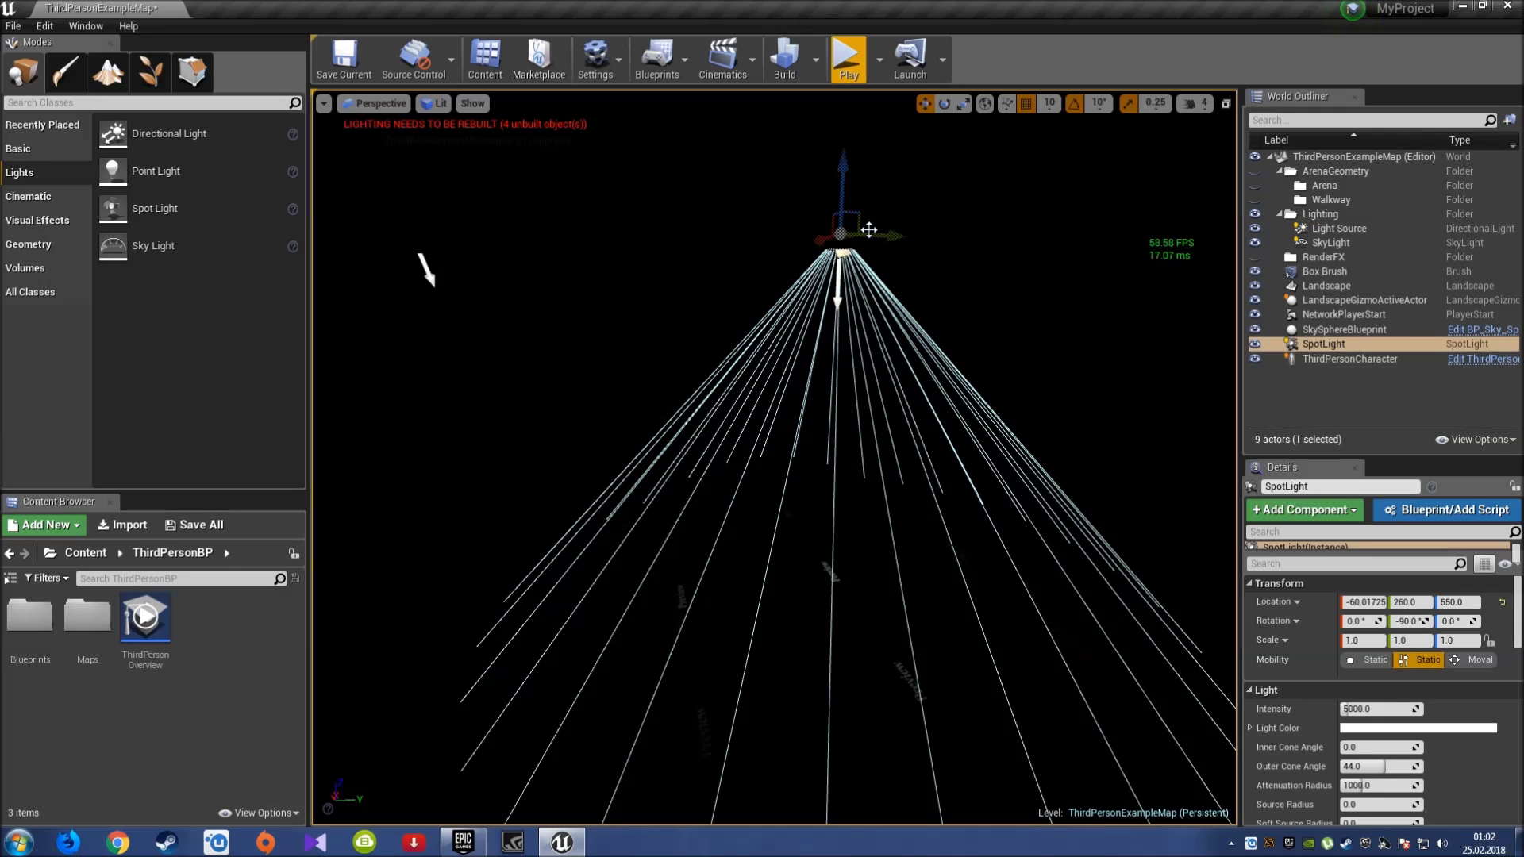
drag(843, 182, 907, 357)
Set the spotlight intensity to 100000, widen its cone to 80°, and move it along X to -720.
text(100000)
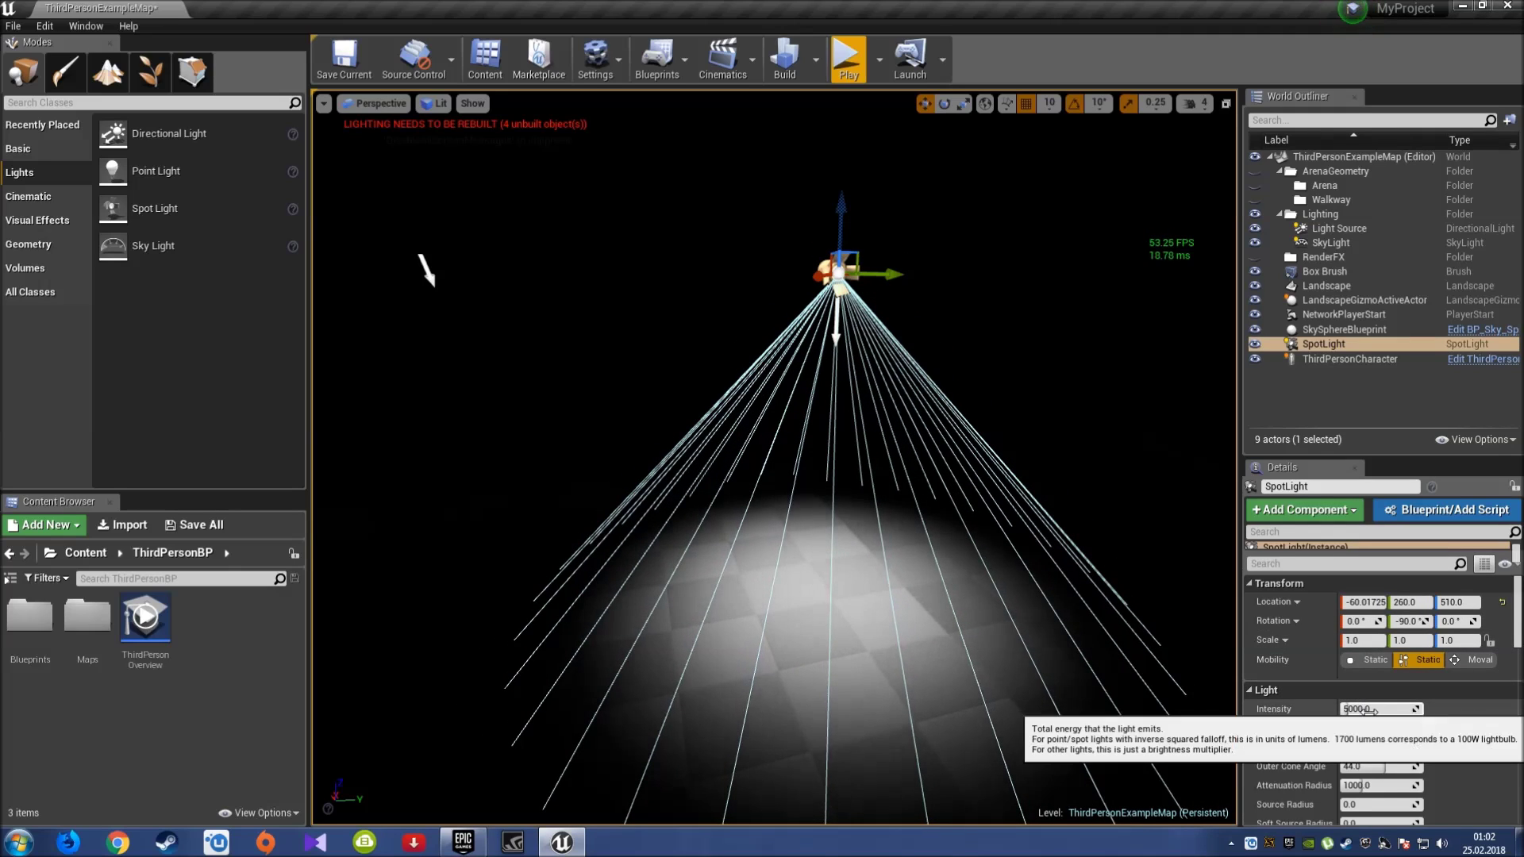
key(Return)
drag(1359, 746, 1420, 747)
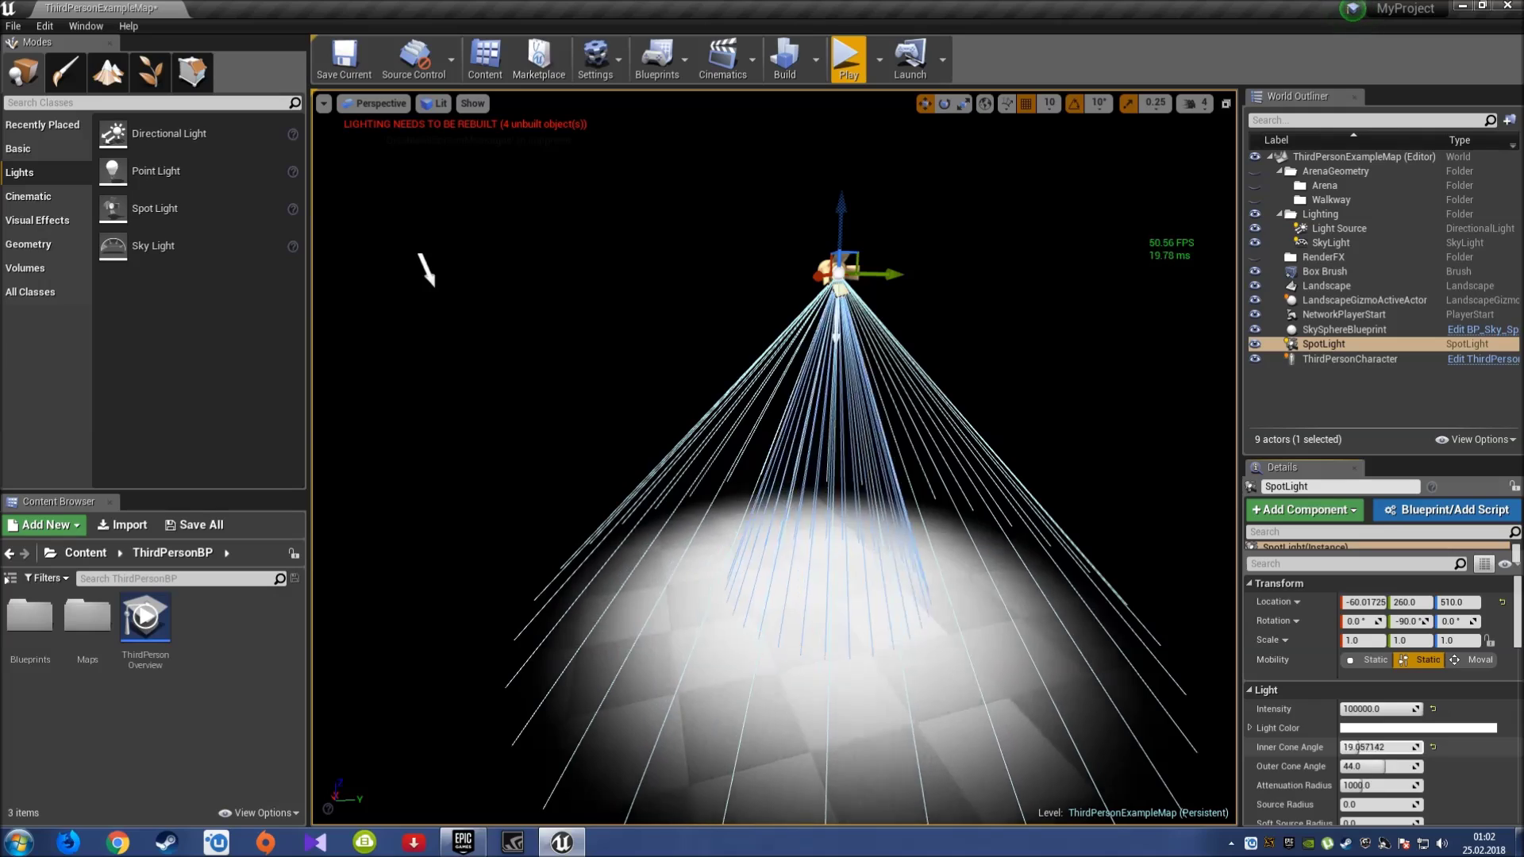
right_drag(953, 612, 794, 556)
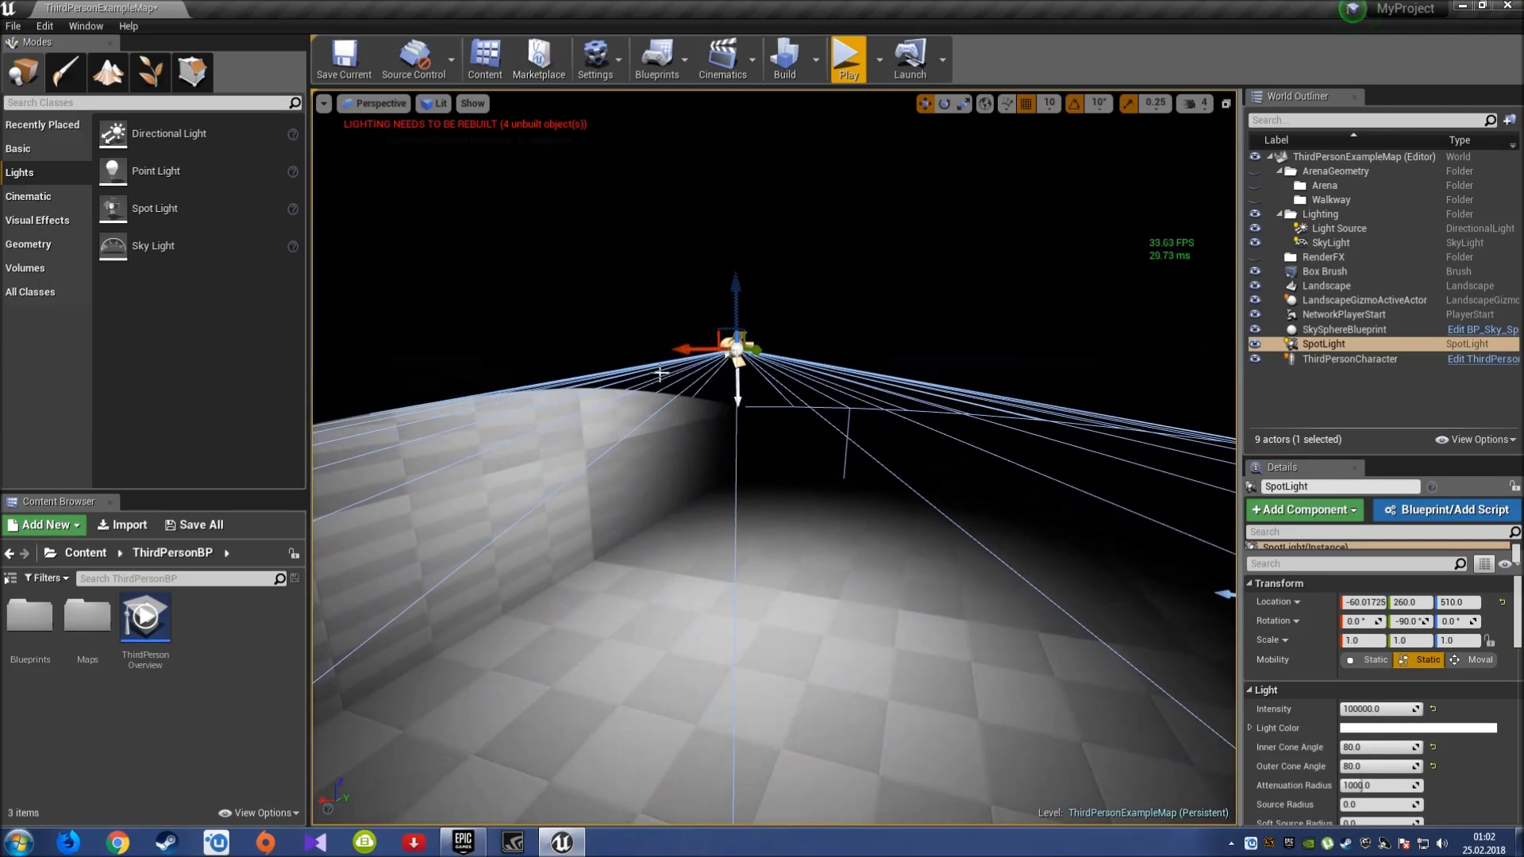
drag(681, 350, 1202, 344)
right_drag(938, 595, 746, 547)
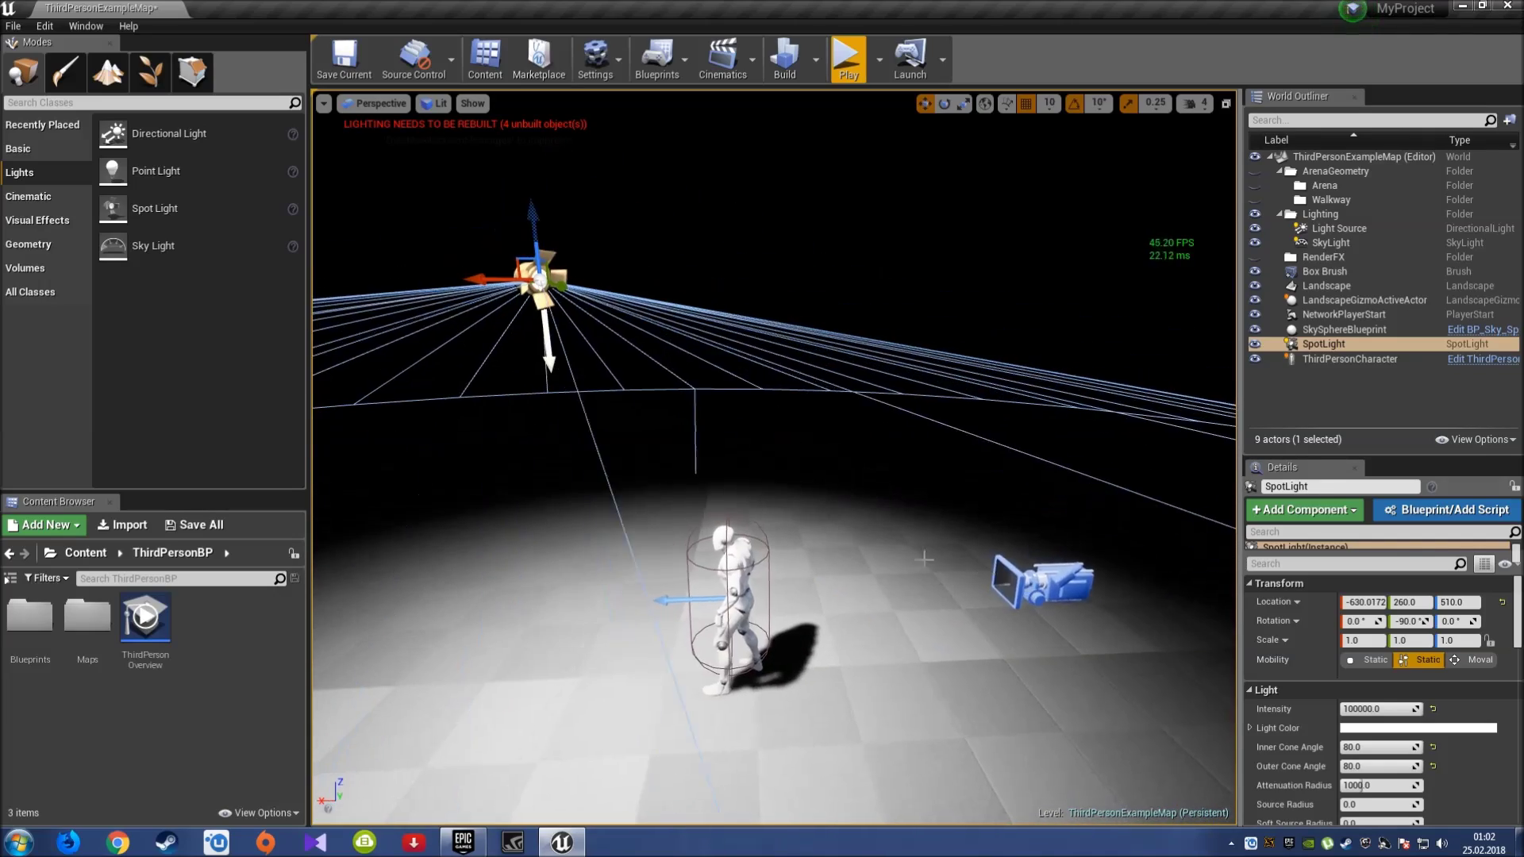
drag(483, 278, 612, 281)
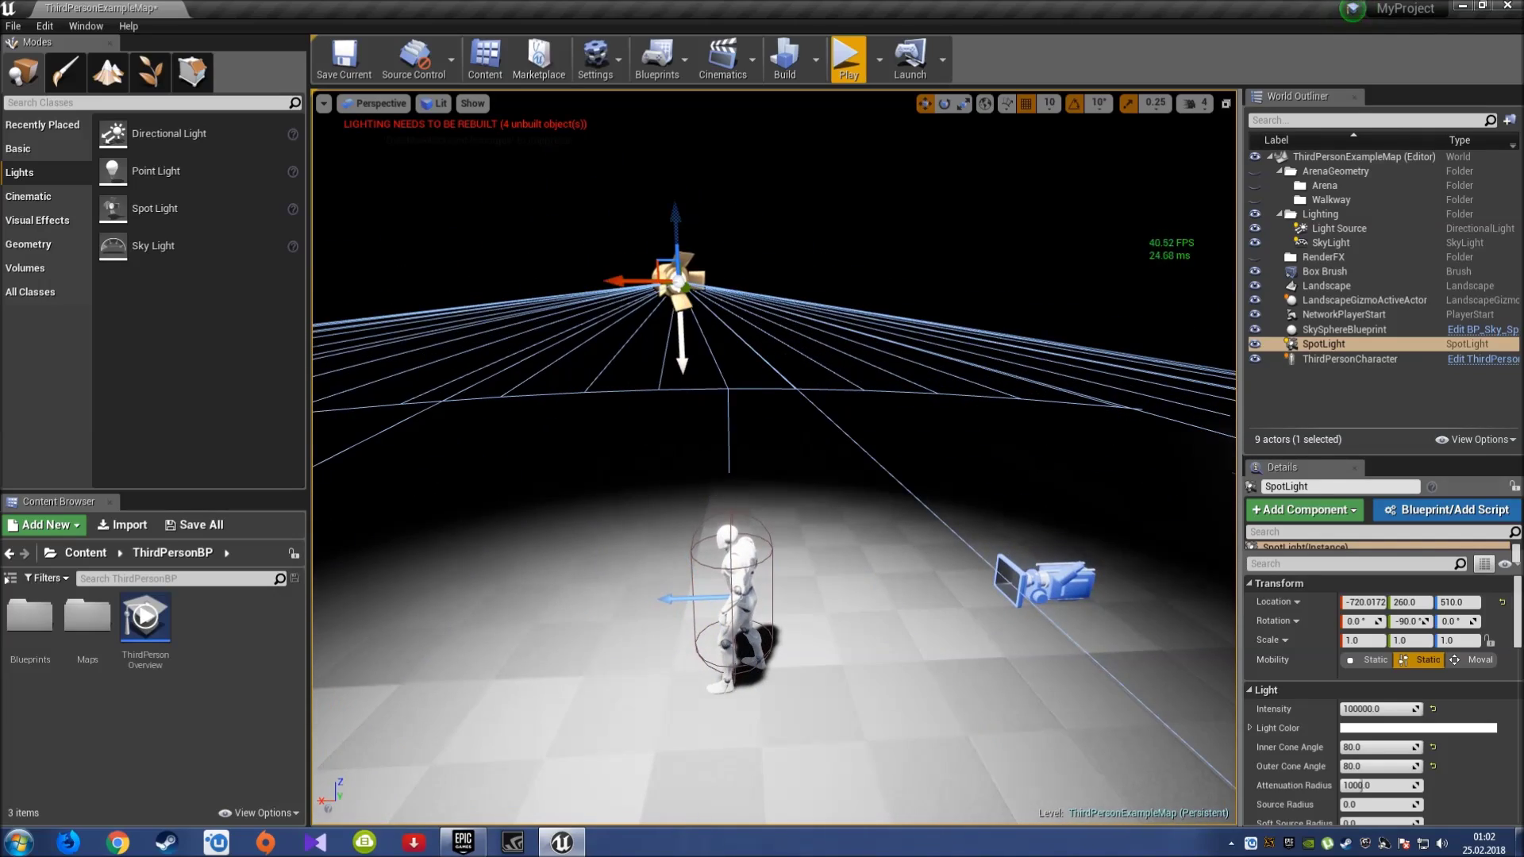
mouse_move(746, 548)
right_down()
mouse_move(796, 354)
mouse_move(841, 341)
right_up()
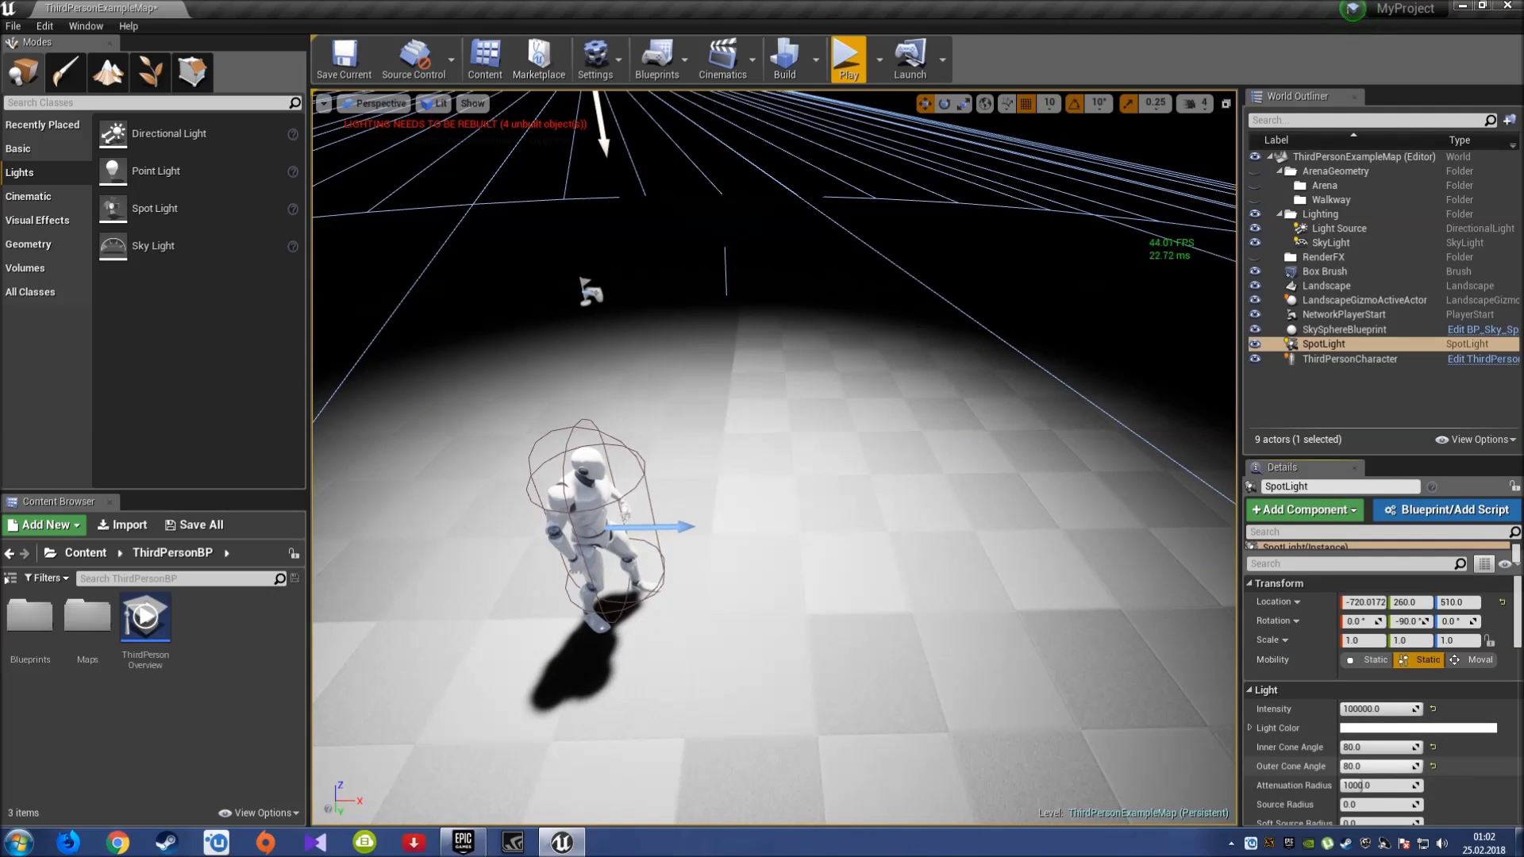
Raise the spot light's attenuation radius to 16384 and check its light on the room walls.
right_drag(1034, 636, 1242, 710)
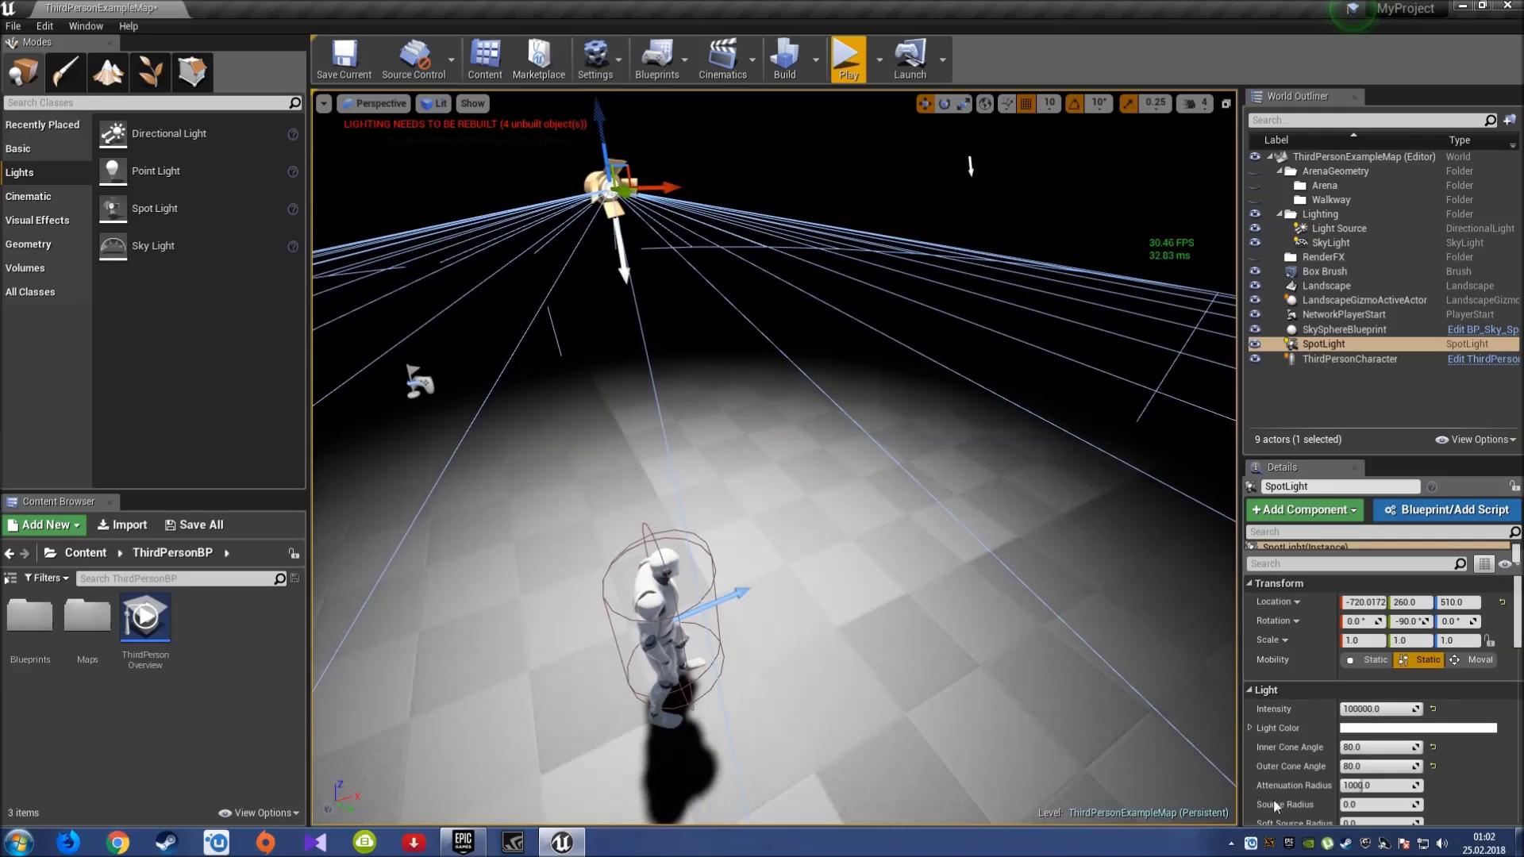
drag(1362, 785, 1390, 787)
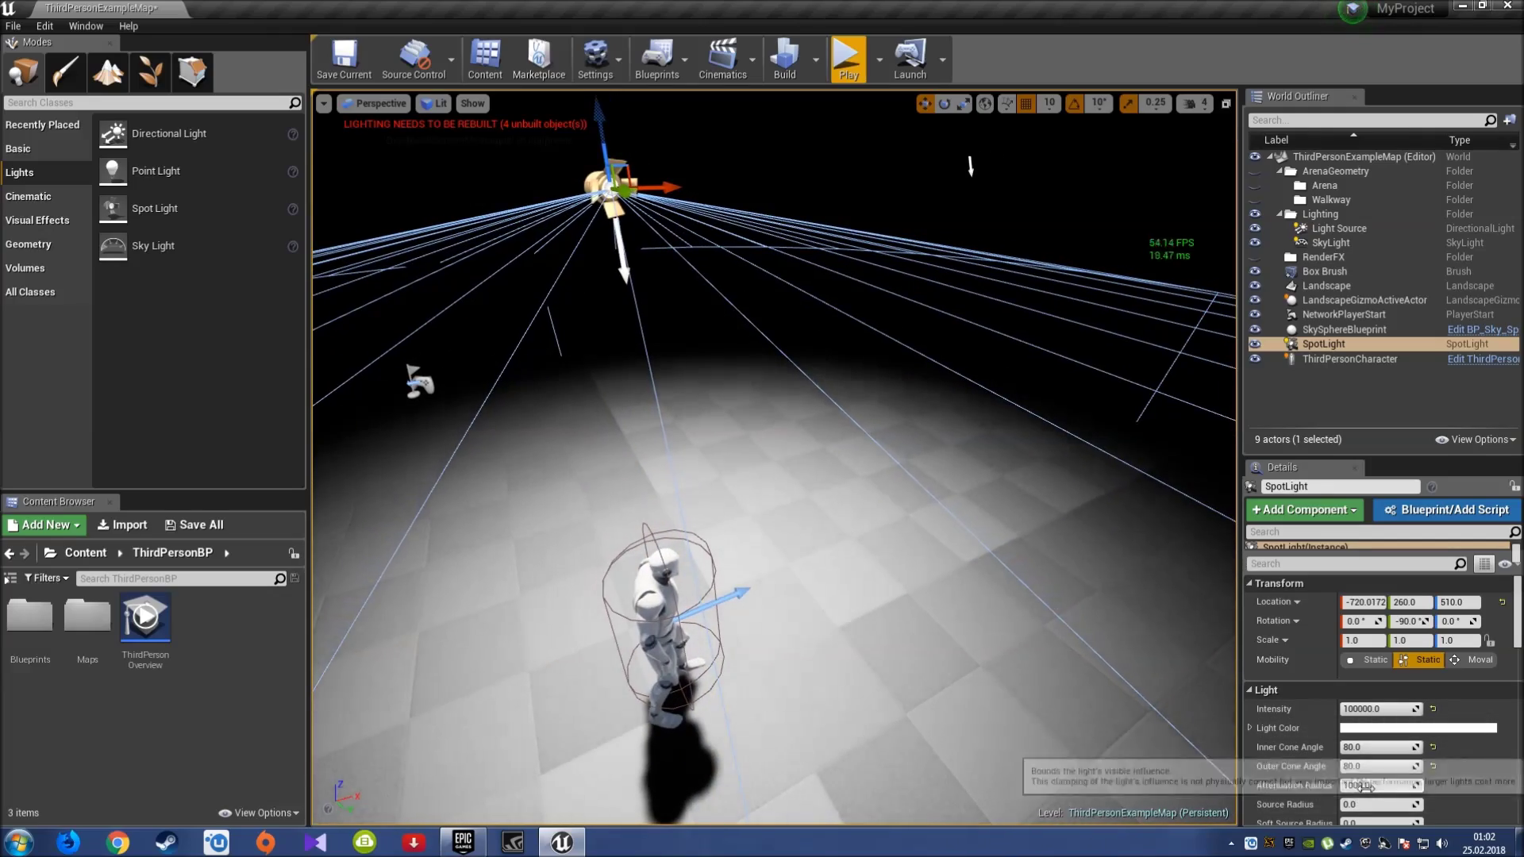
right_drag(970, 166, 608, 239)
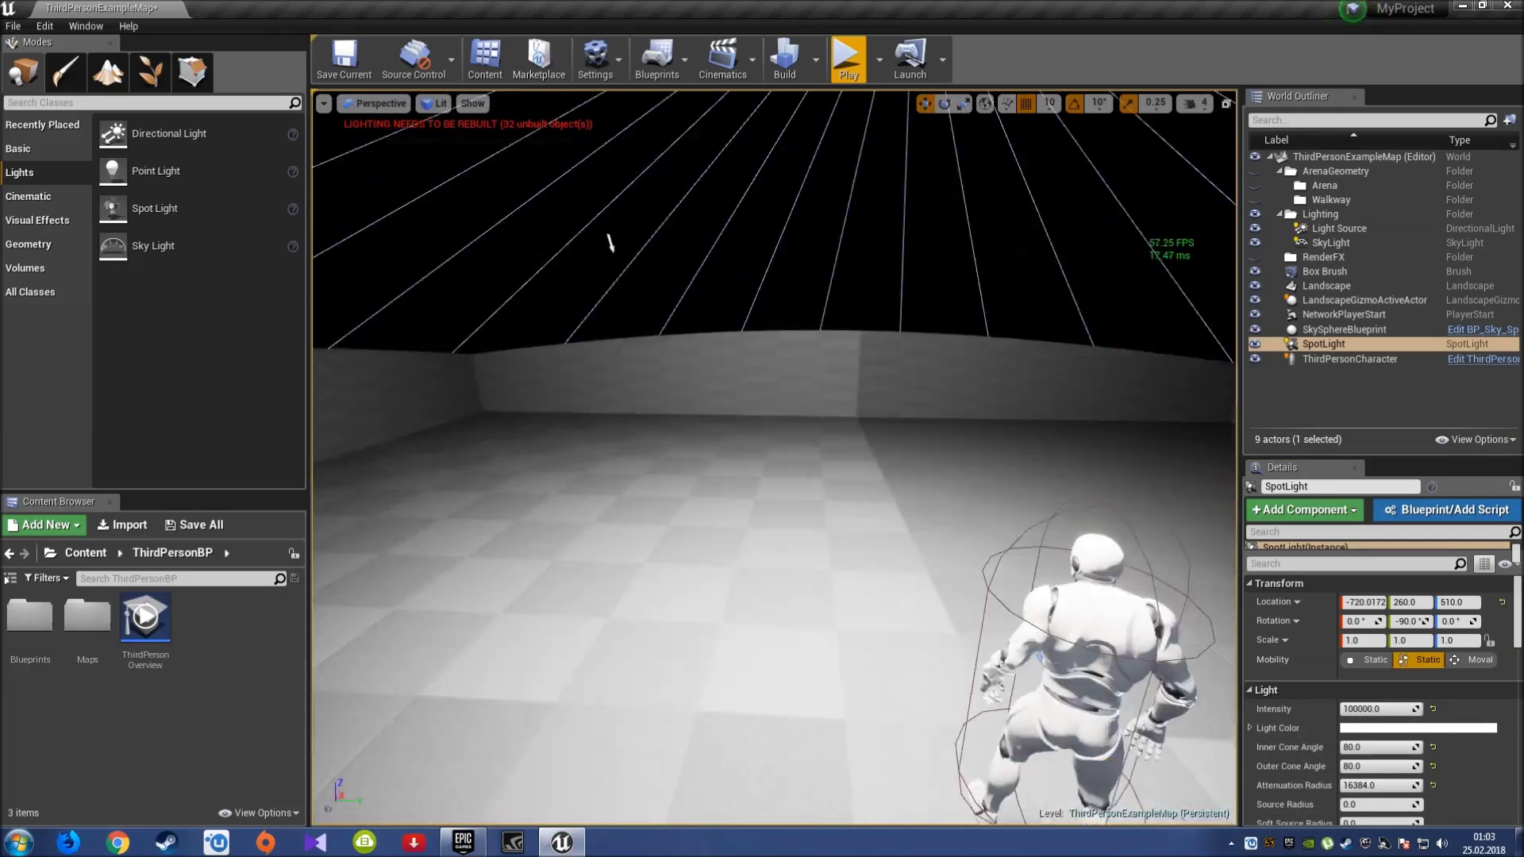
drag(608, 238, 571, 159)
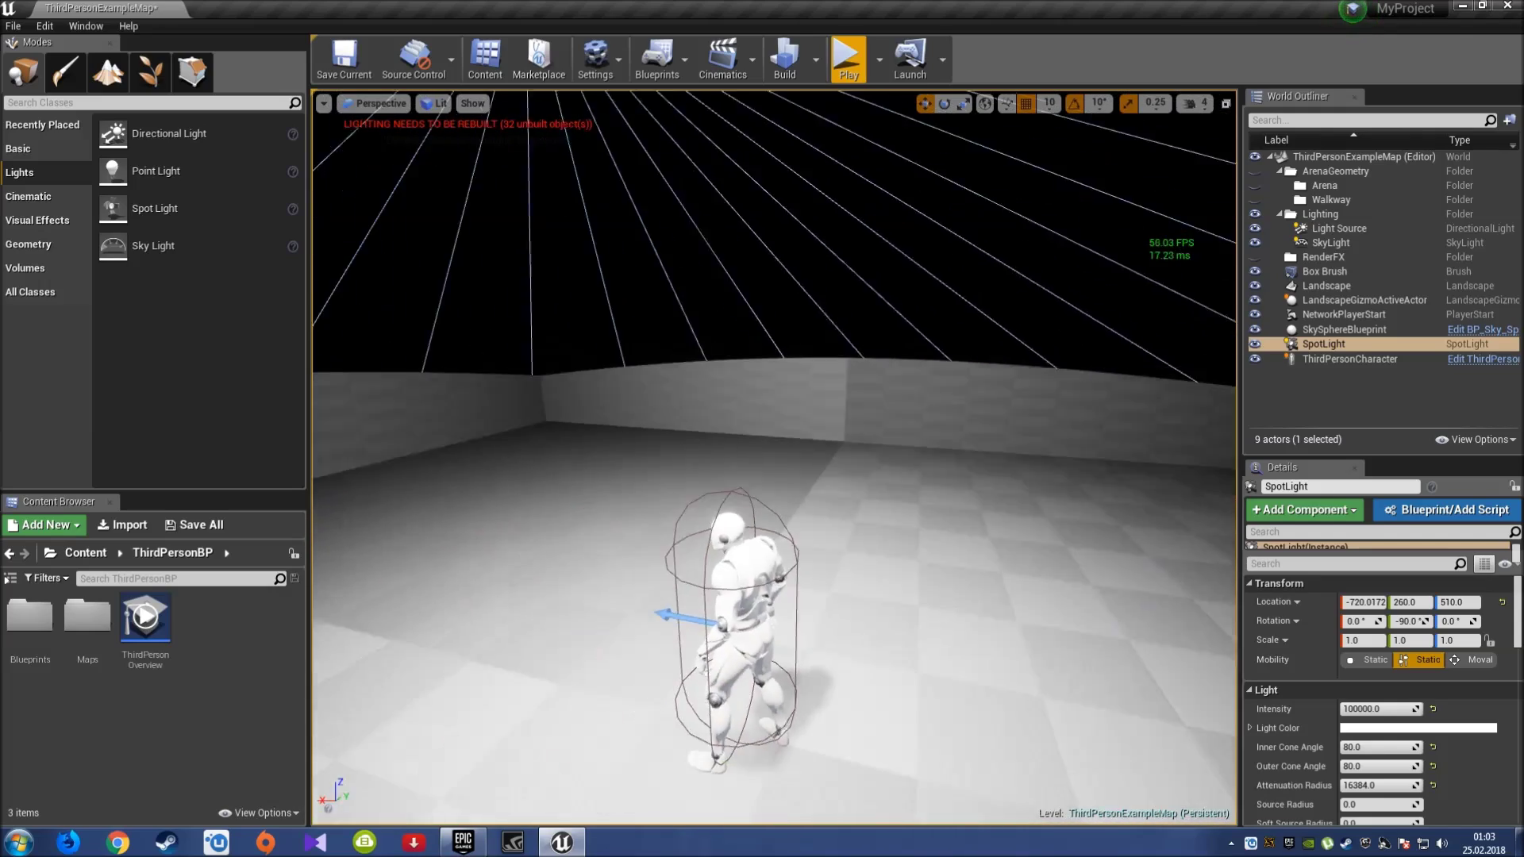
key(Up)
key(Up)
key(Up)
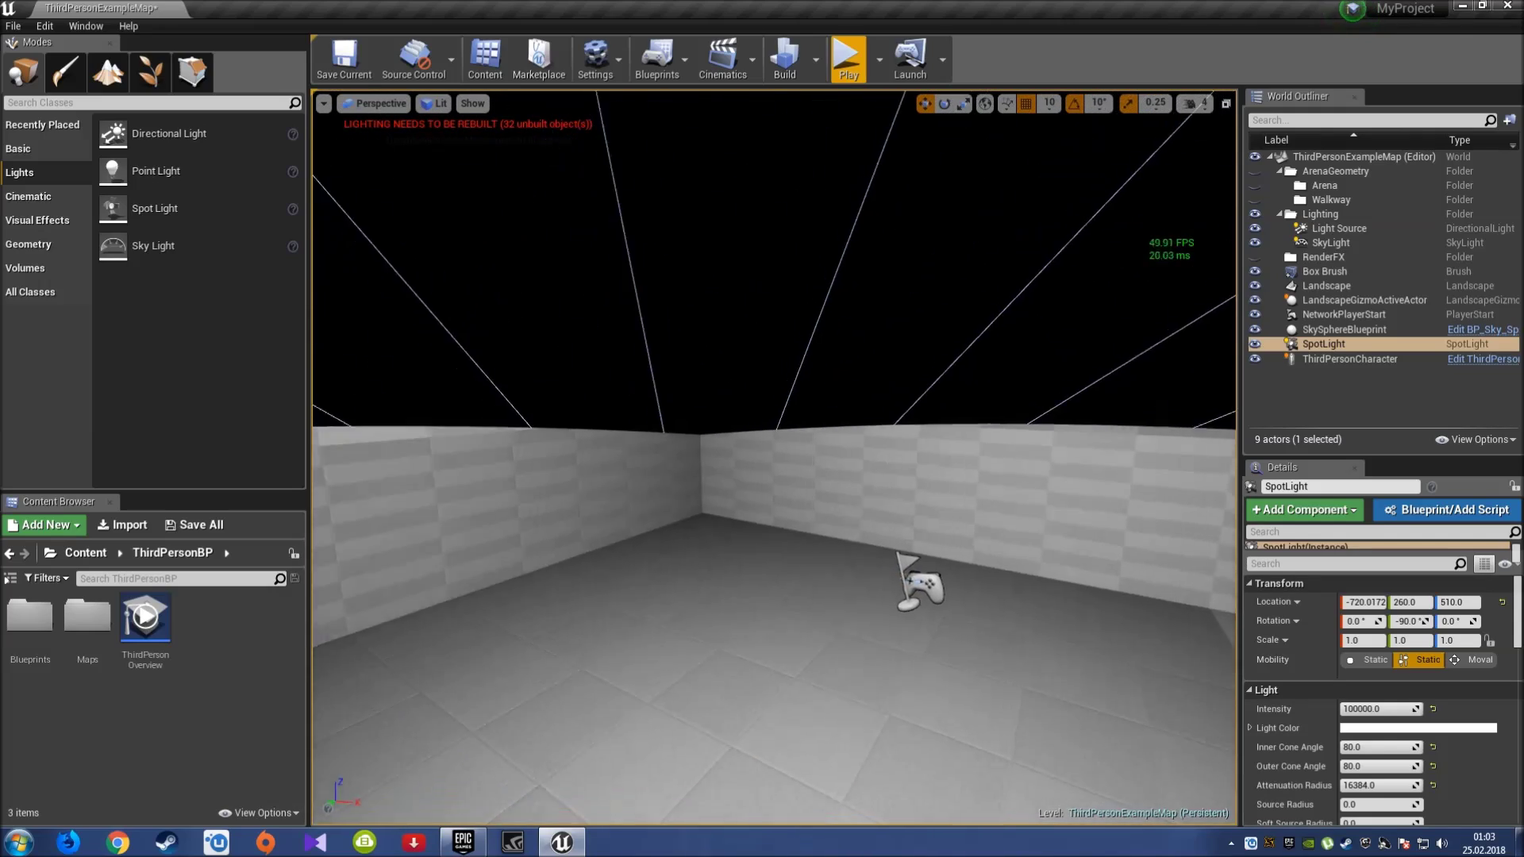
key(Down)
key(Down)
key(Down)
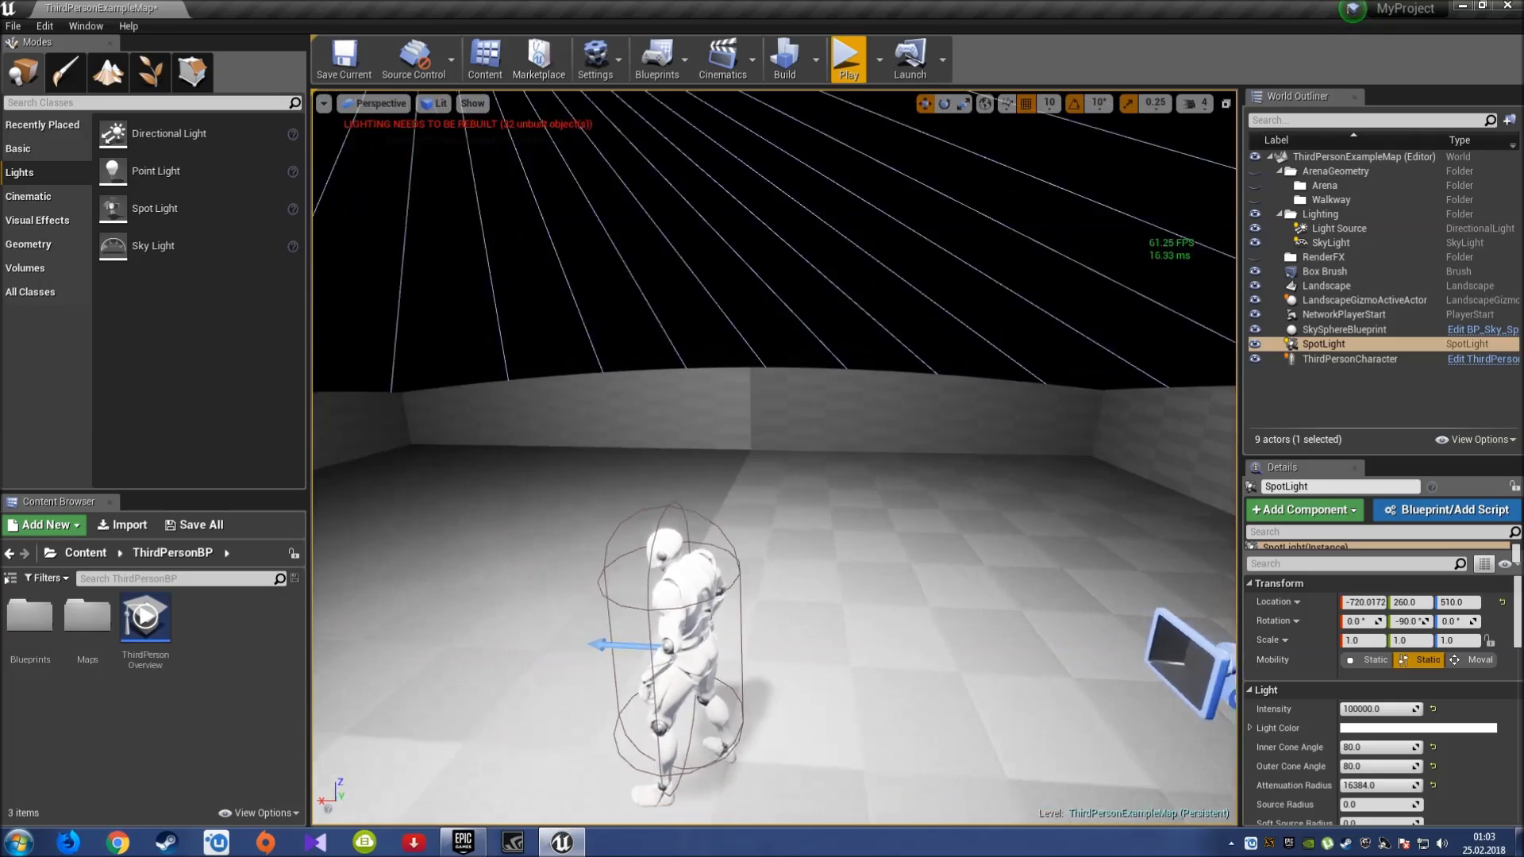
Delete the Spot Light from the level.
key(Down)
key(Right)
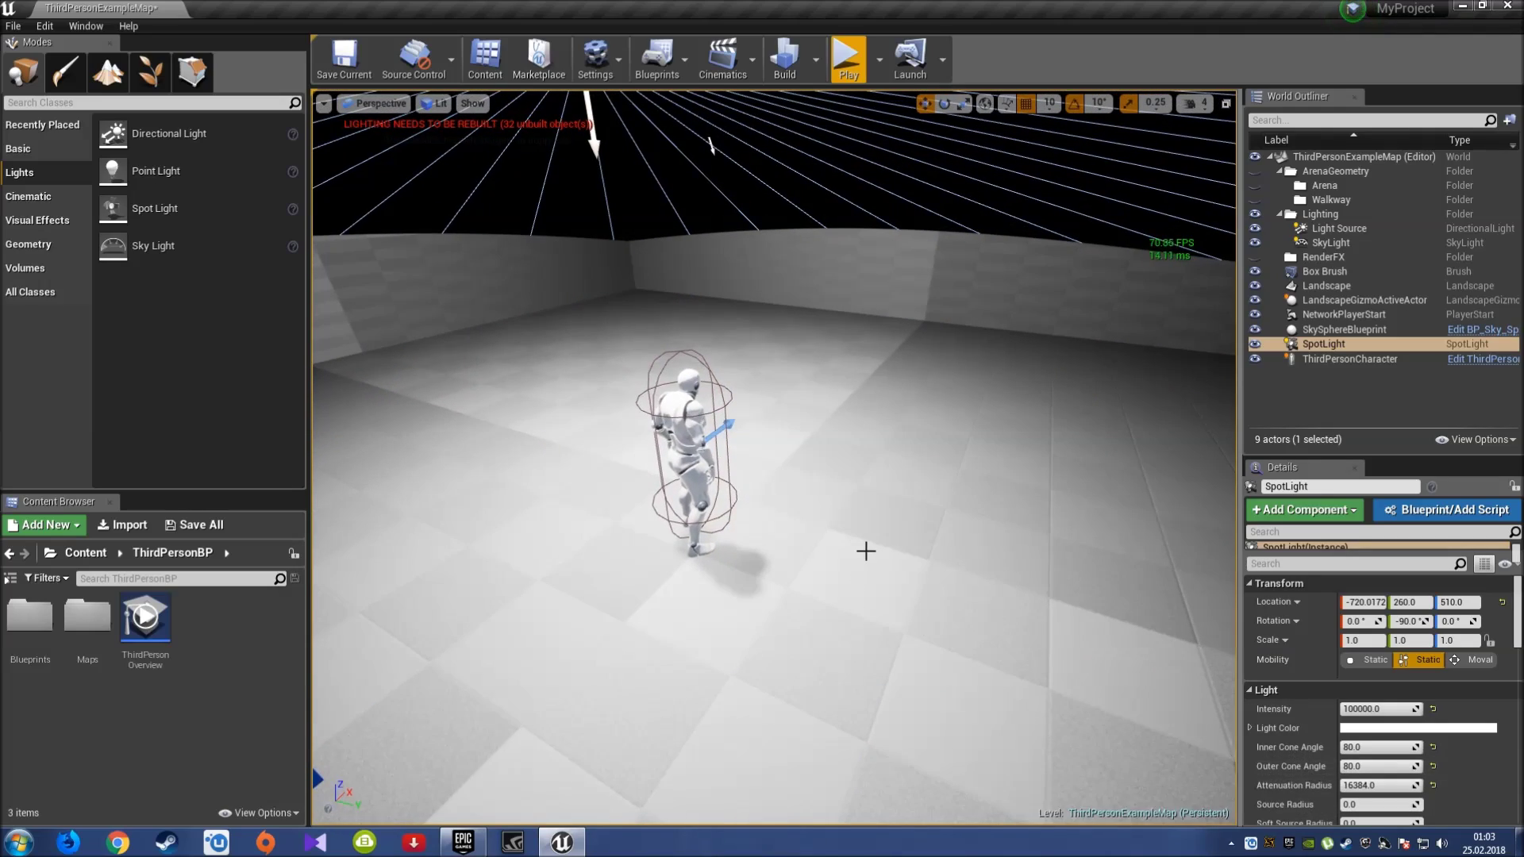
key(Delete)
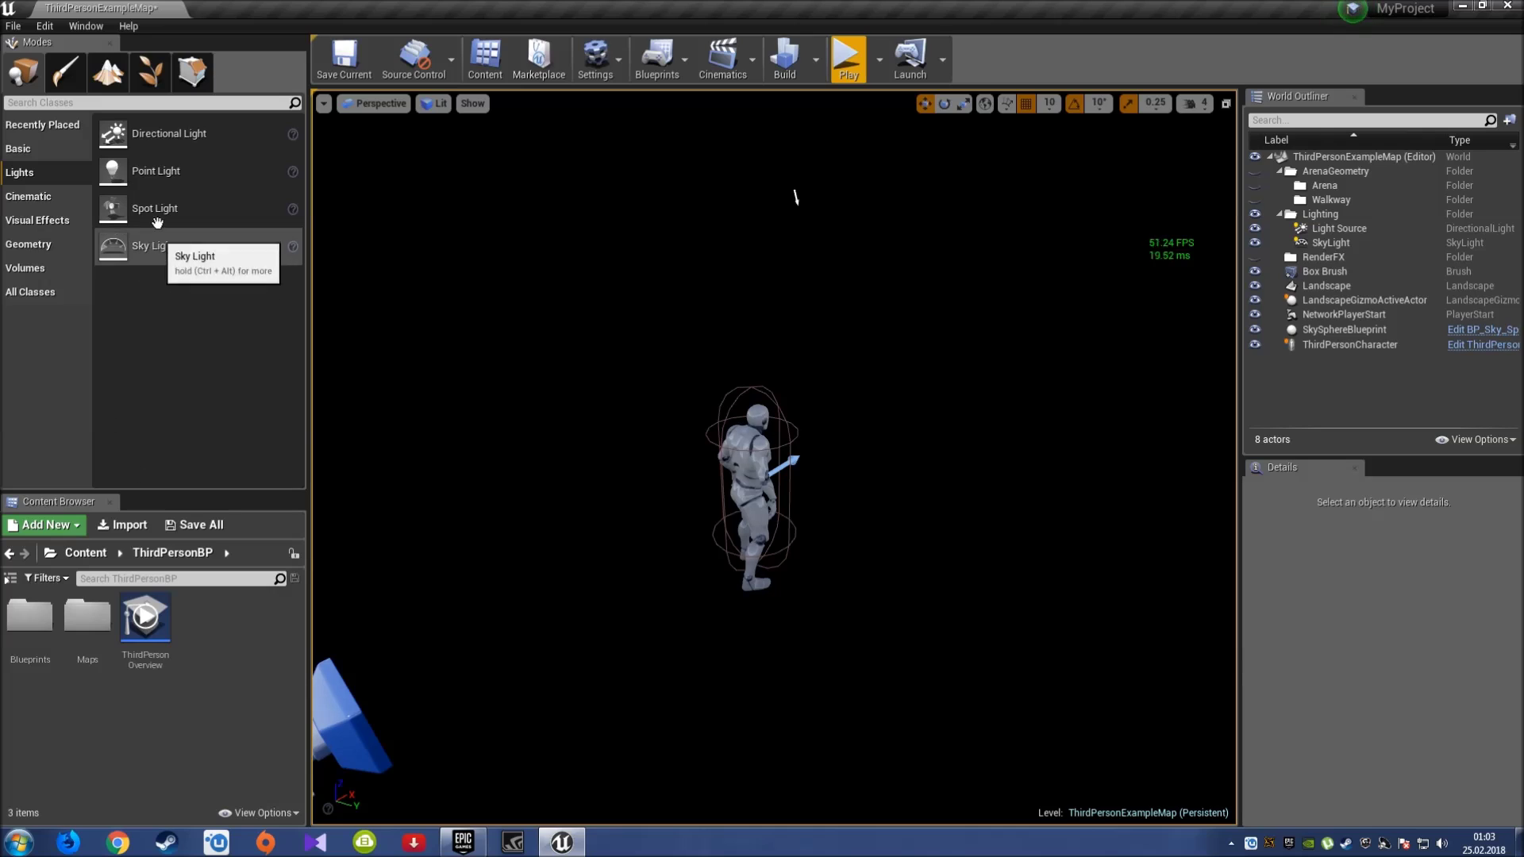
Place a test Sky Light, rotate it around Z, then delete it.
mouse_move(158, 250)
mouse_down()
mouse_move(661, 482)
mouse_move(662, 456)
mouse_move(718, 452)
mouse_up()
key(e)
drag(625, 534, 659, 533)
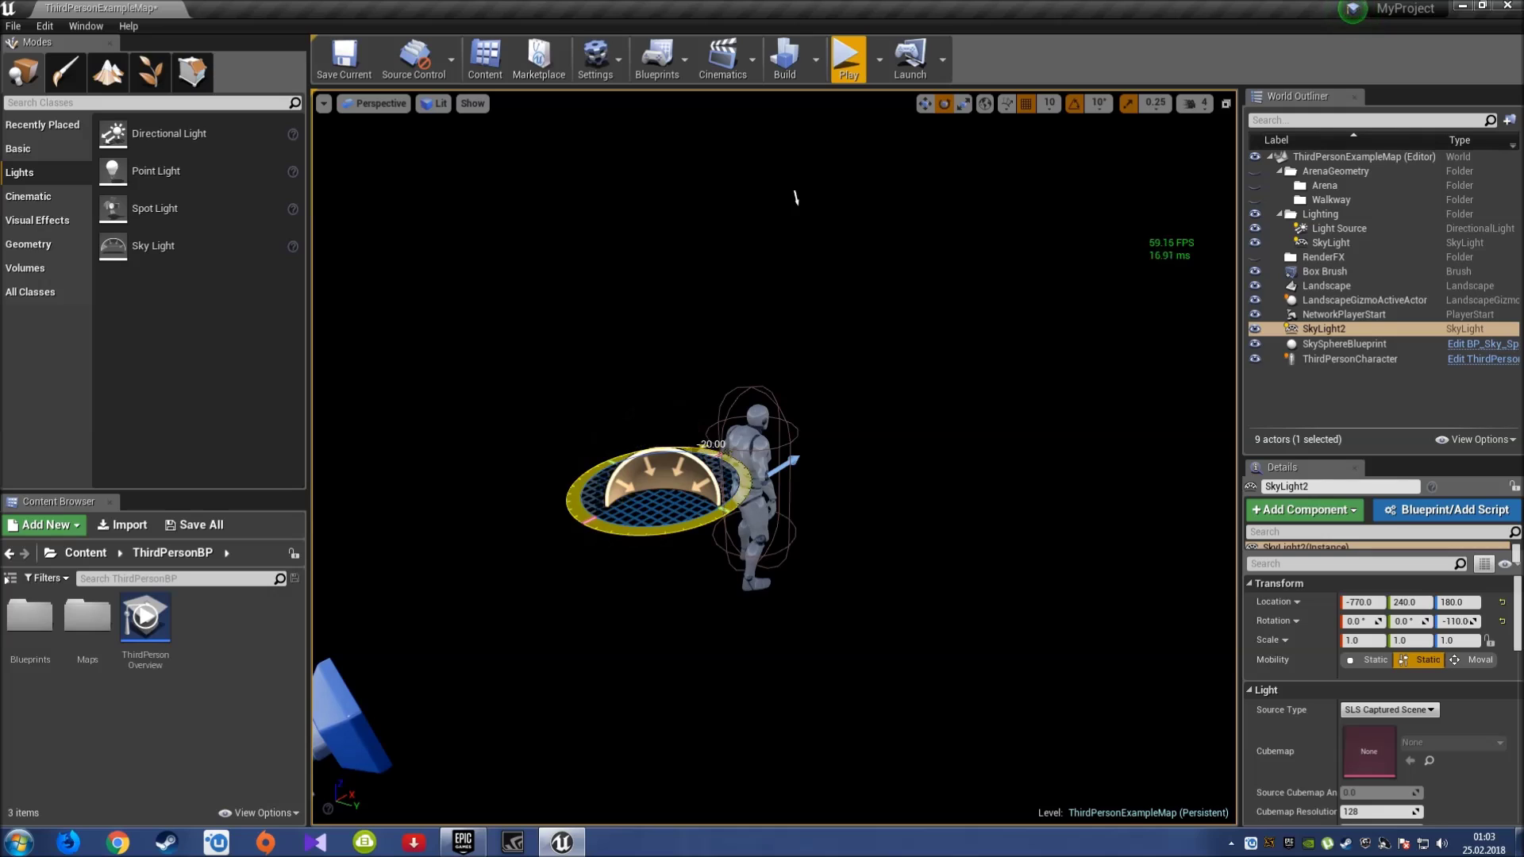
key(Delete)
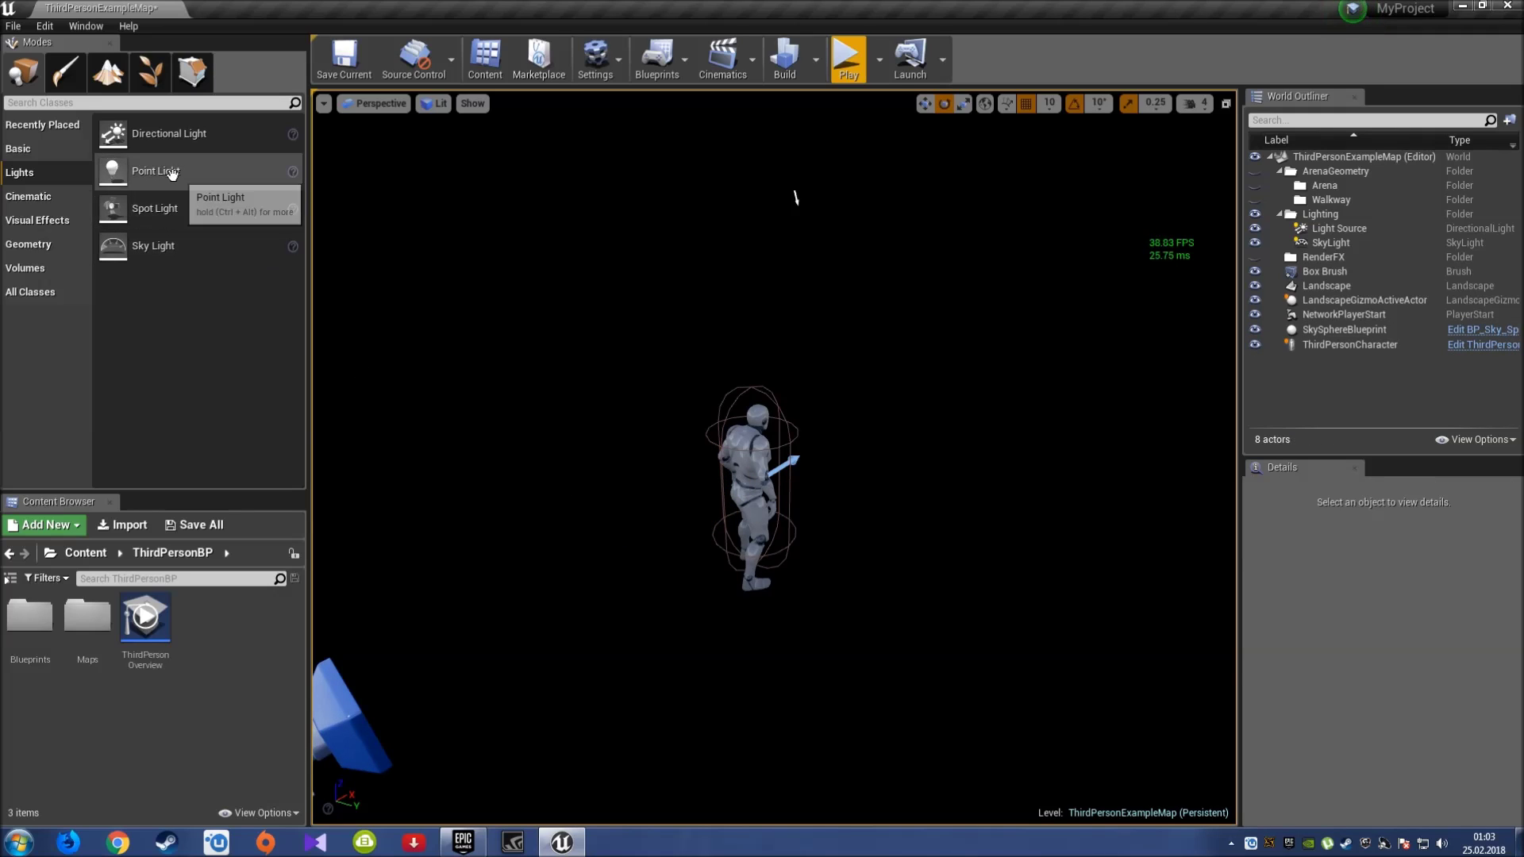
Place a test Directional Light, raise it and shift it along X, then delete it.
drag(161, 141, 830, 462)
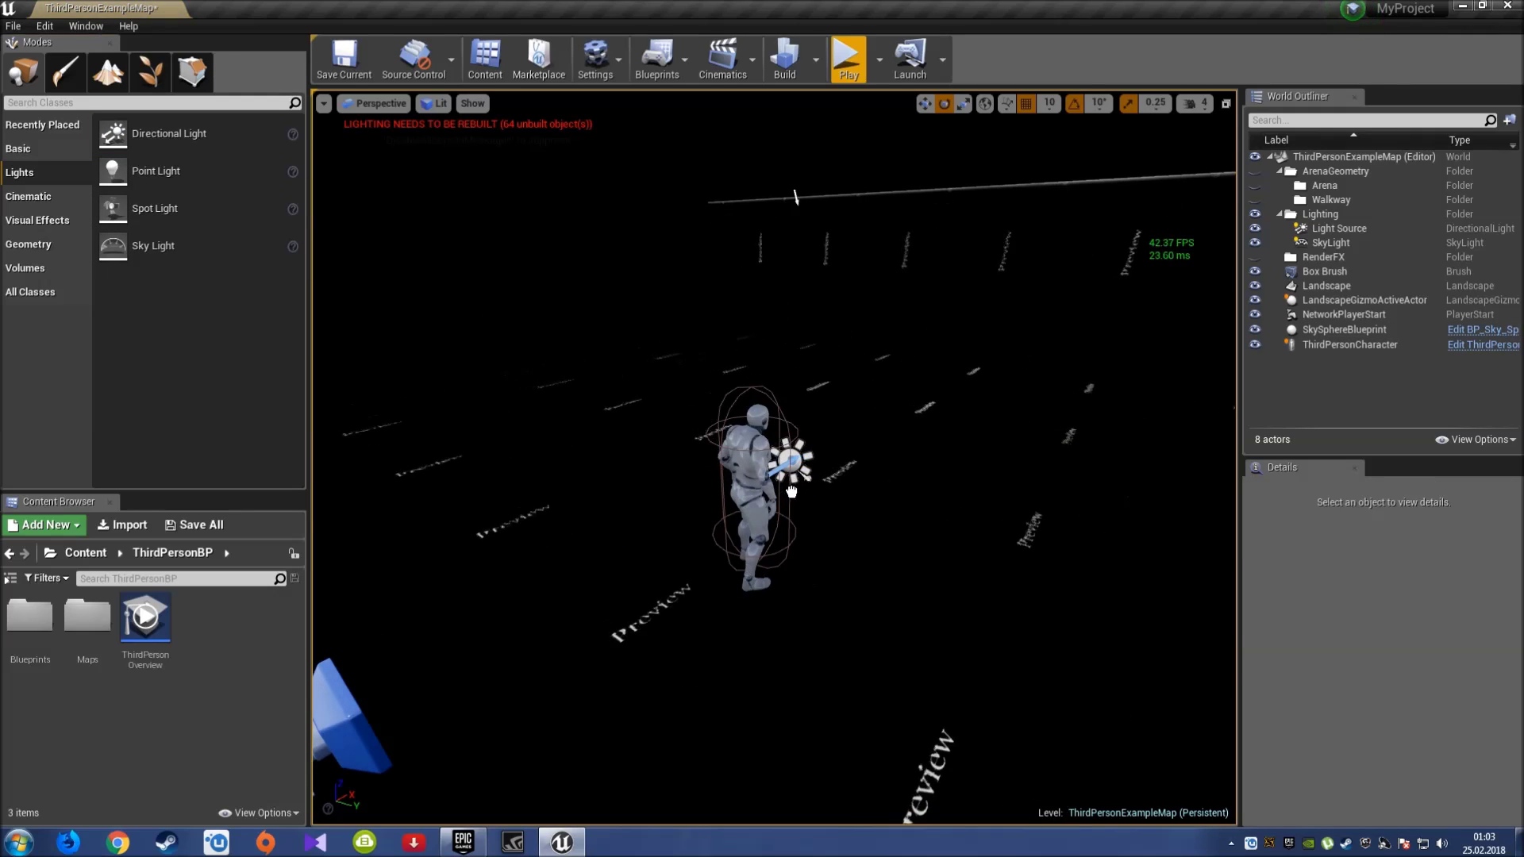
drag(839, 398, 843, 280)
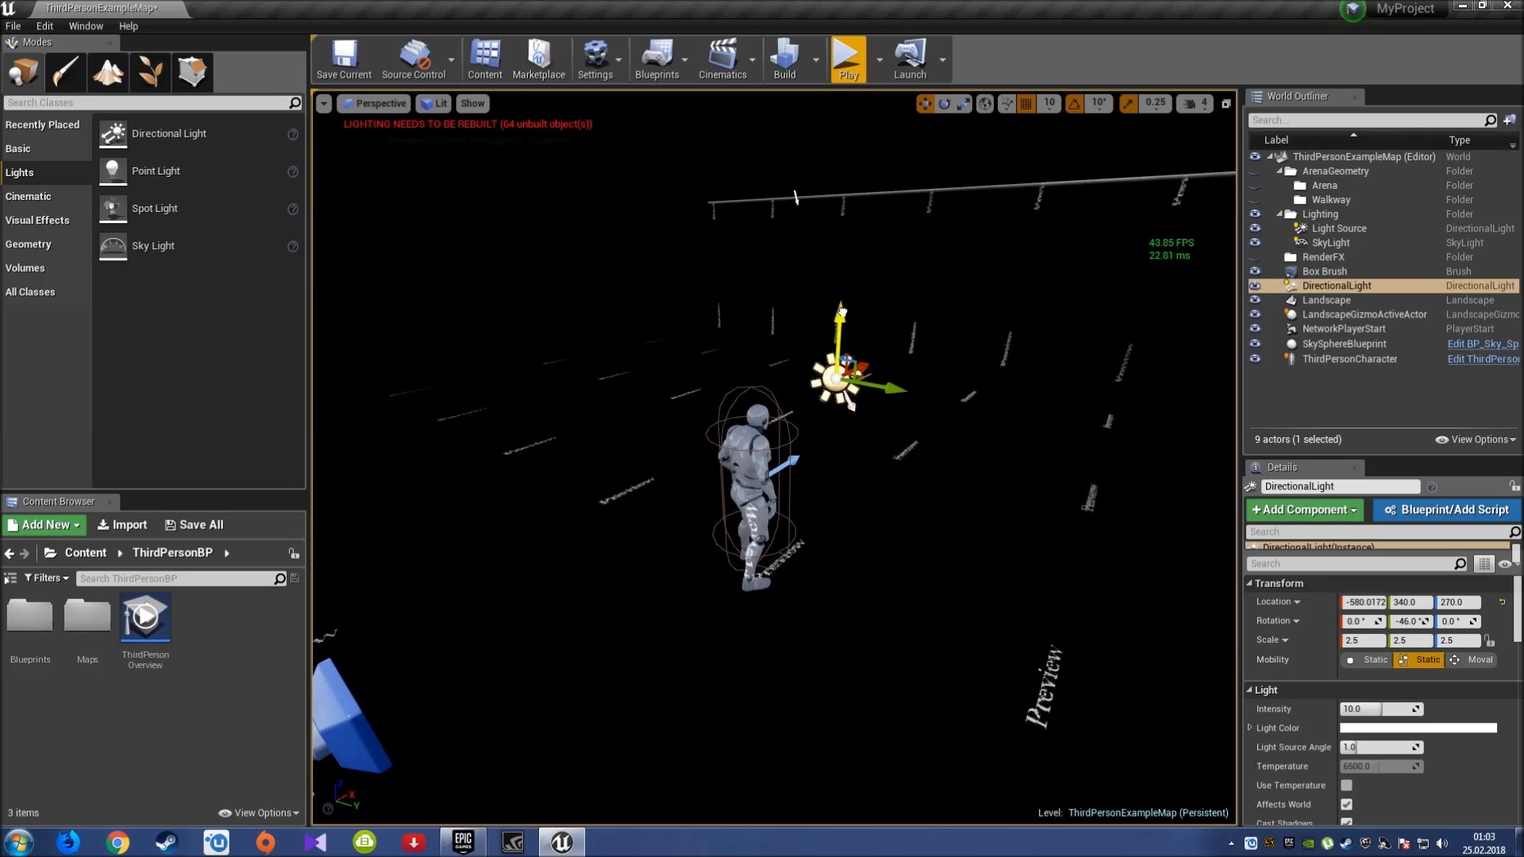
drag(873, 332, 804, 354)
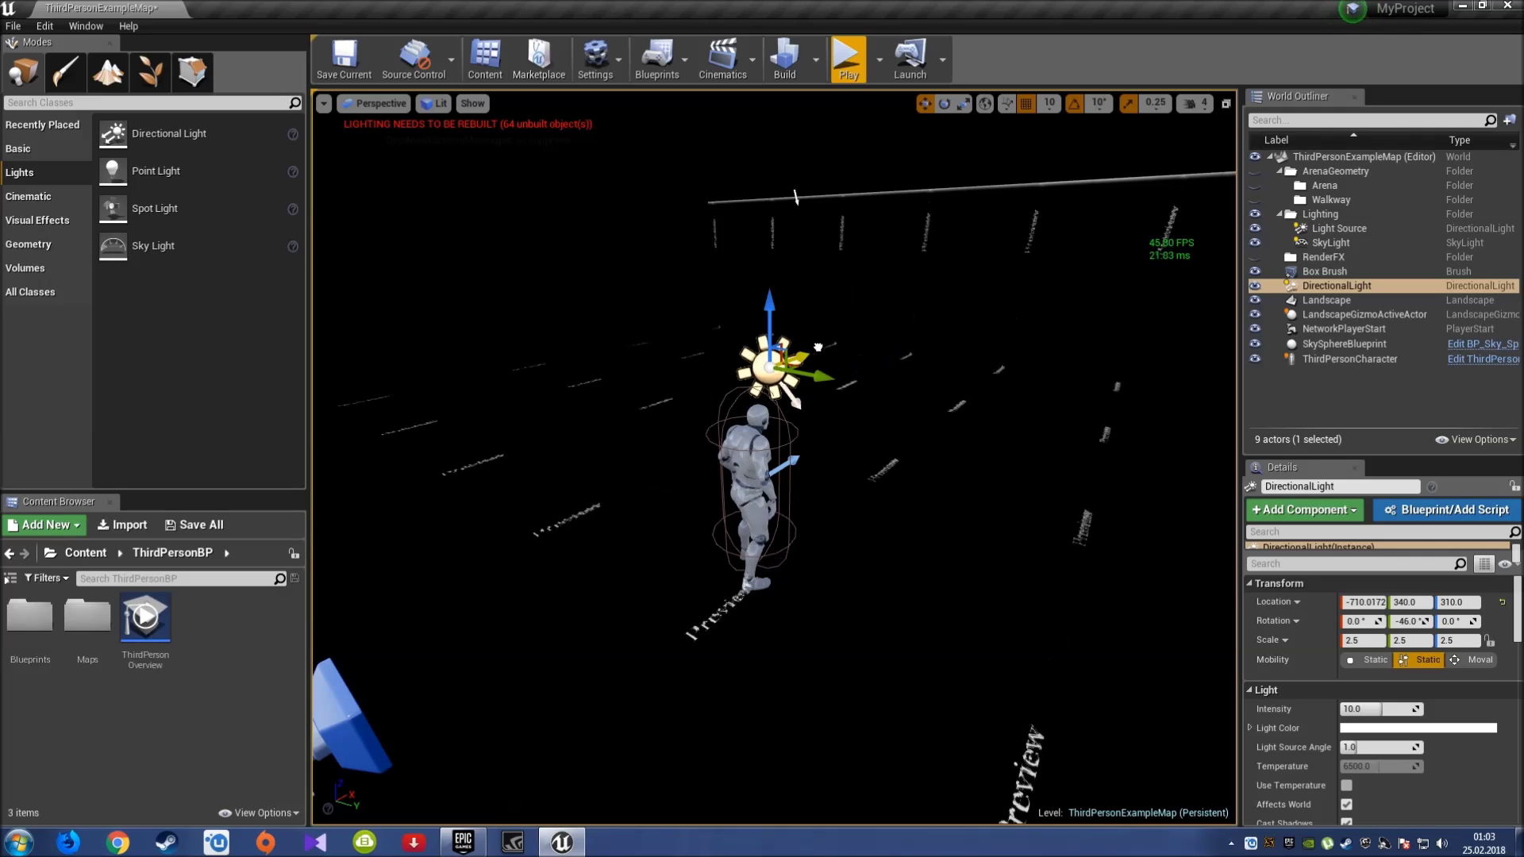
key(Delete)
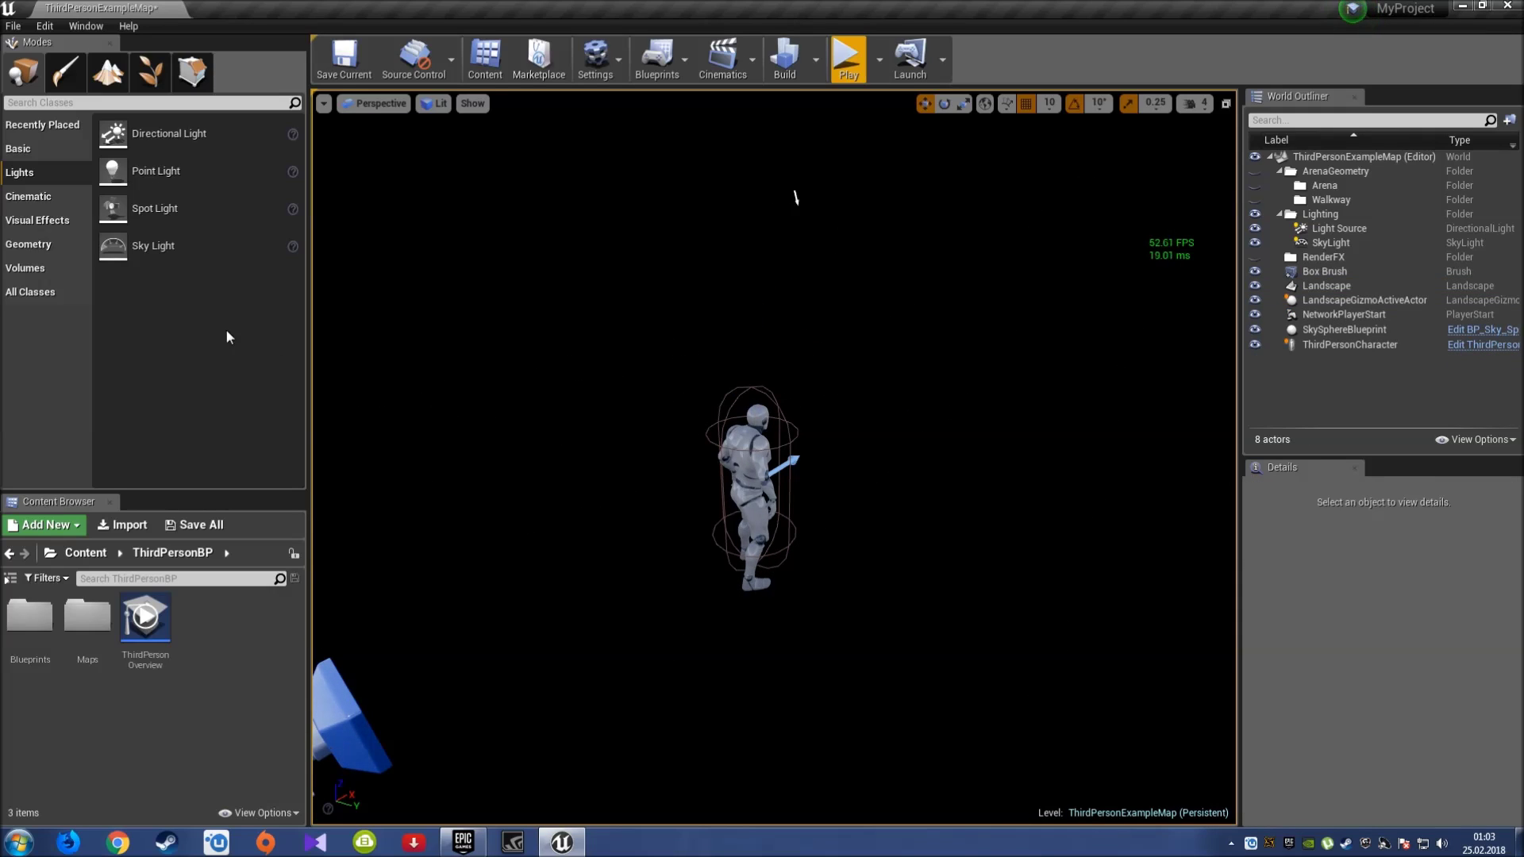
right_drag(512, 302, 511, 302)
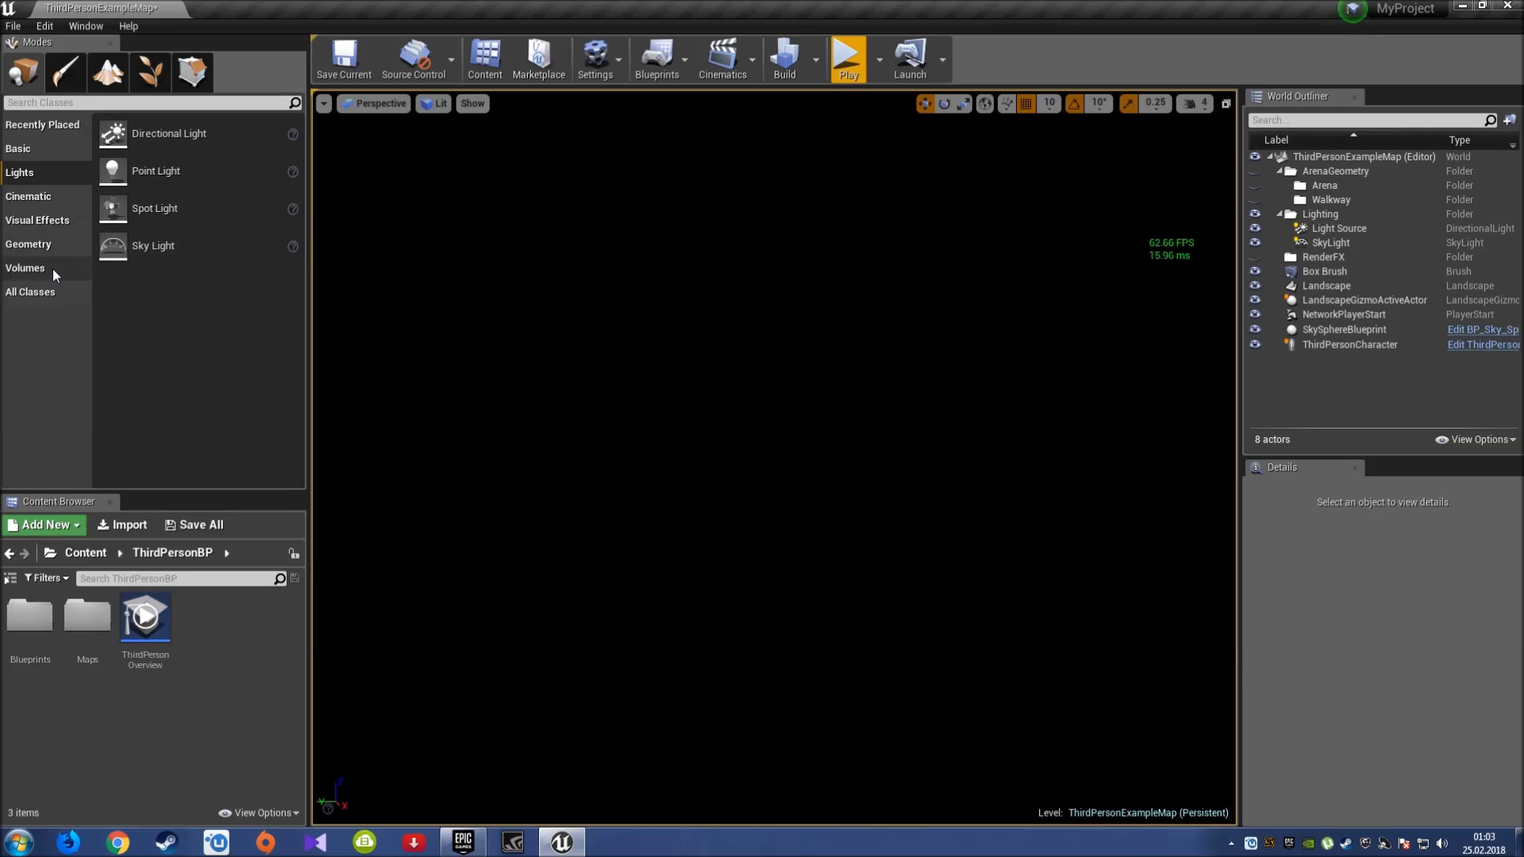
Drag a subtractive Box brush from Geometry into the level and frame it with F.
click(45, 245)
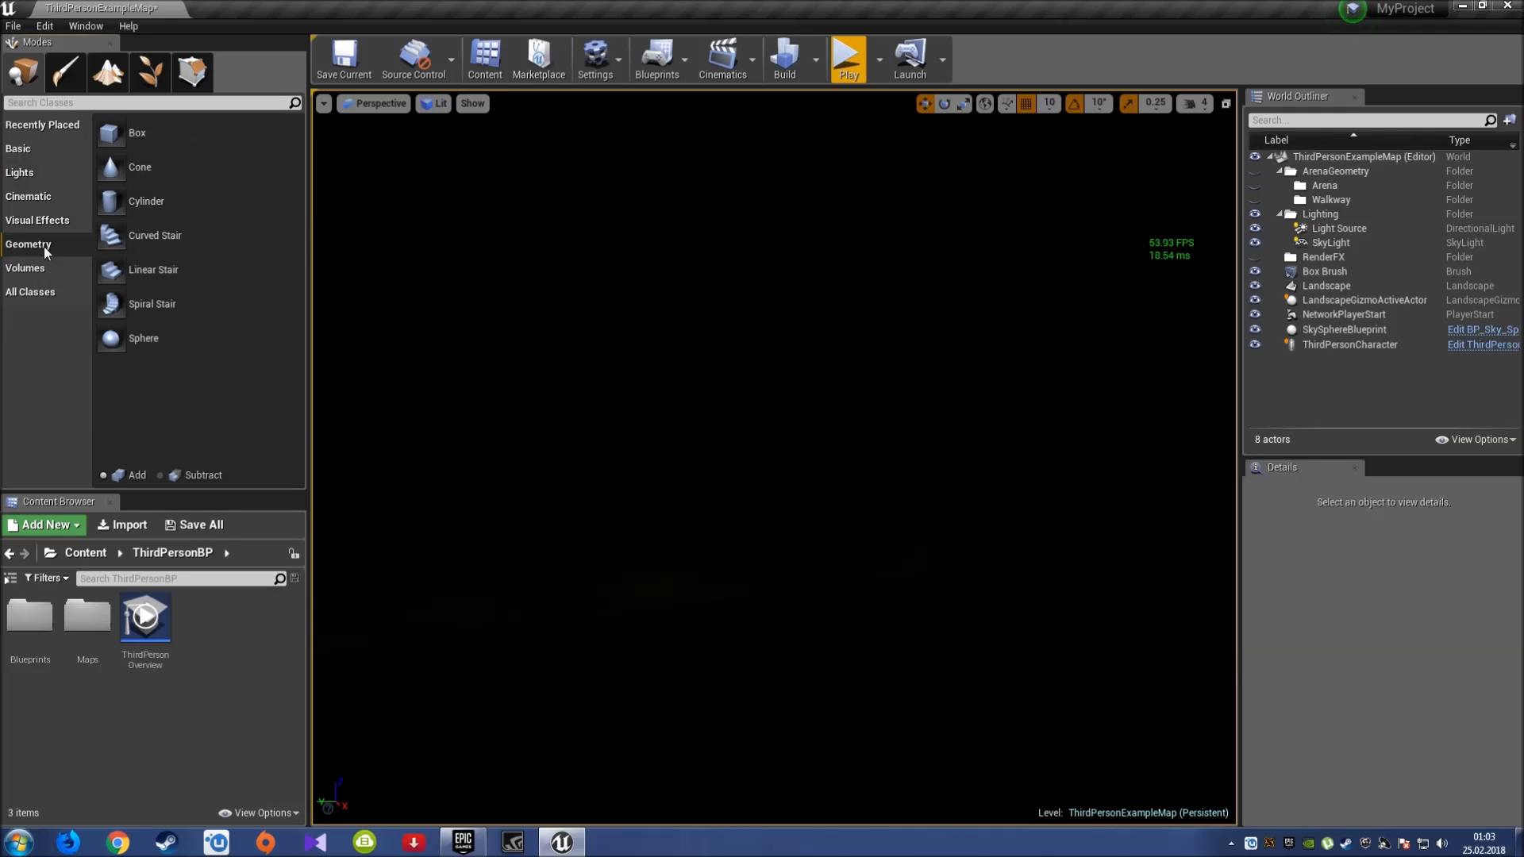
click(174, 475)
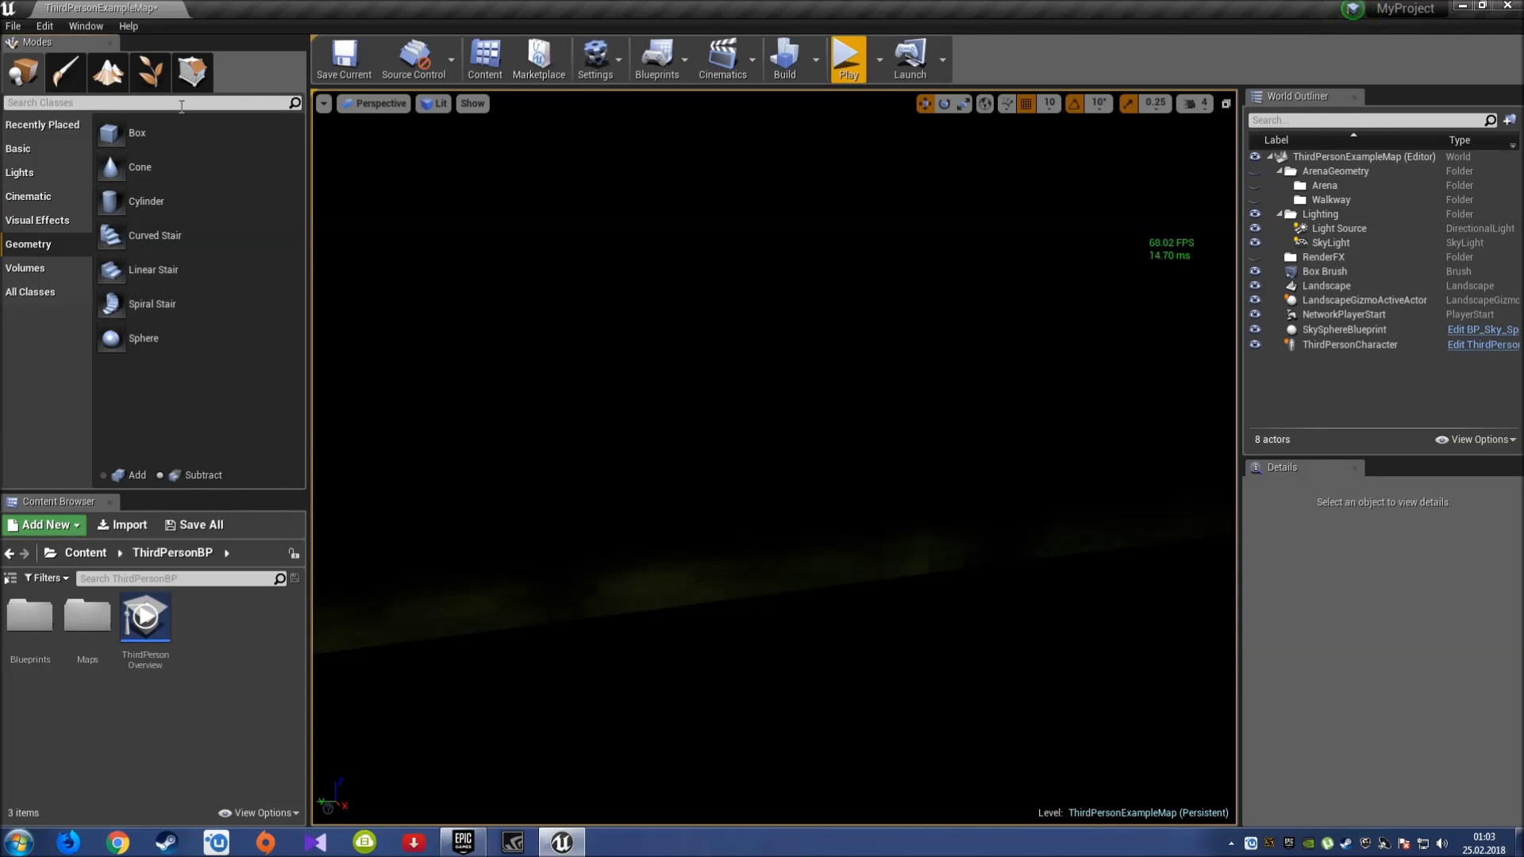
drag(204, 134, 884, 444)
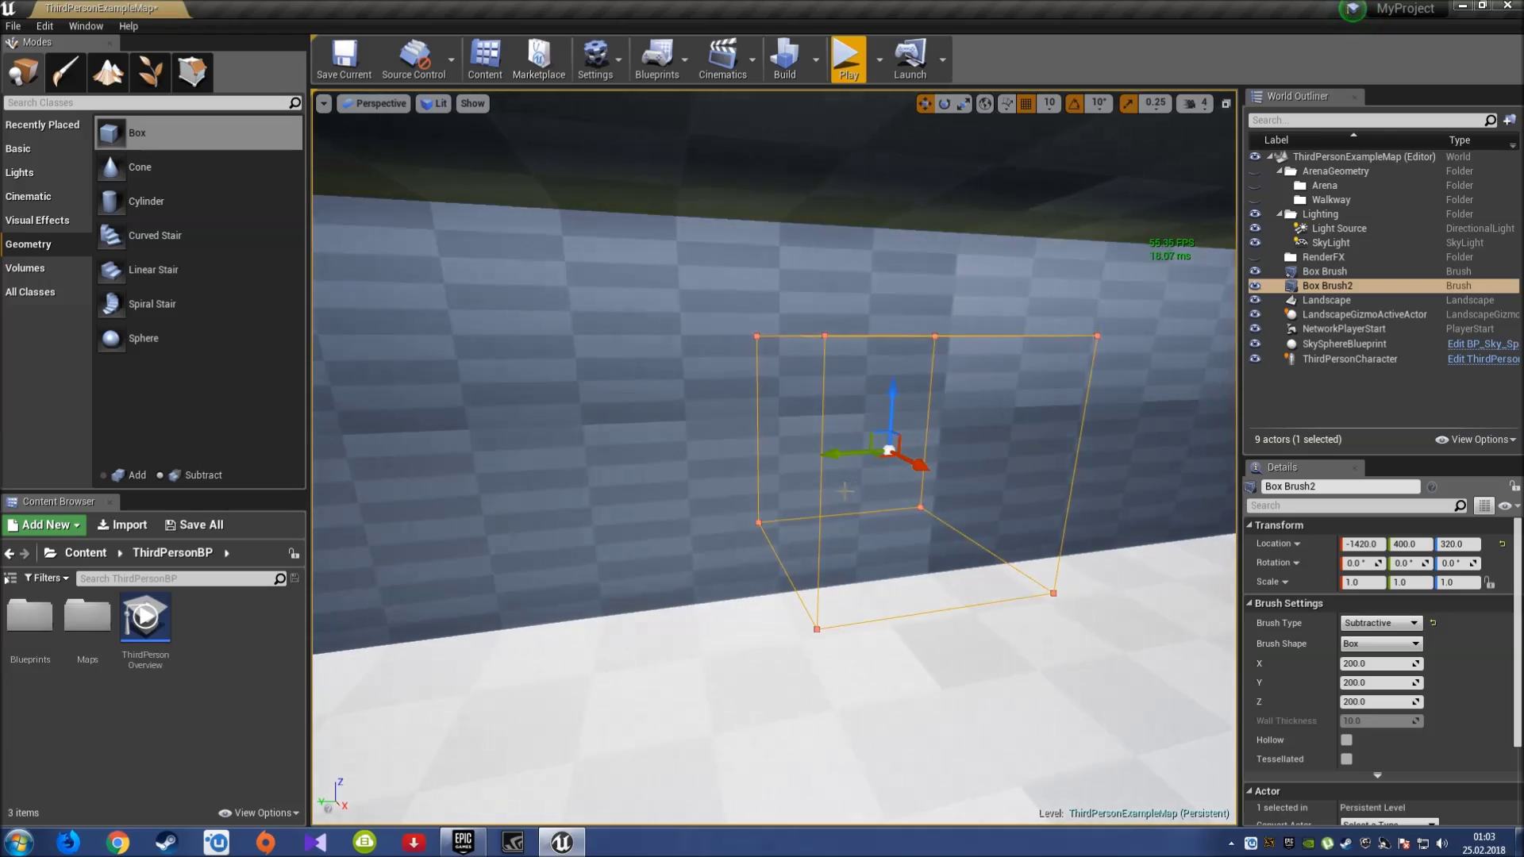
mouse_move(845, 491)
right_down()
mouse_move(1231, 588)
mouse_move(1111, 555)
mouse_move(1190, 555)
right_up()
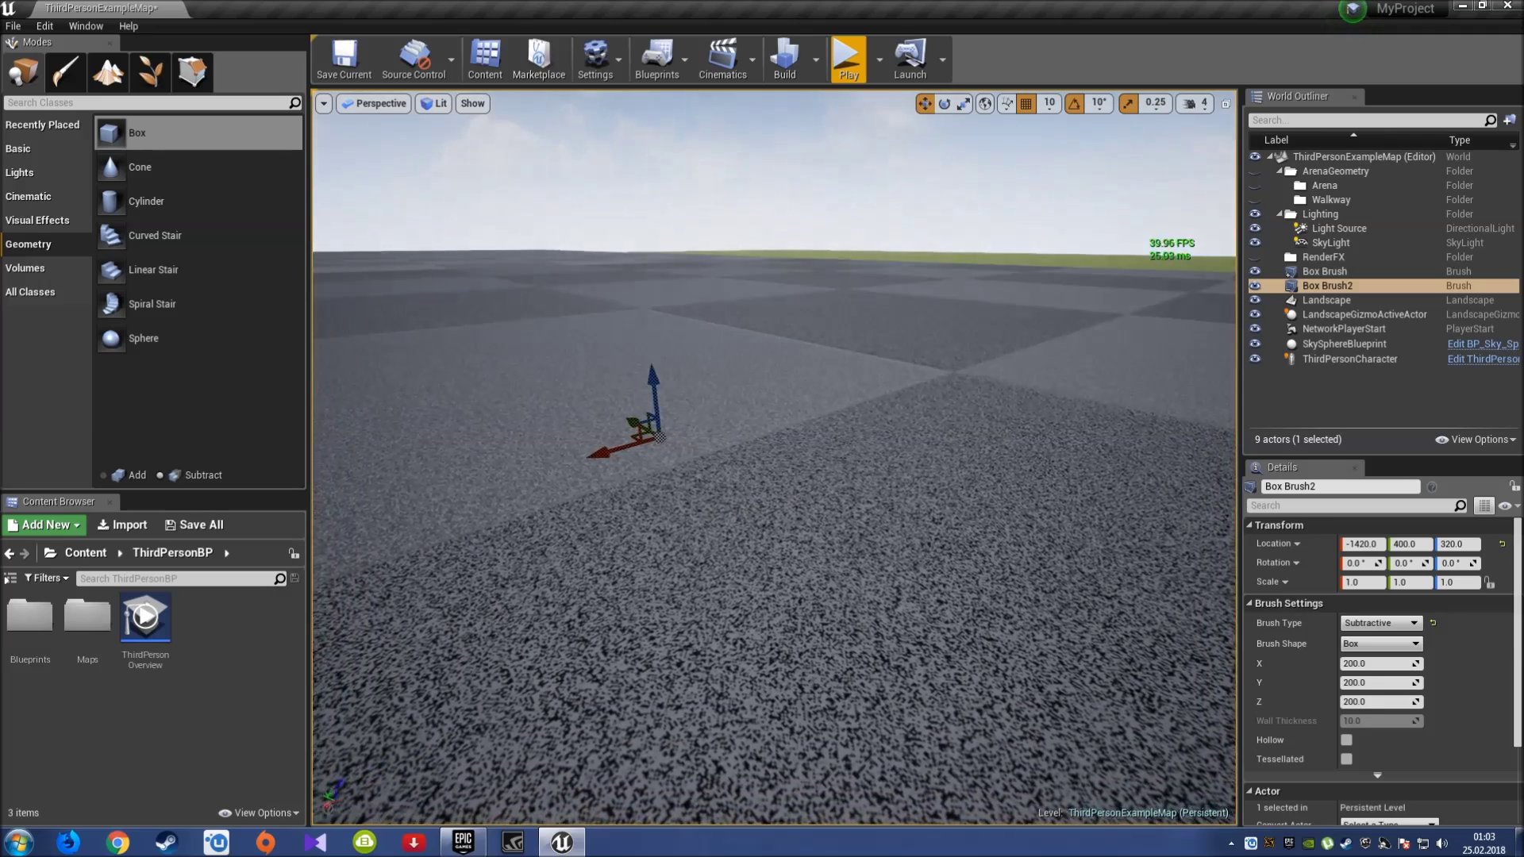
key(f)
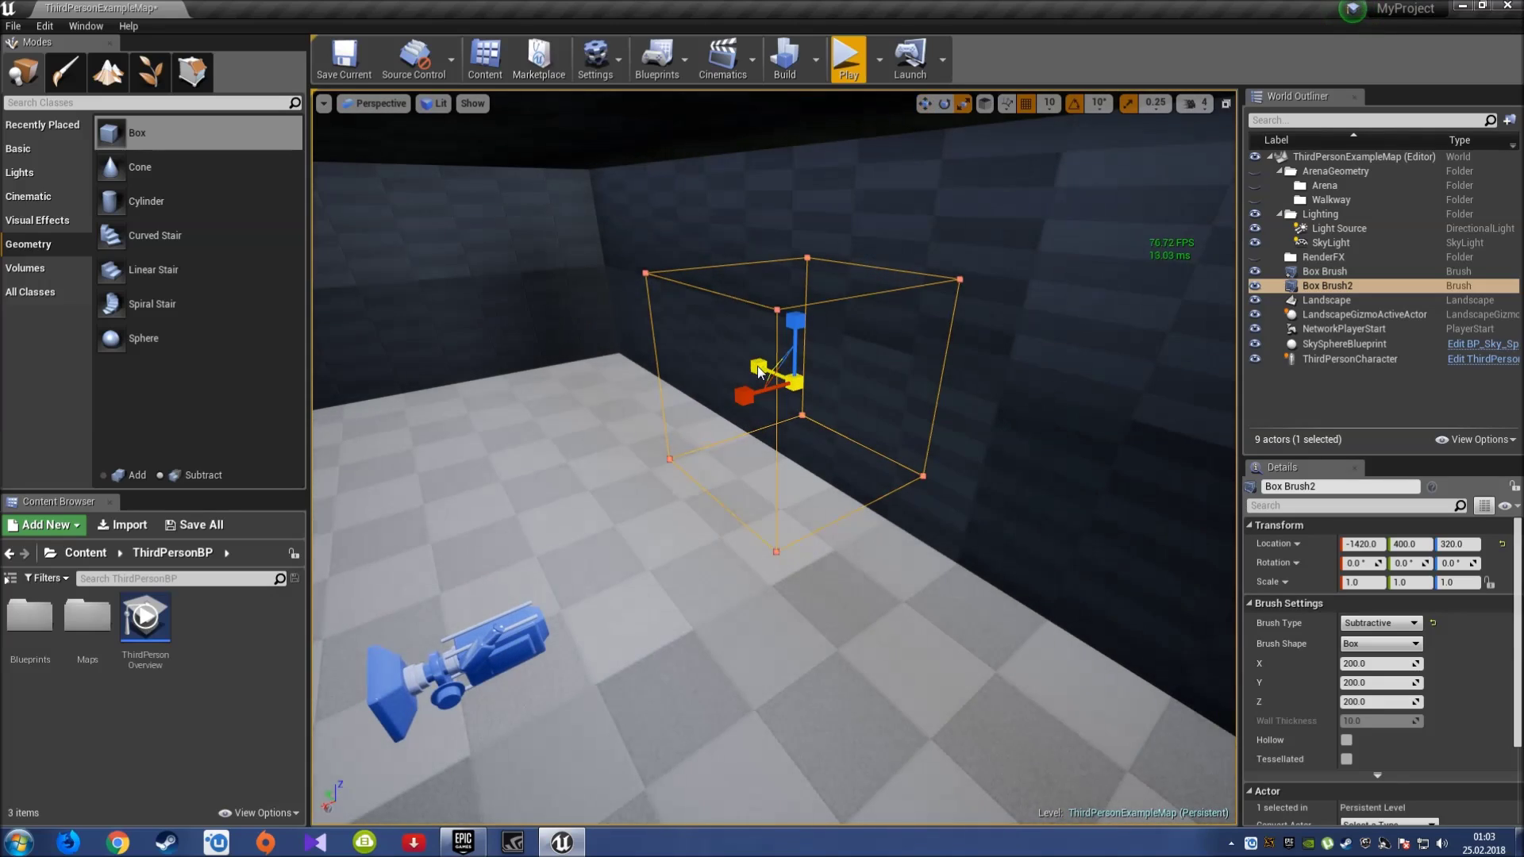
Scale the brush to 1.25 × 5.25 × 1.5, move it into the wall as a window, then build.
drag(758, 372, 756, 422)
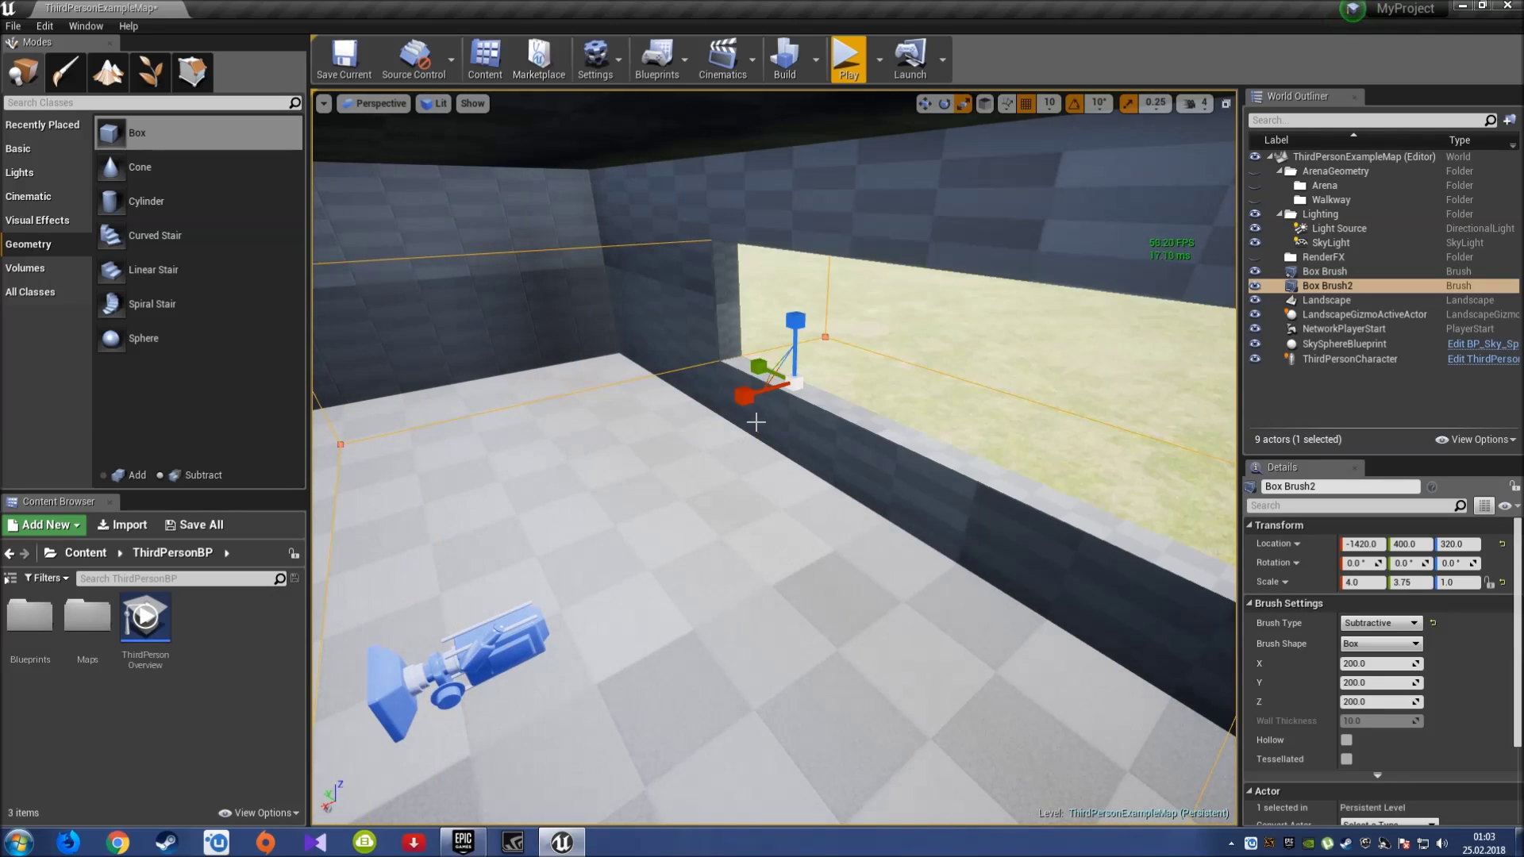
drag(754, 399, 877, 387)
right_drag(877, 388, 802, 444)
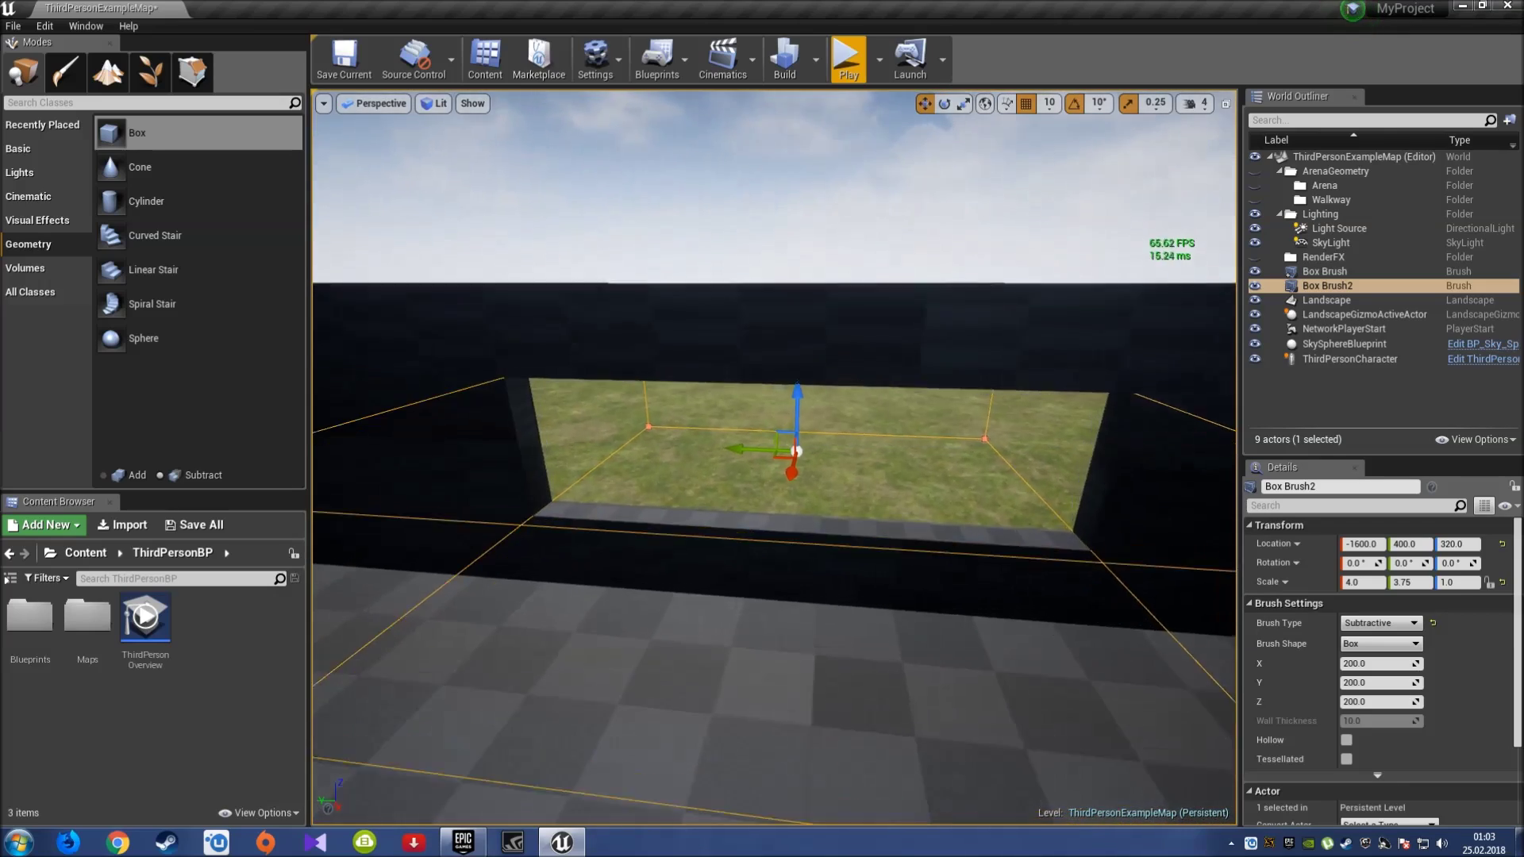
drag(797, 476, 797, 508)
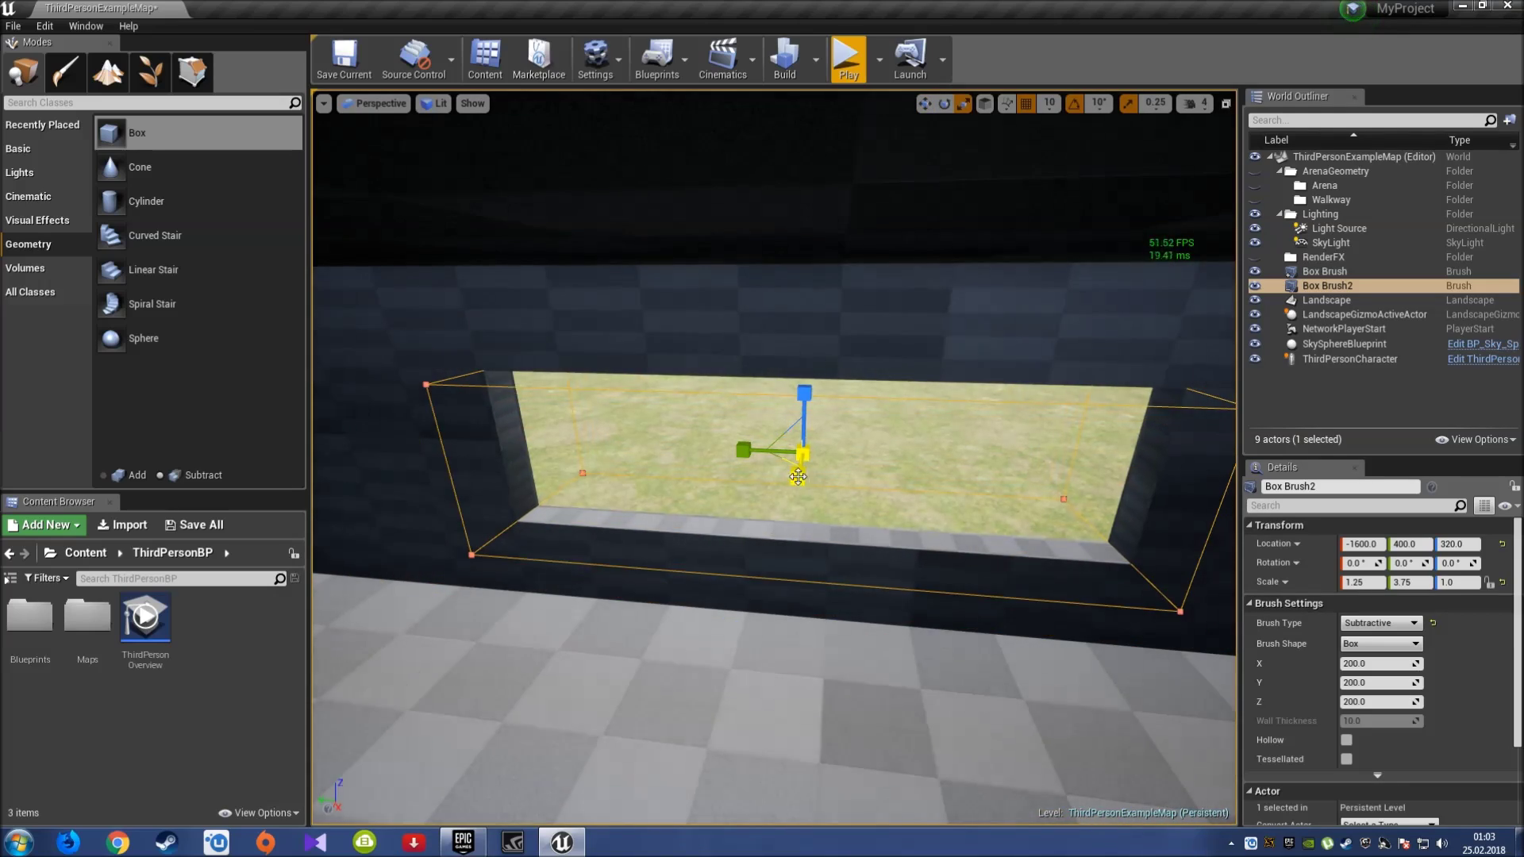
drag(743, 451, 722, 451)
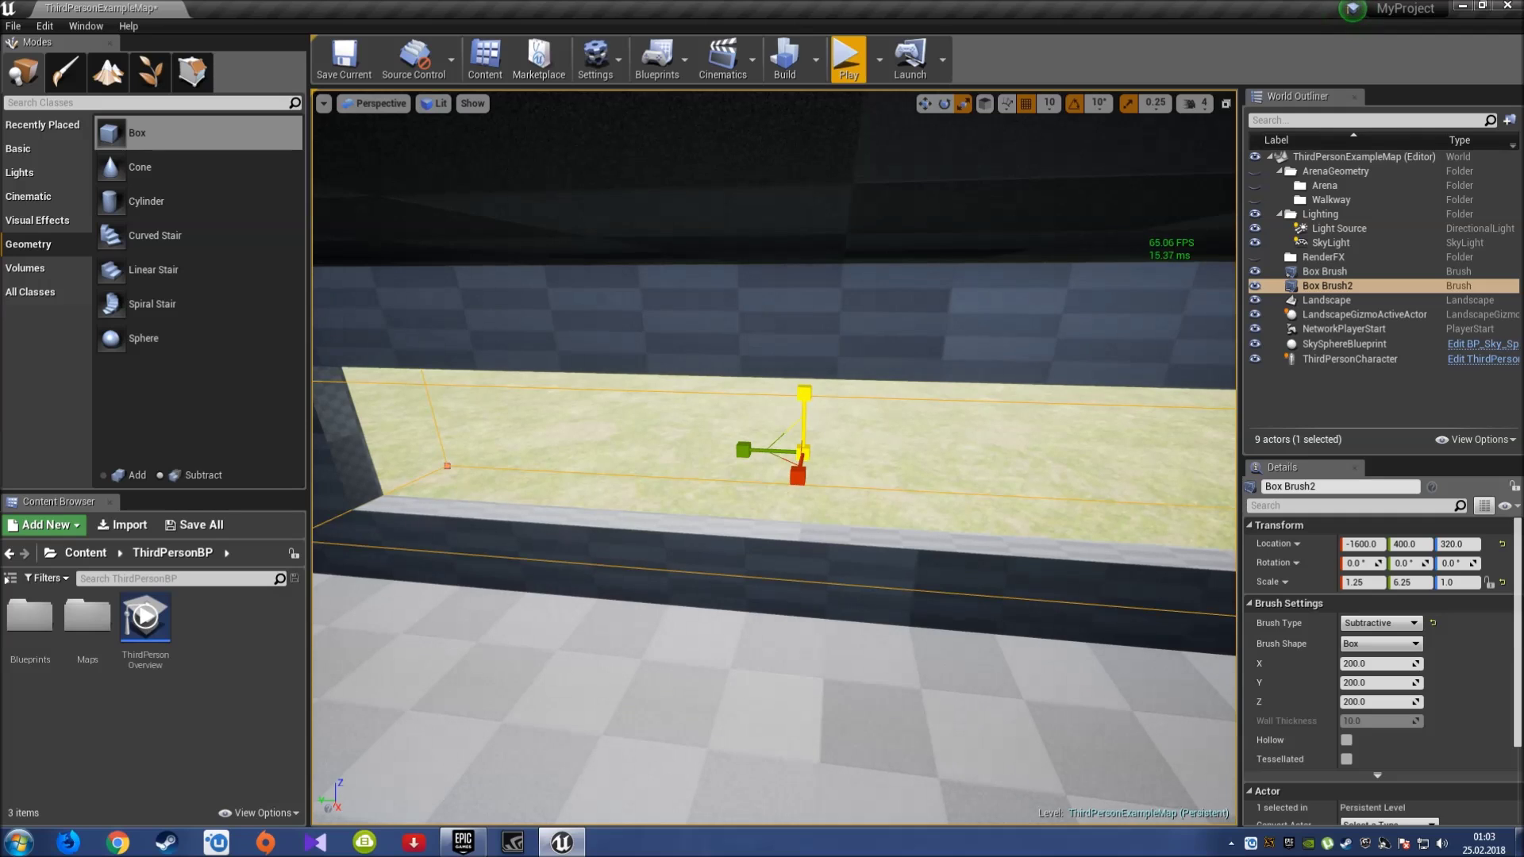
drag(804, 392, 872, 521)
drag(814, 468, 754, 603)
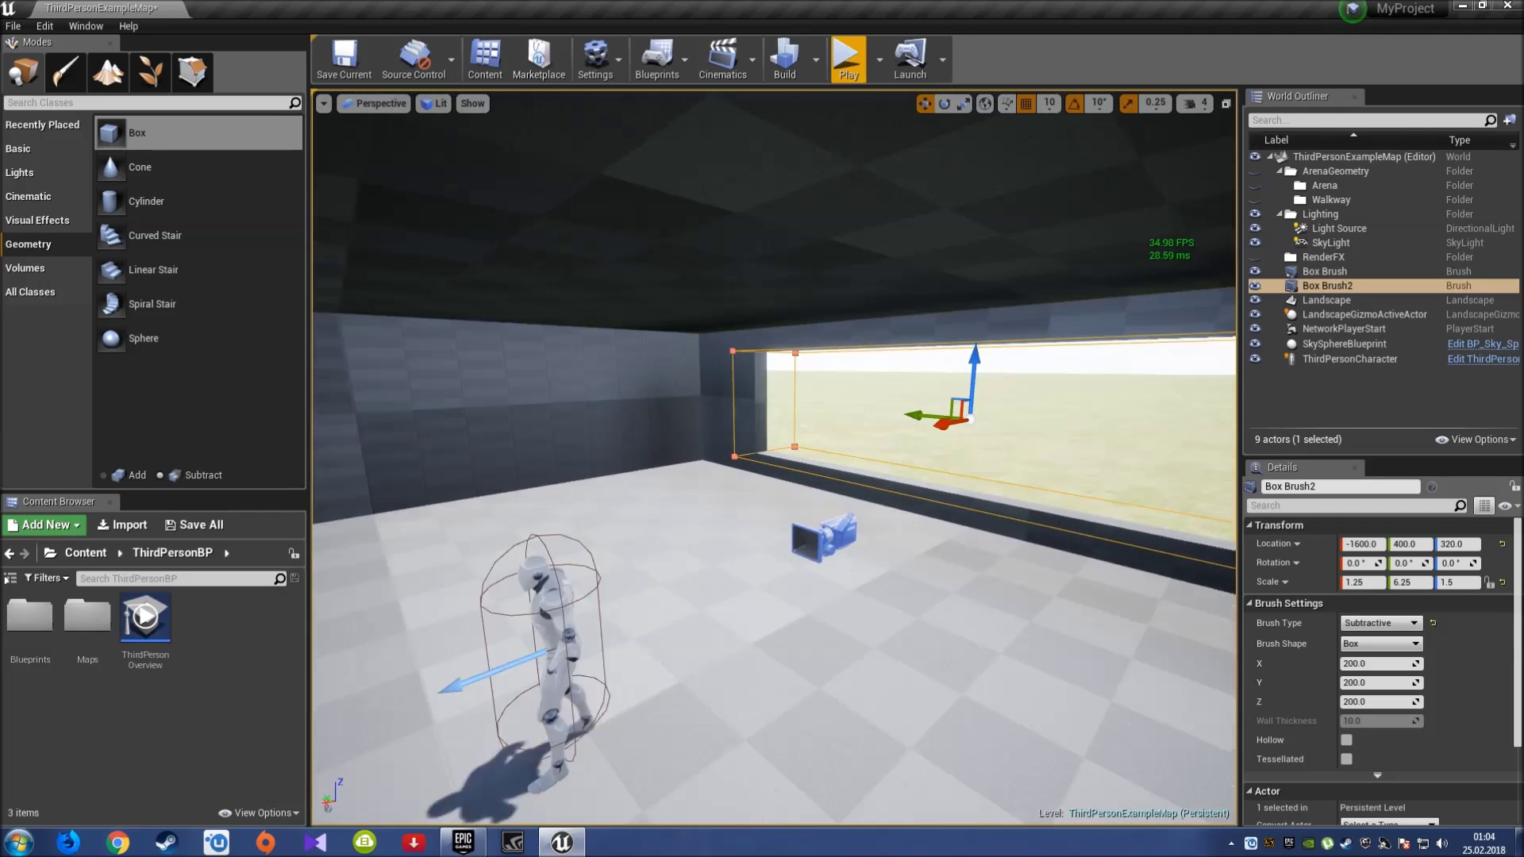
right_drag(861, 478, 861, 478)
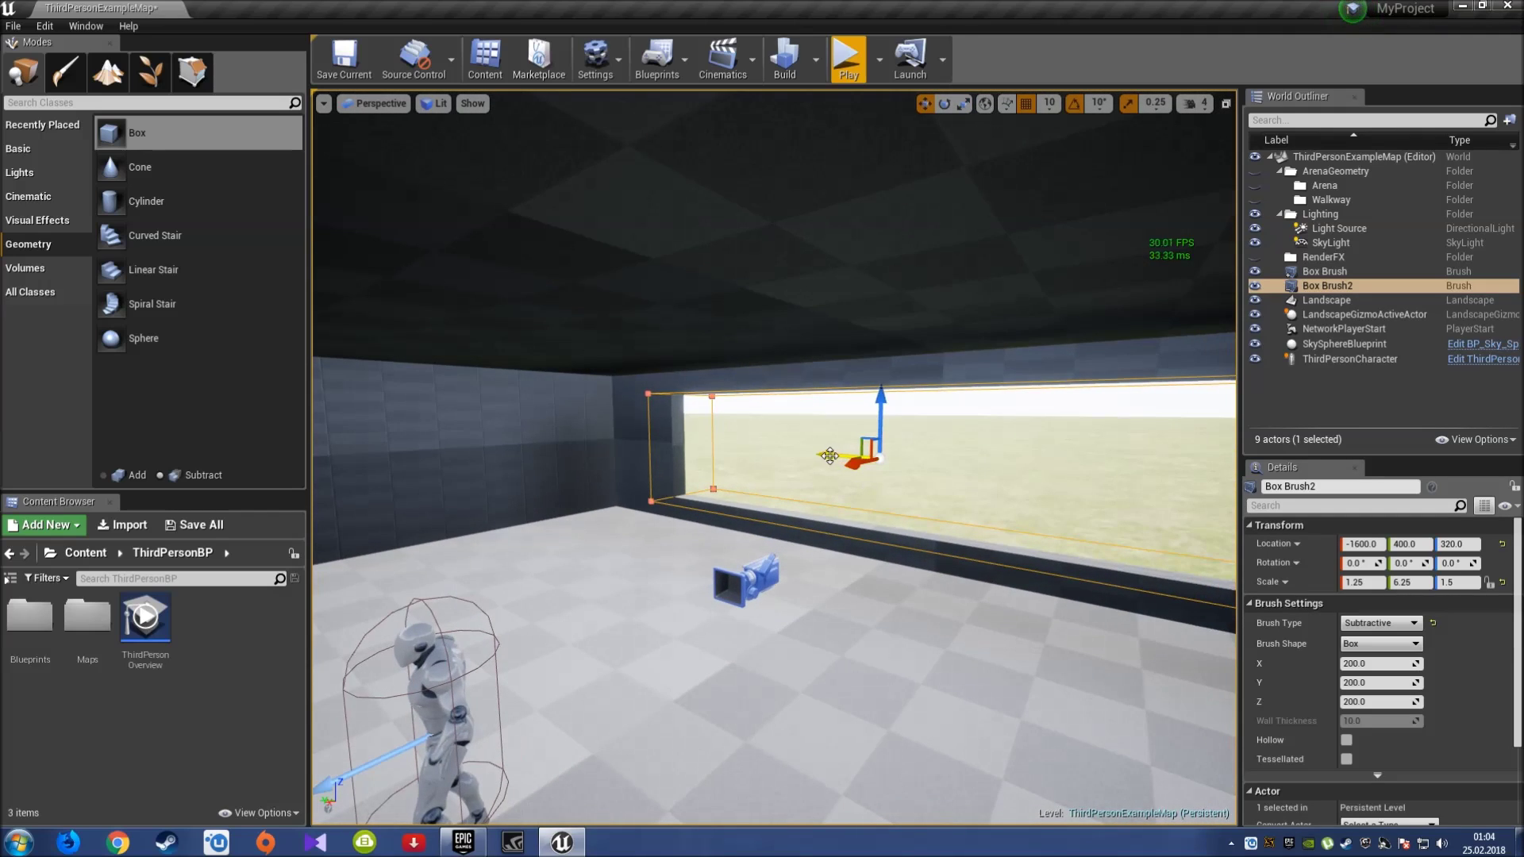
drag(830, 455, 845, 455)
click(785, 67)
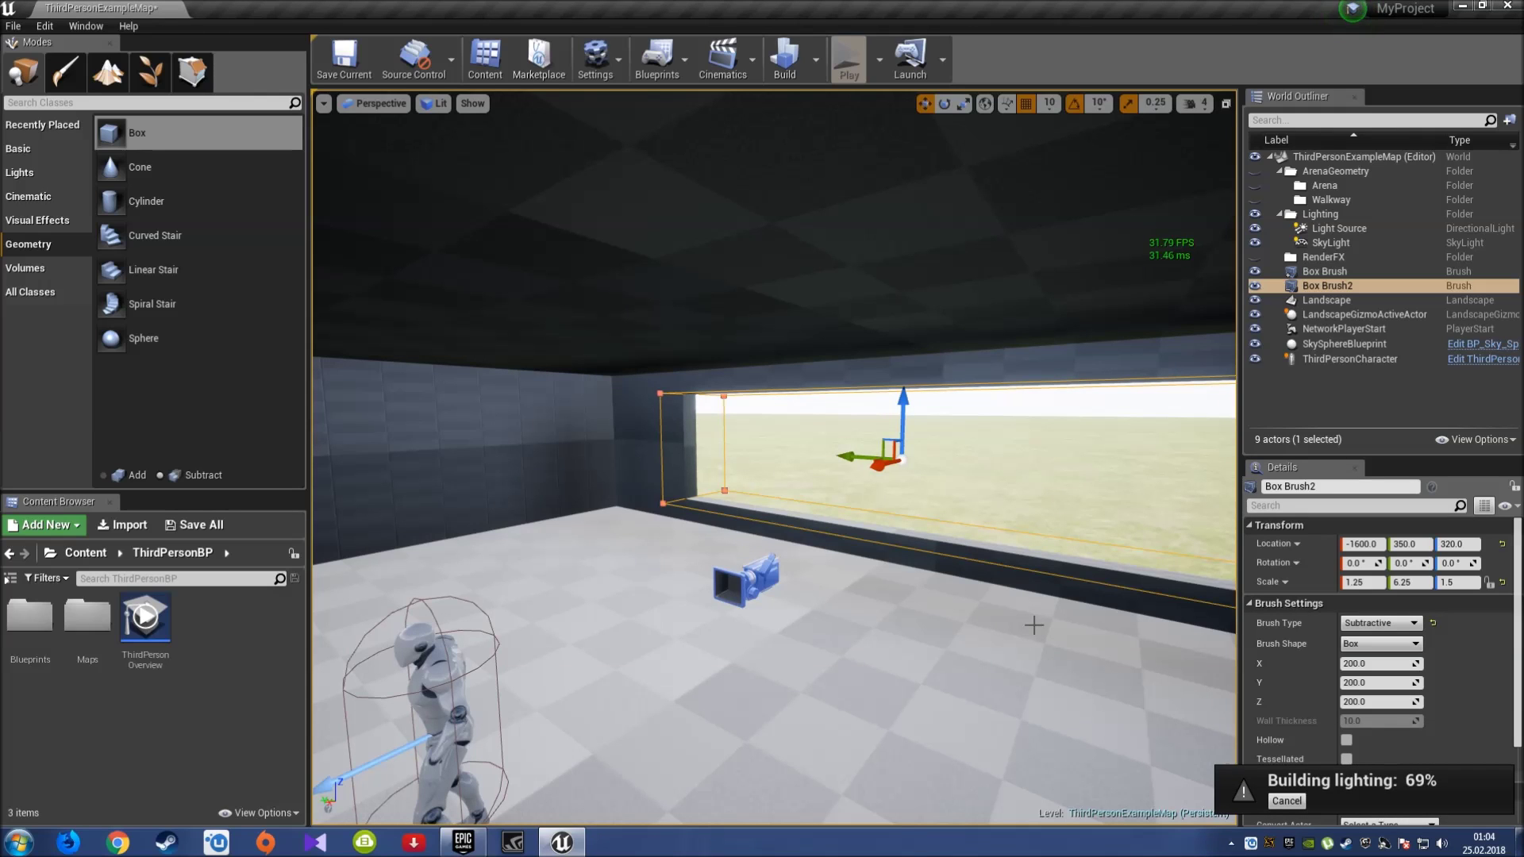
Close the Lighting Results log after the build and view the room interior.
mouse_move(1001, 497)
right_down()
mouse_move(1111, 500)
mouse_move(953, 500)
mouse_move(1111, 500)
mouse_move(1031, 500)
right_up()
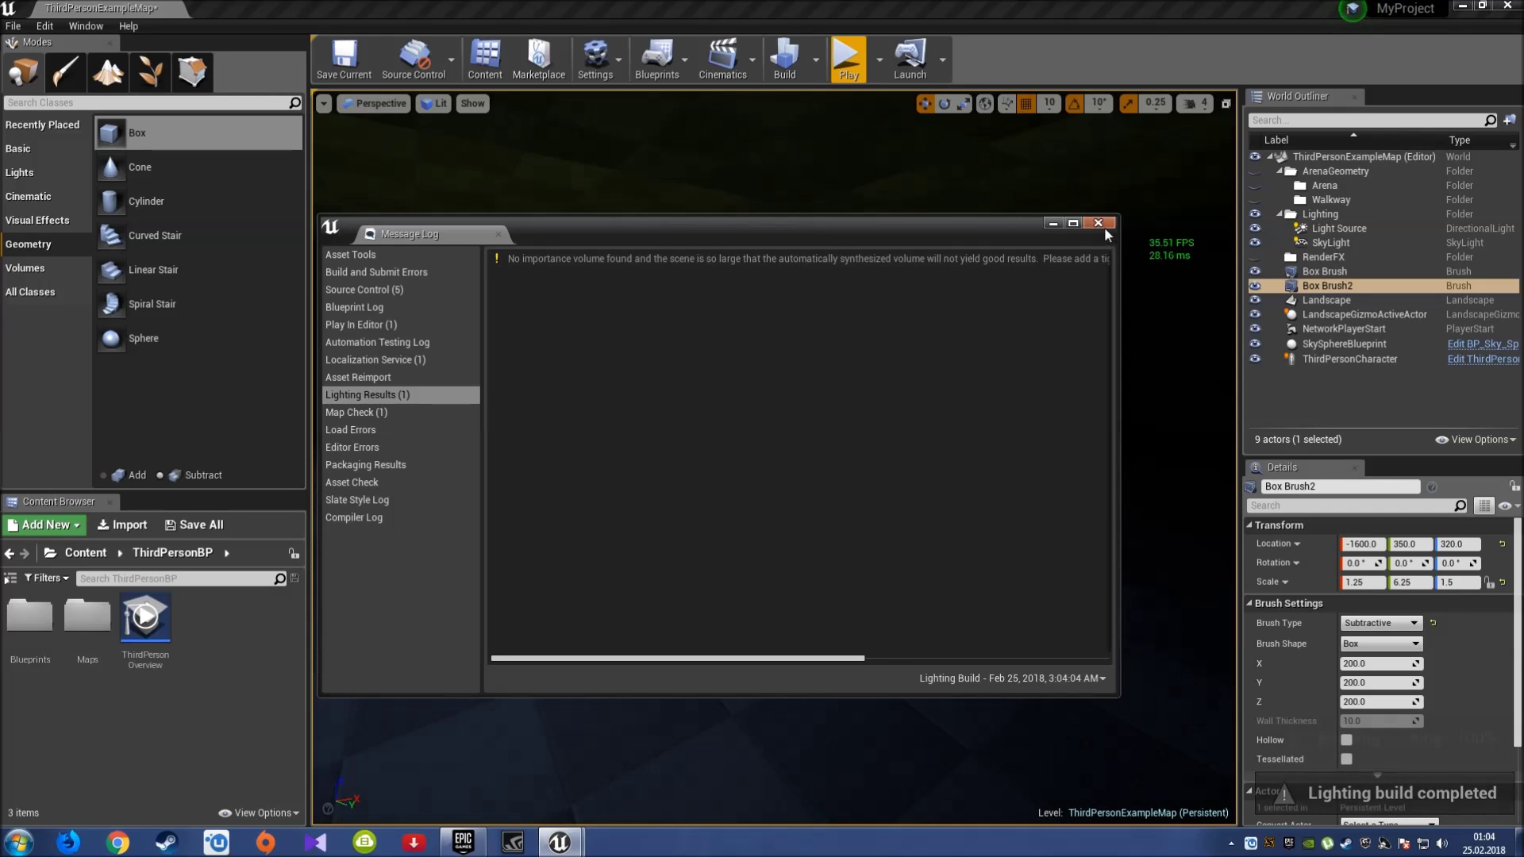
click(1098, 223)
mouse_move(894, 272)
right_down()
mouse_move(992, 272)
mouse_move(1092, 180)
mouse_move(818, 316)
right_up()
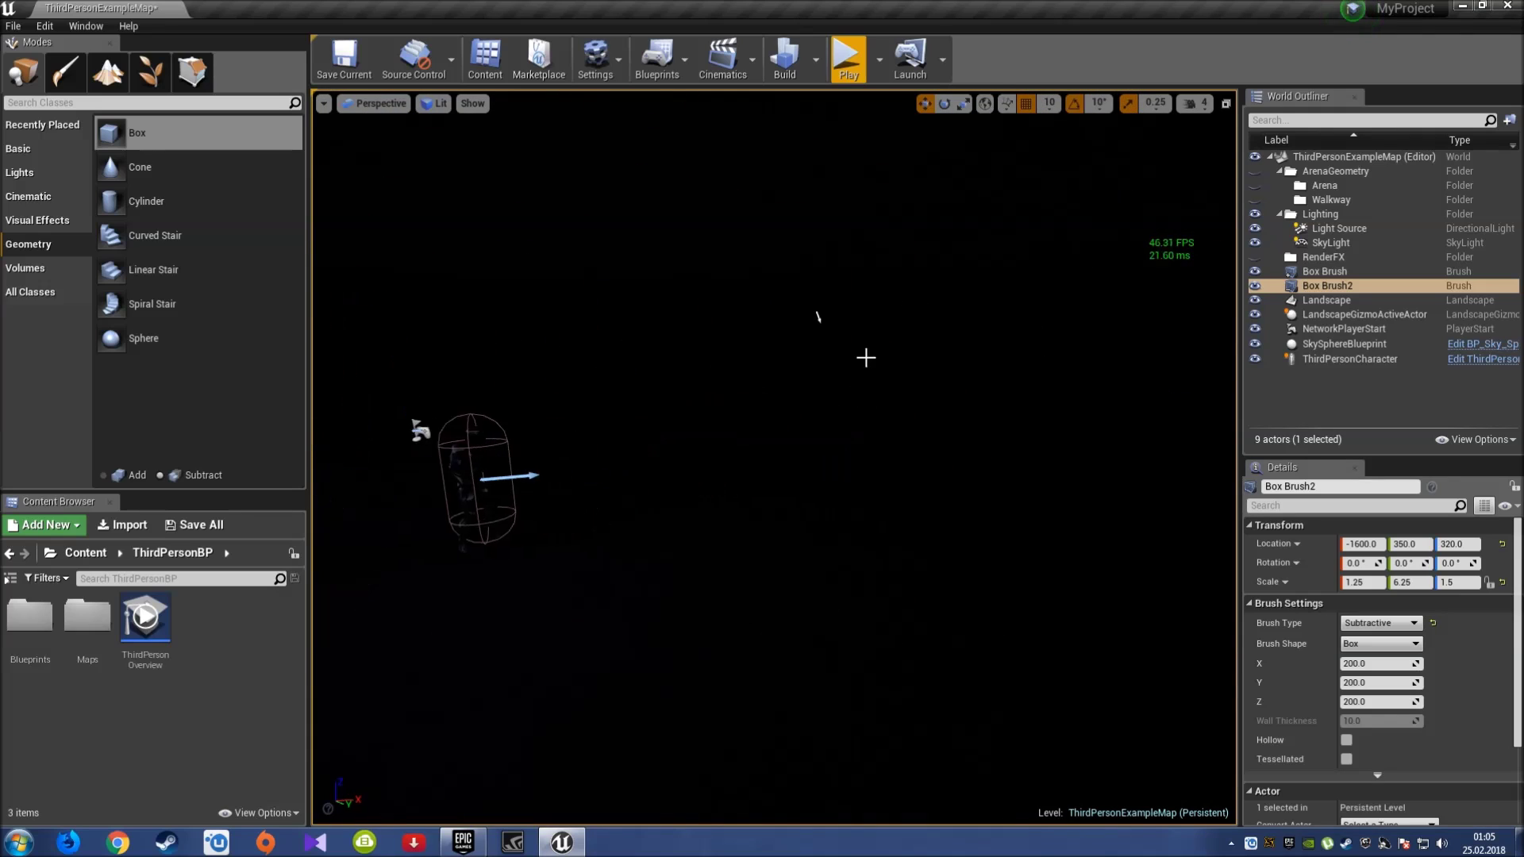
Select the Light Source and move it along X to outside the window.
click(807, 312)
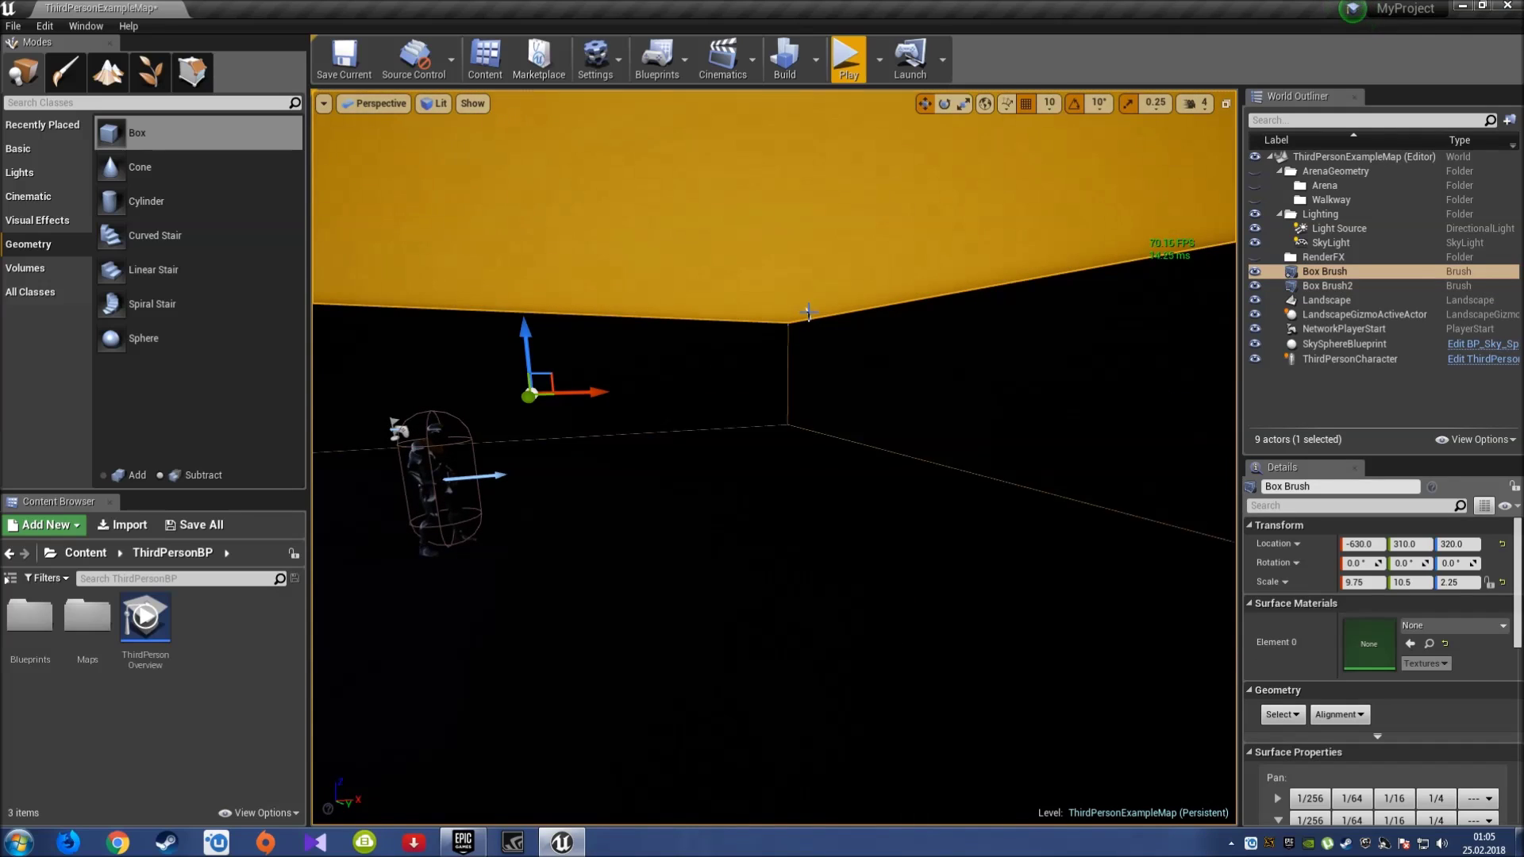
click(808, 315)
right_drag(816, 340, 822, 334)
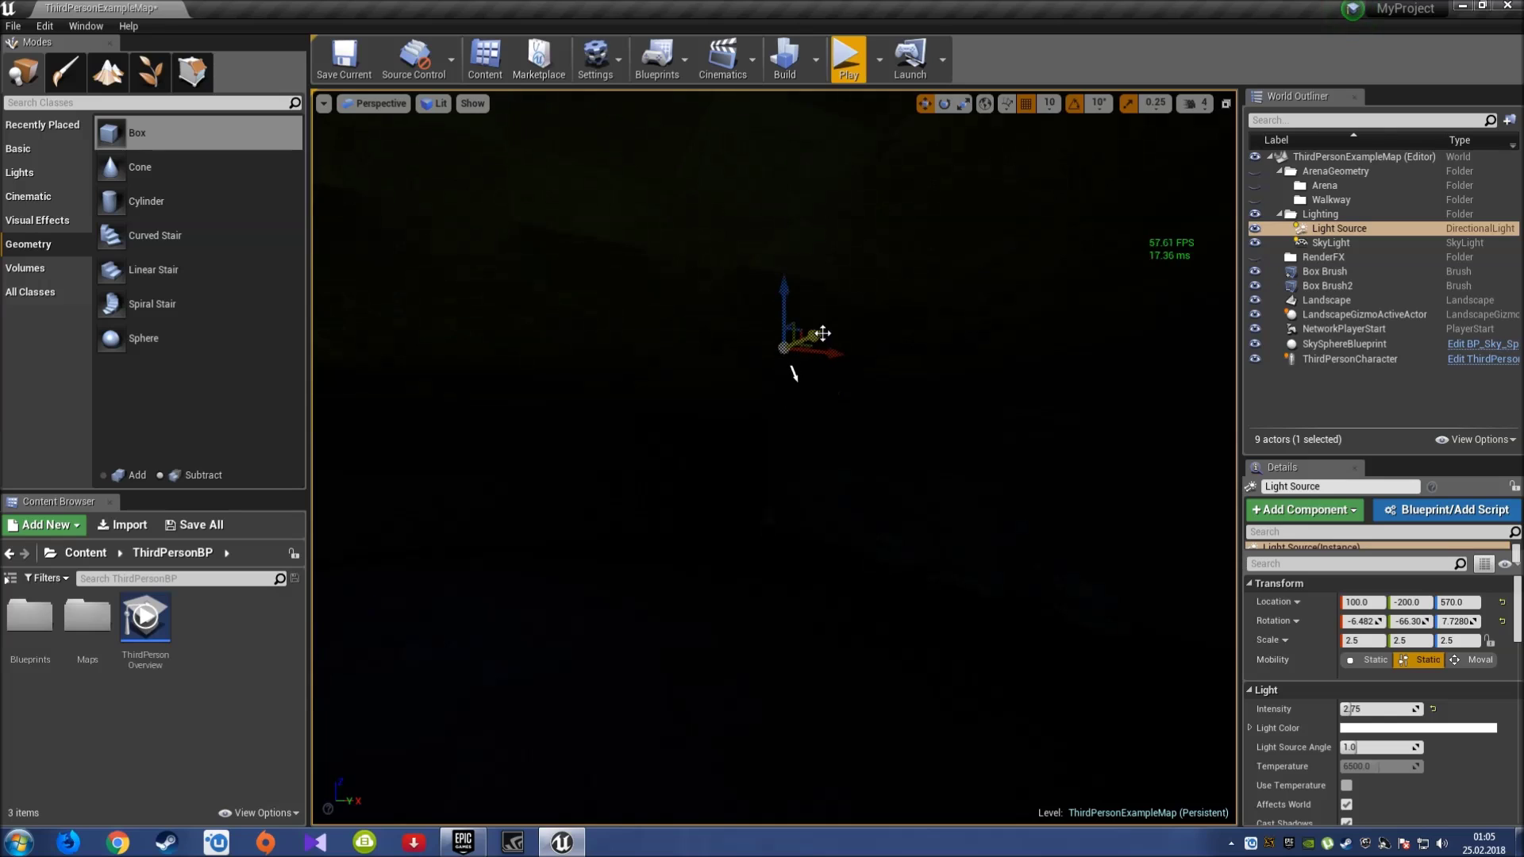
mouse_move(793, 371)
mouse_down()
mouse_move(752, 391)
mouse_move(573, 317)
mouse_move(578, 401)
mouse_up()
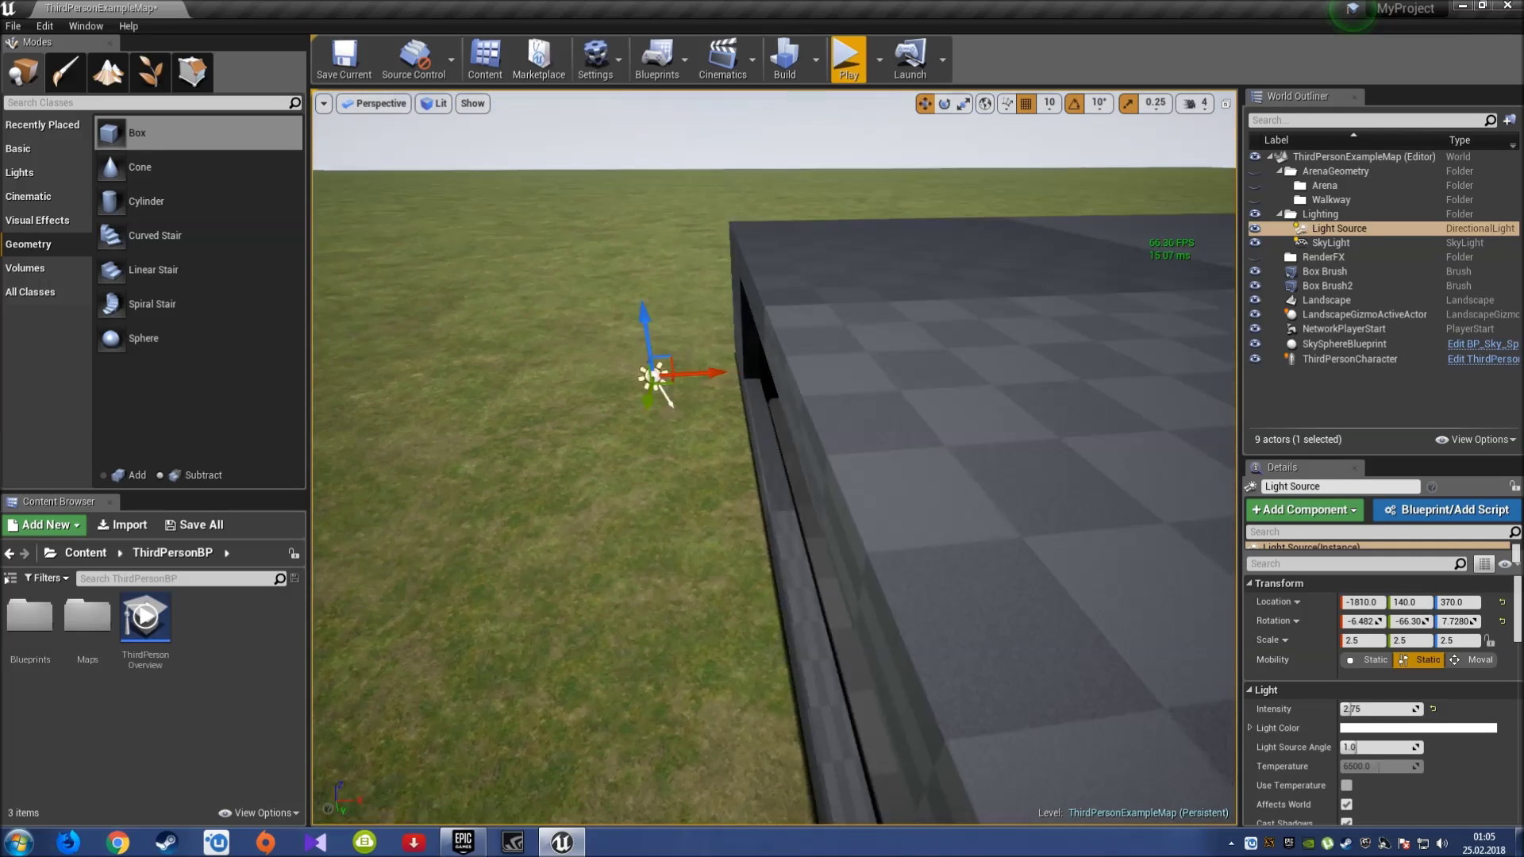
right_drag(797, 544, 755, 412)
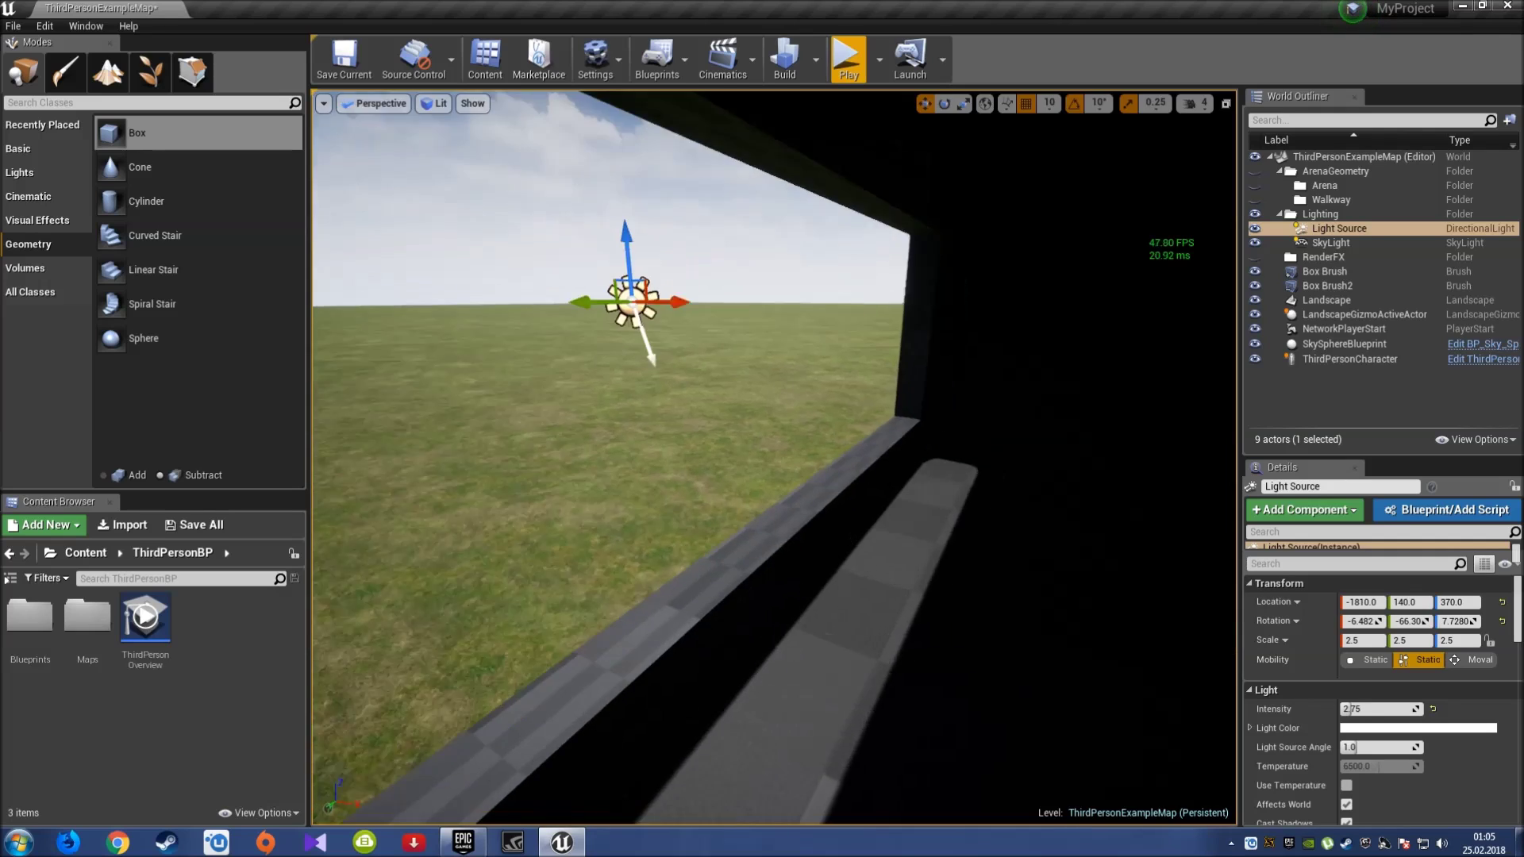
Rotate the sunlight to a new angle and lower it to height 320.
key(e)
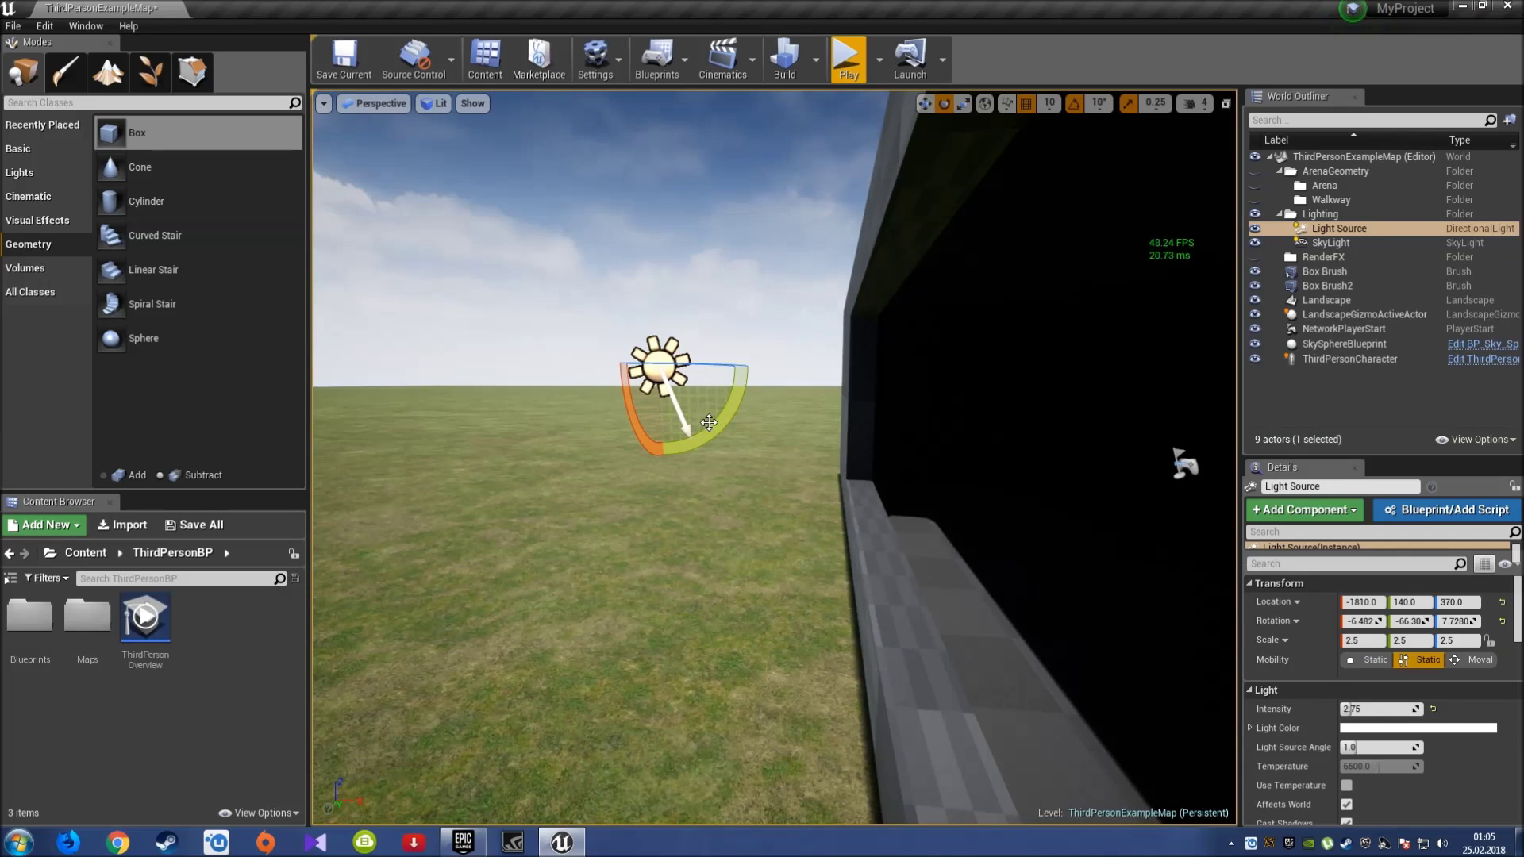
mouse_move(708, 422)
mouse_down()
mouse_move(710, 365)
mouse_move(1061, 599)
mouse_up()
mouse_move(1061, 598)
right_down()
mouse_move(1159, 588)
mouse_move(1032, 556)
mouse_move(695, 387)
right_up()
key(w)
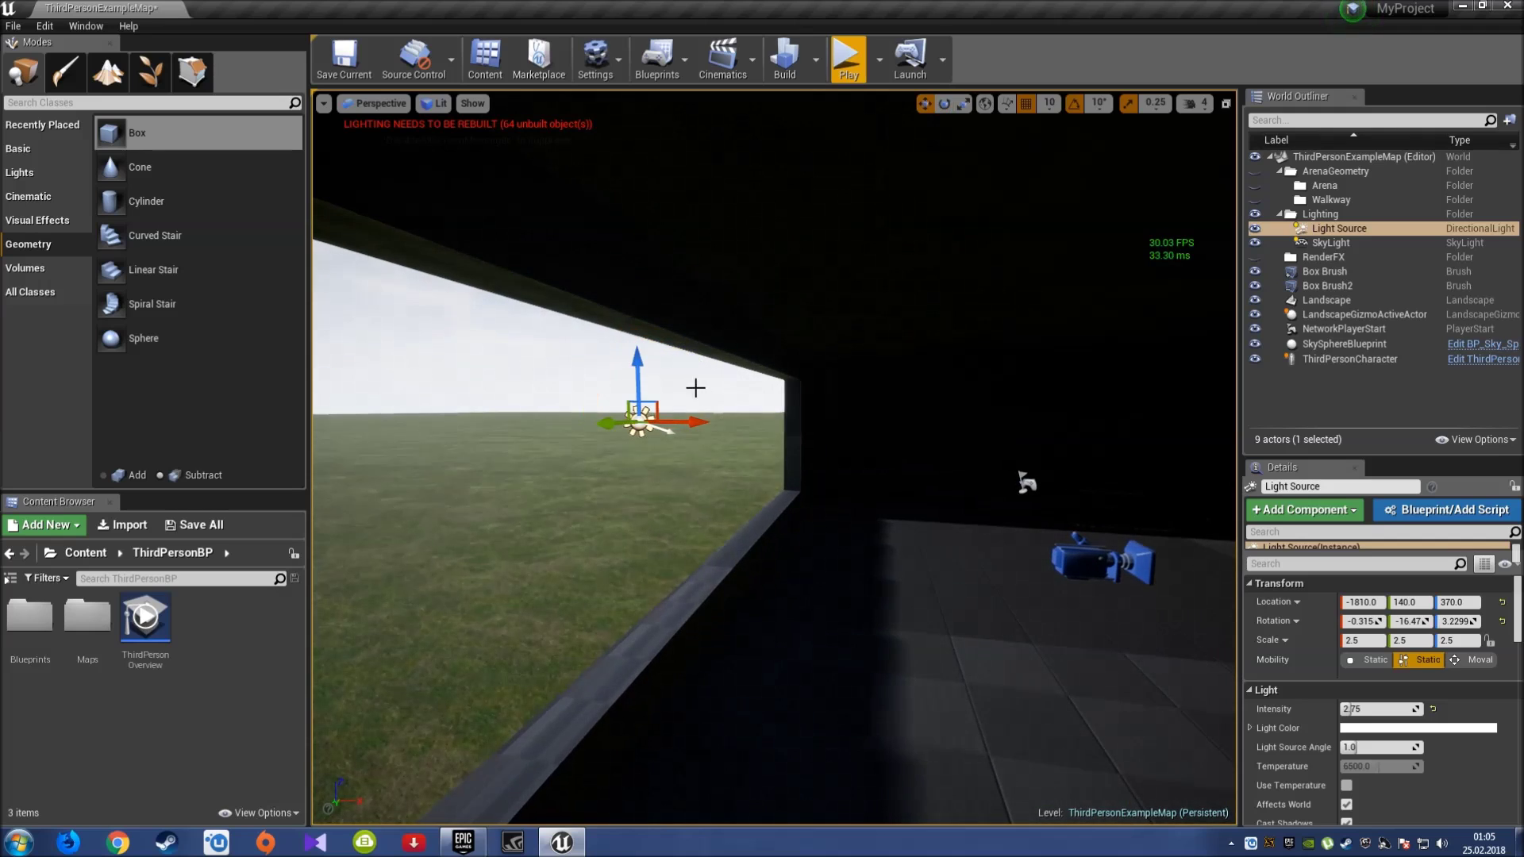
drag(633, 367, 635, 389)
mouse_move(635, 388)
right_down()
mouse_move(571, 373)
mouse_move(840, 488)
right_up()
Turn the sunlight around its vertical axis, tilt it about 10 degrees, and frame it.
key(e)
drag(749, 435, 779, 472)
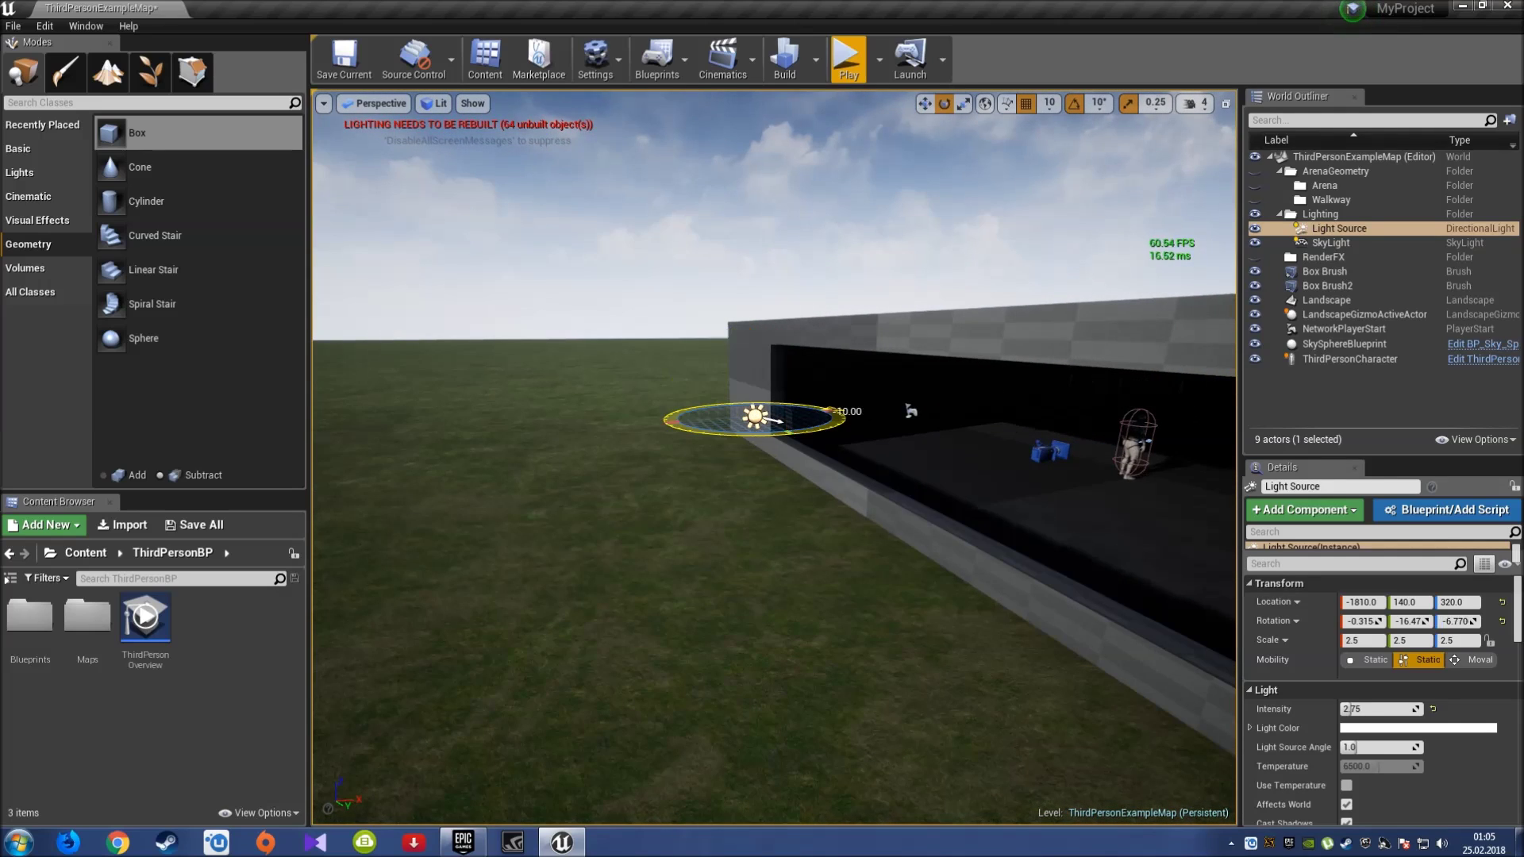
right_drag(778, 471, 779, 471)
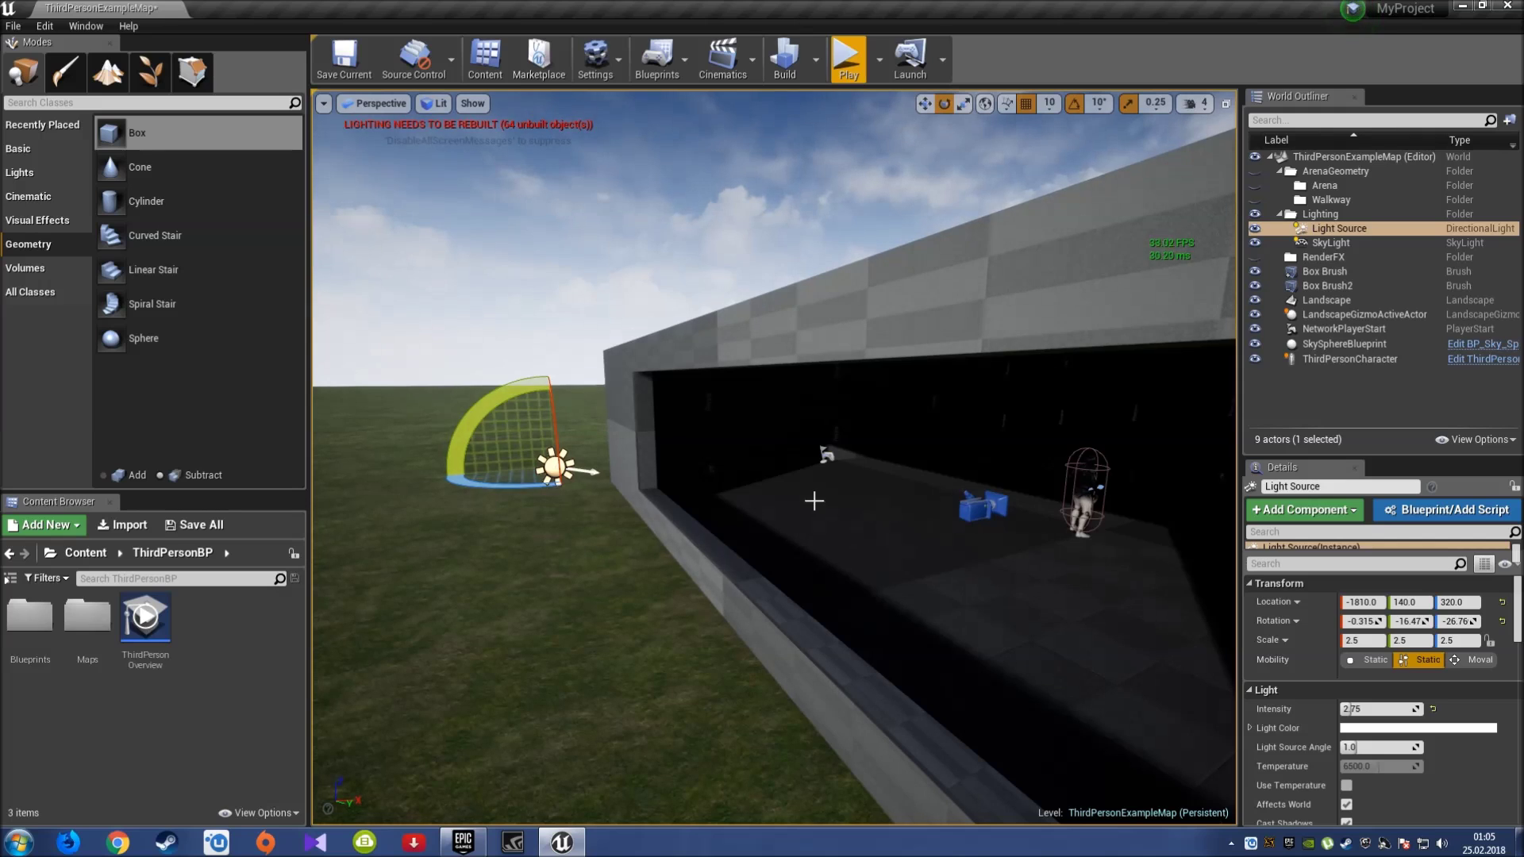
drag(486, 391, 508, 421)
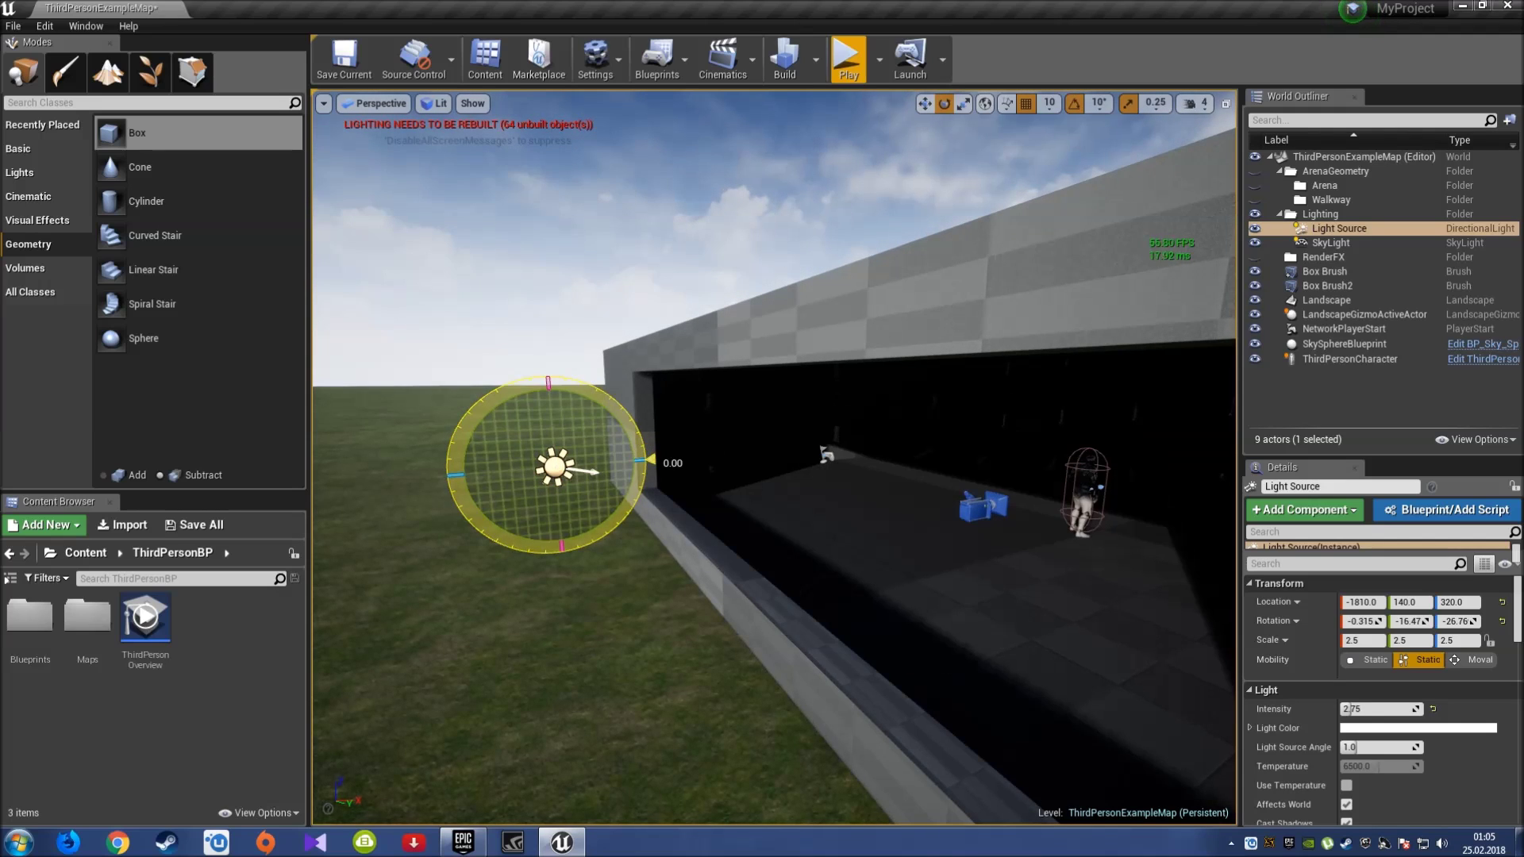
right_drag(776, 511, 820, 510)
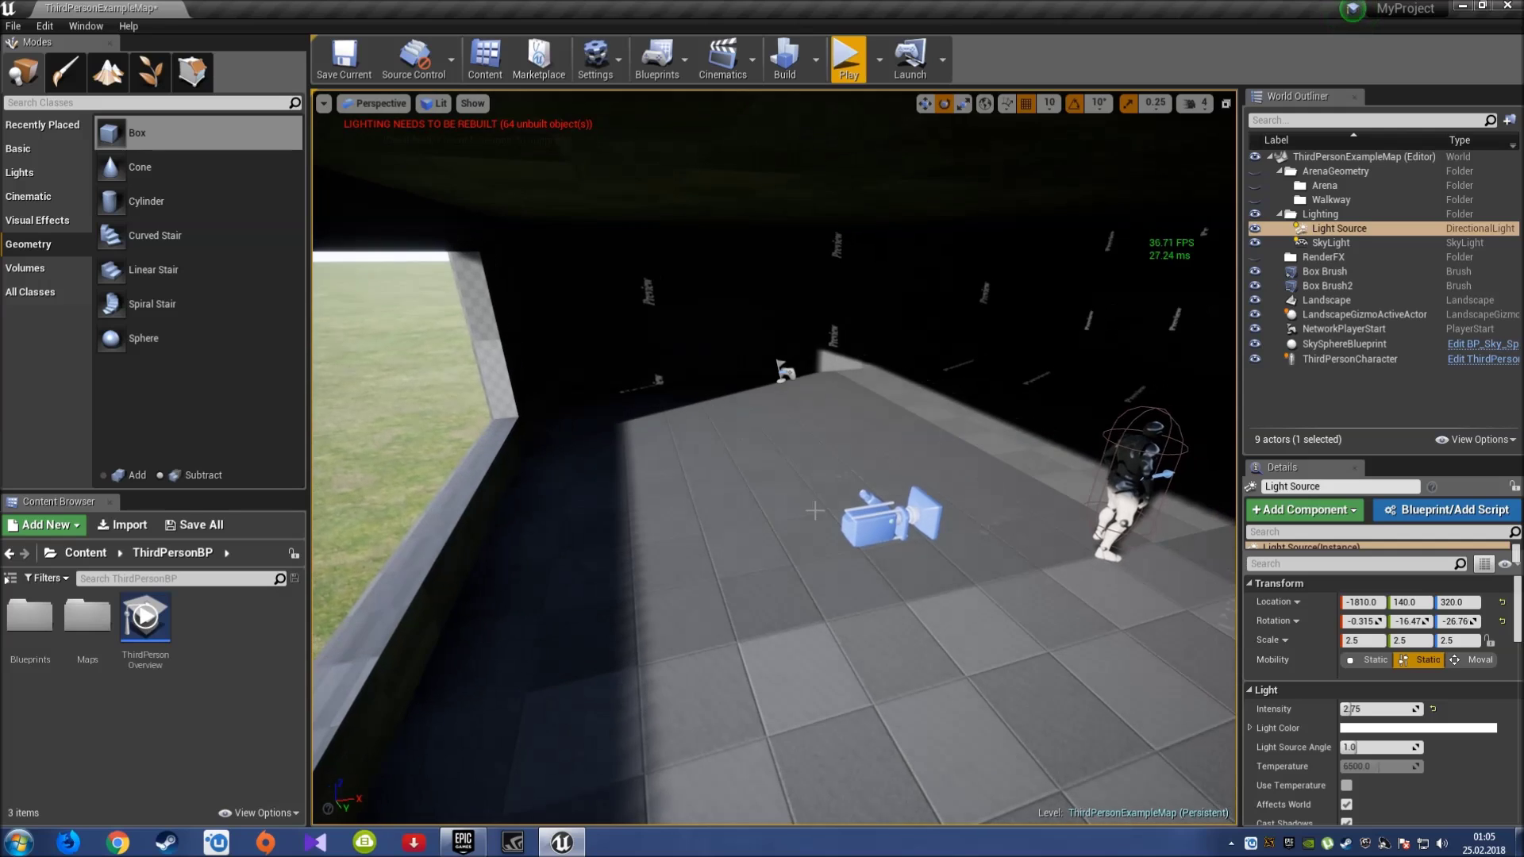
key(f)
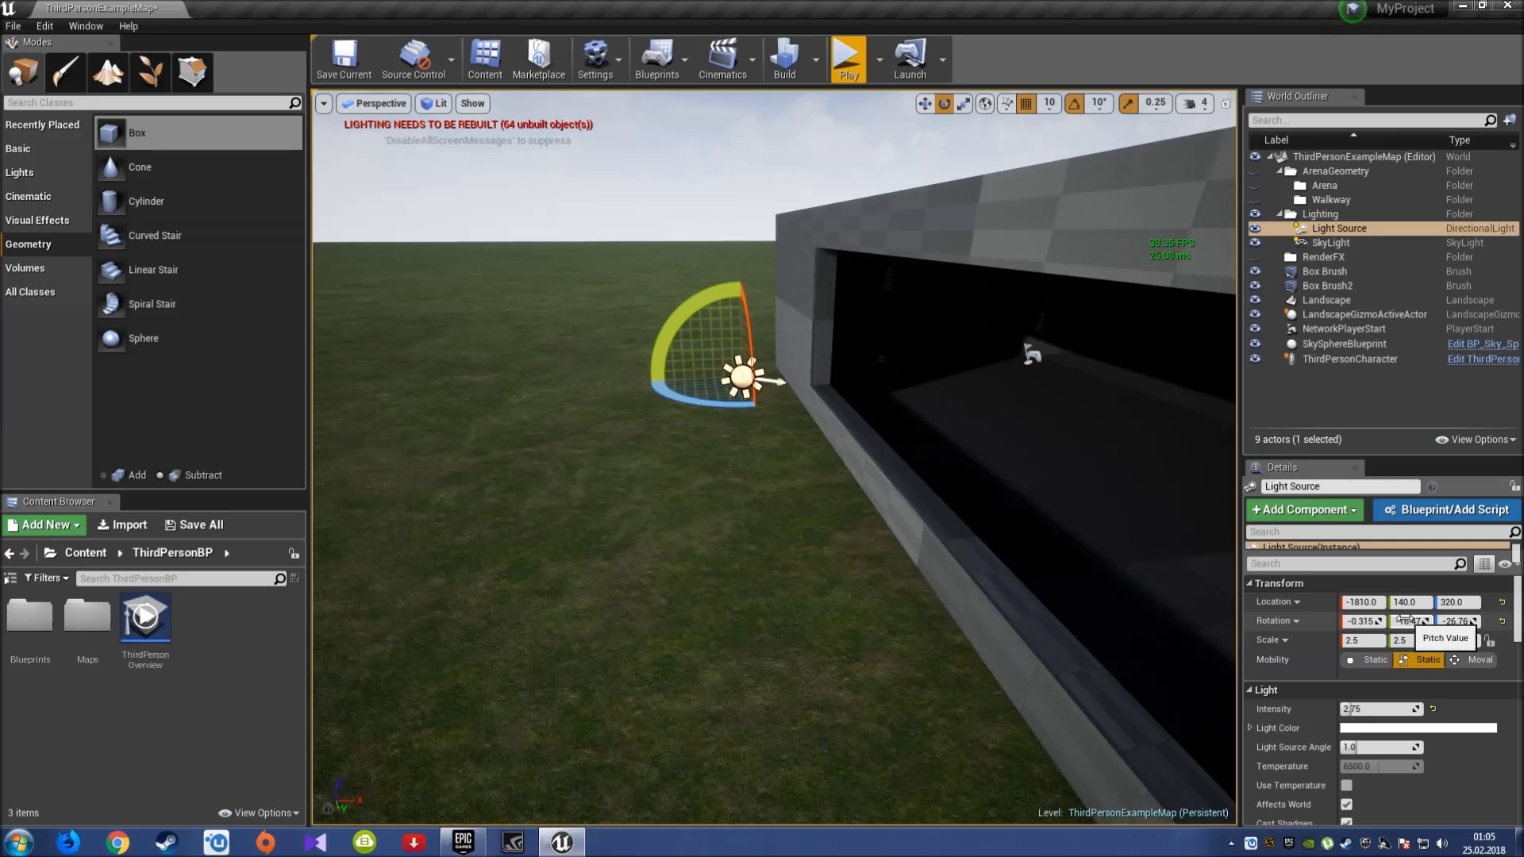
text(0)
Enter the sunlight's rotation as 90, 0, 0 in the Details panel.
key(Tab)
text(0)
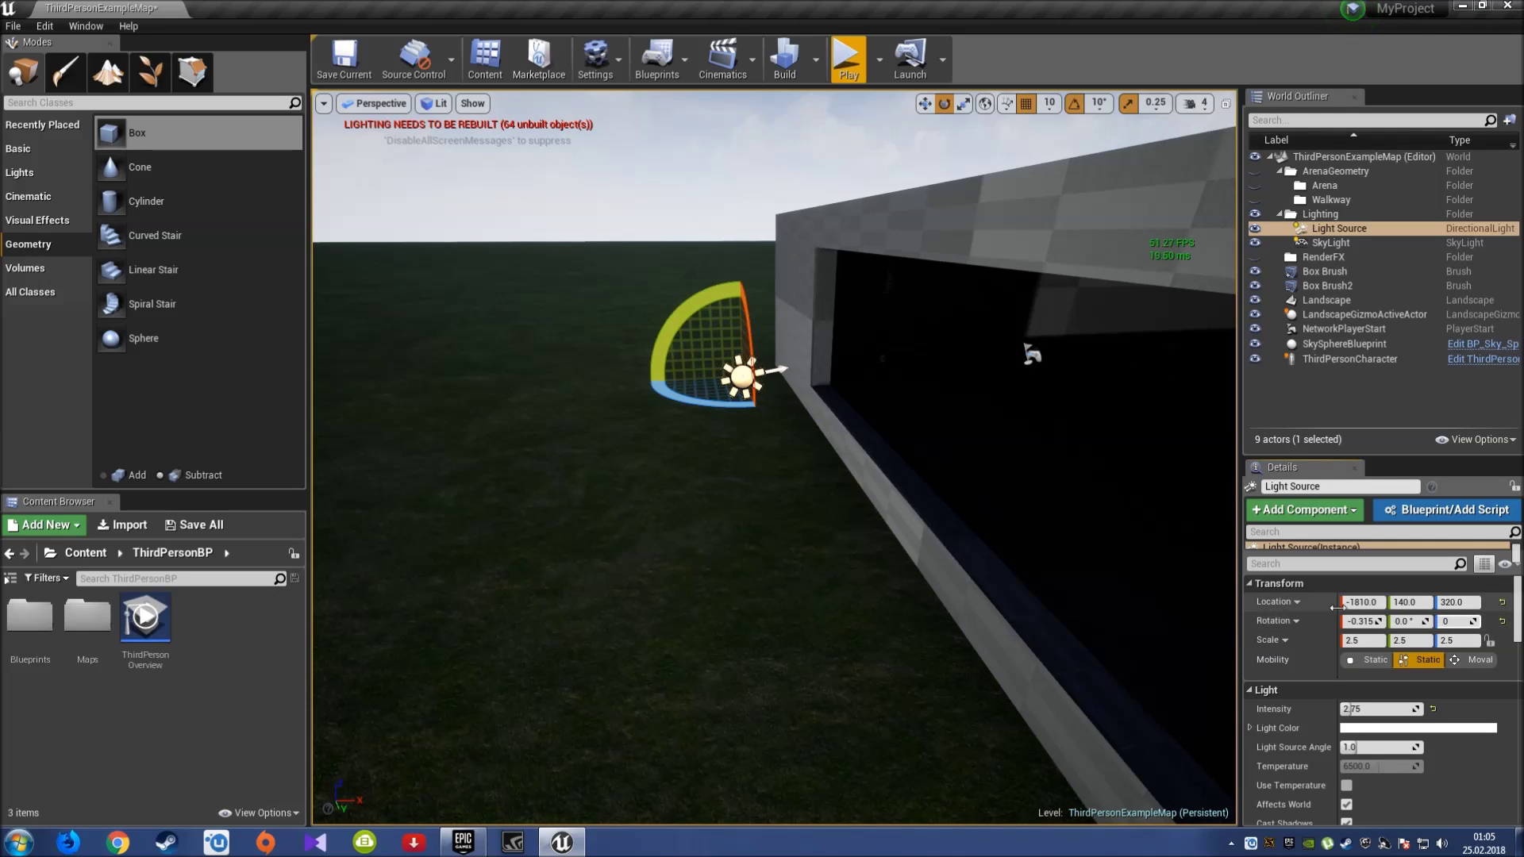
key(Tab)
text(0)
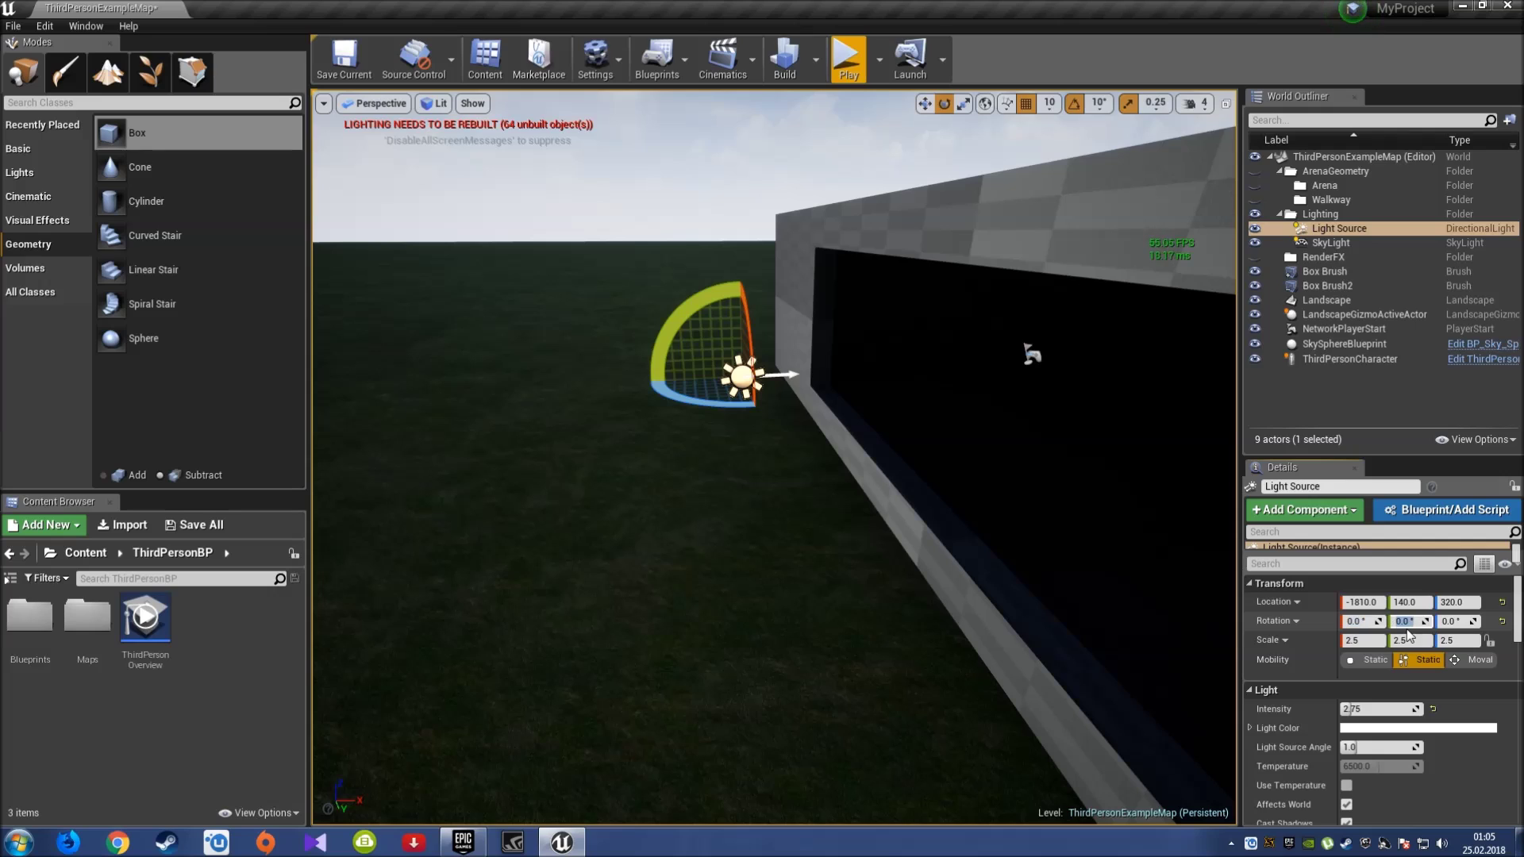
text(90)
key(Return)
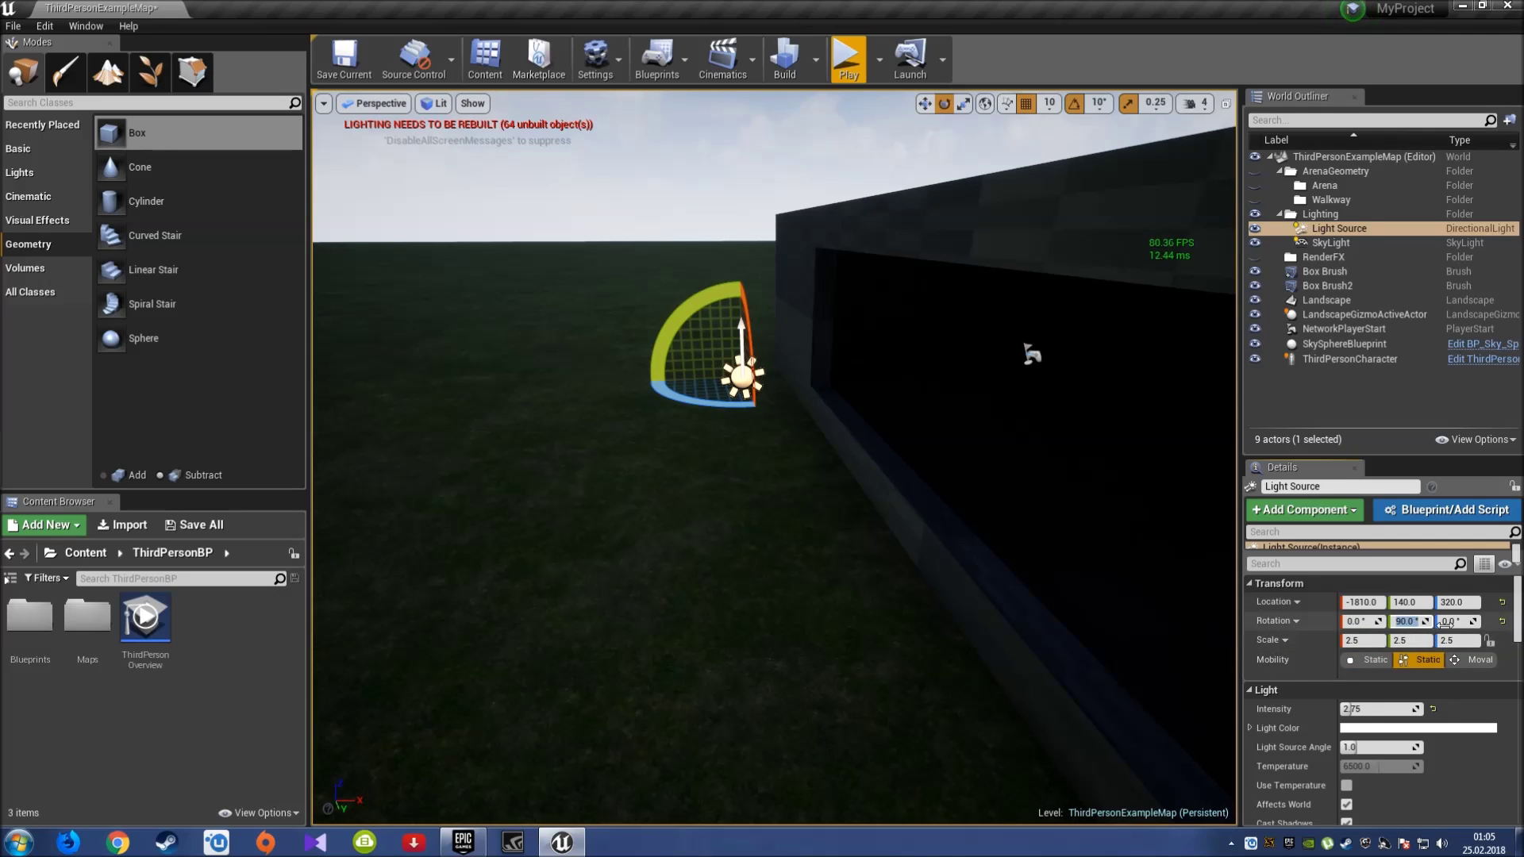
key(Return)
text(9)
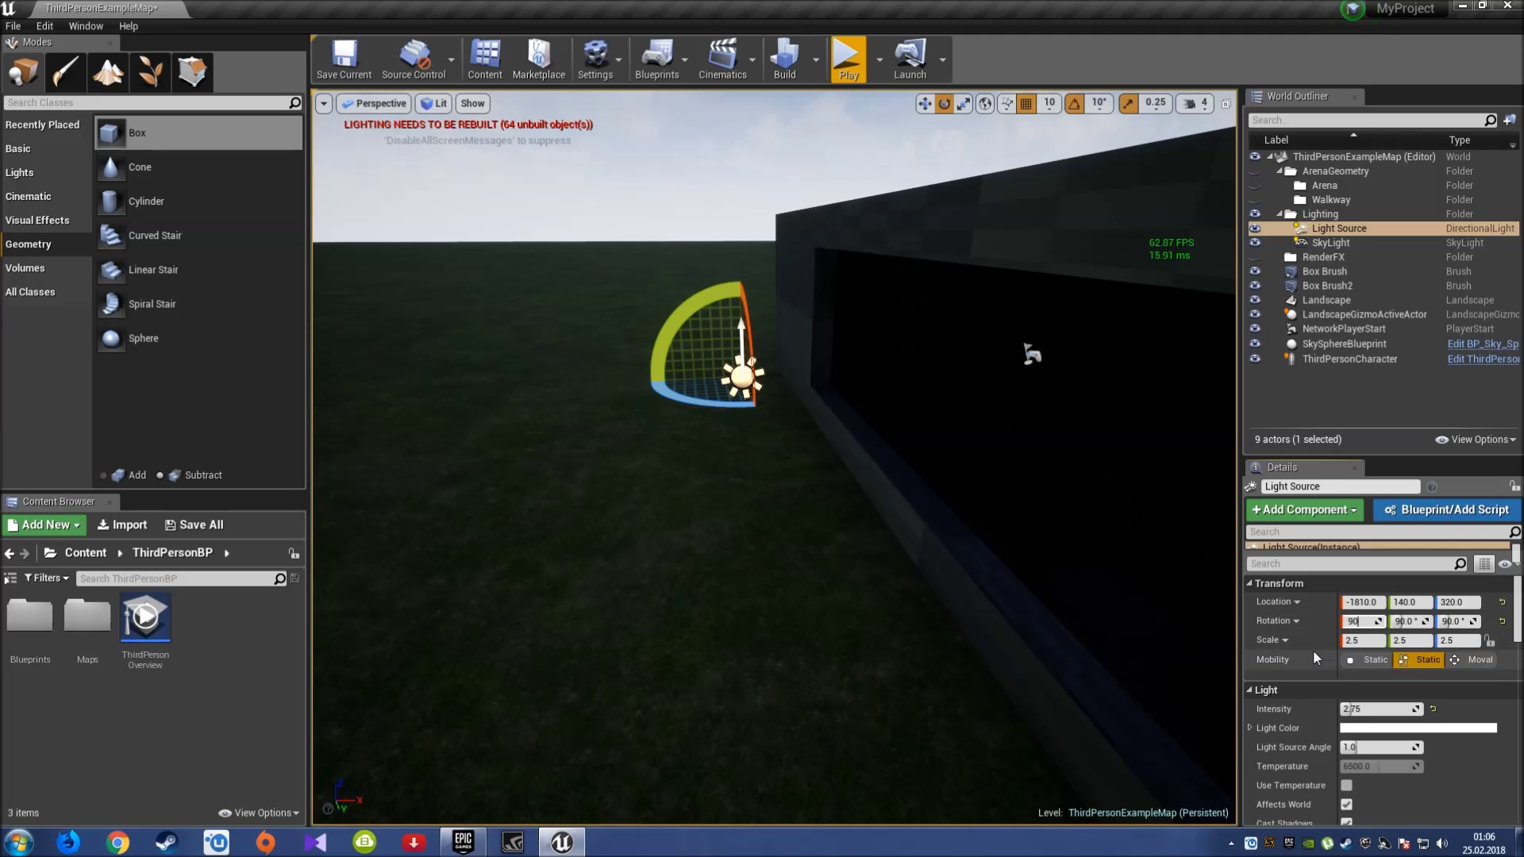
key(Return)
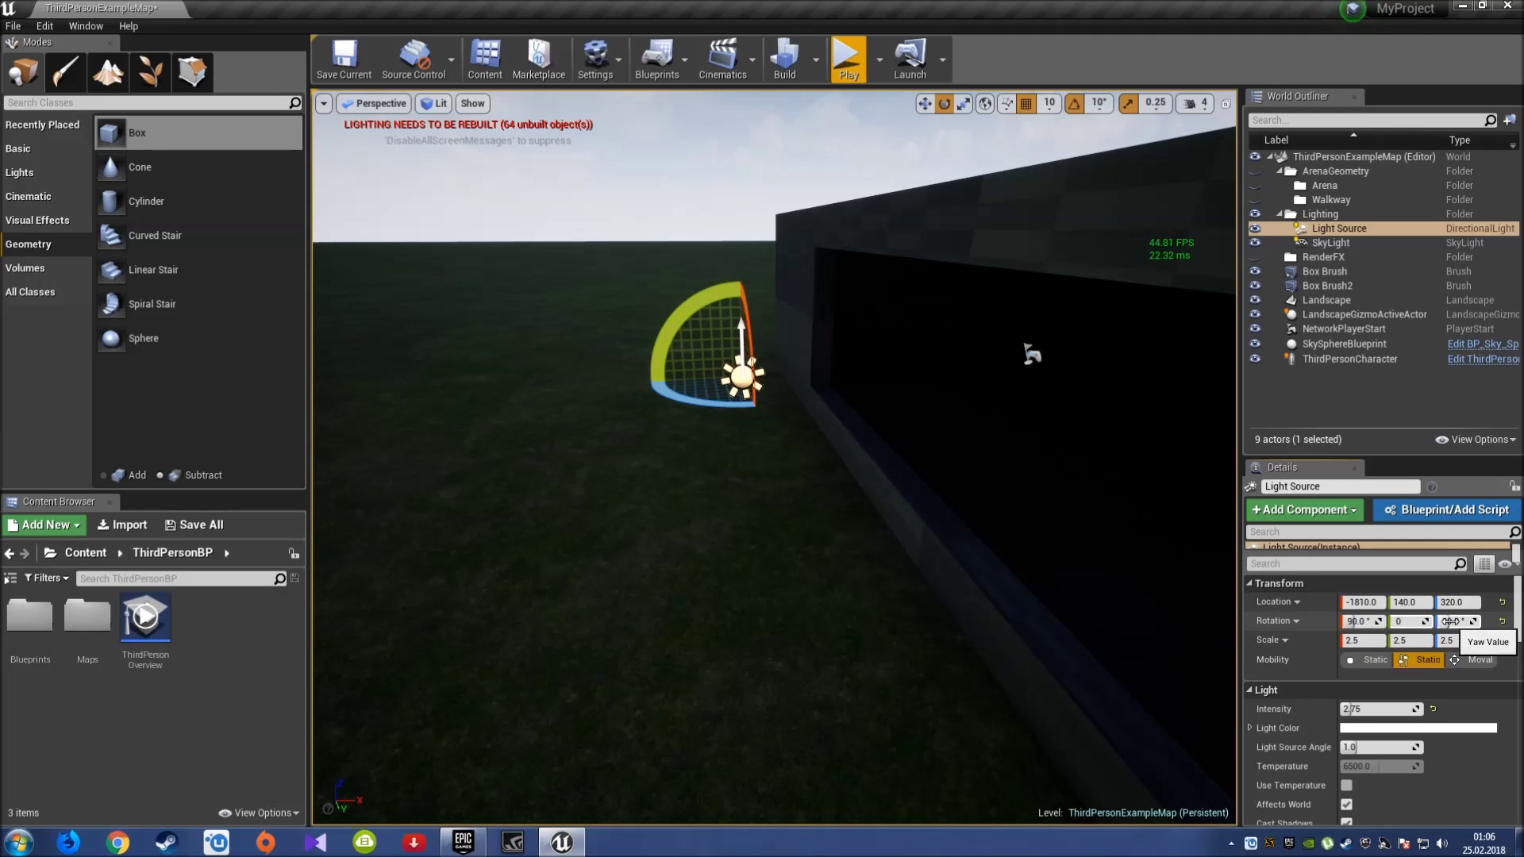
key(Return)
Rotate the sunlight about 10 degrees with the gizmo, giving roughly -20° pitch and 10° yaw.
right_drag(1130, 620, 1129, 620)
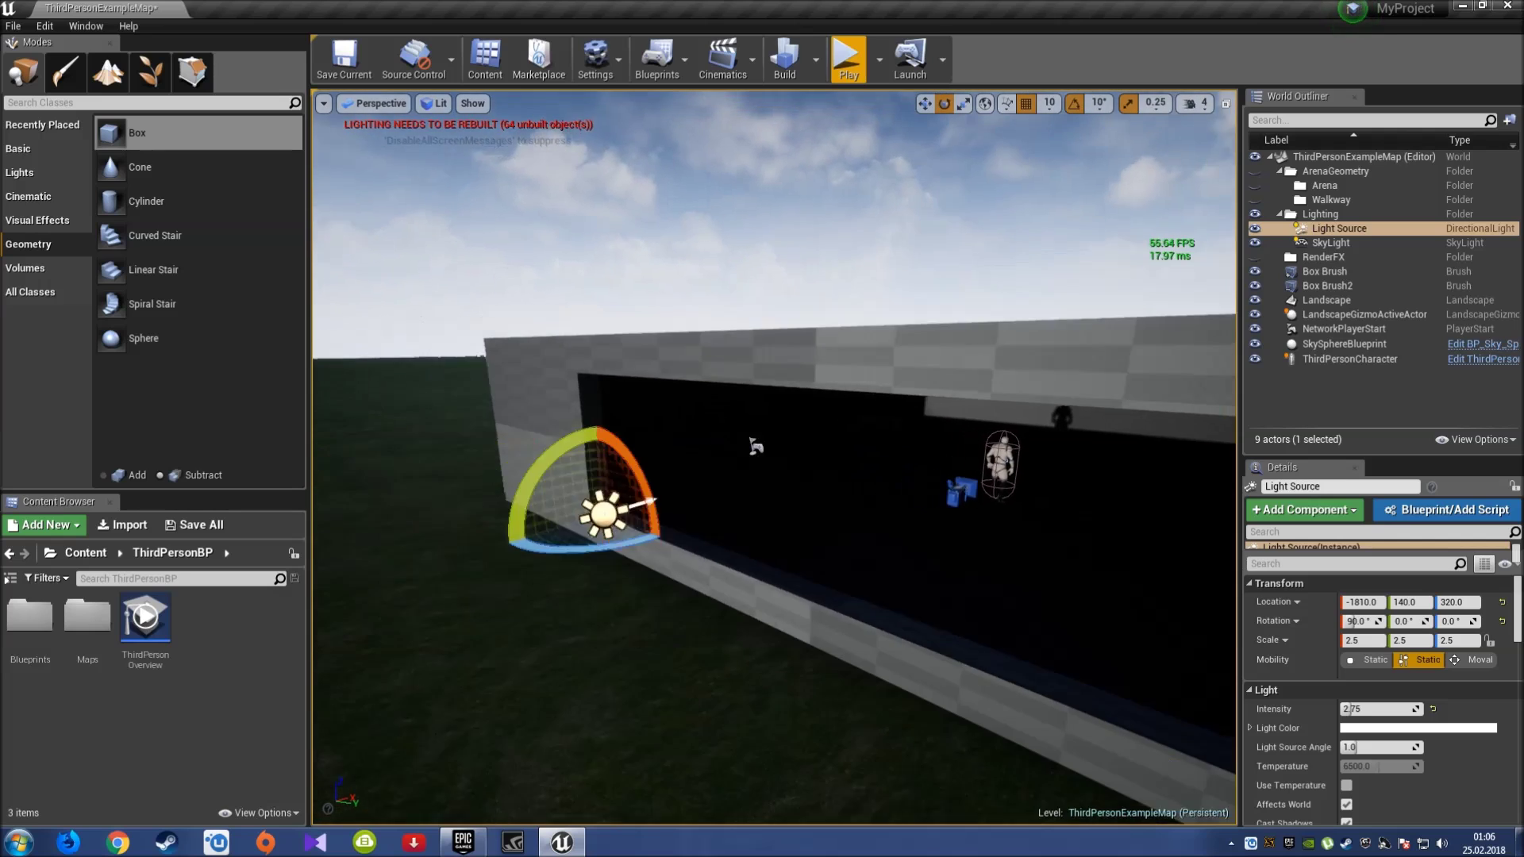
right_drag(884, 627, 884, 626)
mouse_move(884, 626)
mouse_down()
mouse_move(841, 643)
mouse_move(858, 599)
mouse_up()
drag(835, 732, 840, 727)
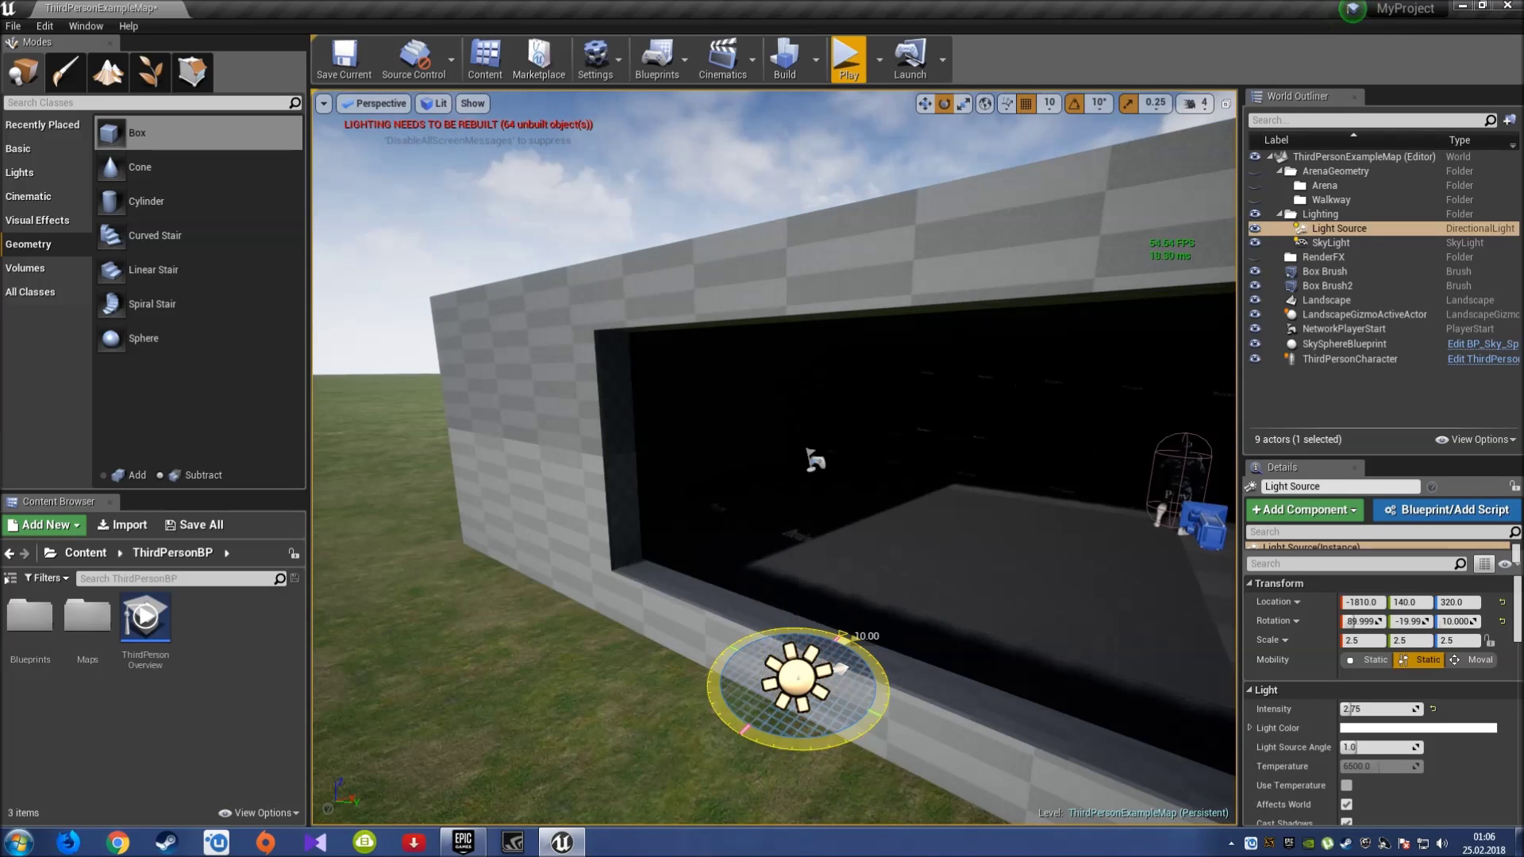
right_drag(840, 727, 840, 727)
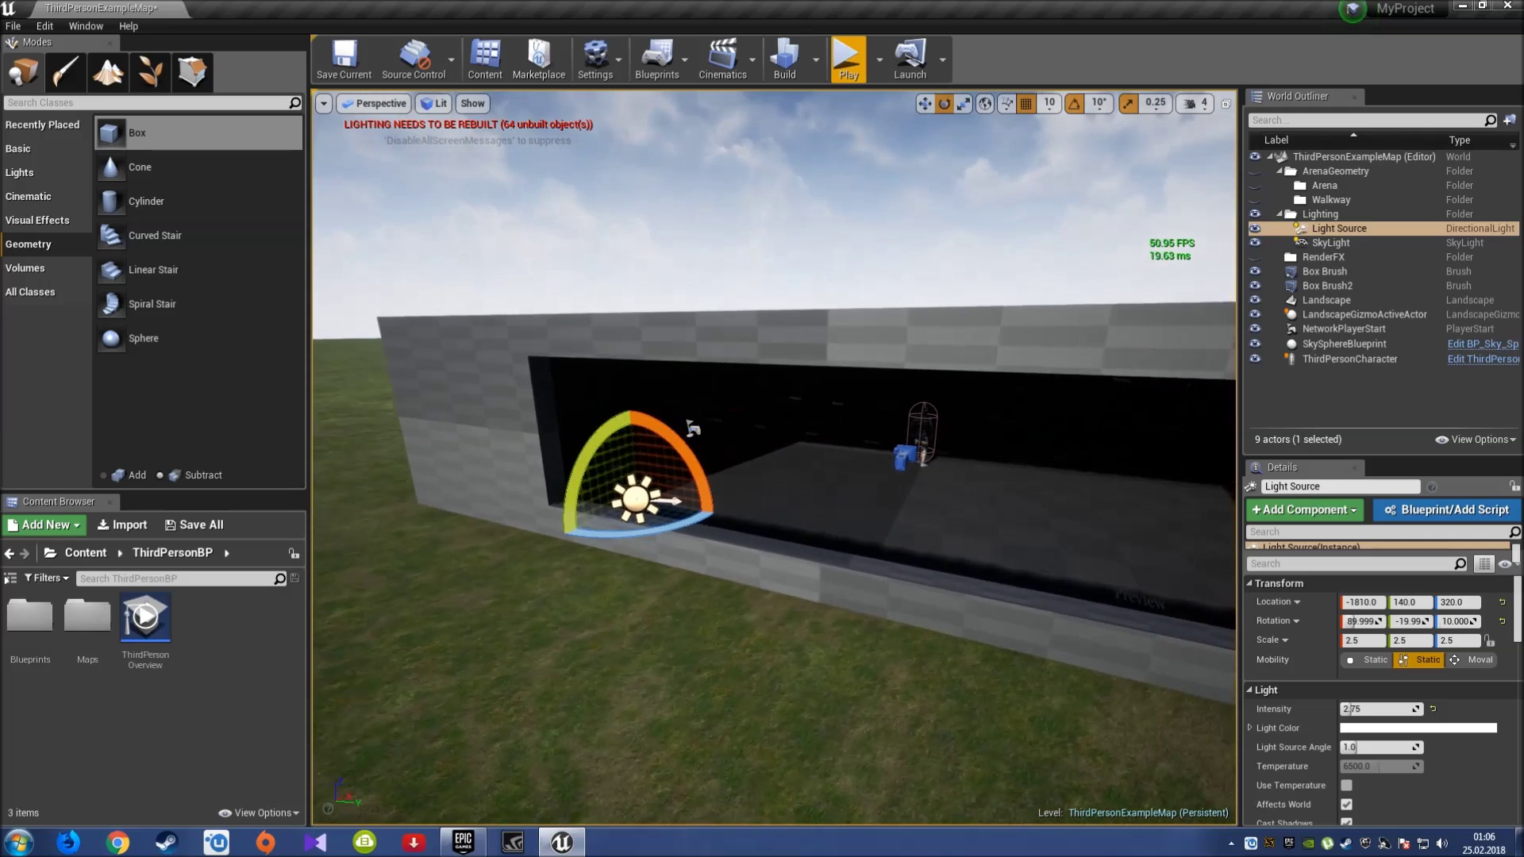
Select the ThirdPersonCharacter and slide it along X to -1000.
right_drag(992, 468, 992, 469)
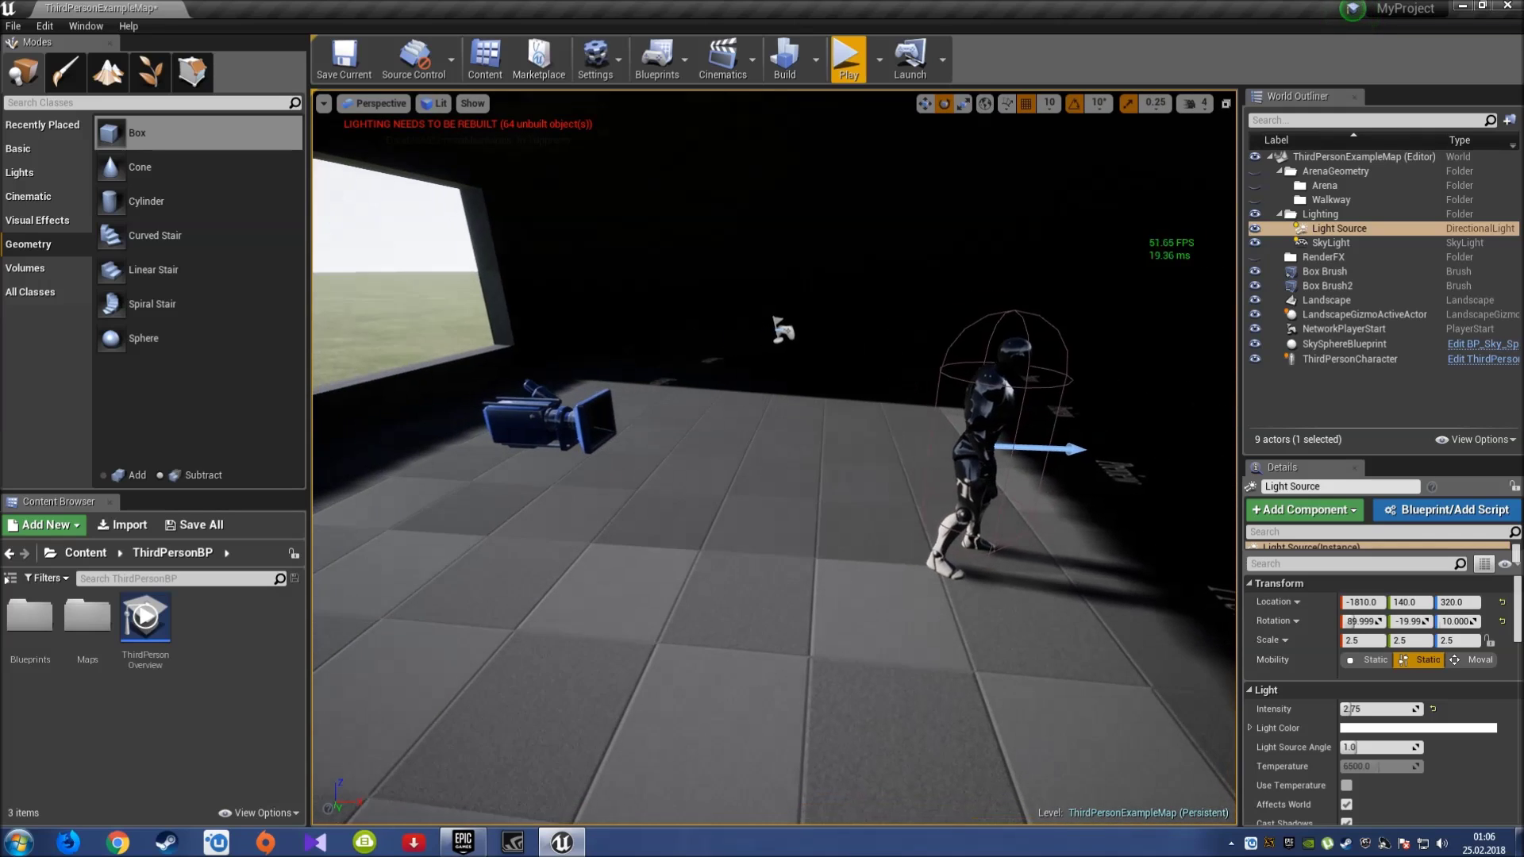
click(980, 461)
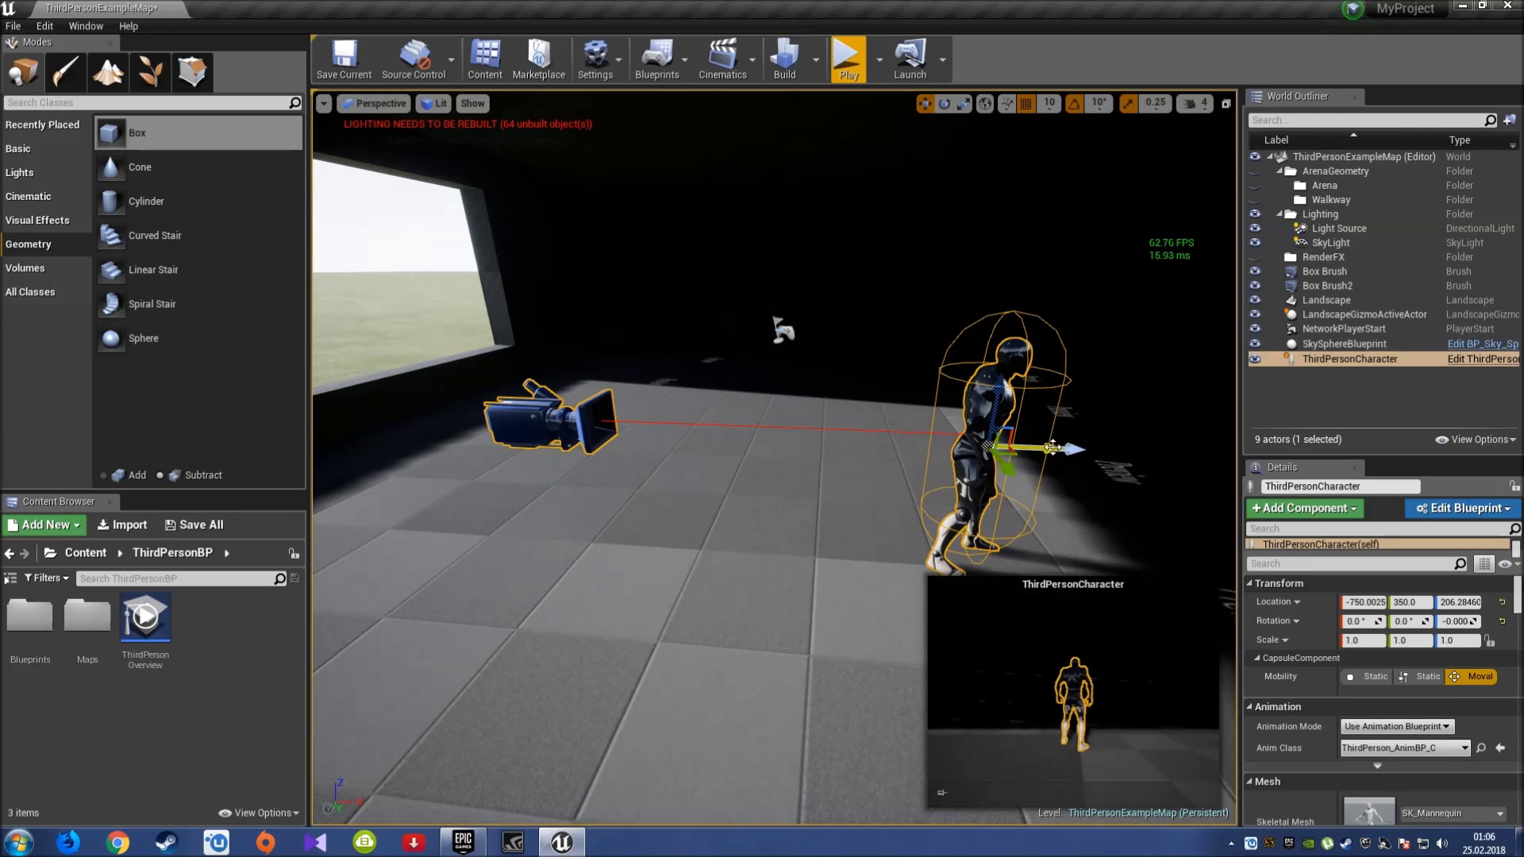
drag(1052, 446, 718, 437)
right_drag(718, 437, 718, 436)
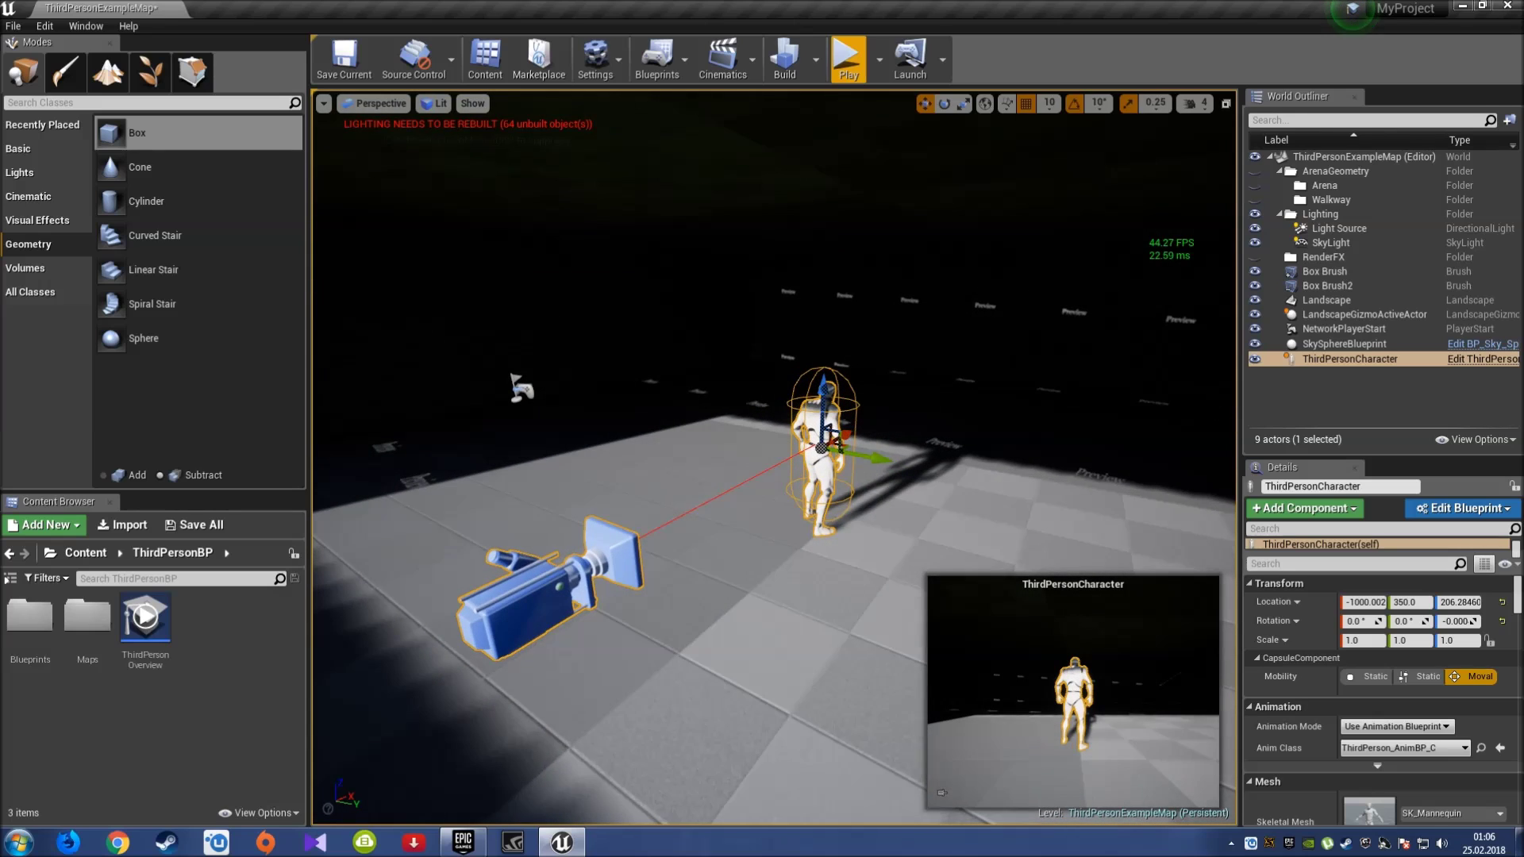
Search Content for 'wood' and drop M_Wood_Floor_Walnut_Polished onto the room's floor.
click(9, 553)
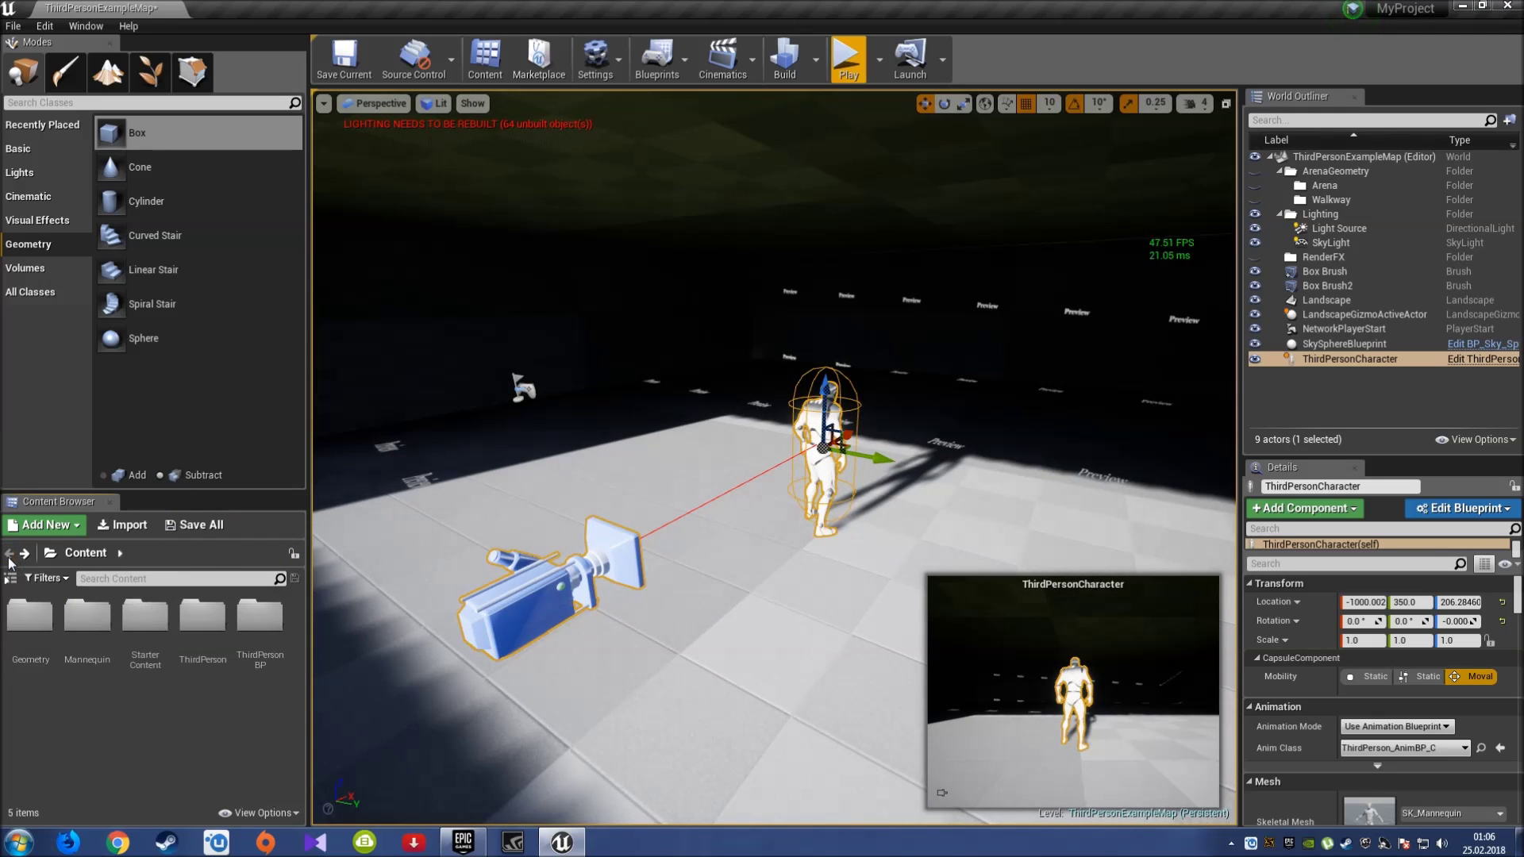
click(99, 580)
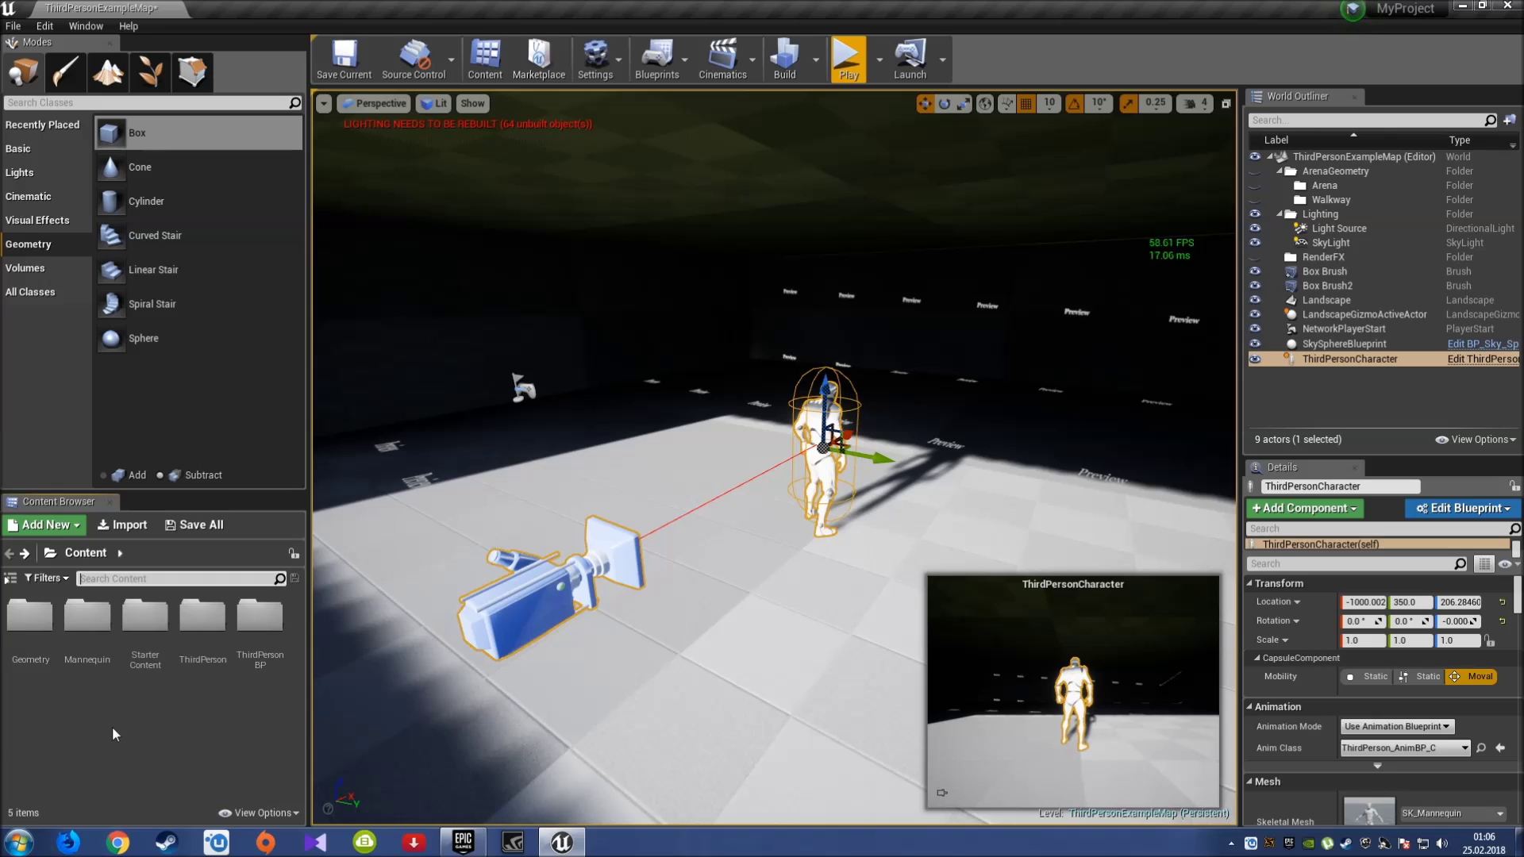
text(wood)
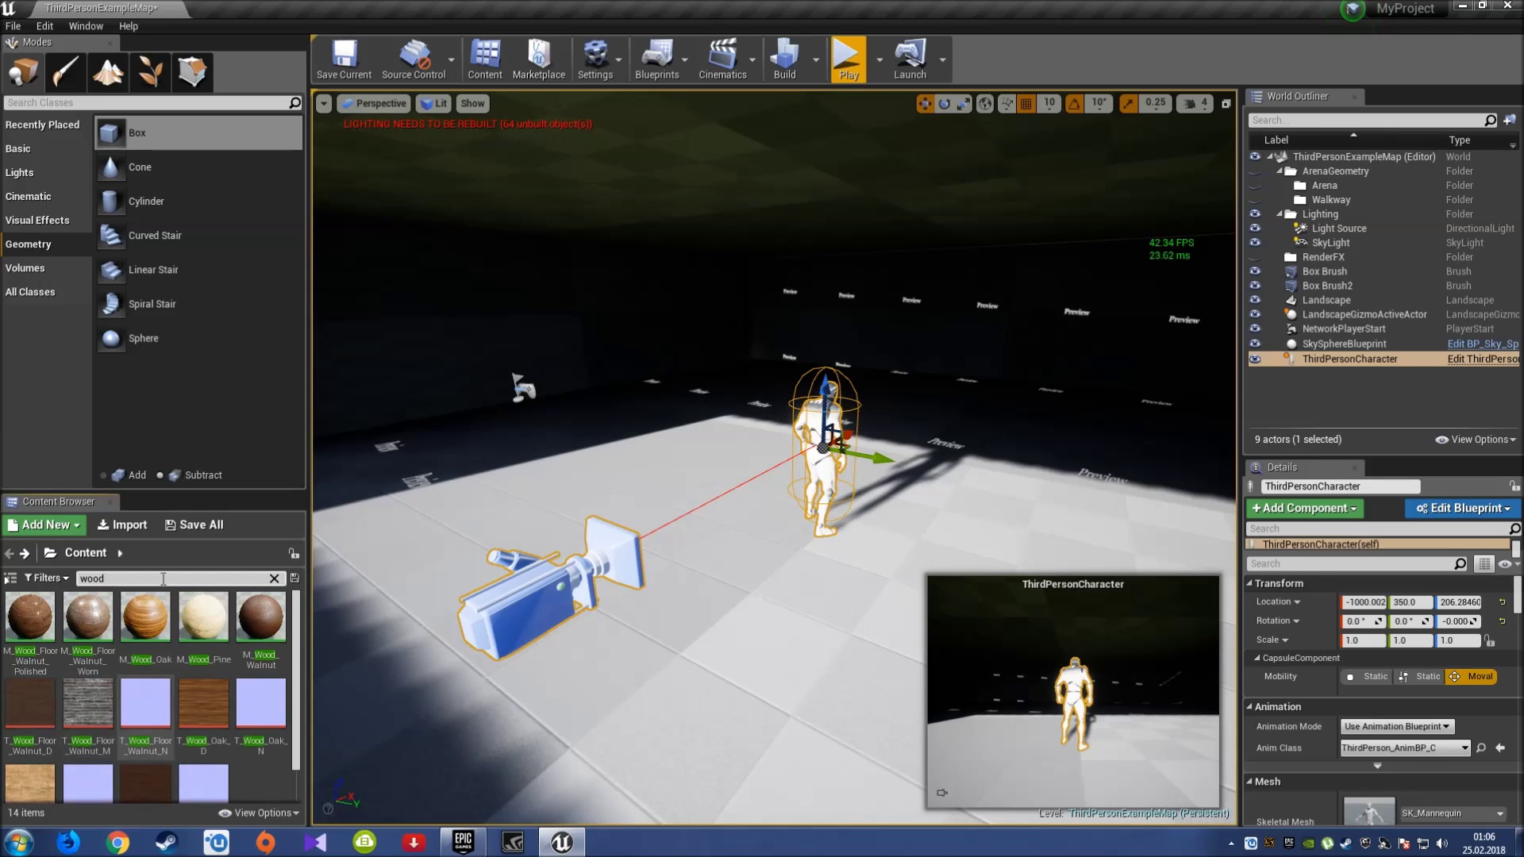
drag(26, 620, 691, 663)
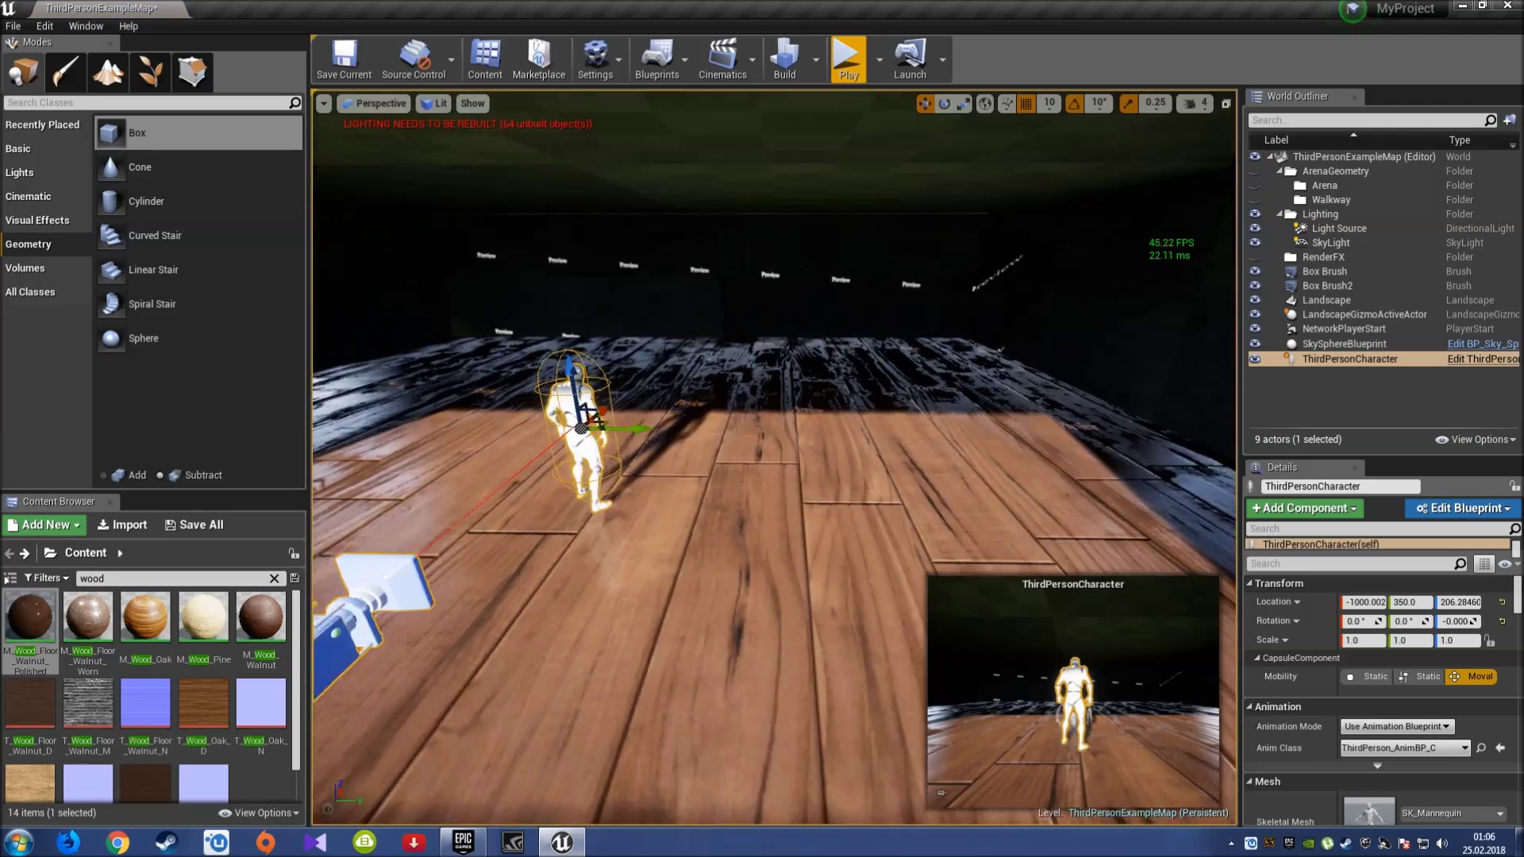
right_drag(692, 664, 778, 635)
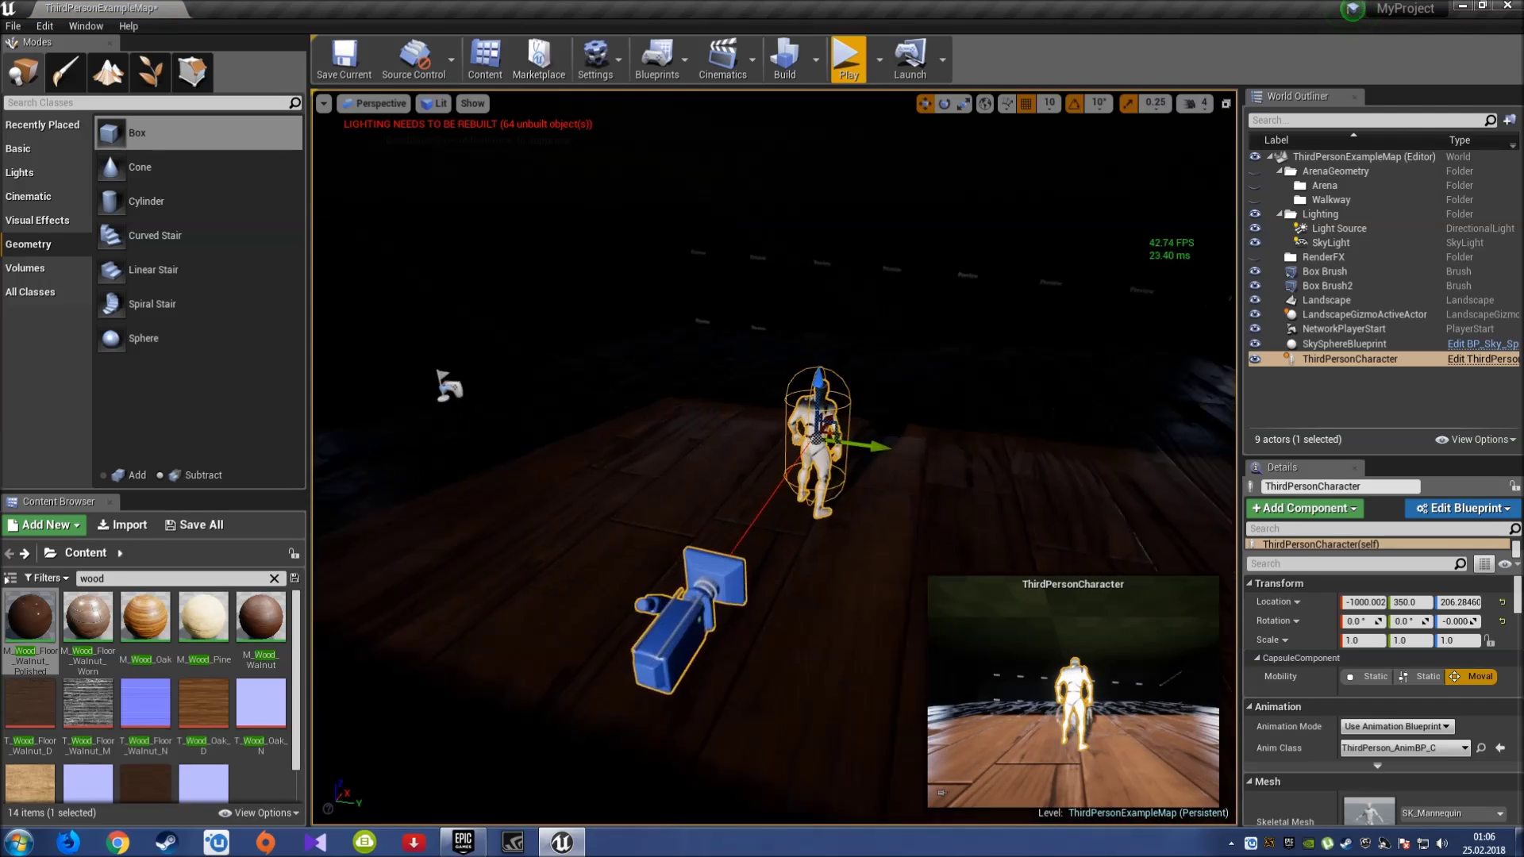
right_drag(777, 635, 778, 635)
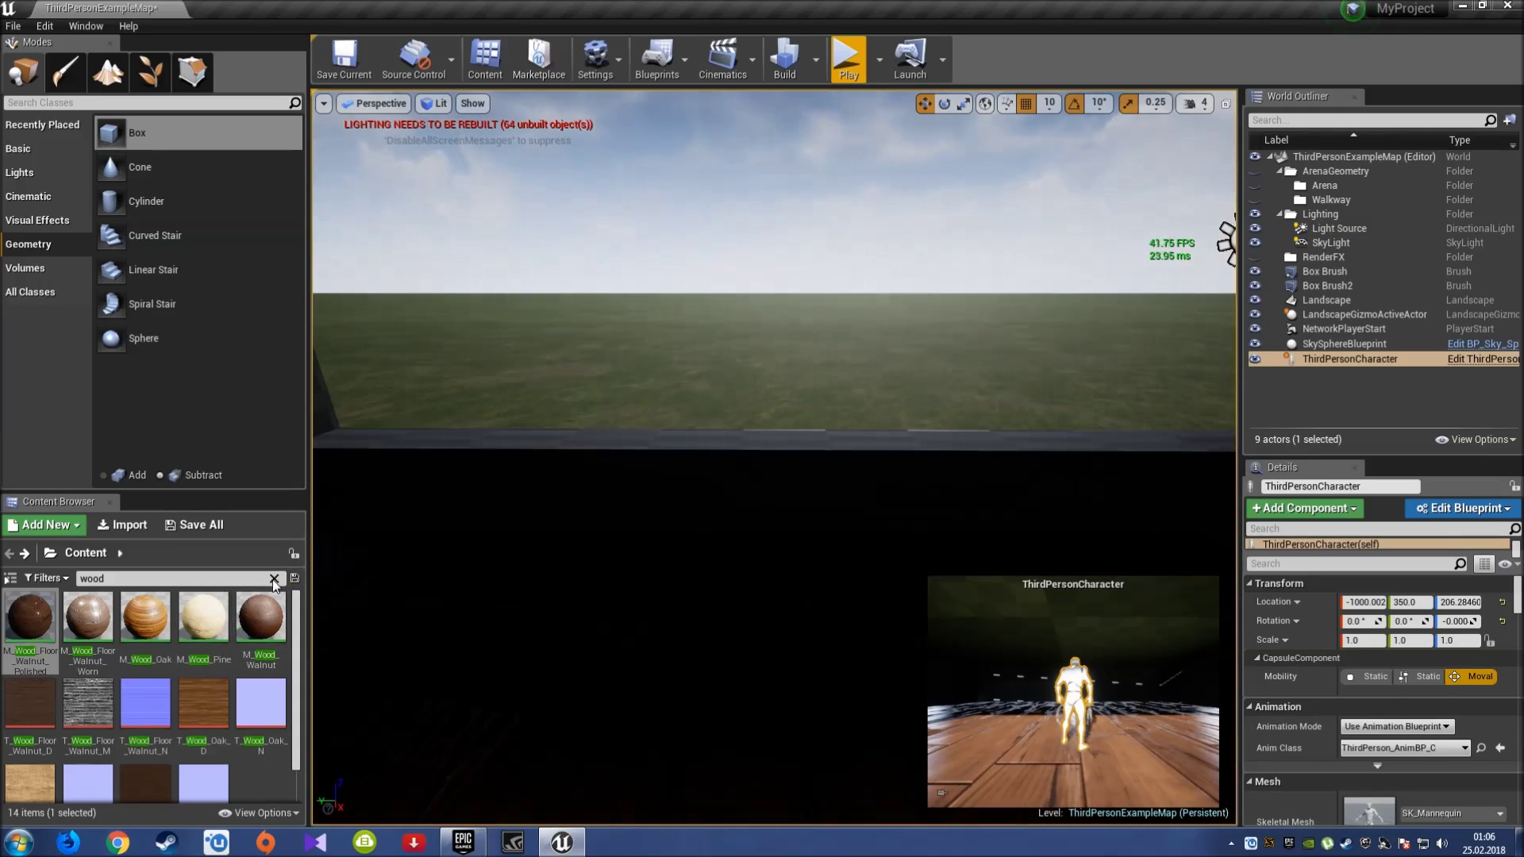
Search for 'wall' and apply M_Basic_Wall to the wall by the window and the back wall.
click(273, 580)
text(wa)
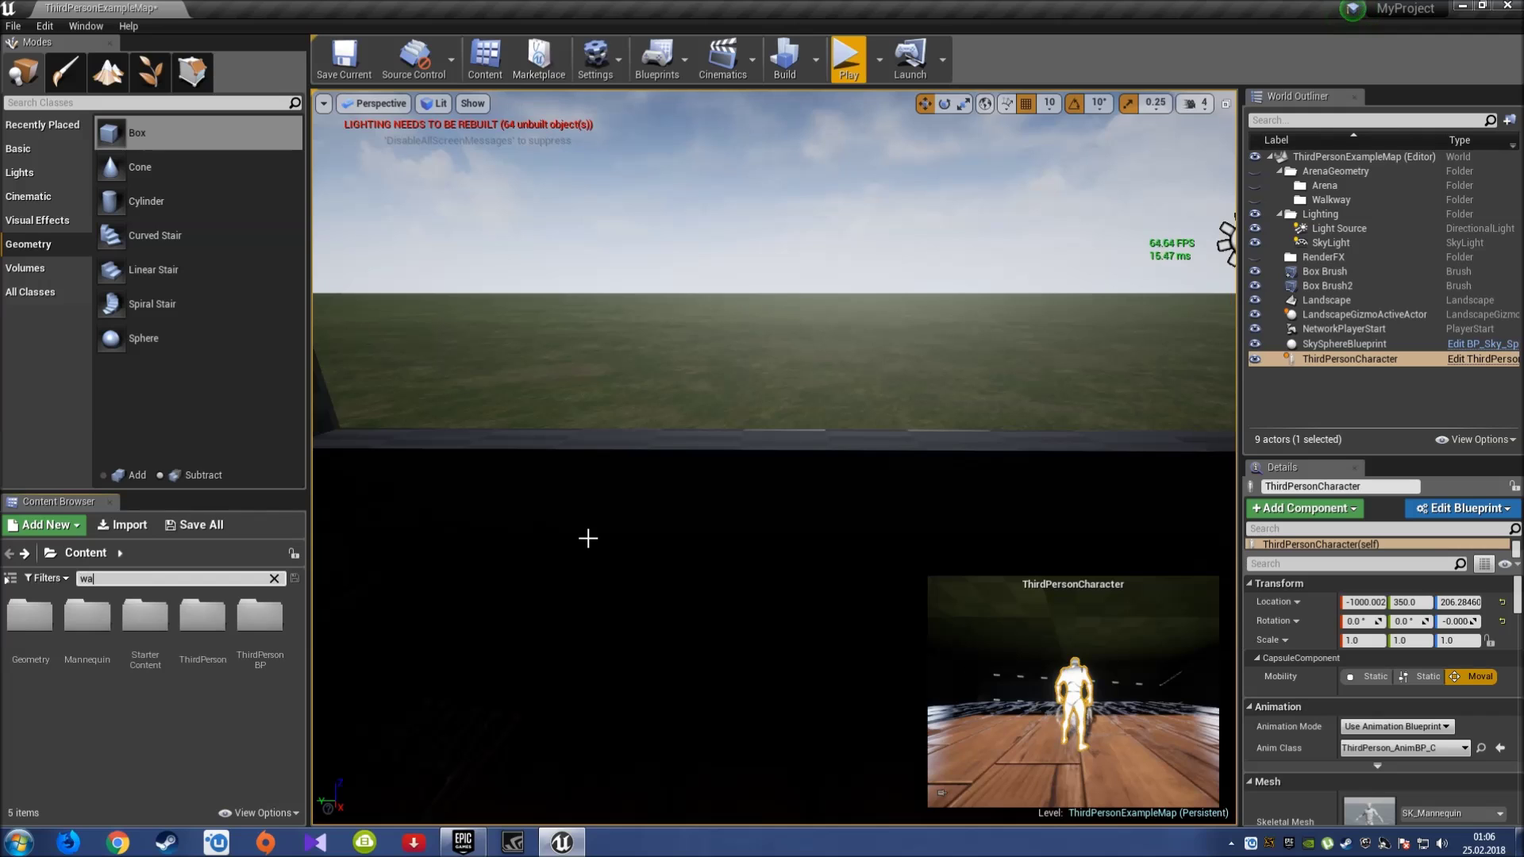
text(ll)
right_drag(397, 629, 397, 629)
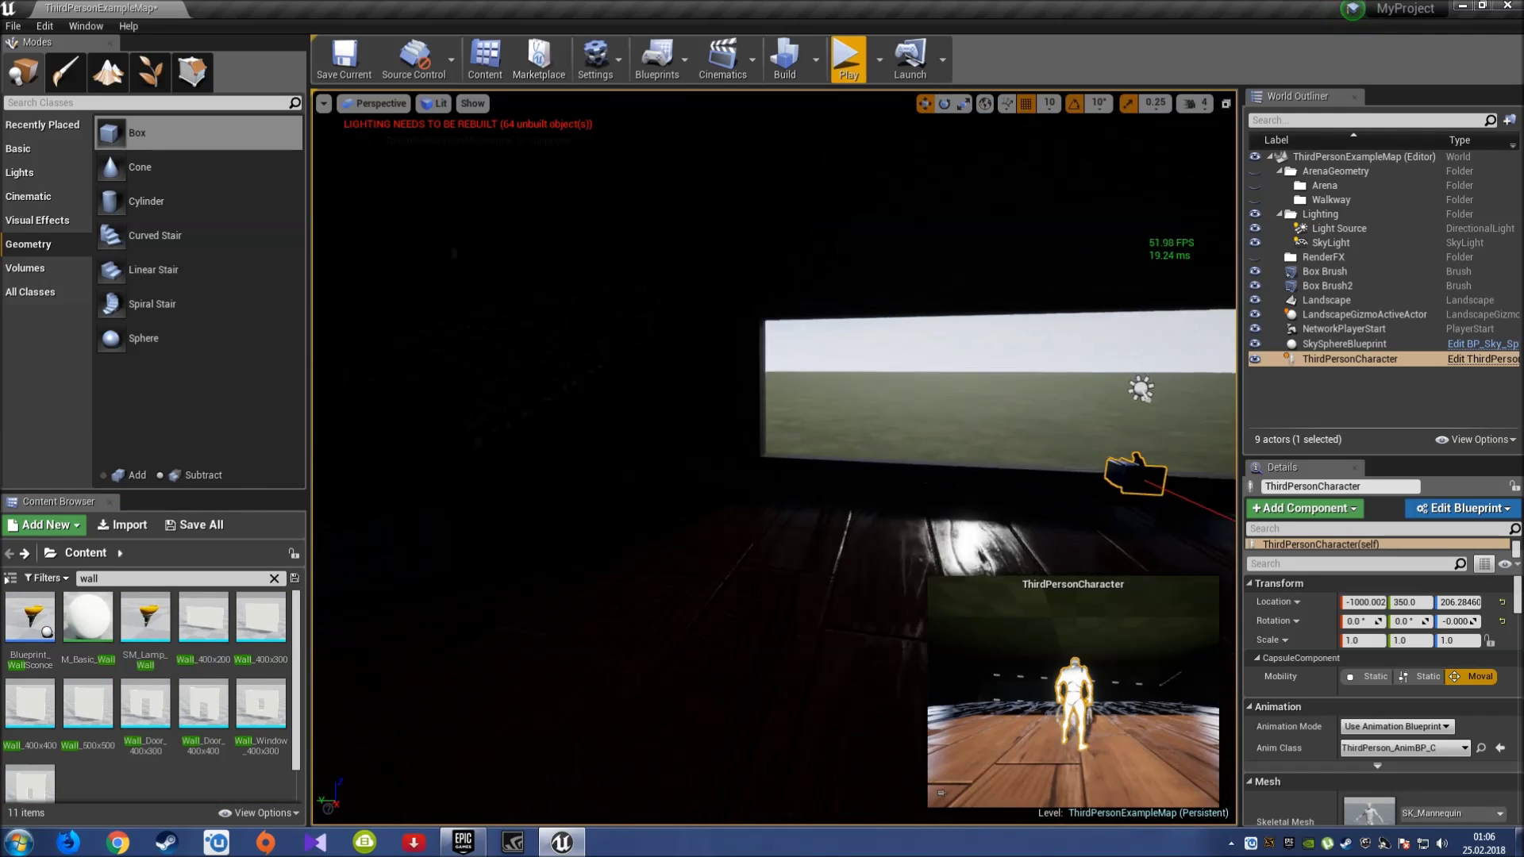
drag(87, 623, 564, 453)
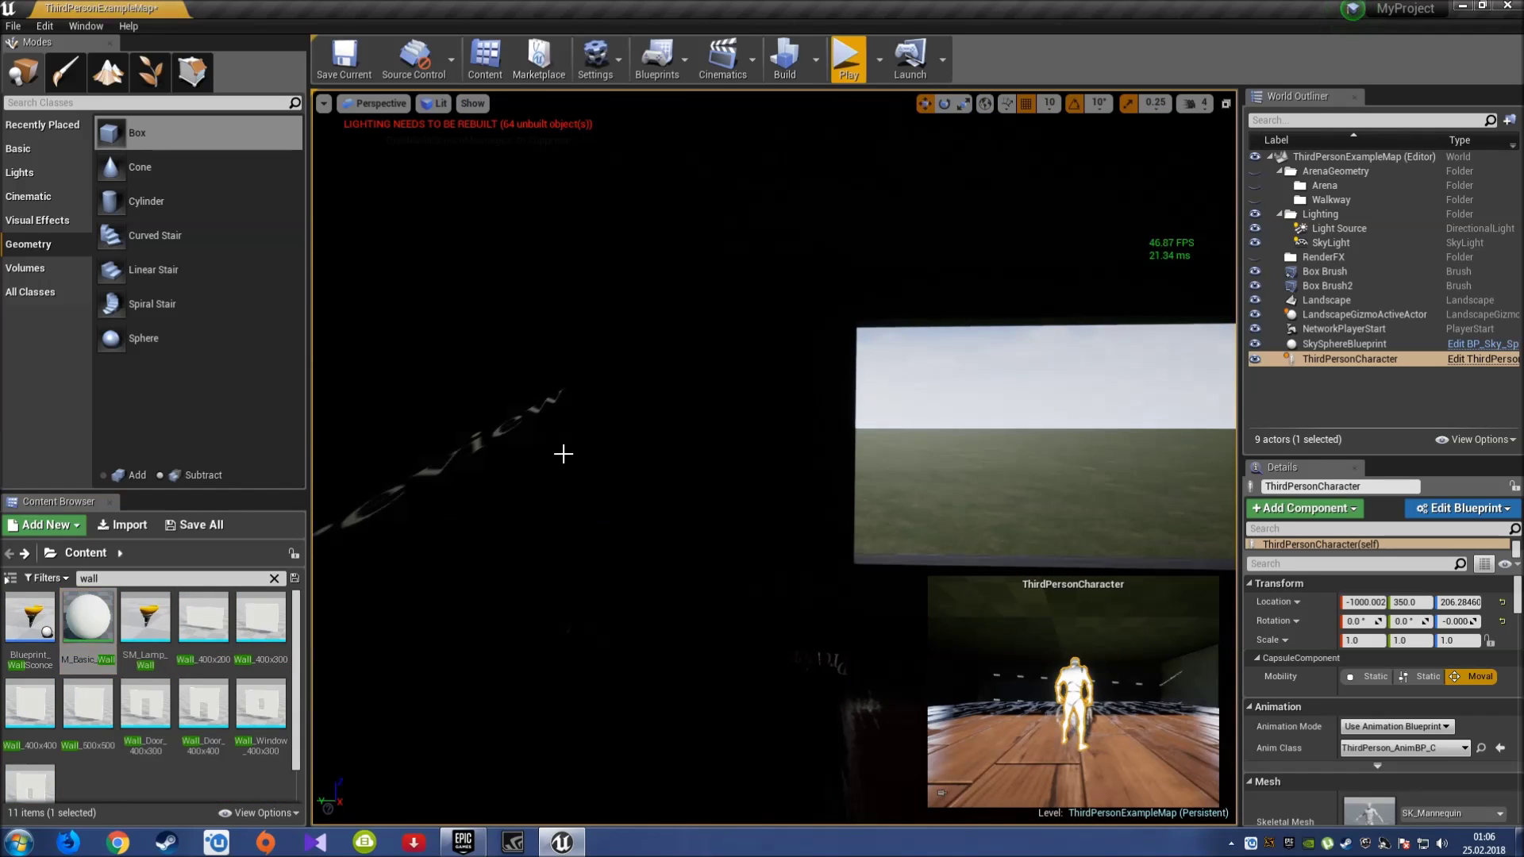
right_drag(563, 453, 563, 453)
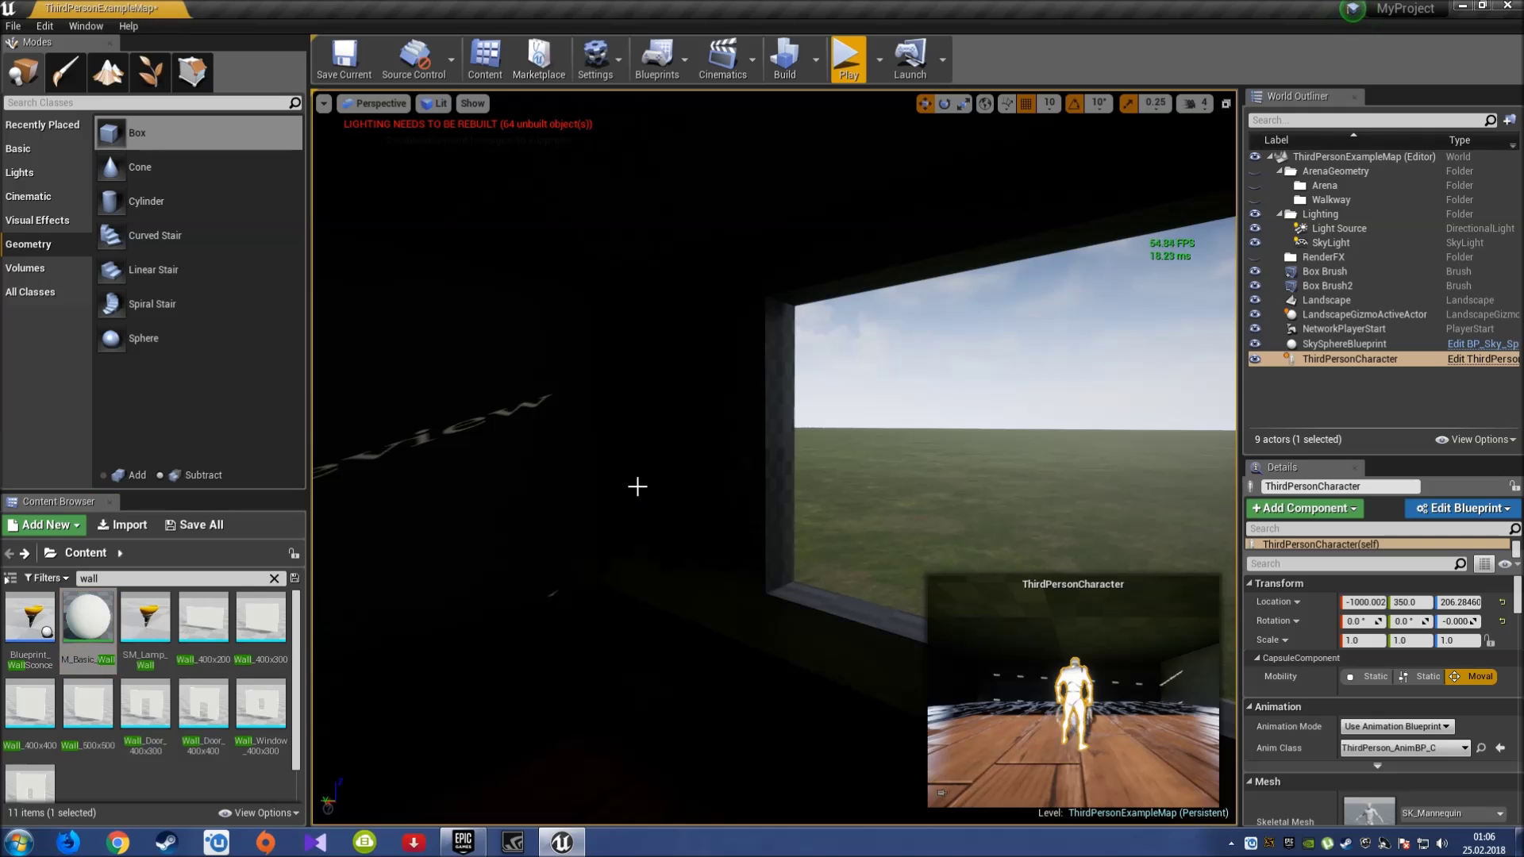
right_drag(637, 486, 481, 458)
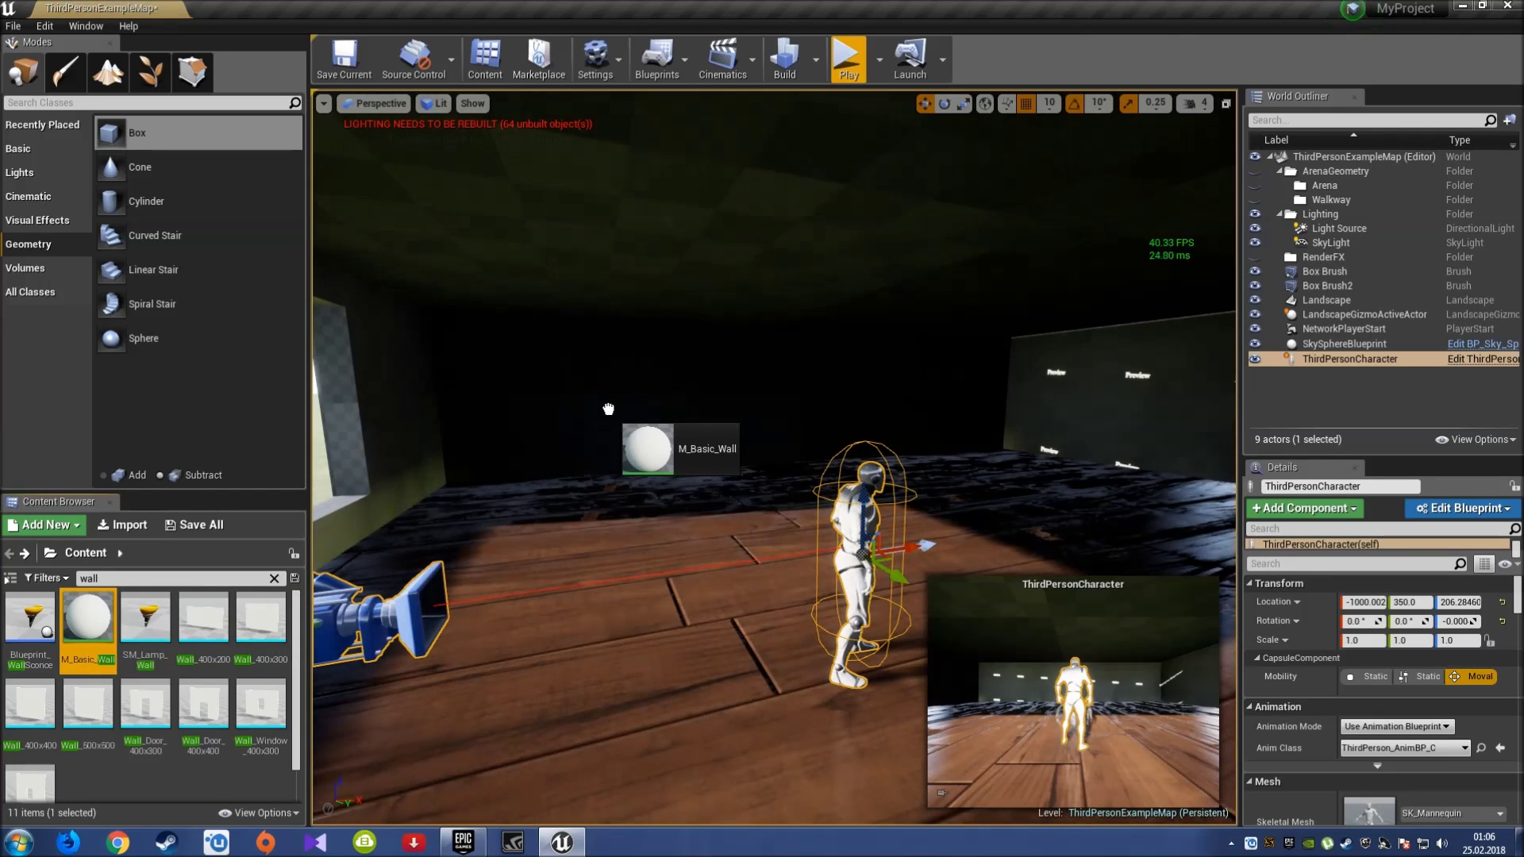
drag(86, 597, 723, 444)
right_drag(322, 411, 322, 411)
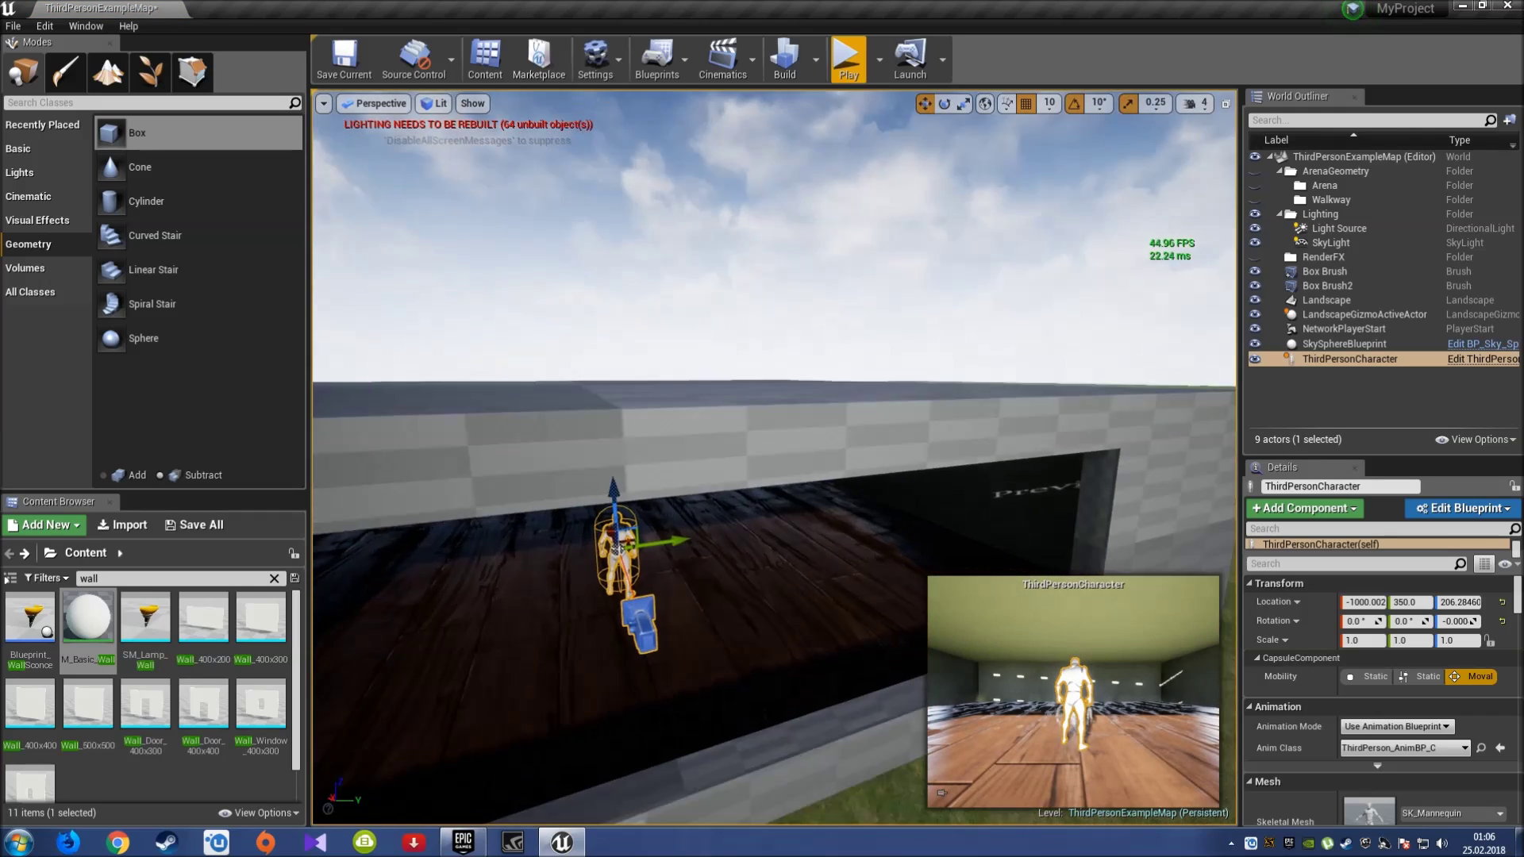
right_drag(622, 224, 622, 224)
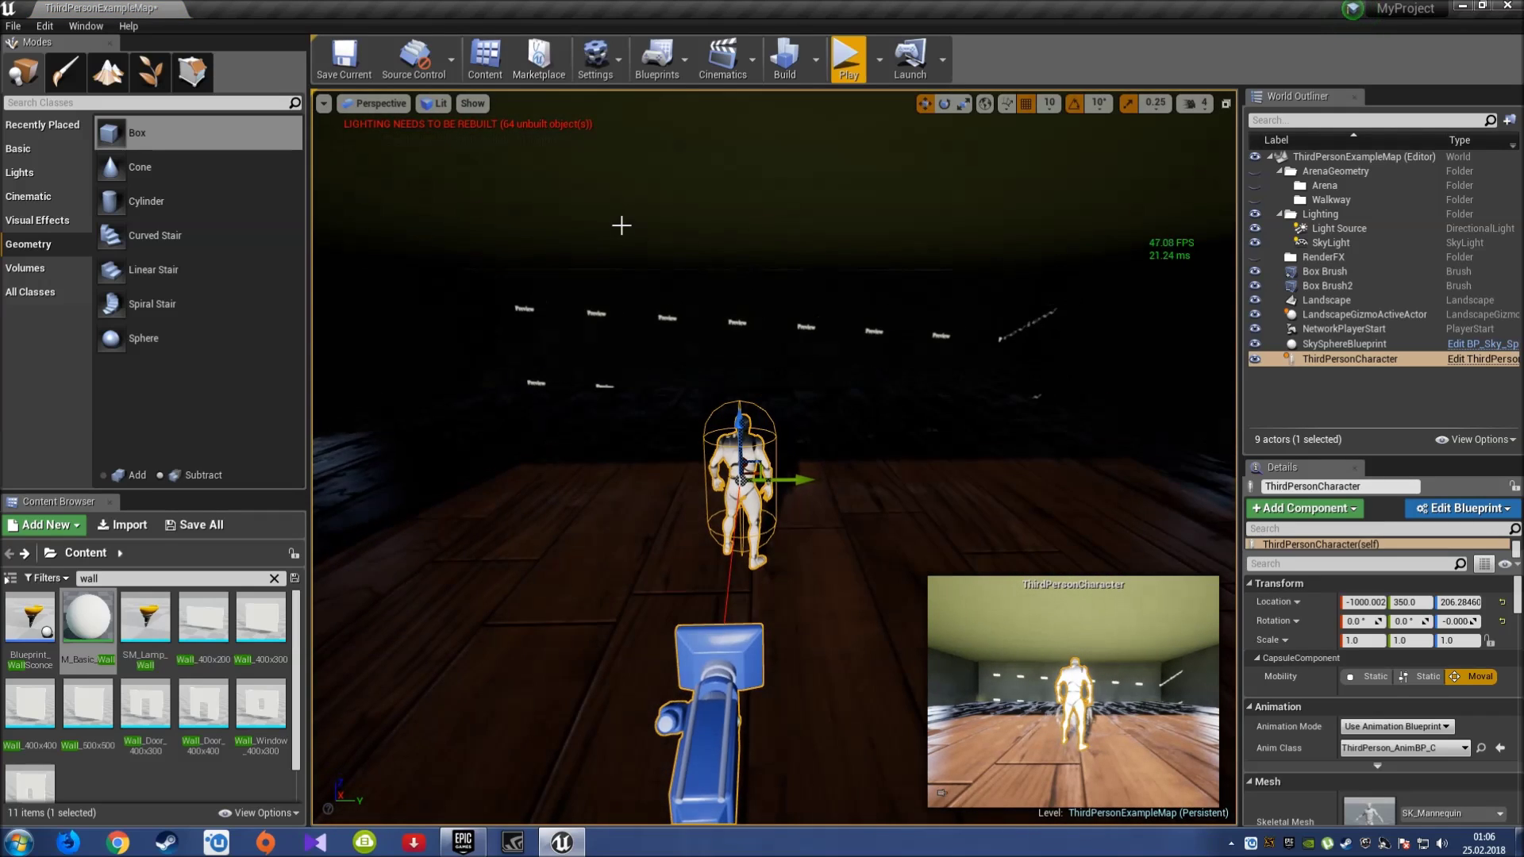
Start a lighting build from the toolbar and close the map-check Message Log.
click(778, 63)
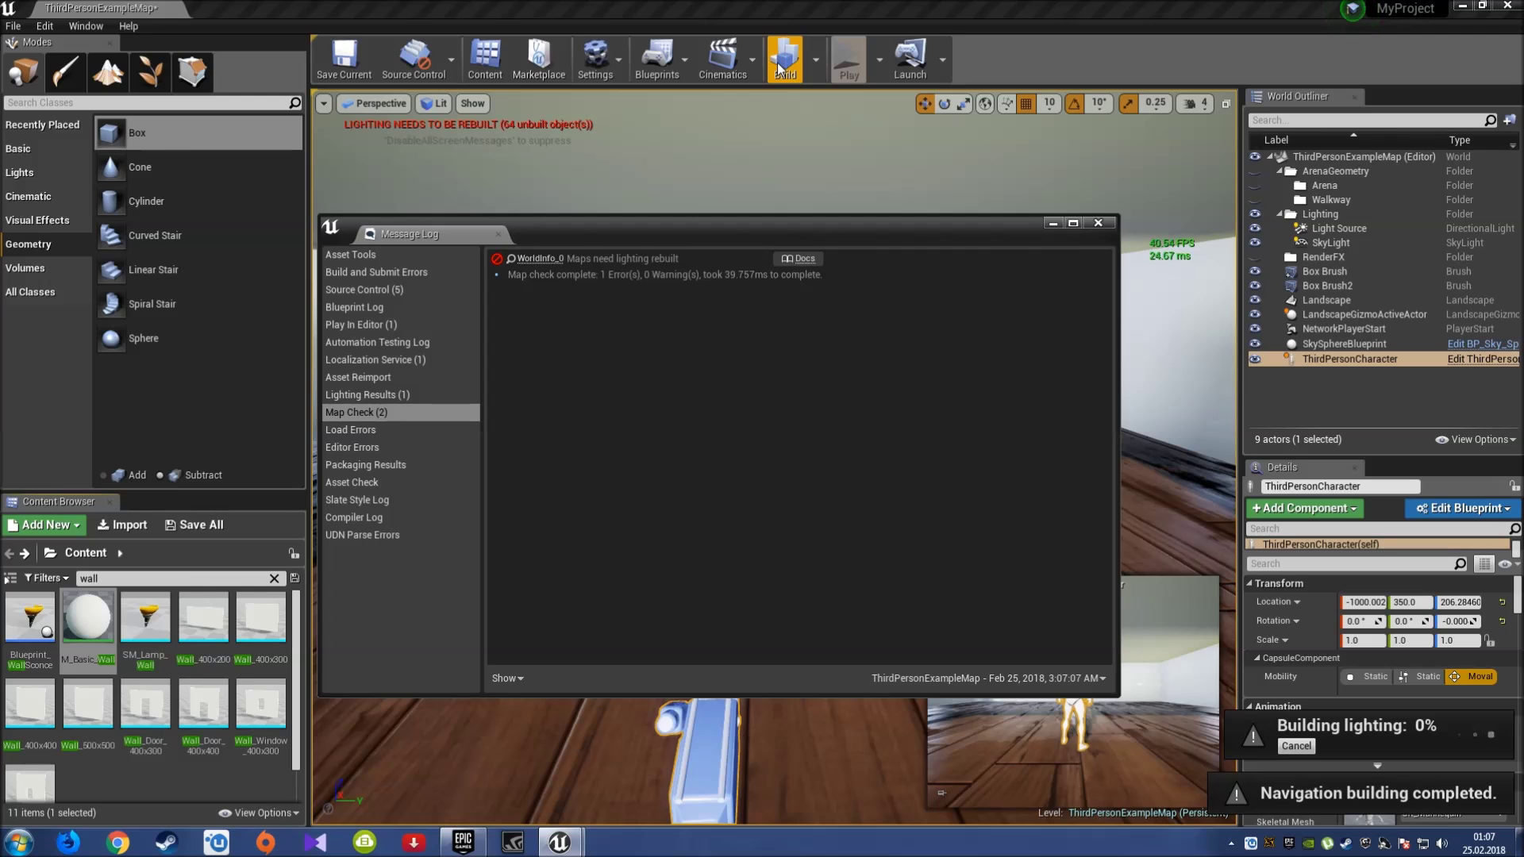
click(1105, 223)
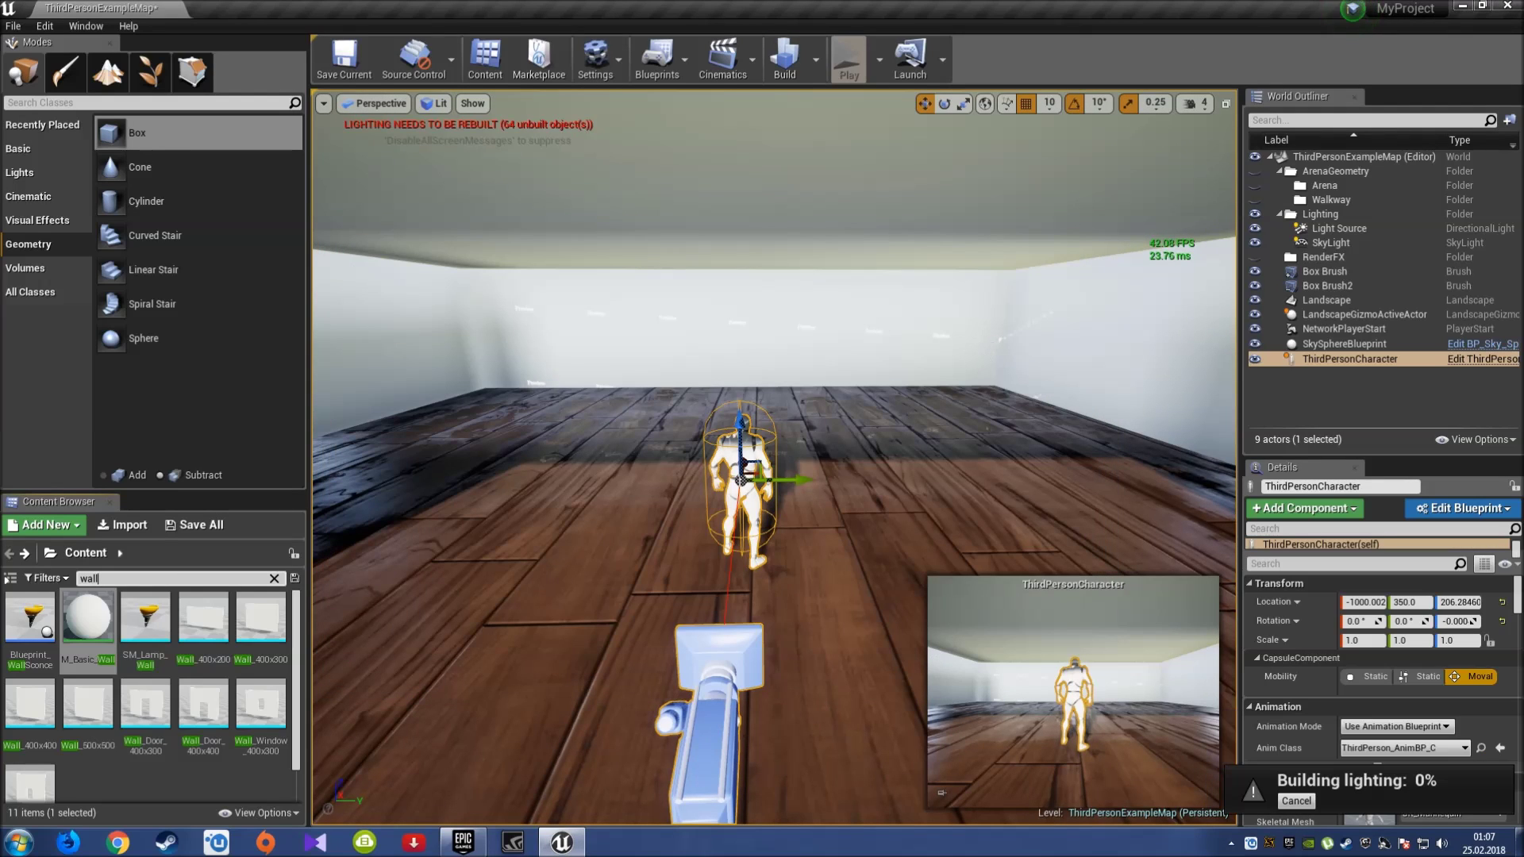
drag(983, 336, 982, 318)
Deselect the character, switch Modes to Paint, and select SkySphereBlueprint while flying outside the box.
key(Escape)
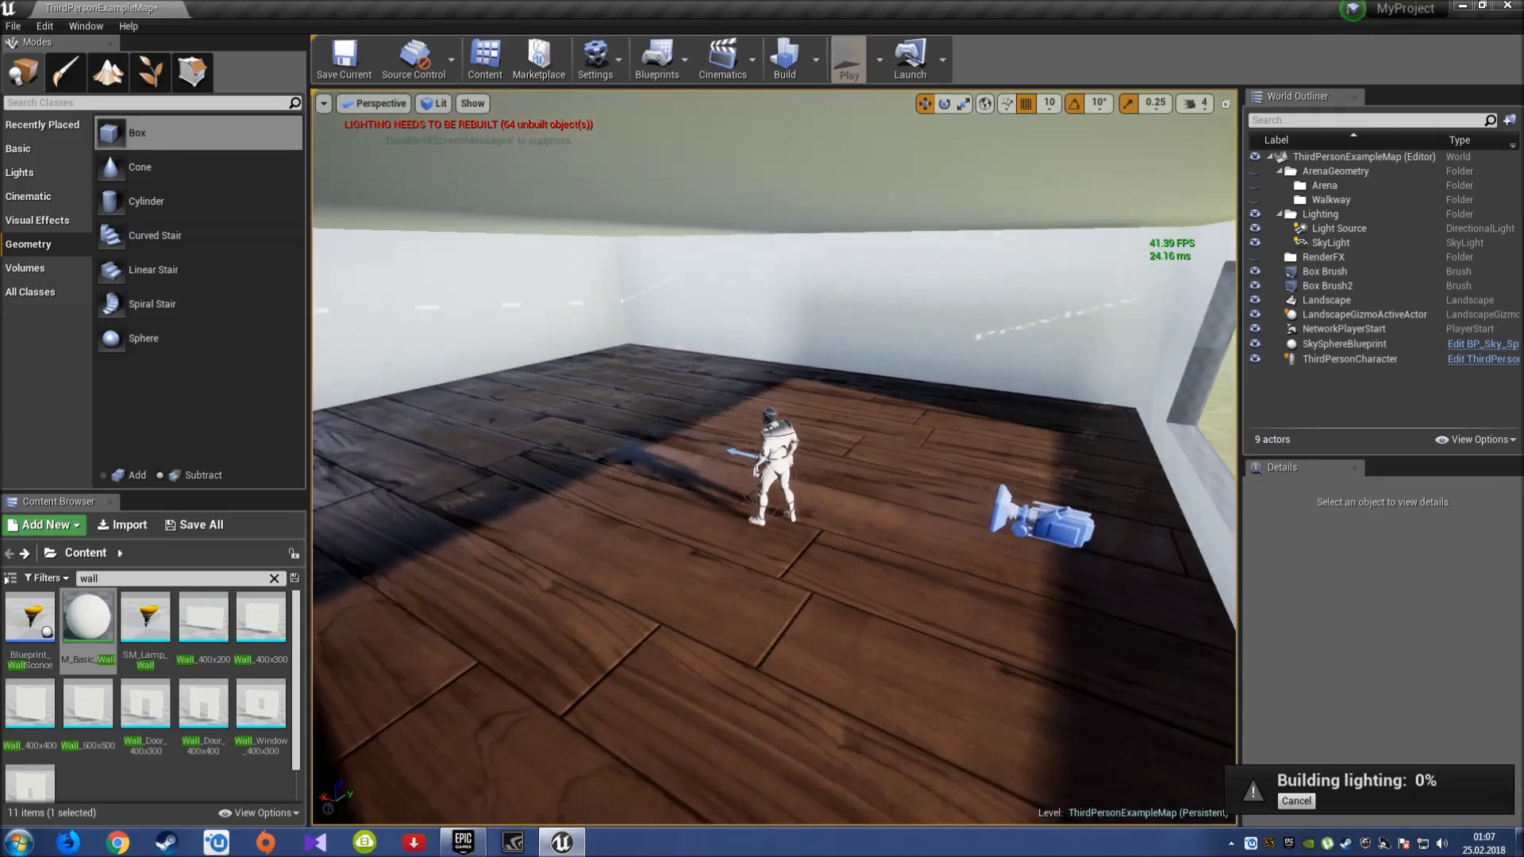
drag(643, 404, 642, 373)
mouse_move(774, 458)
mouse_down()
mouse_move(774, 444)
mouse_move(774, 476)
mouse_move(801, 476)
mouse_move(793, 451)
mouse_up()
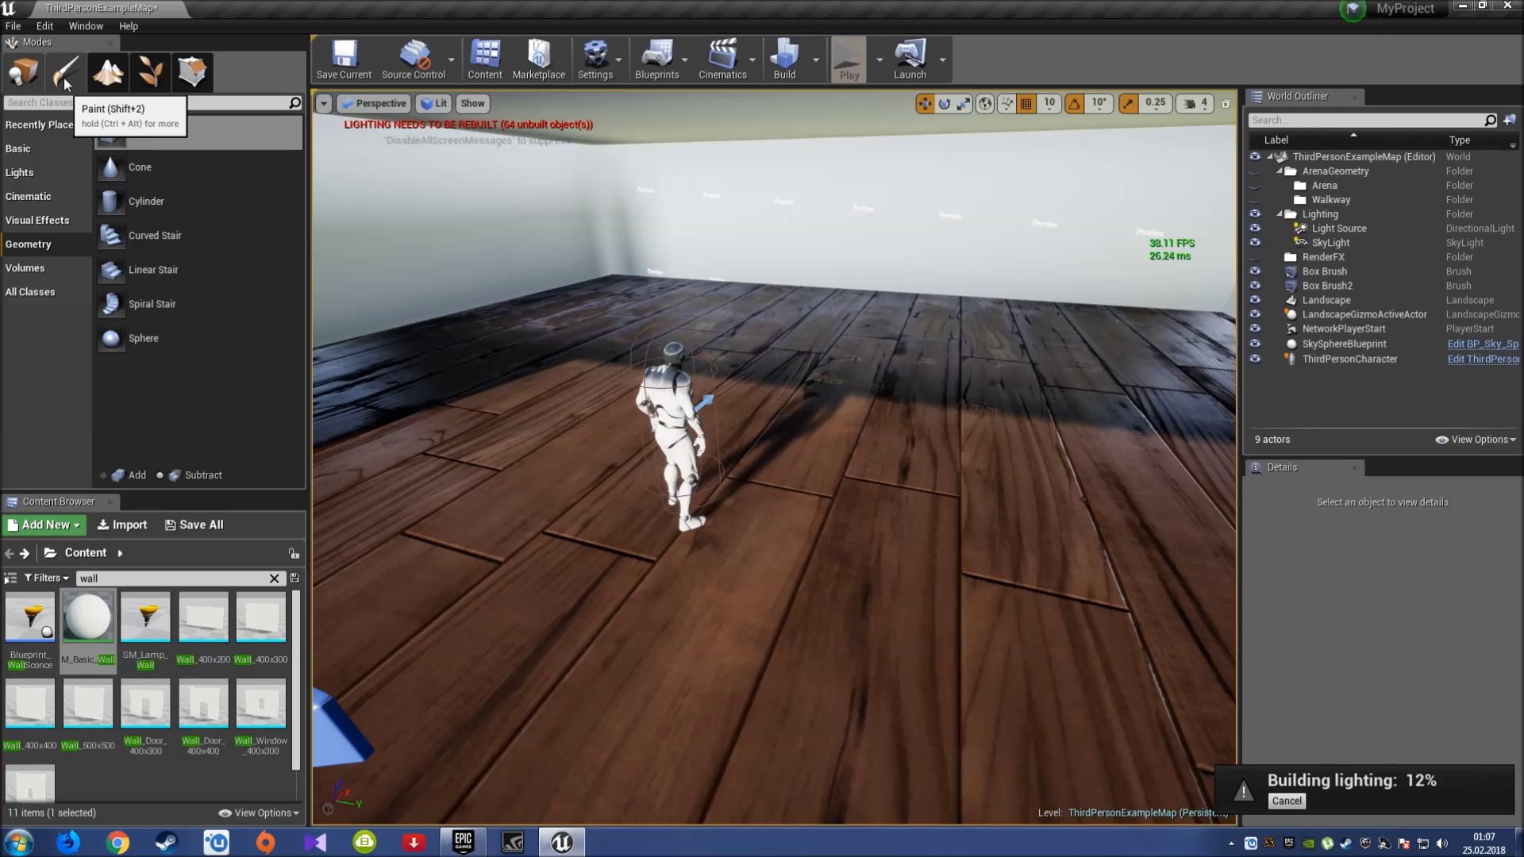
click(67, 82)
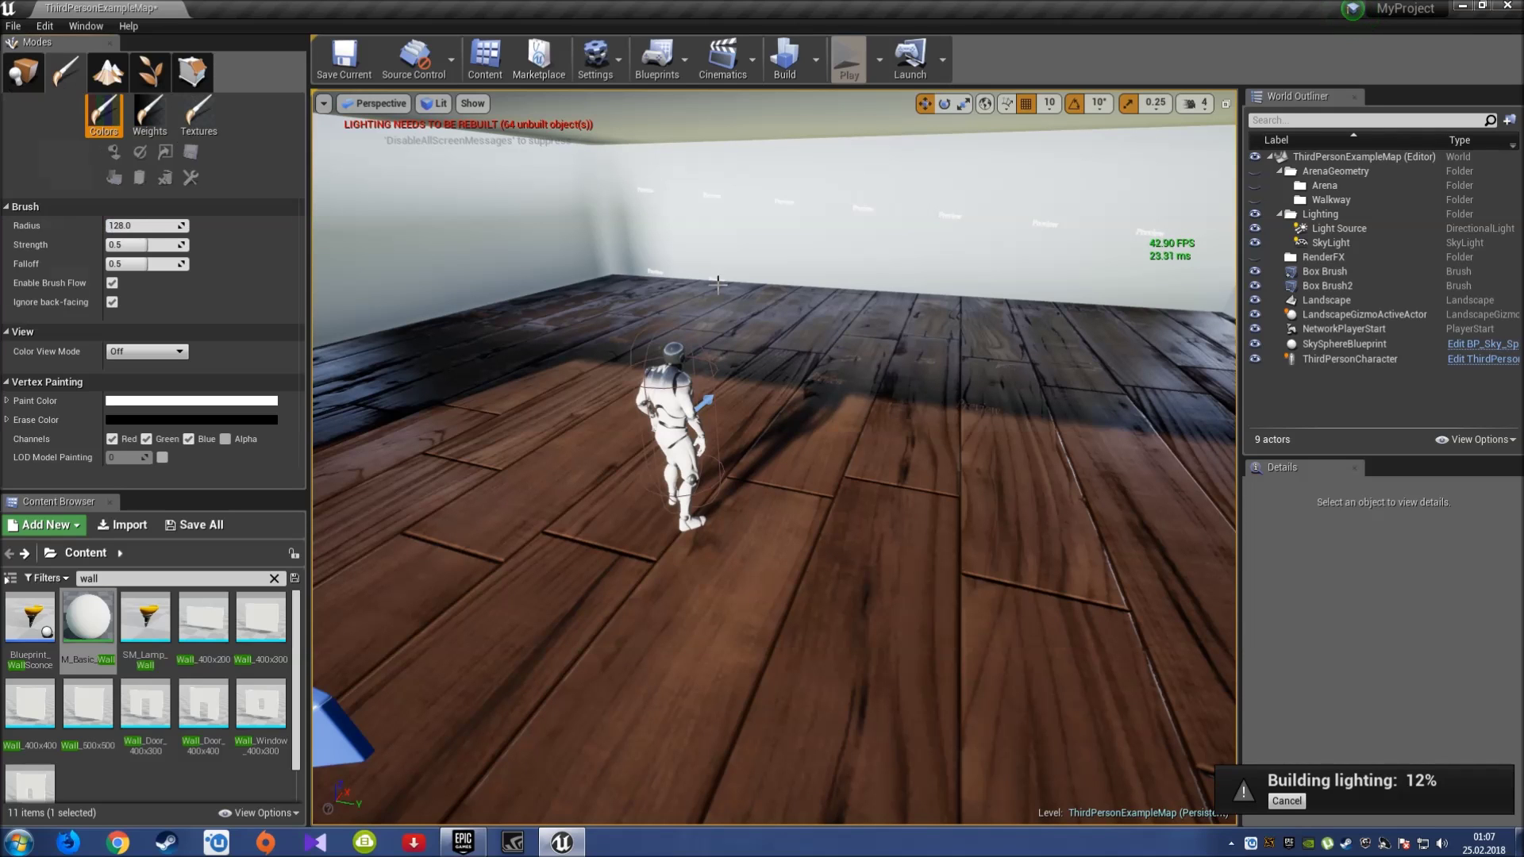
mouse_move(773, 461)
right_down()
mouse_move(786, 429)
mouse_move(714, 397)
right_up()
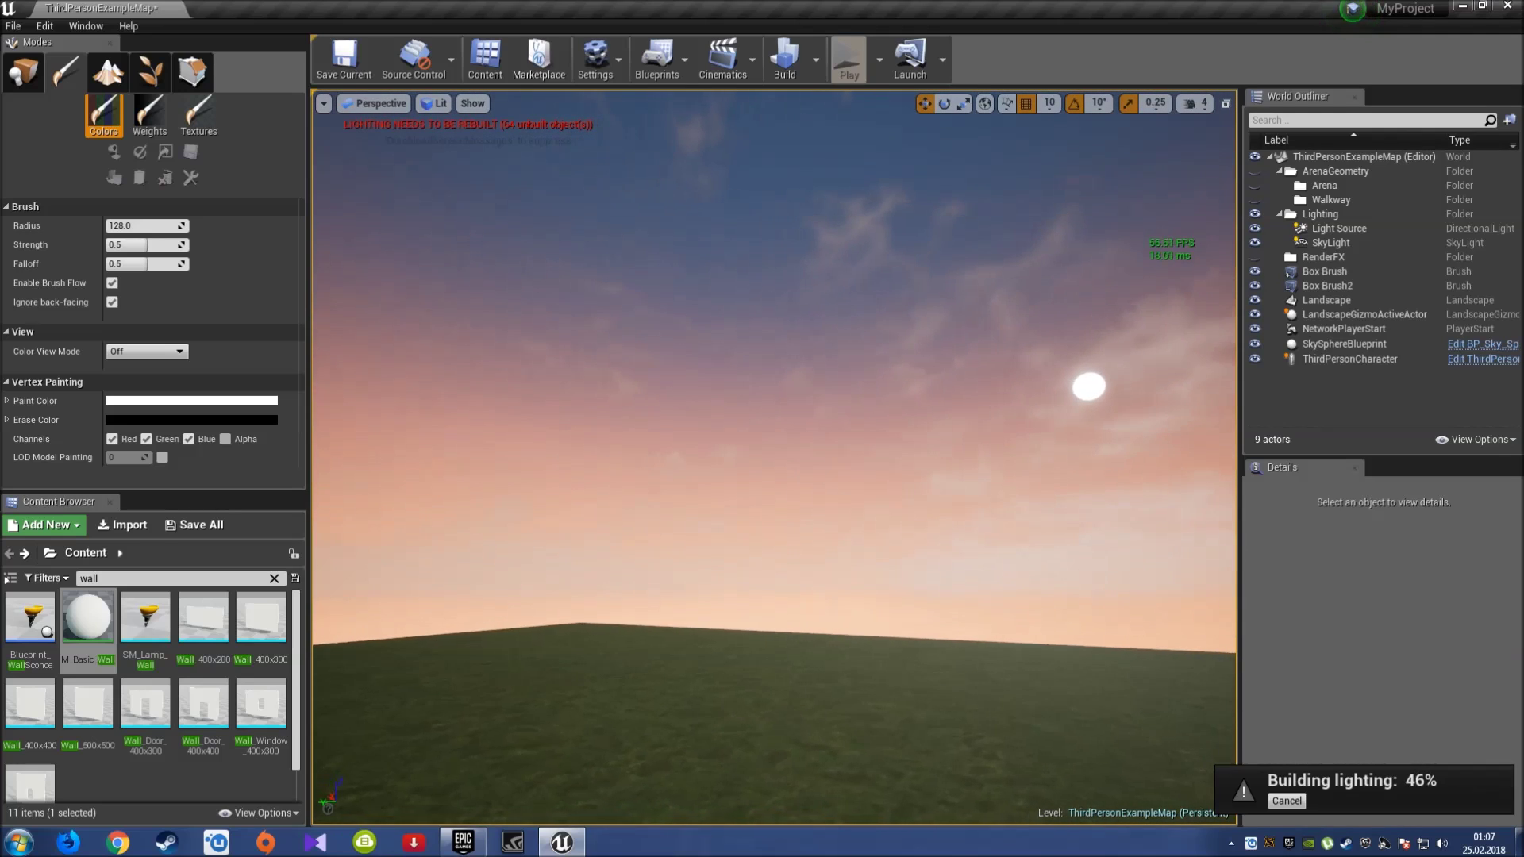
click(855, 388)
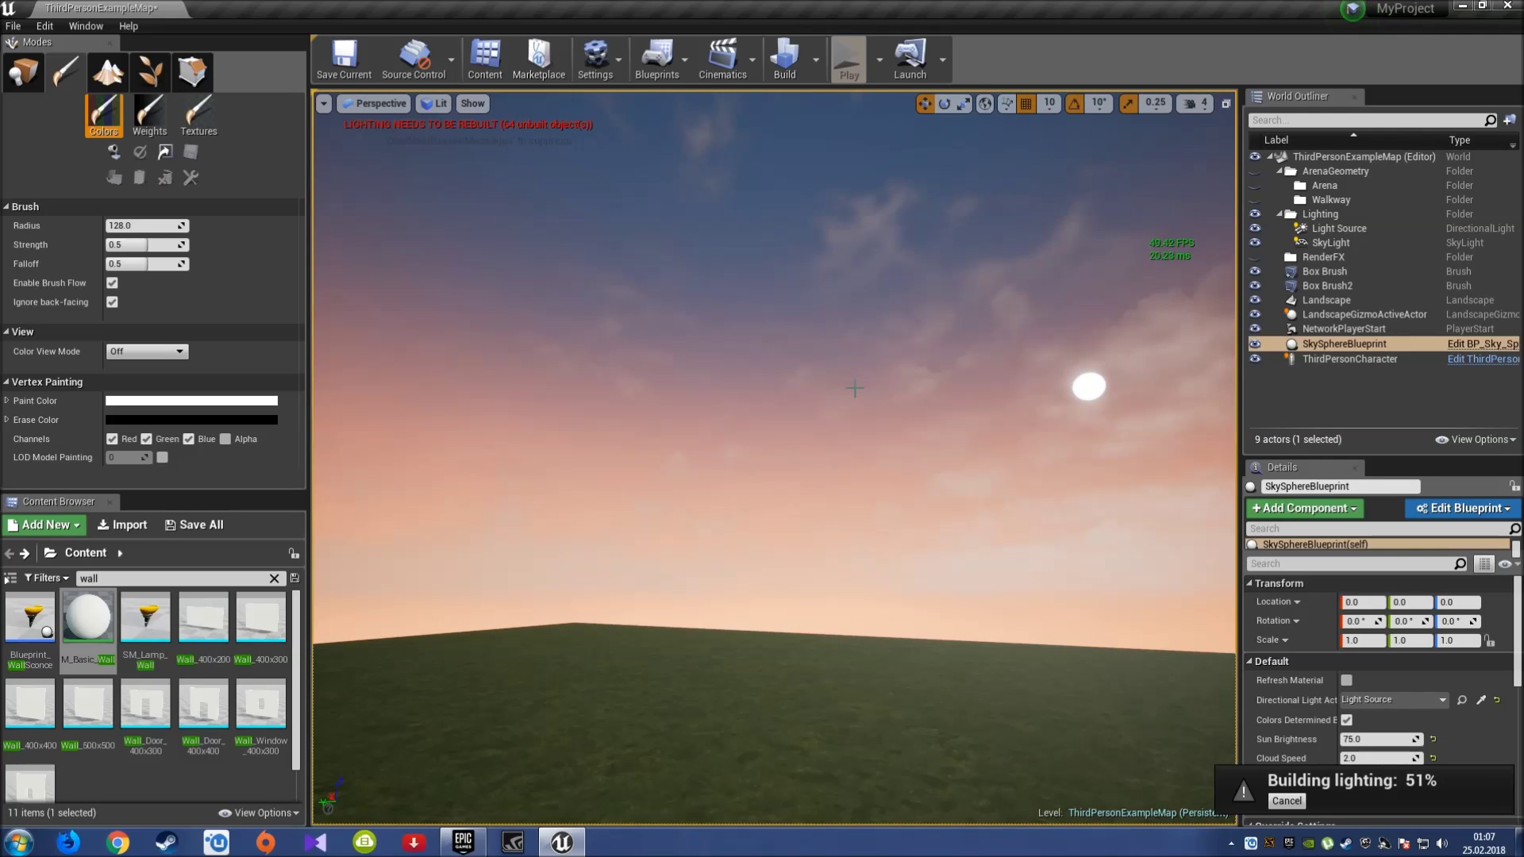
right_drag(855, 388, 852, 367)
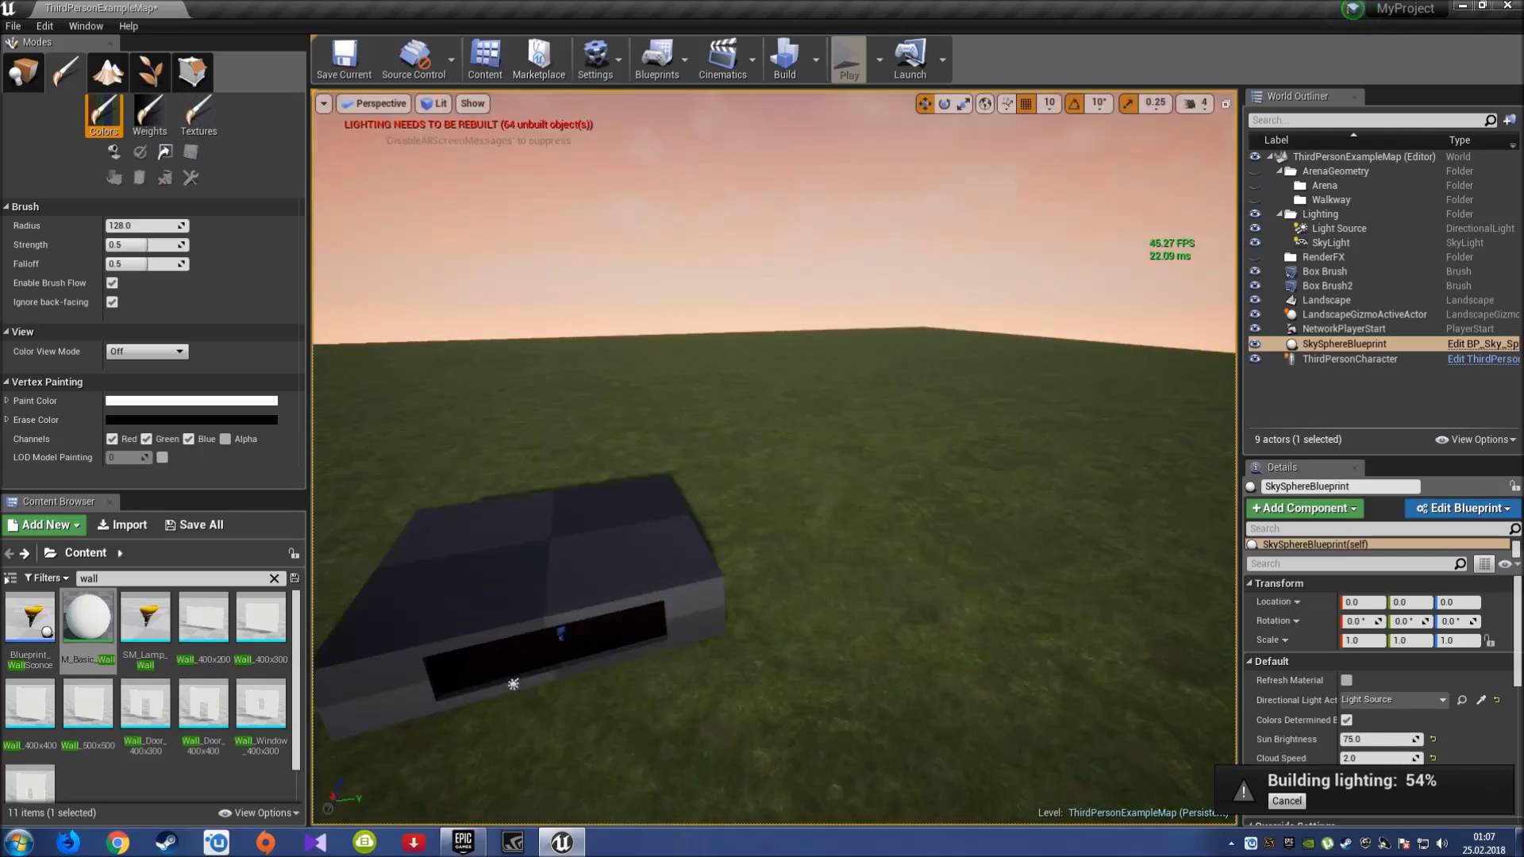
right_drag(1056, 384, 850, 324)
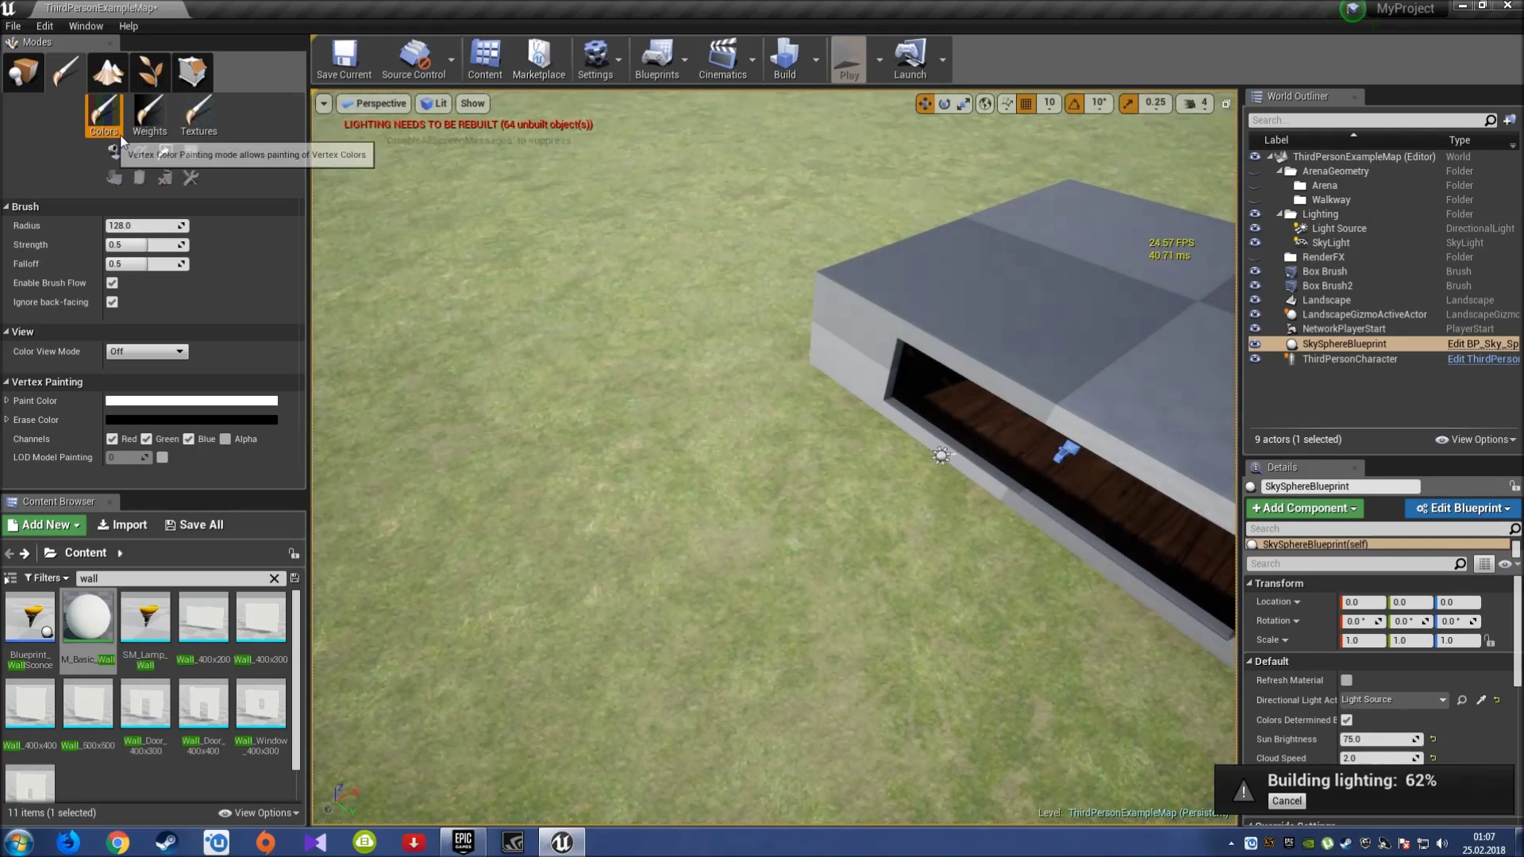
Switch the Modes panel to Foliage, then to Geometry Editing.
click(150, 82)
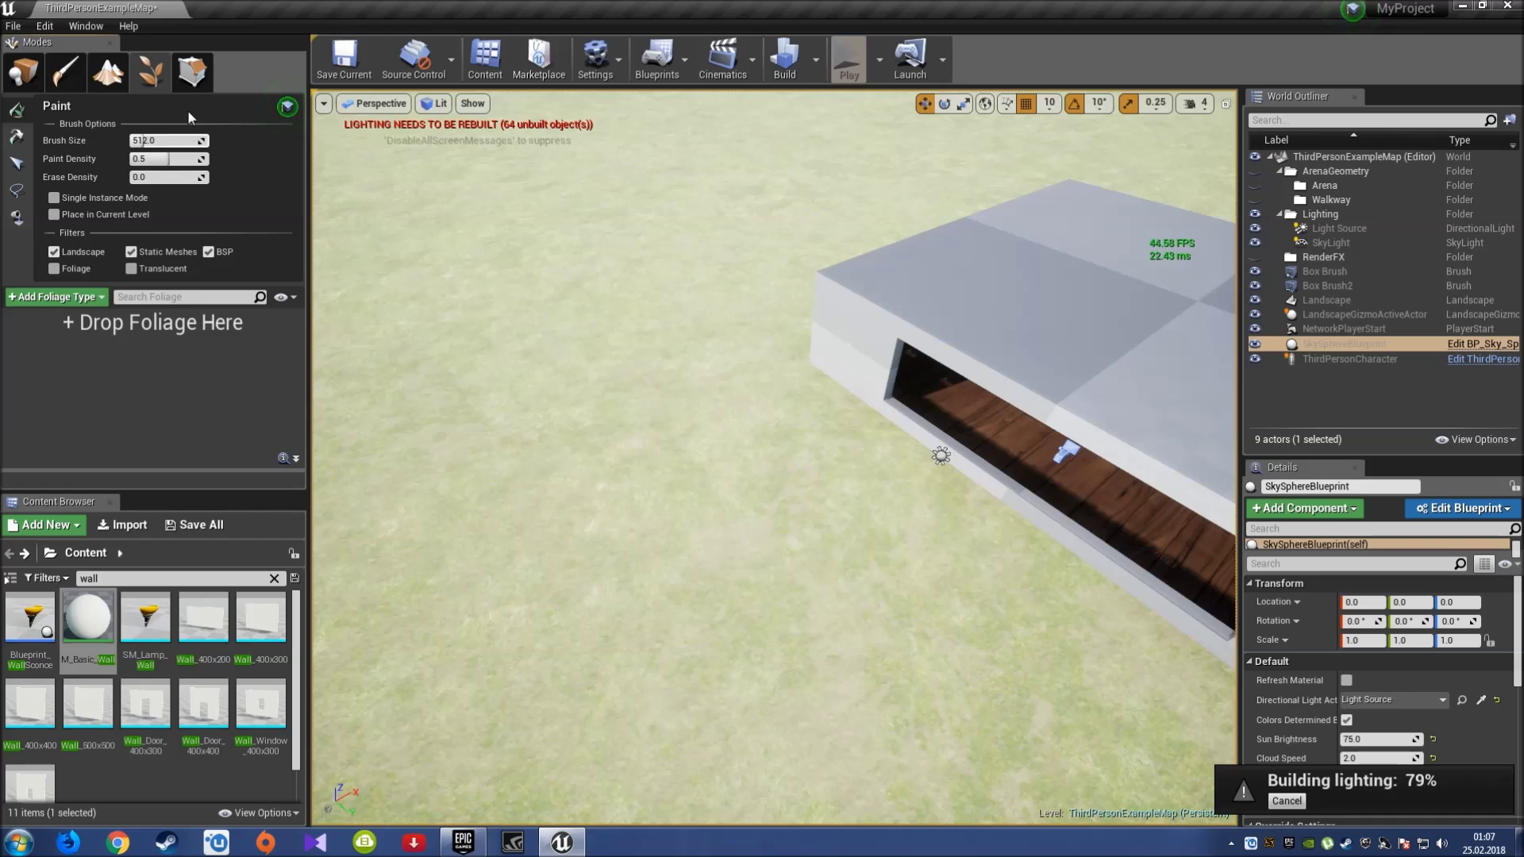
click(193, 70)
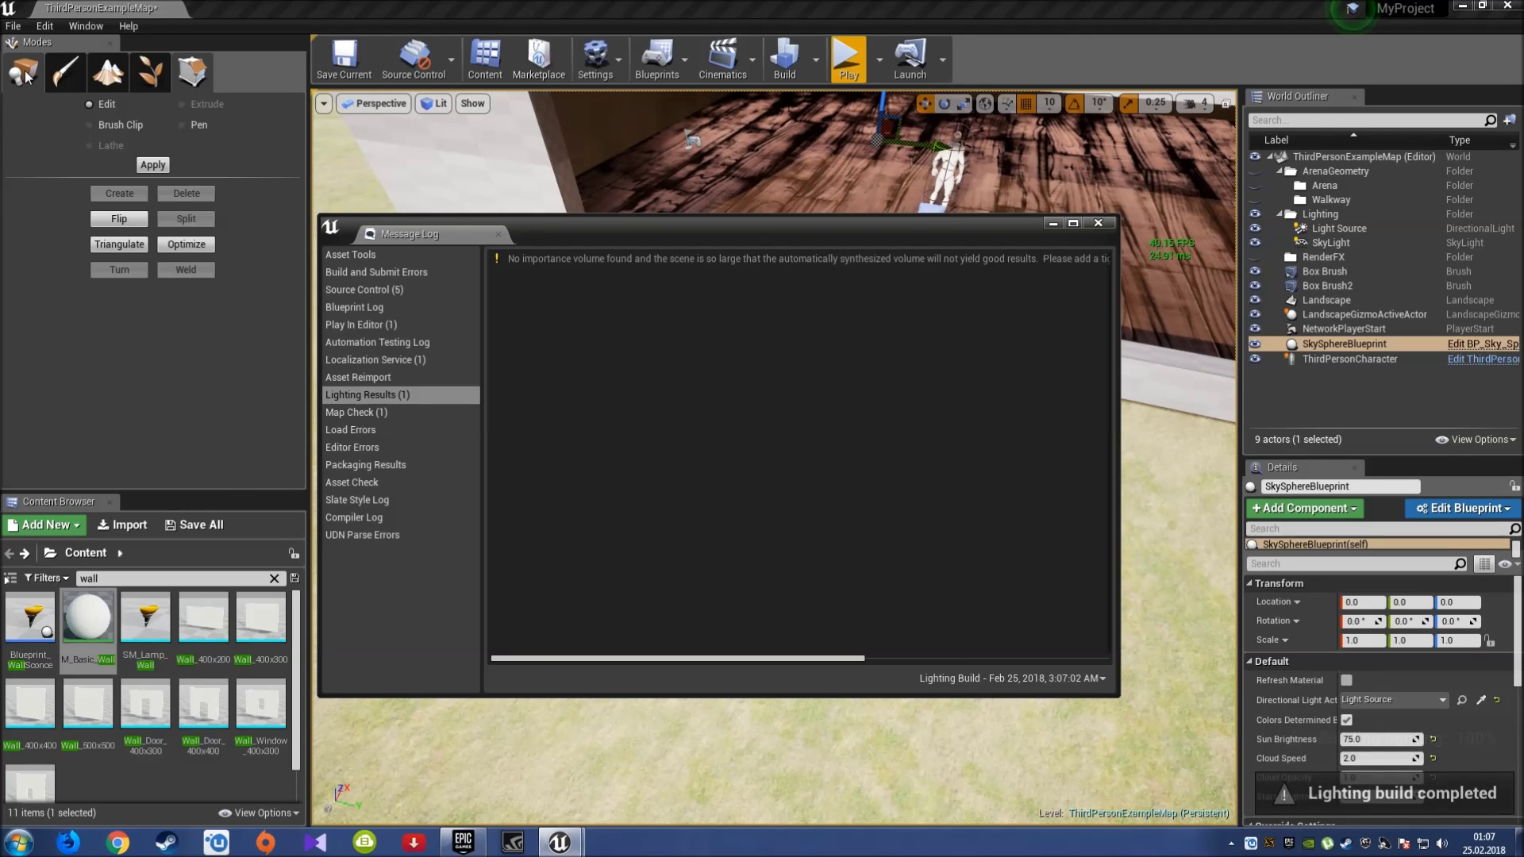
Return the Modes panel to Place and close the Lighting Results message log.
click(24, 71)
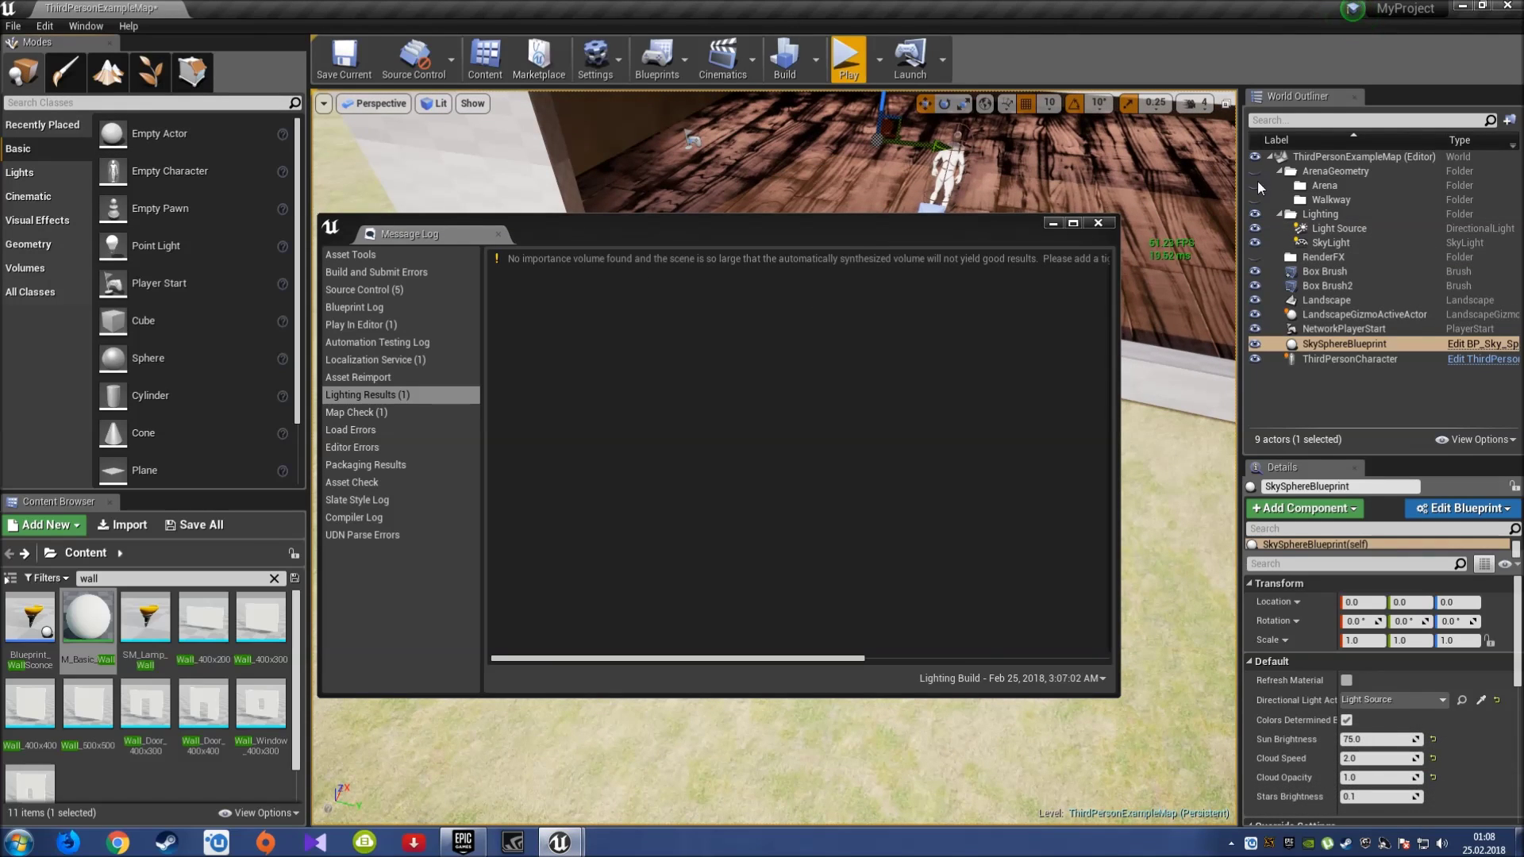
click(1109, 214)
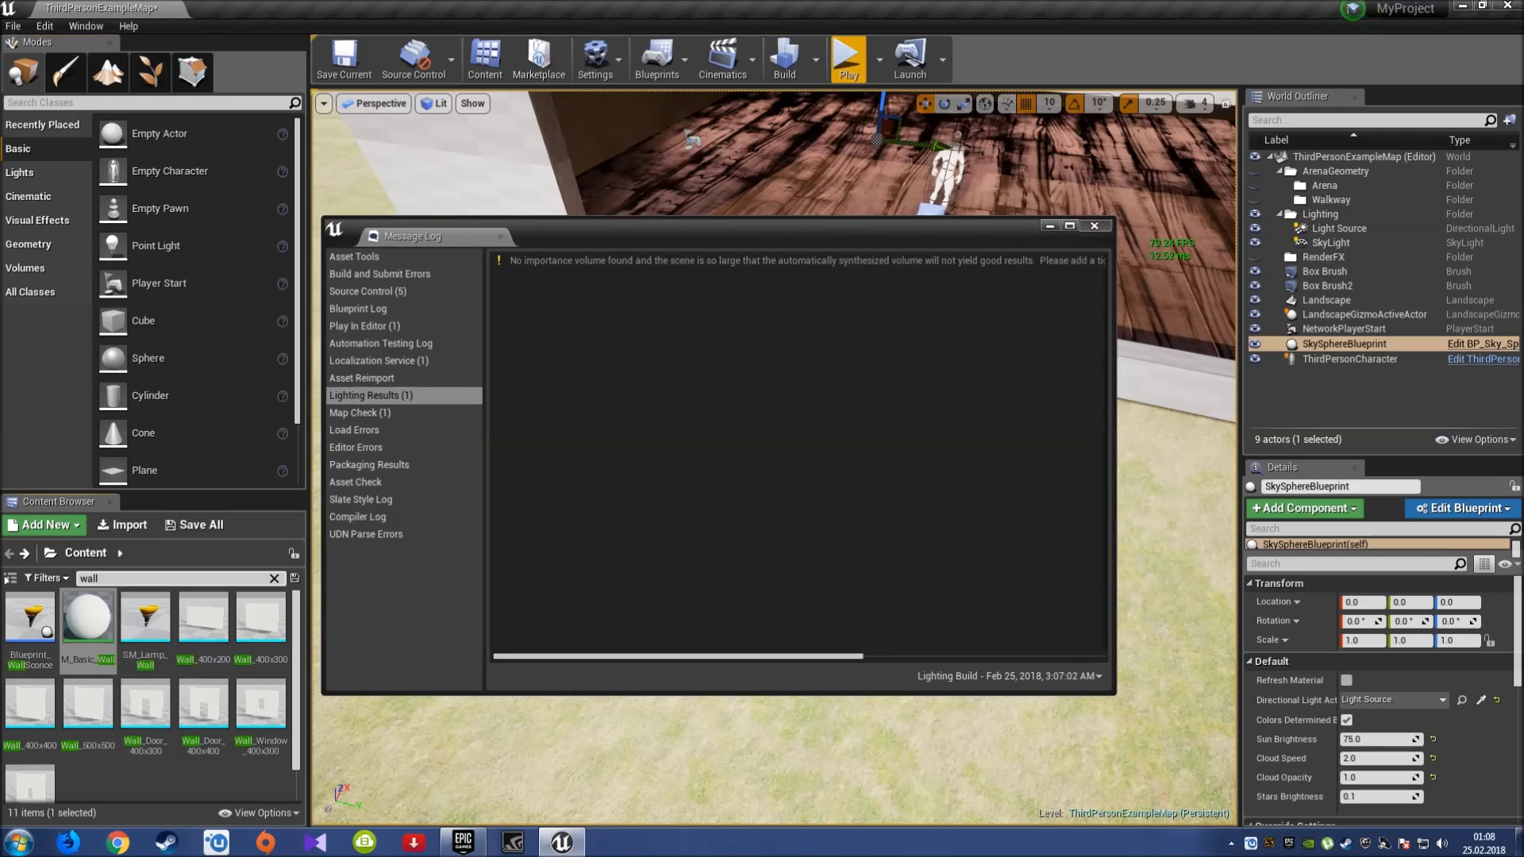
click(1093, 225)
mouse_move(1037, 381)
right_down()
mouse_move(1036, 334)
mouse_move(1024, 373)
mouse_move(952, 392)
right_up()
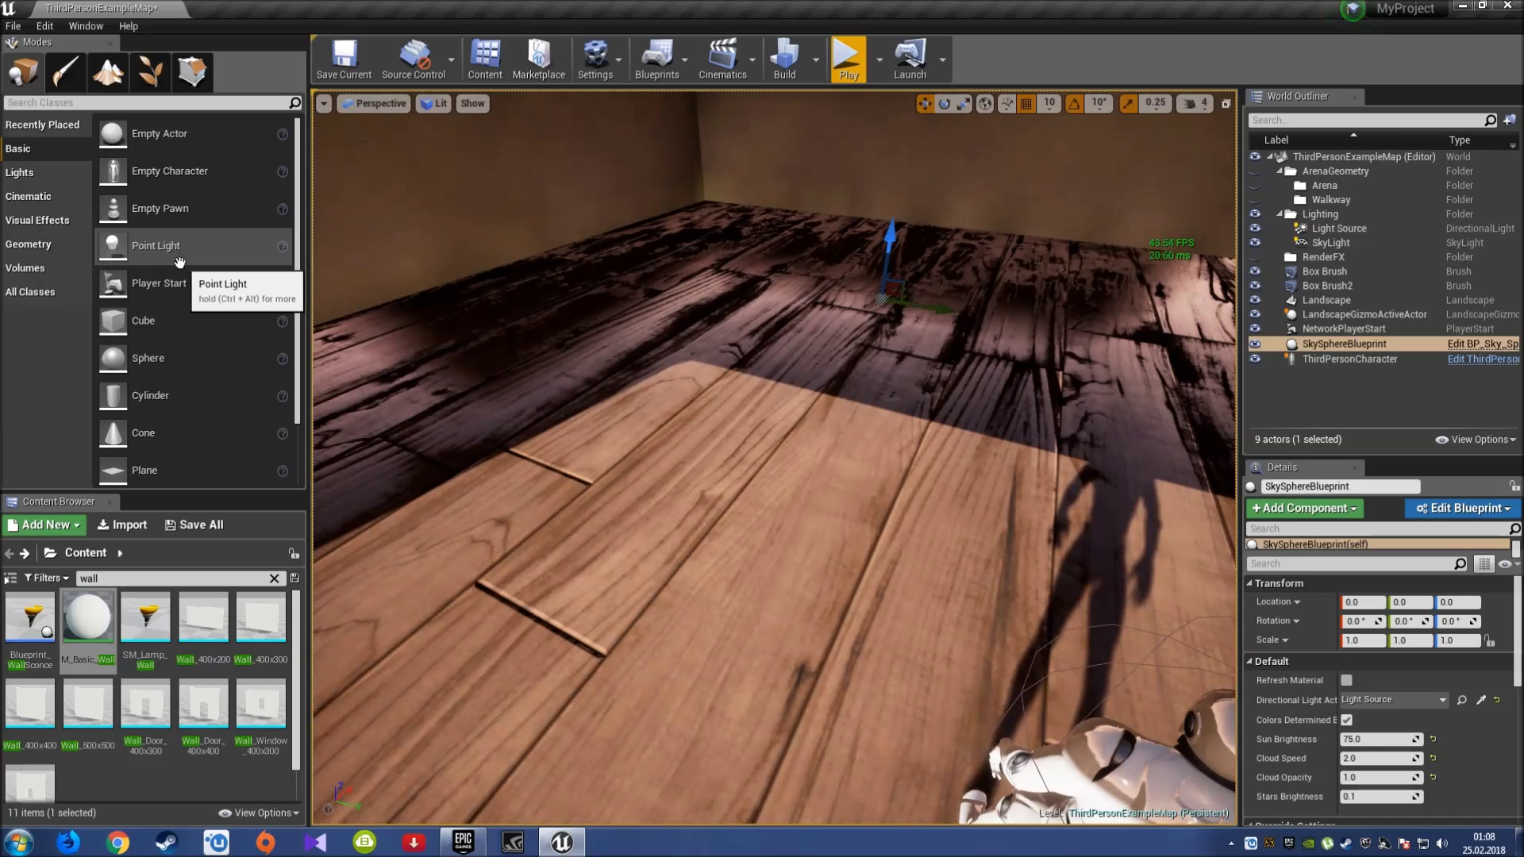
drag(180, 262, 647, 280)
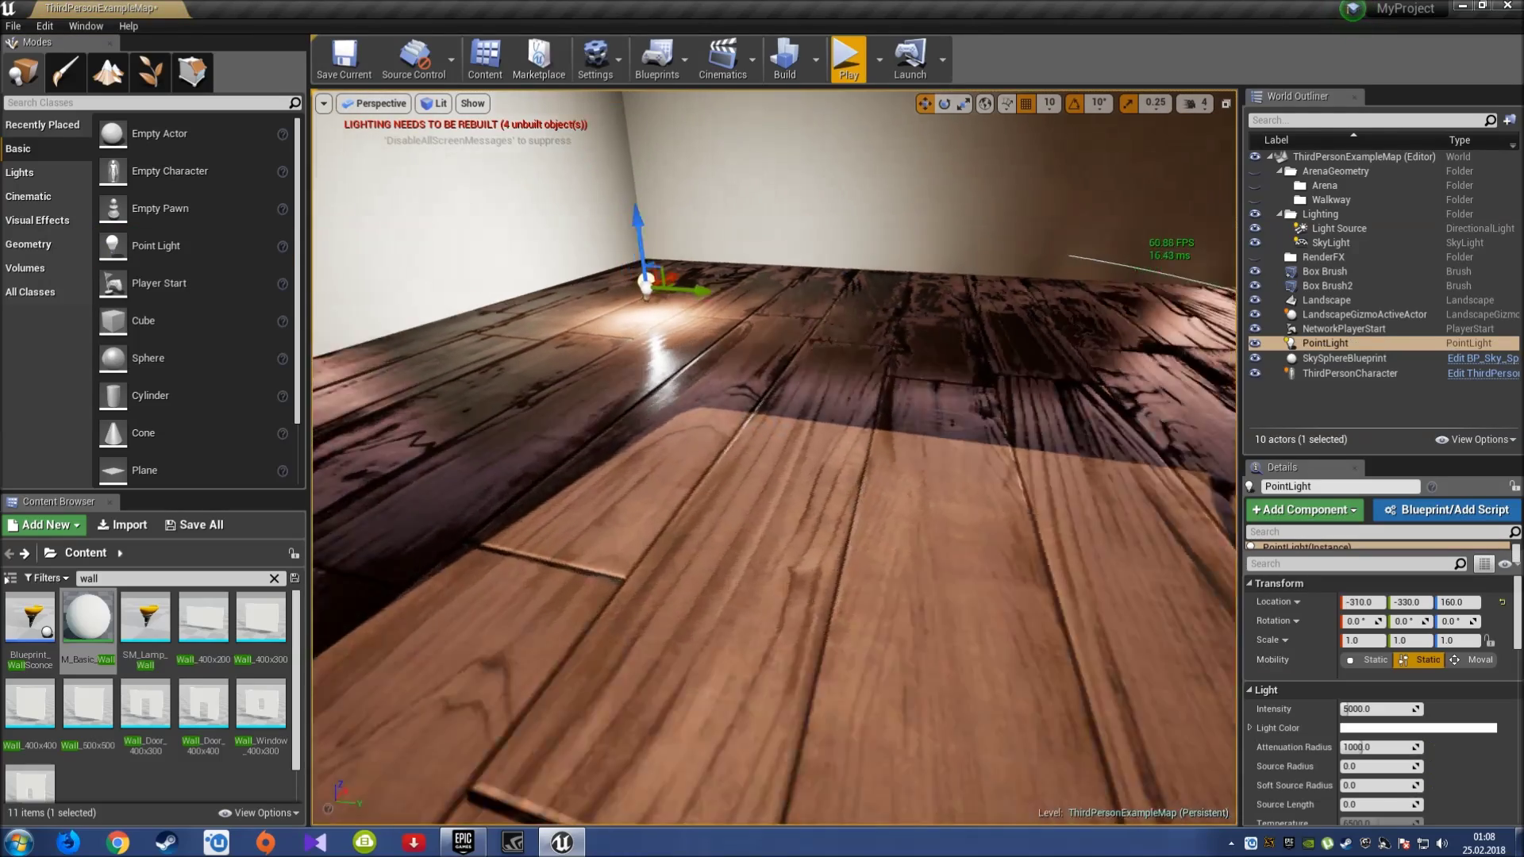
right_drag(752, 279, 752, 280)
right_drag(851, 371, 851, 371)
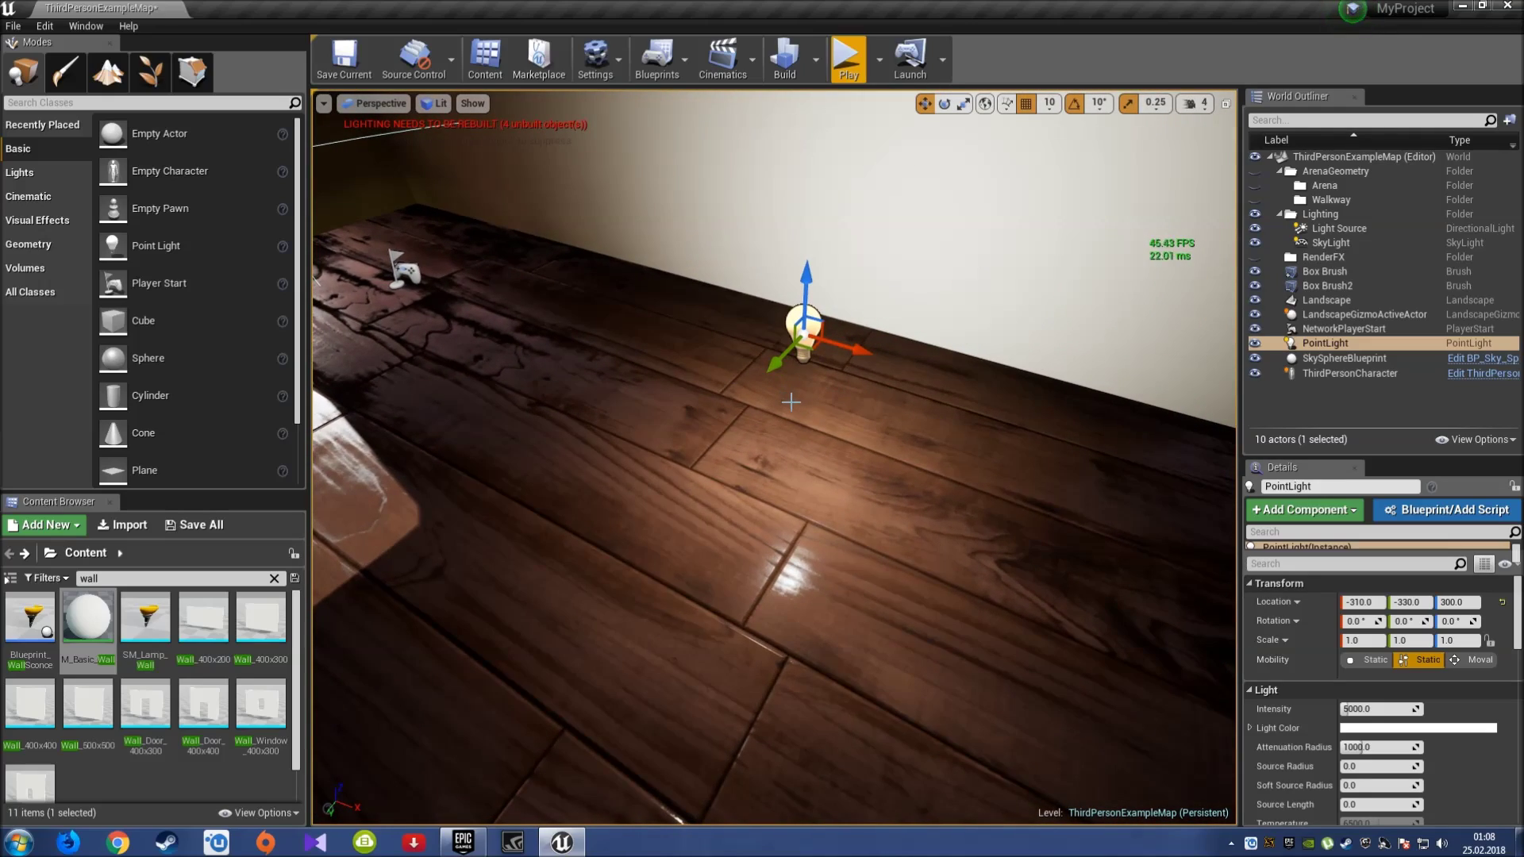
key(Delete)
right_drag(851, 370, 850, 371)
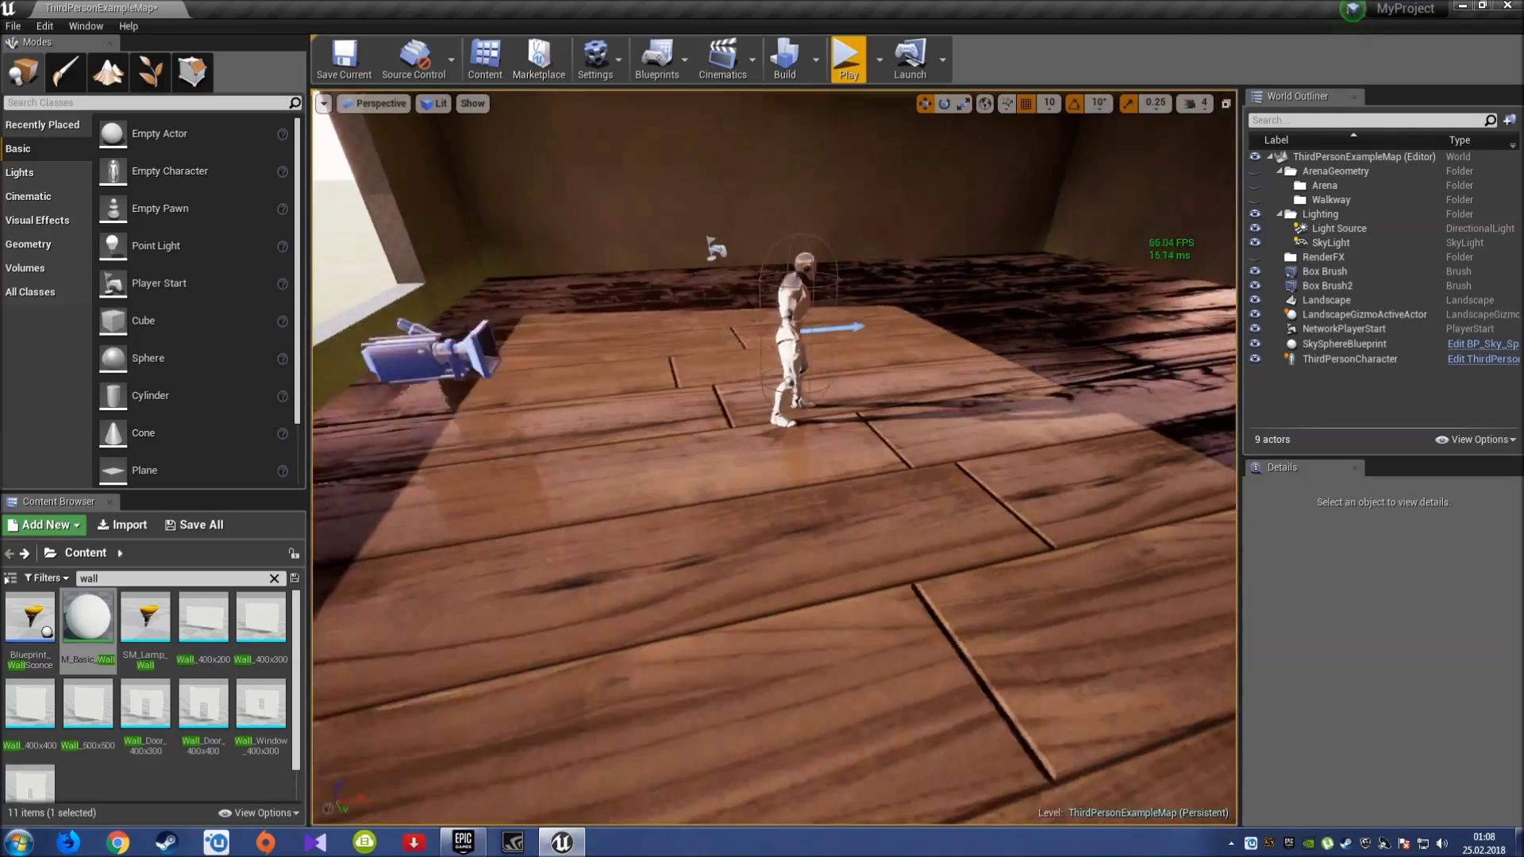
right_drag(851, 371, 851, 371)
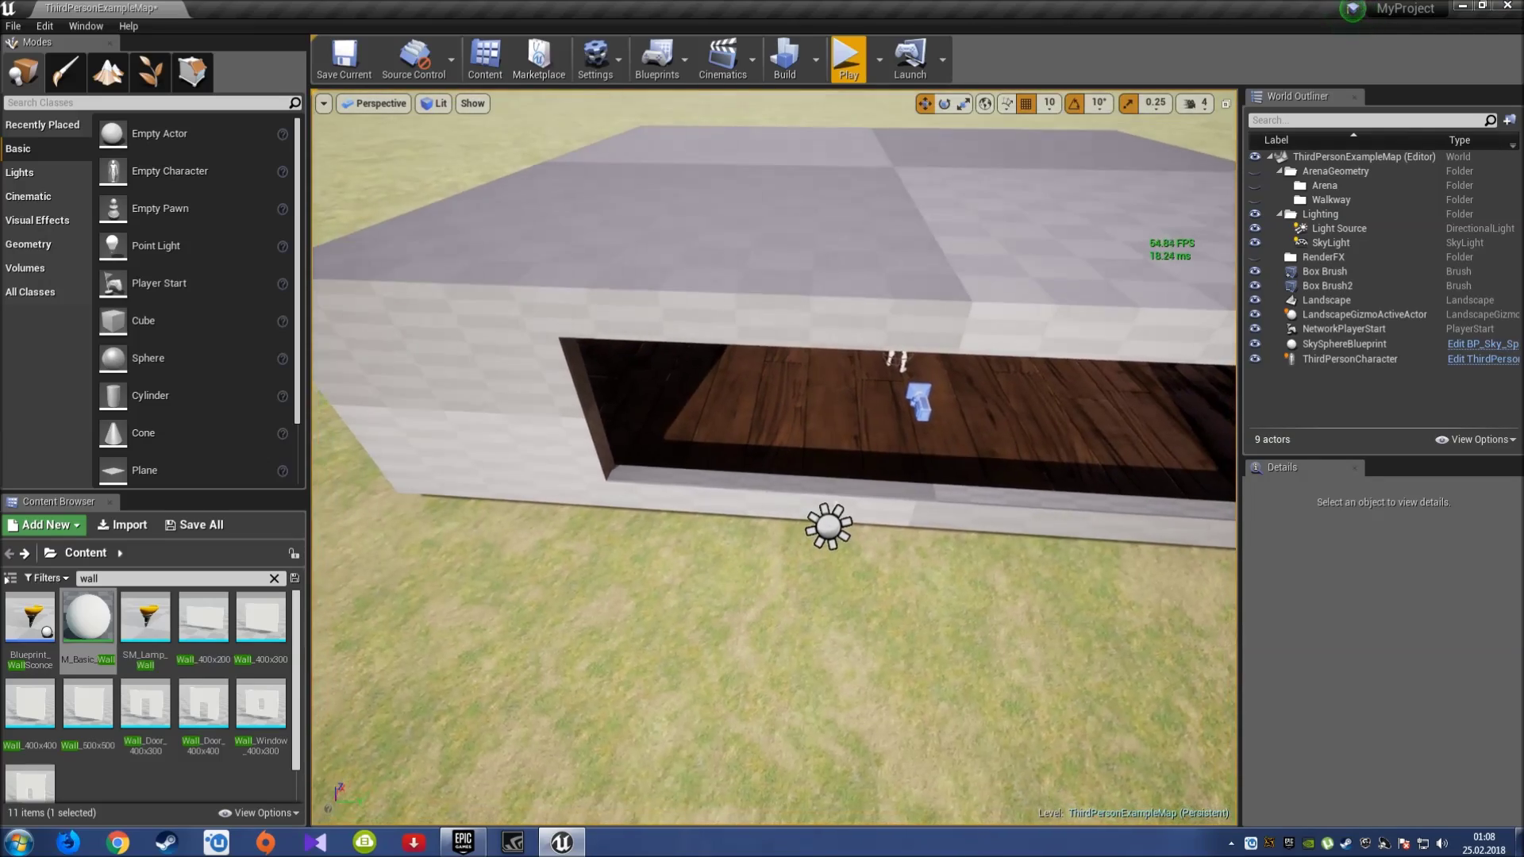